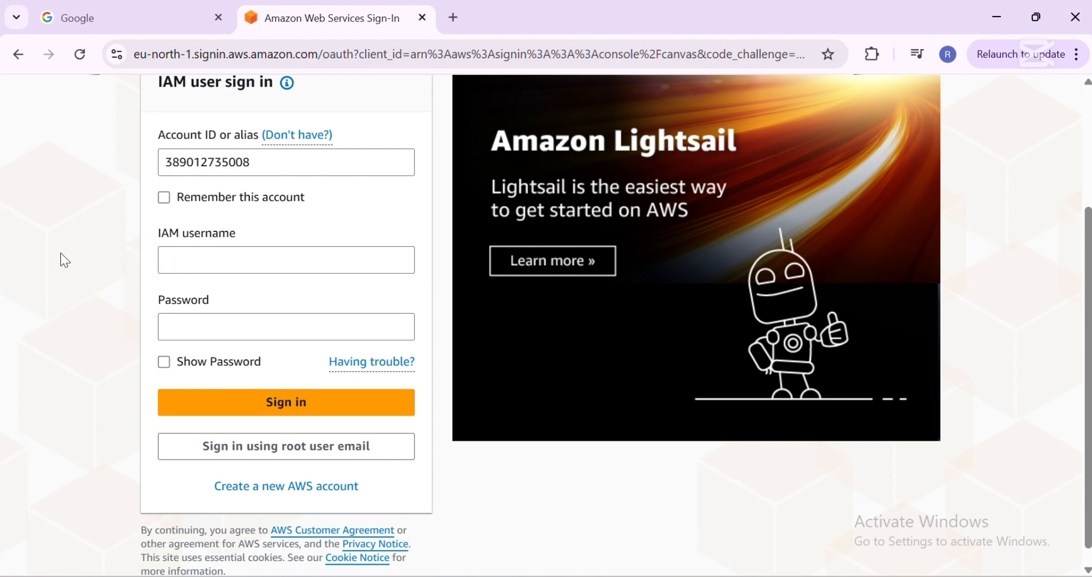
Sign in to the AWS account as an IAM user by entering the IAM username and the account password
scroll(91, 271, "up", 1)
left_click(256, 327)
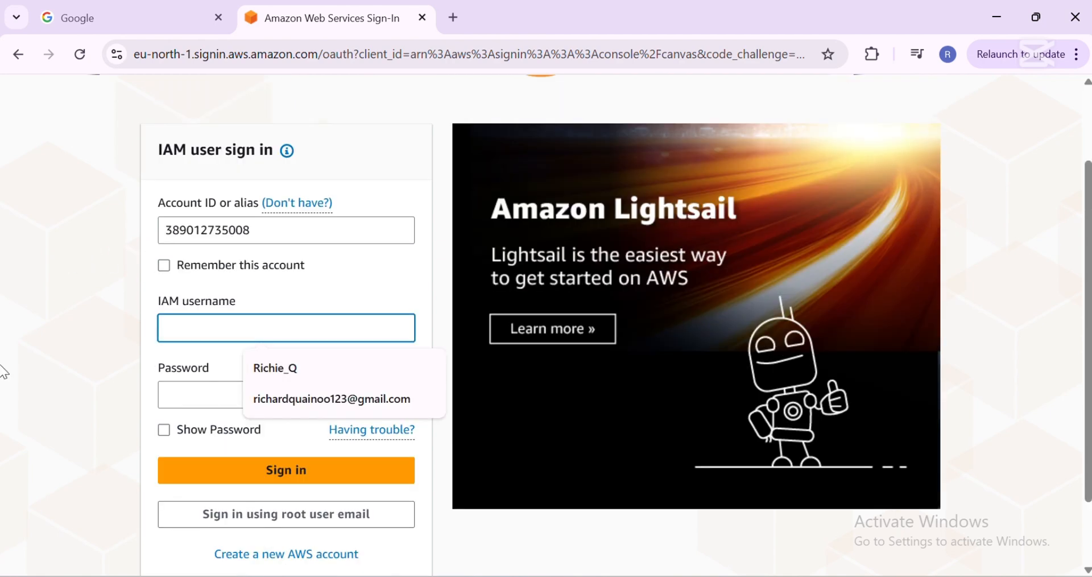
left_click(20, 360)
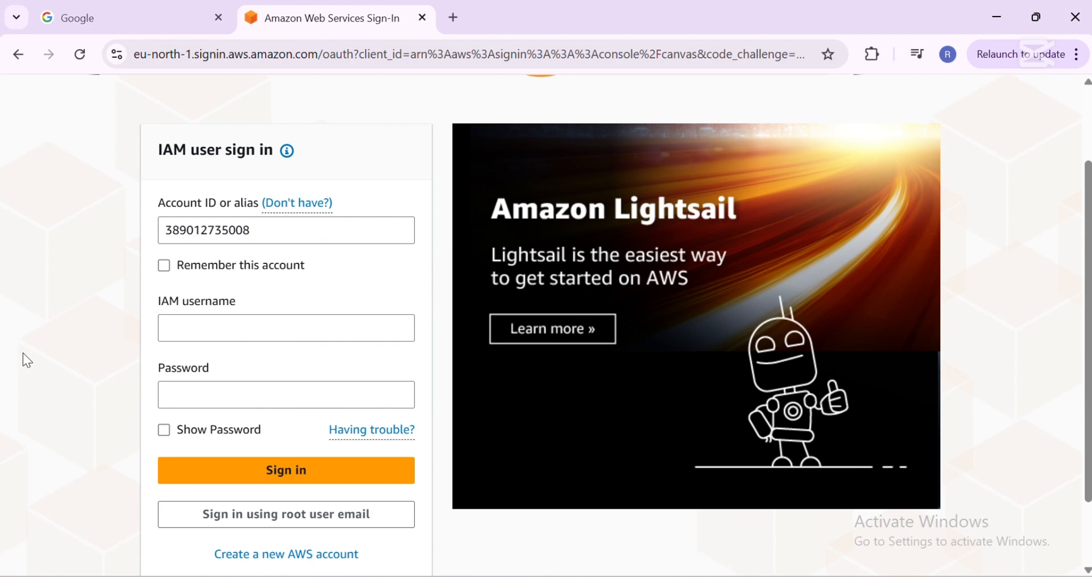
left_click(188, 330)
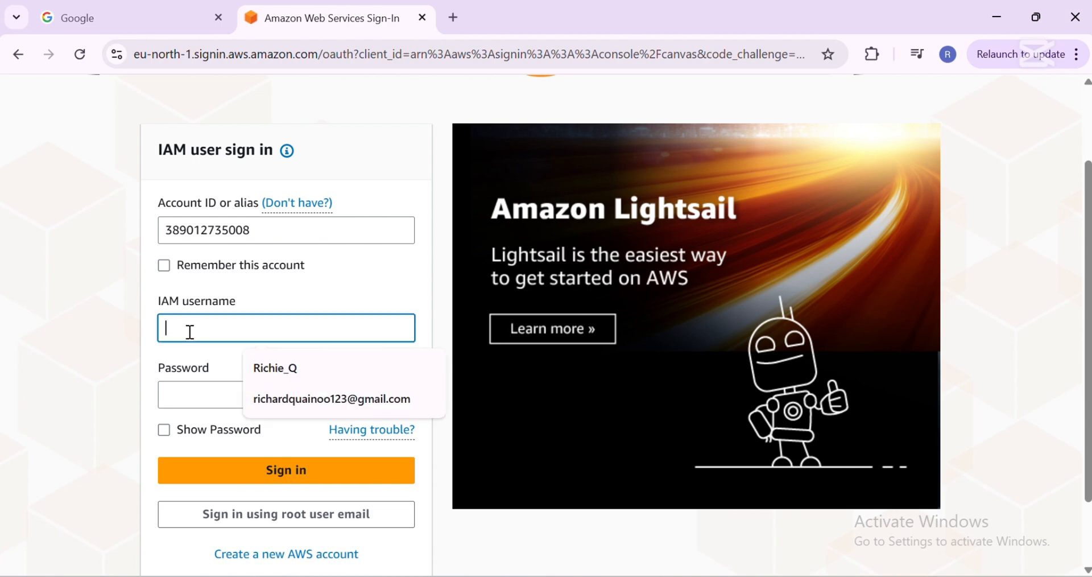
left_click(298, 373)
left_click(215, 393)
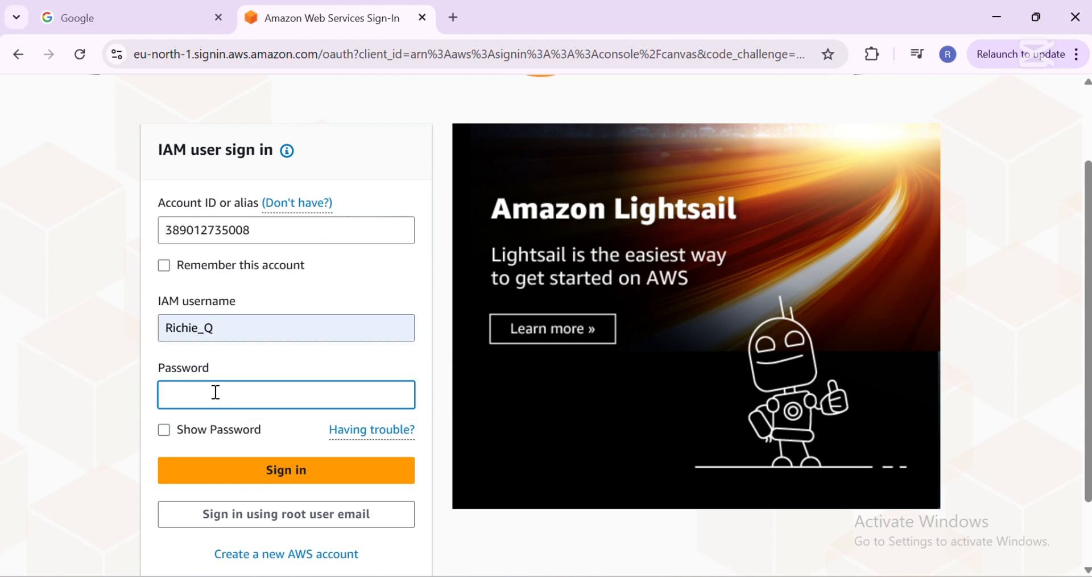
type("*********")
key("Return")
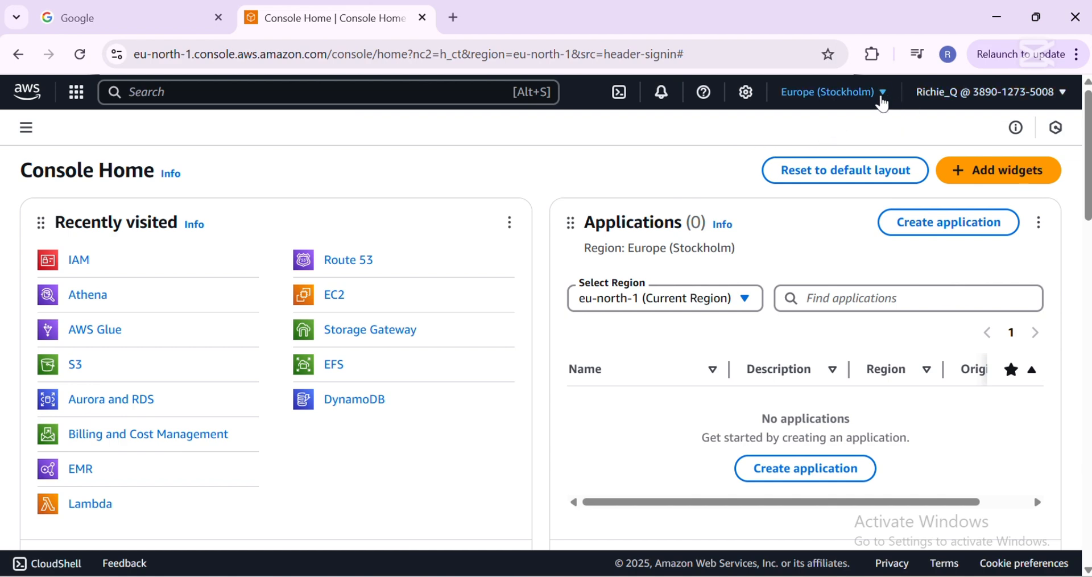
Switch the console's AWS Region to Africa (Cape Town) af-south-1
left_click(882, 103)
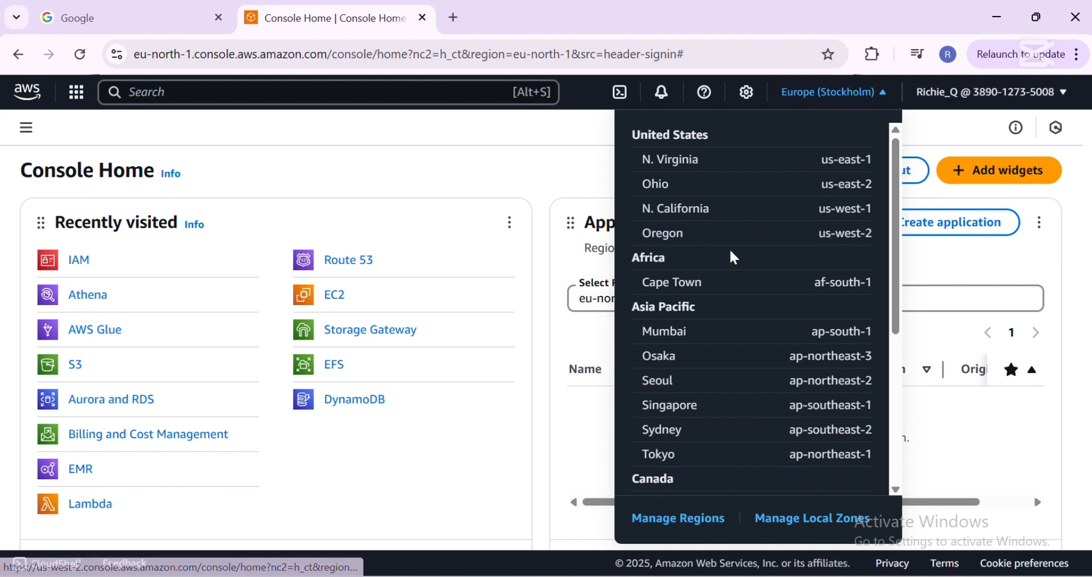
scroll(722, 287, "down", 5)
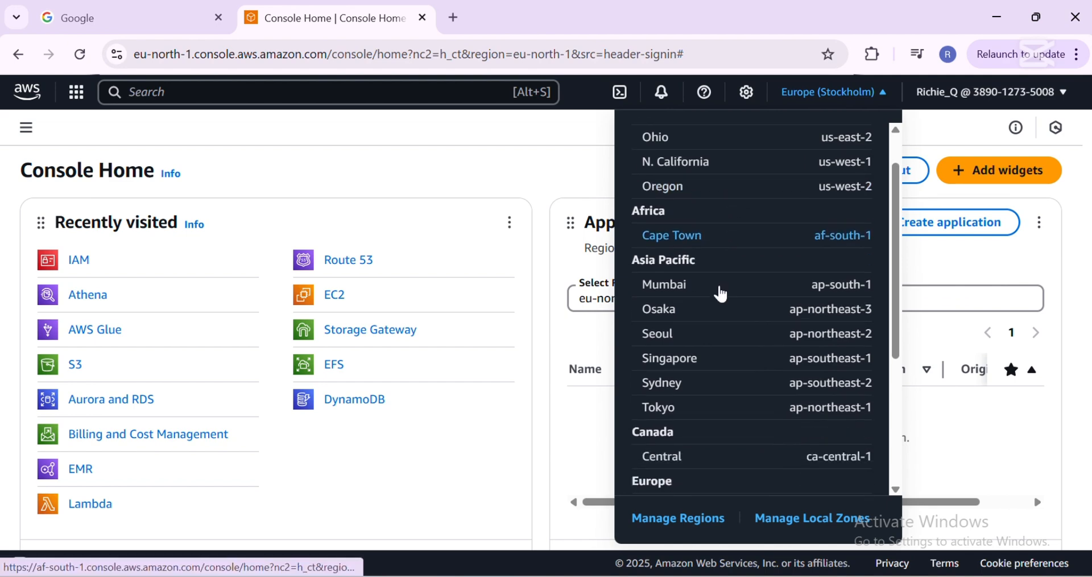
scroll(719, 295, "up", 5)
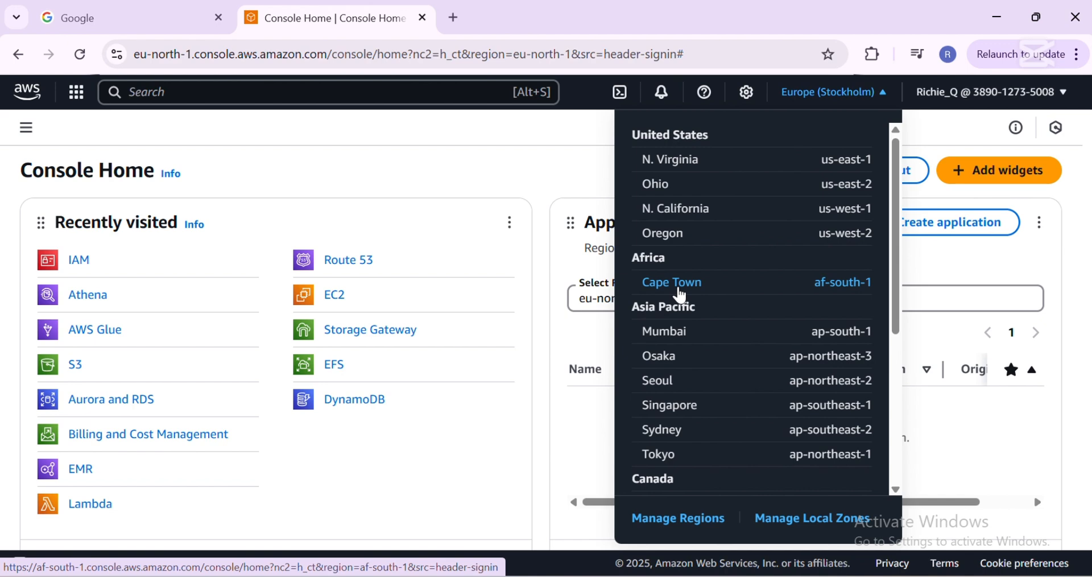
left_click(680, 289)
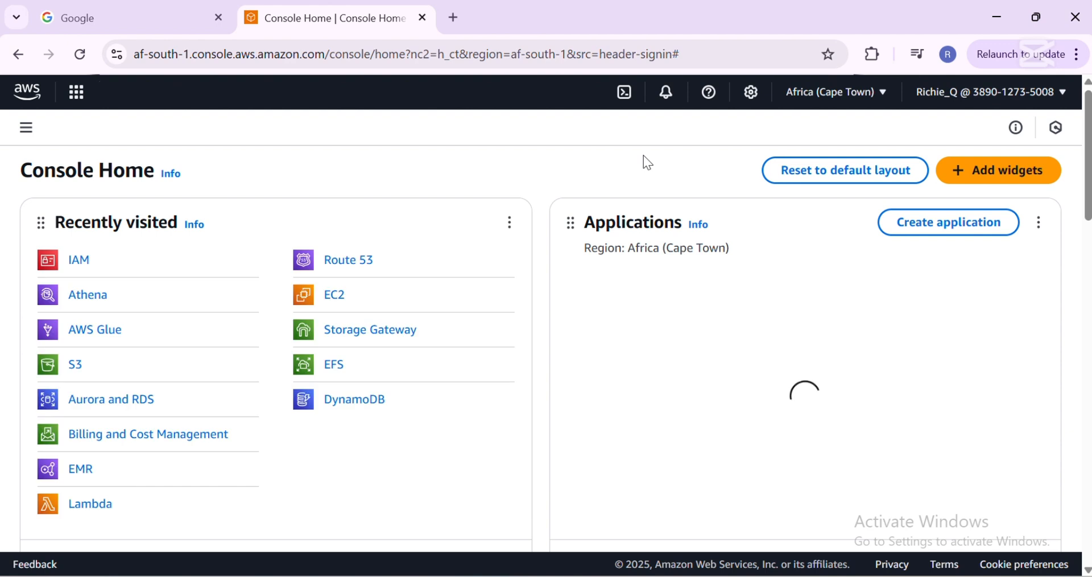
left_click(881, 98)
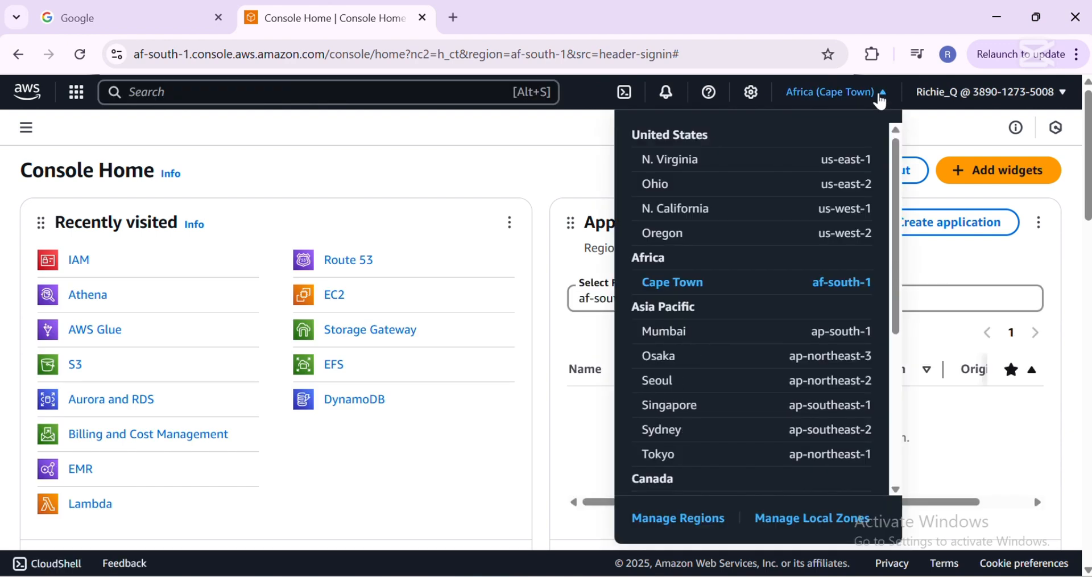
left_click(418, 145)
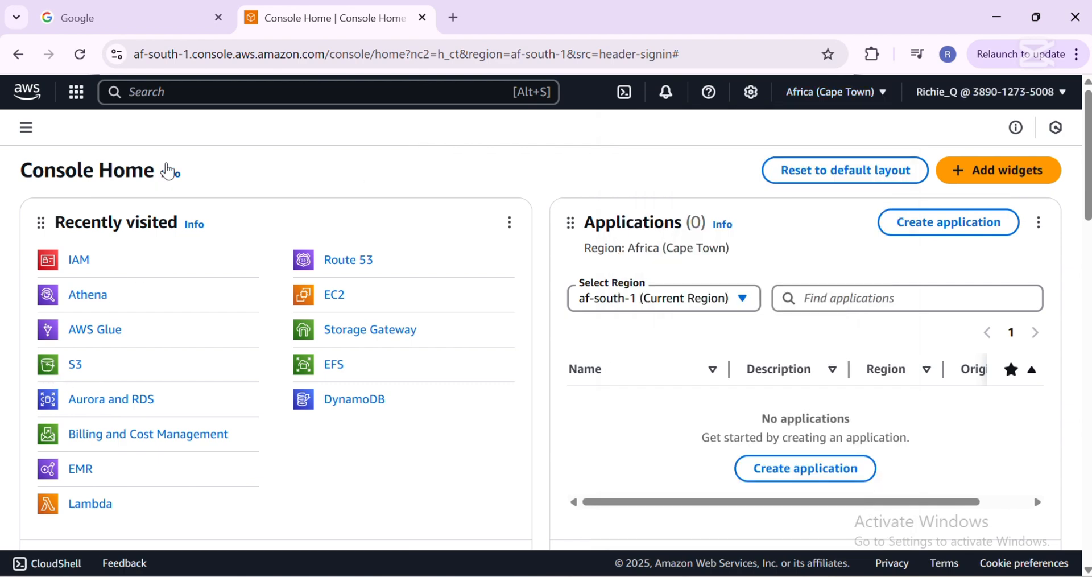
Search the console for s3, open the S3 service in a new browser tab and switch to that tab
left_click(149, 90)
type("s3")
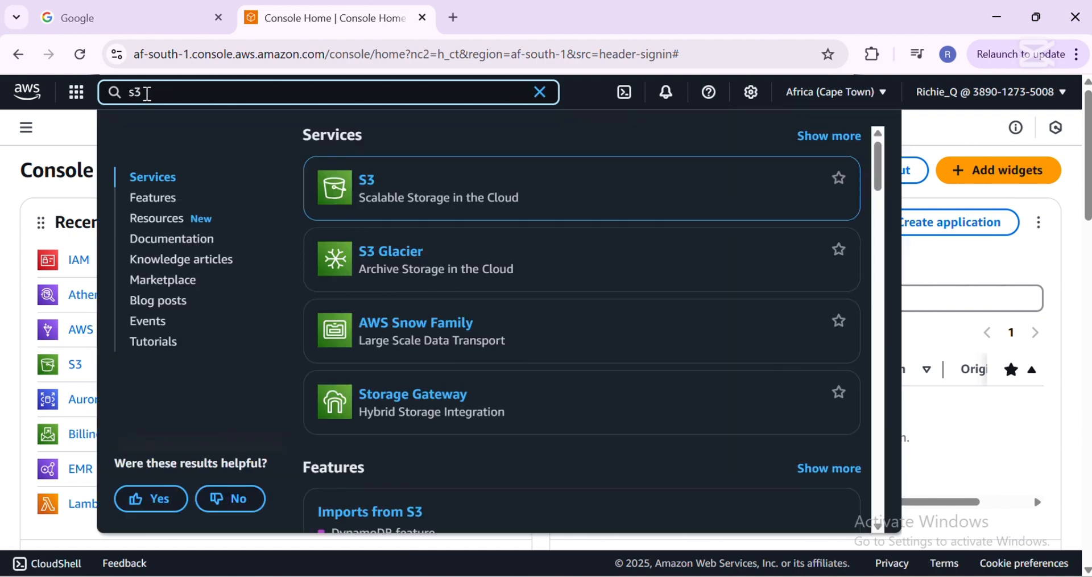
mouse_move(366, 193)
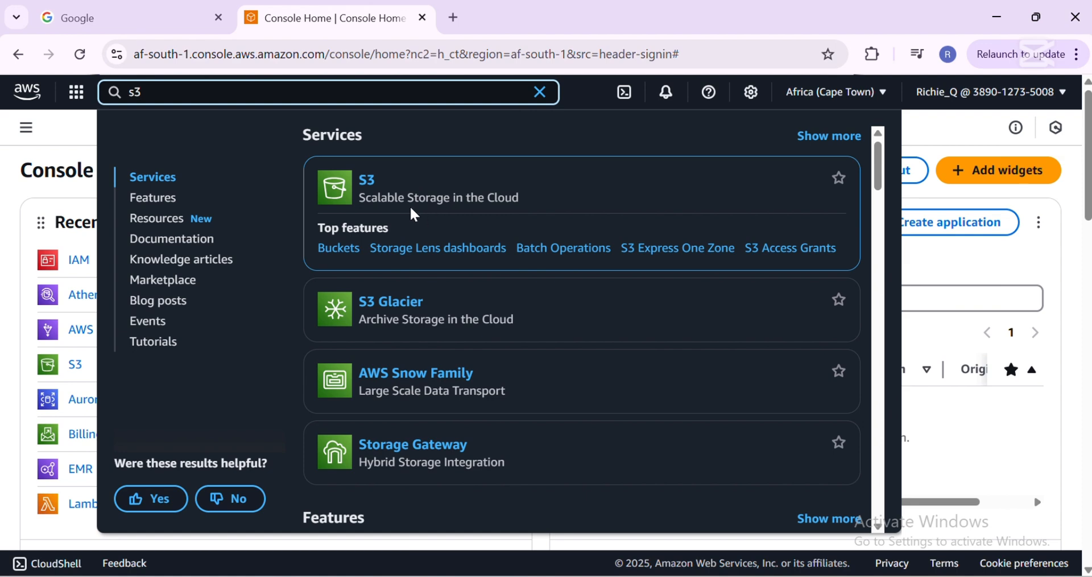
right_click(364, 181)
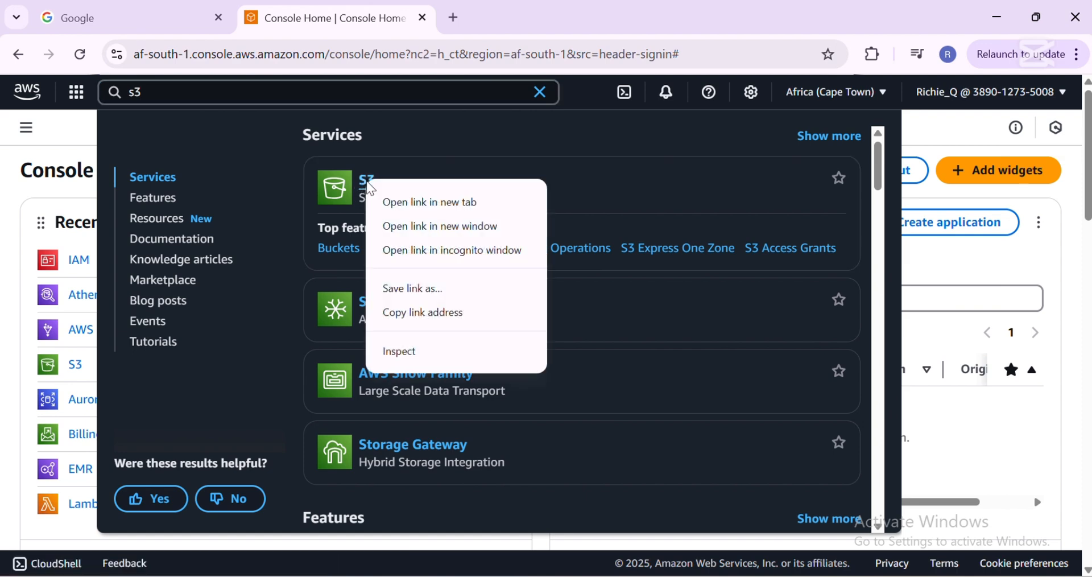
left_click(392, 207)
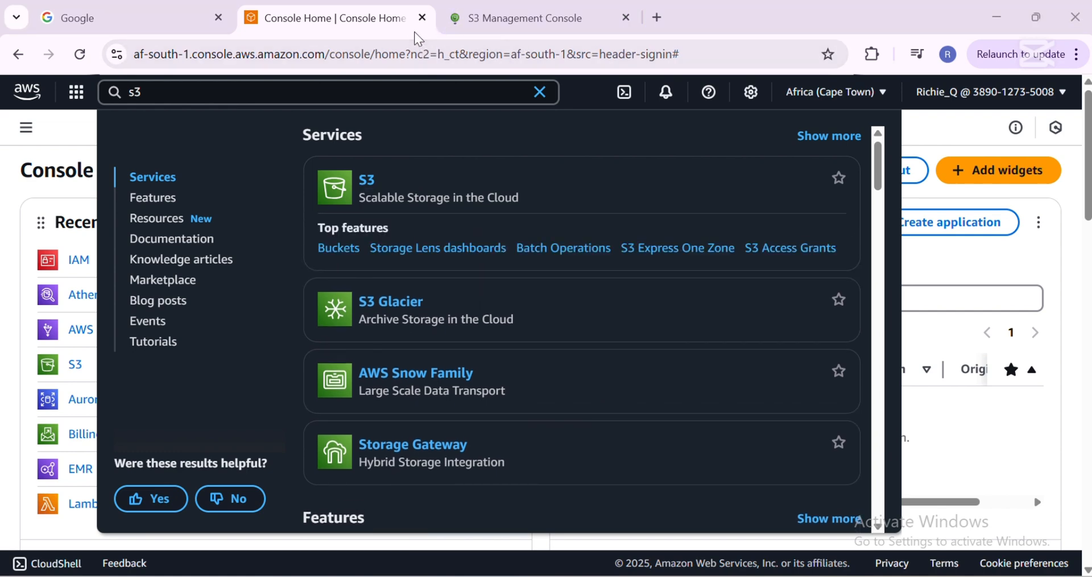
double_click(812, 21)
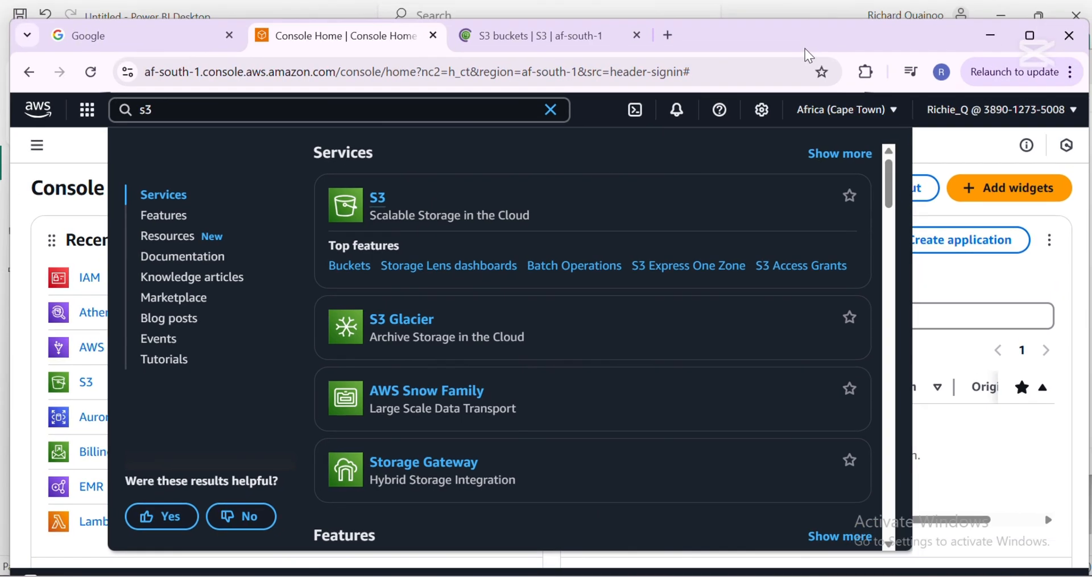
left_click_drag(804, 51, 794, 80)
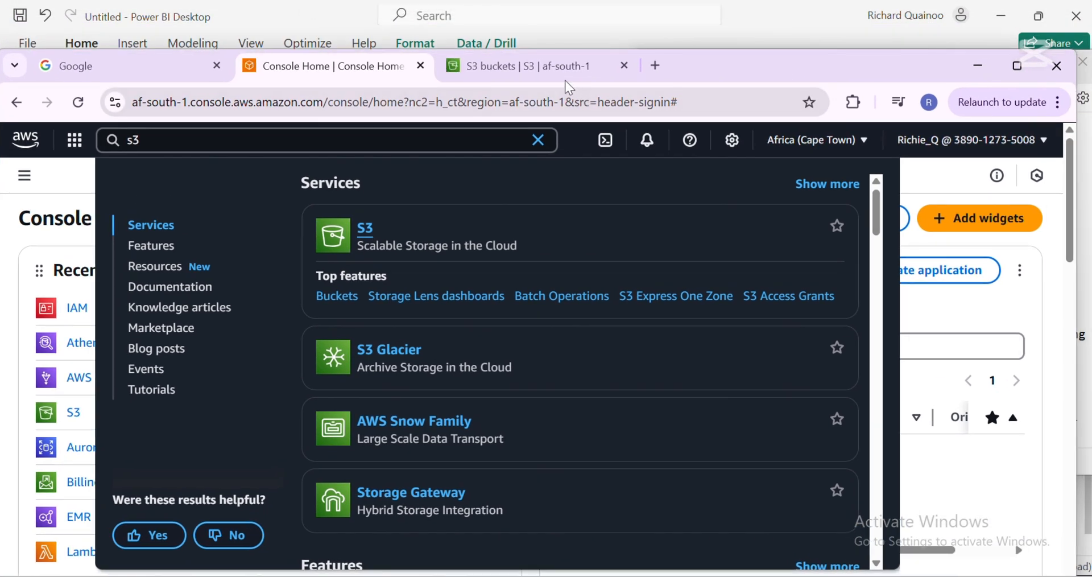
left_click(536, 69)
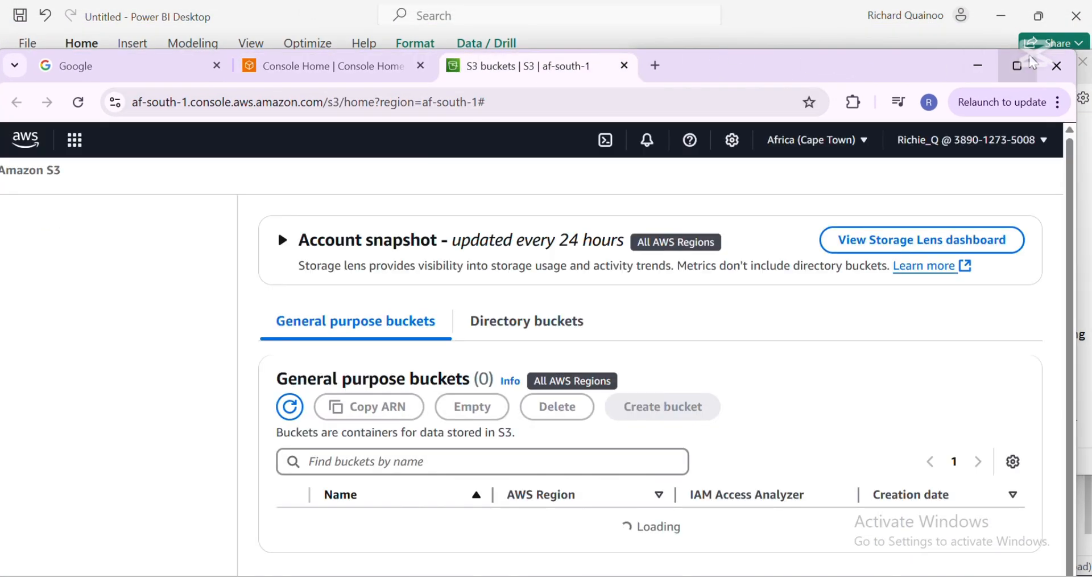
left_click(1018, 69)
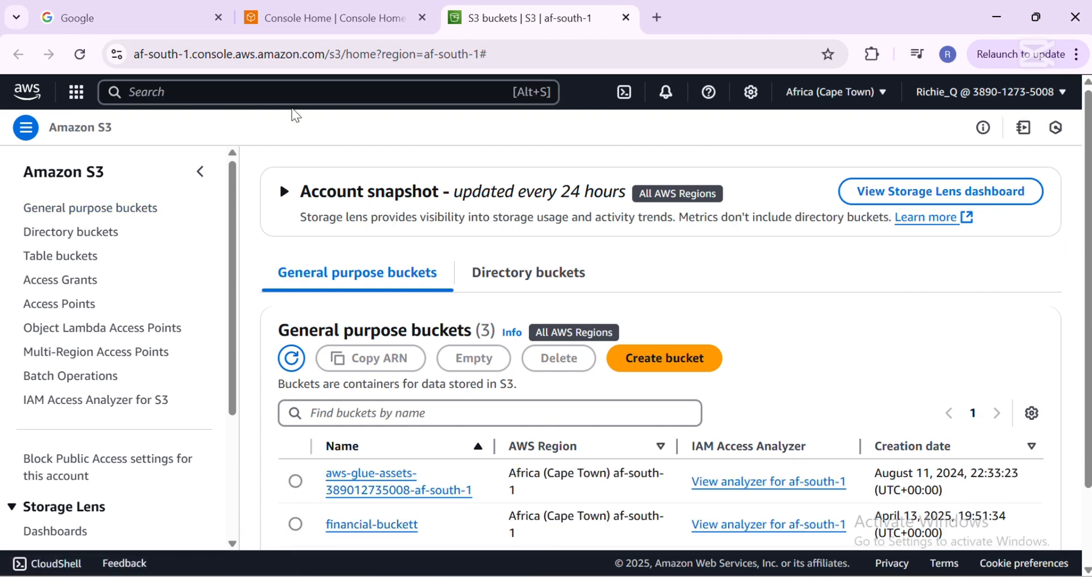
Start creating a new general purpose bucket and name it financial-report-bucket
scroll(328, 259, "down", 1)
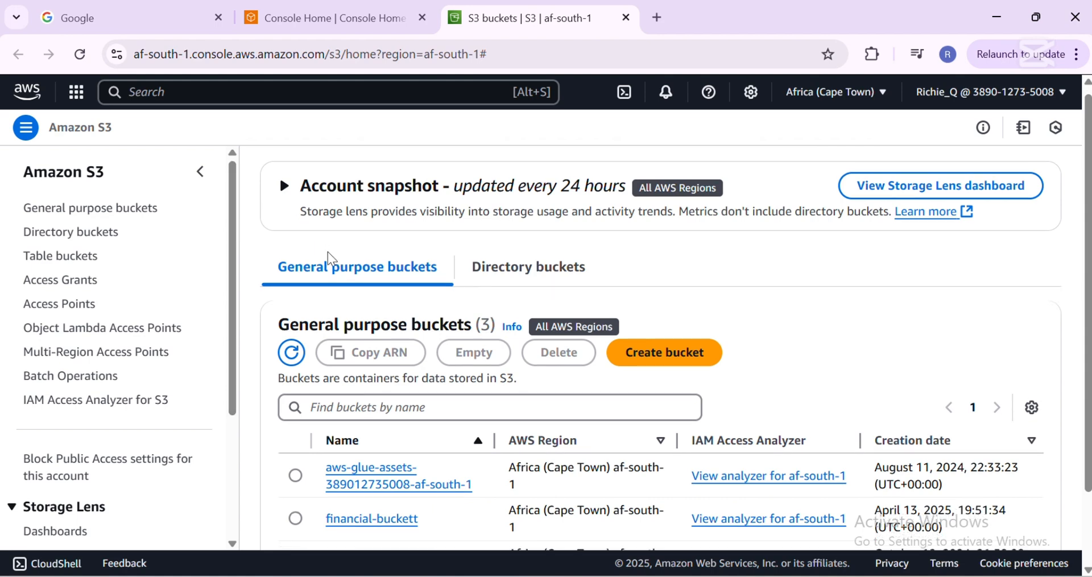
scroll(329, 258, "down", 2)
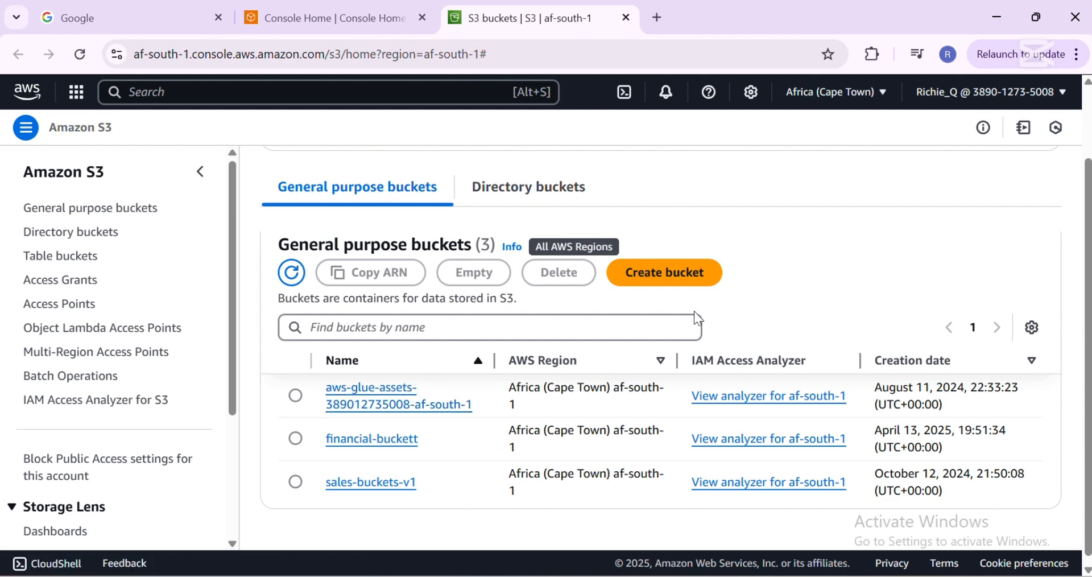
left_click(649, 279)
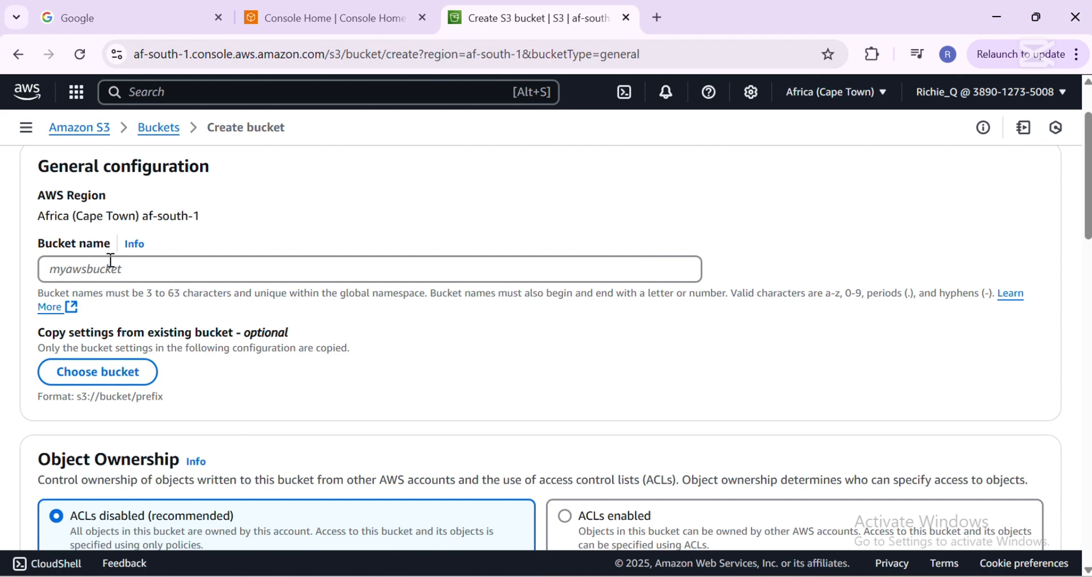
left_click(92, 269)
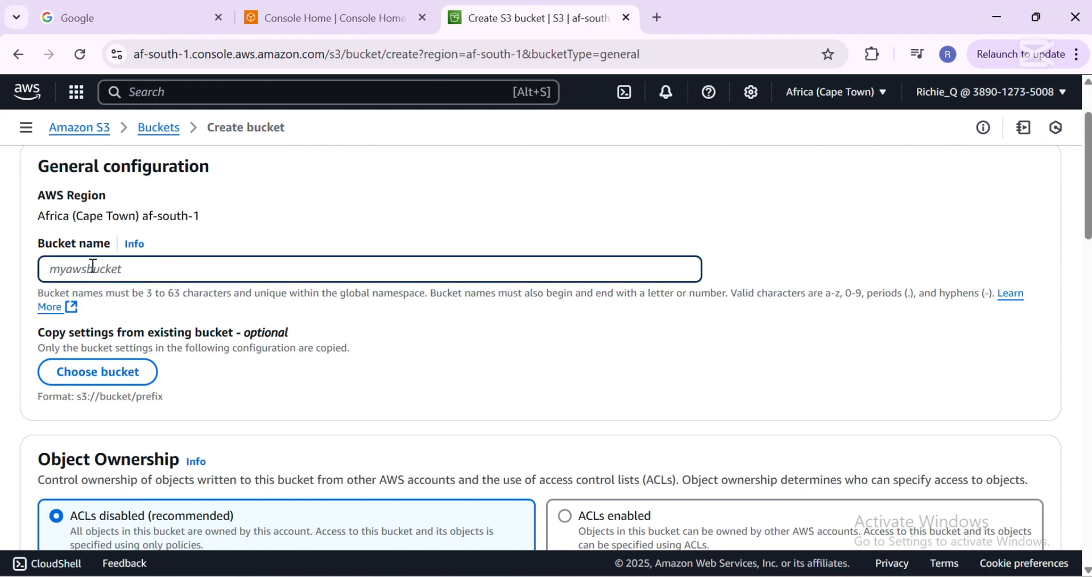
type("fin")
type("nan")
key("BackSpace")
key("BackSpace")
type("ancial")
type("report-bucket")
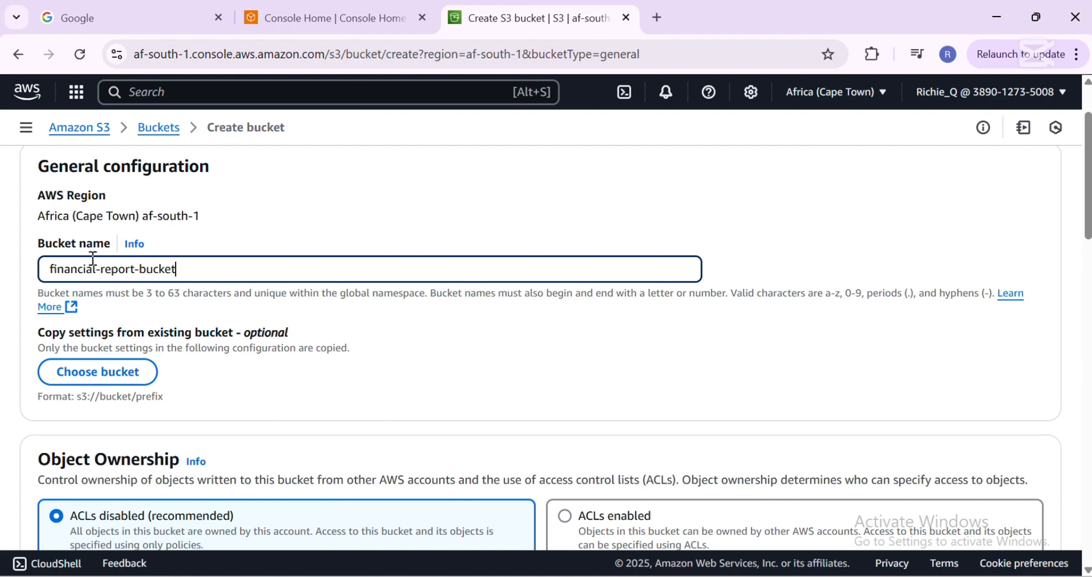
Try to create the bucket with the default ownership, public access and encryption settings
scroll(92, 259, "down", 1)
scroll(91, 273, "up", 1)
scroll(165, 285, "down", 10)
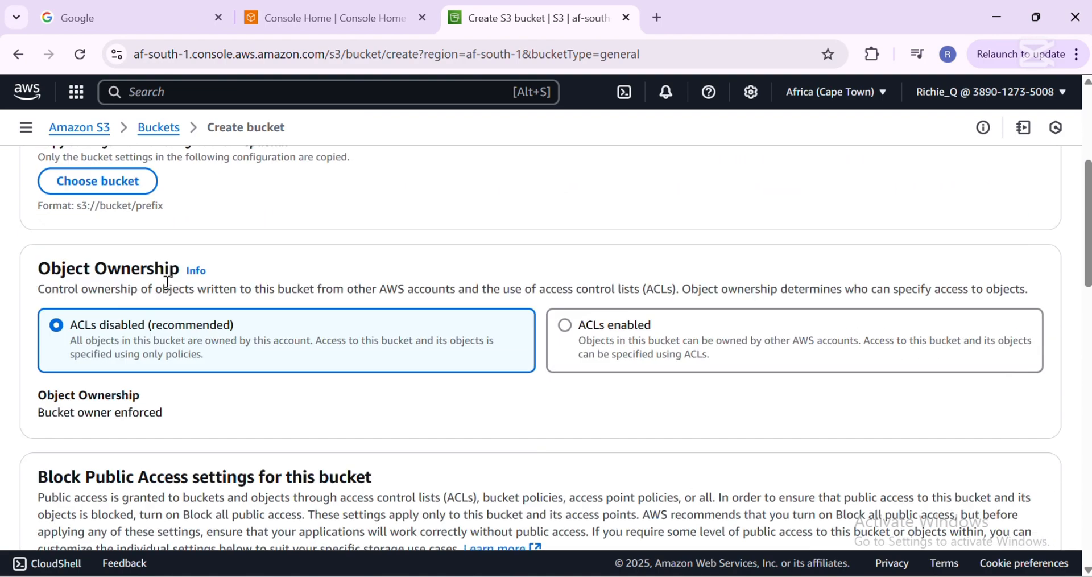
scroll(165, 288, "down", 10)
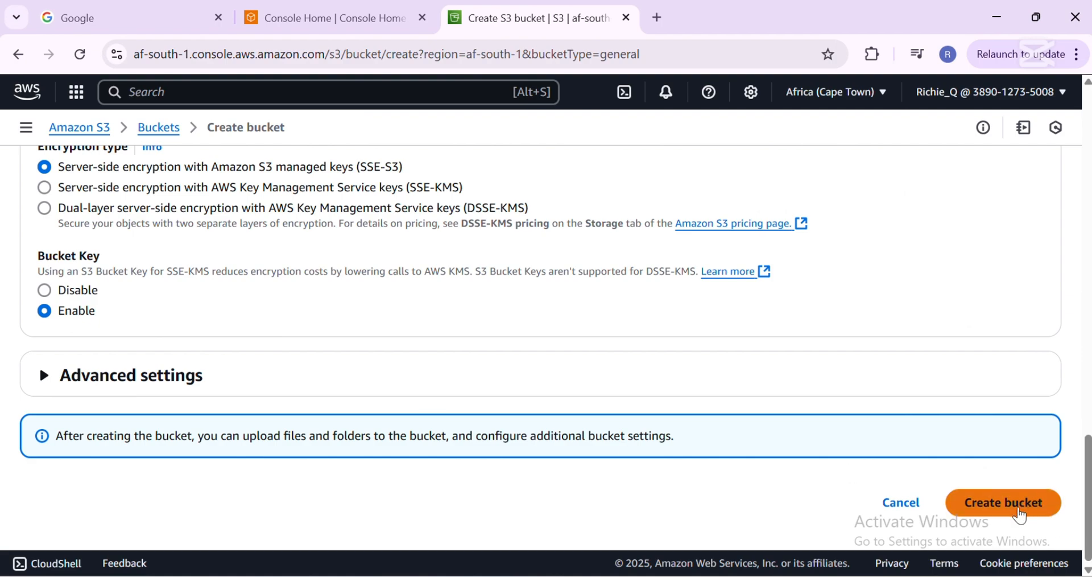
left_click(969, 513)
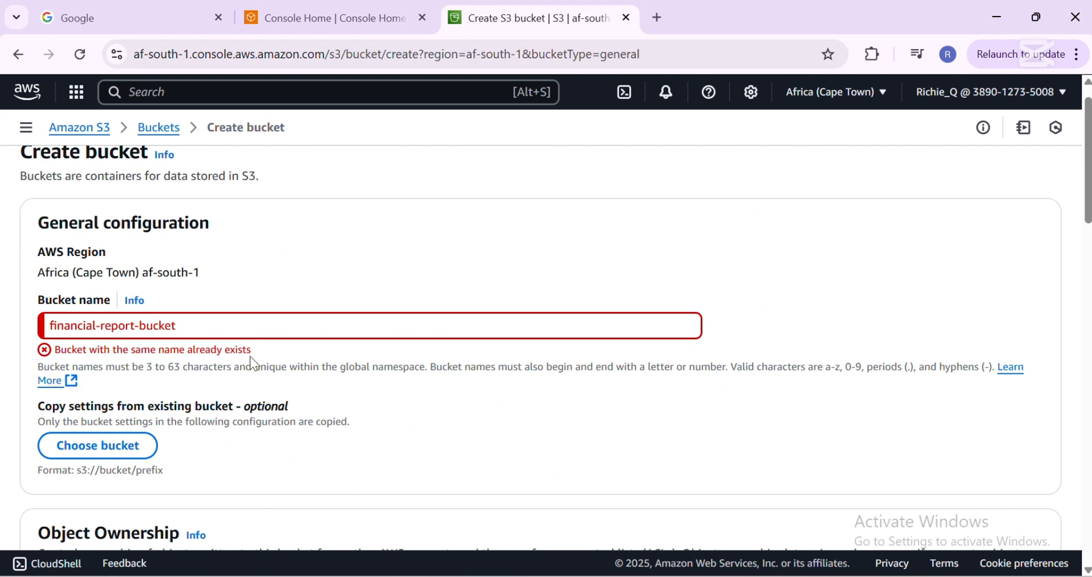
Change the bucket name to financial-report-bucket-v1 and create the bucket with the default settings
left_click(189, 328)
type("-v1")
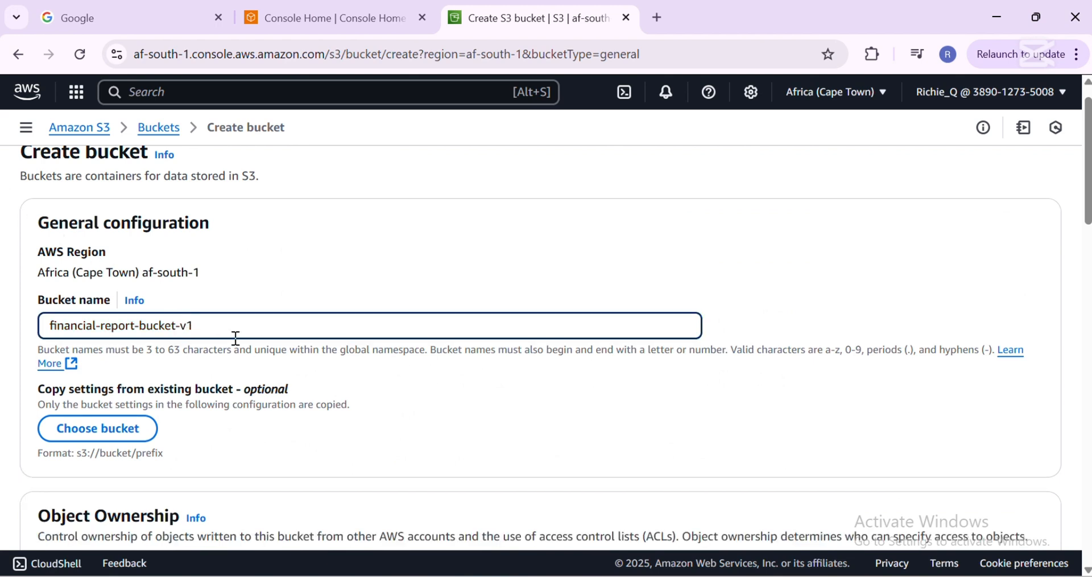
scroll(236, 337, "down", 12)
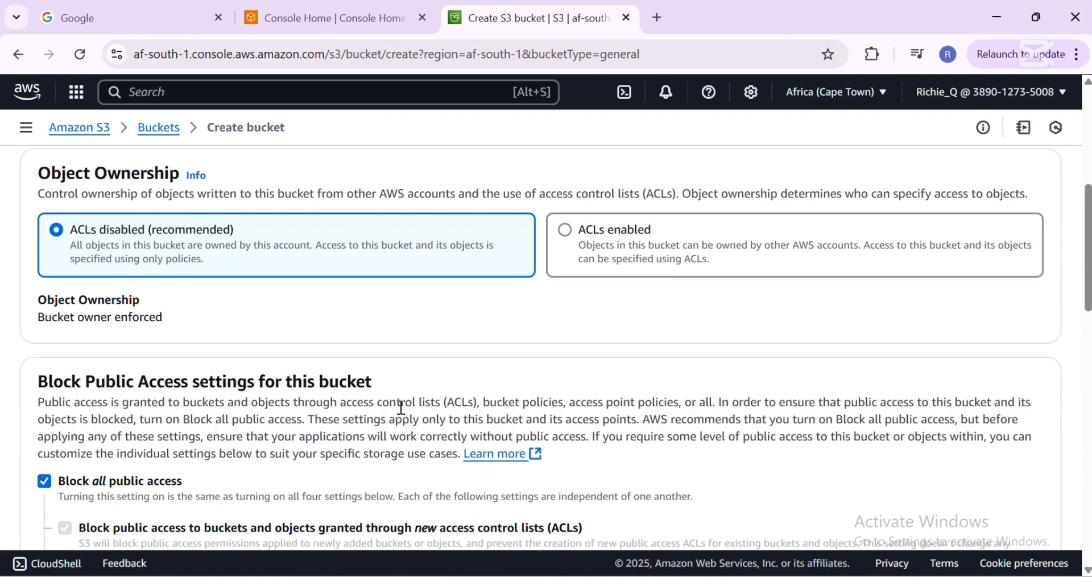
scroll(853, 455, "down", 8)
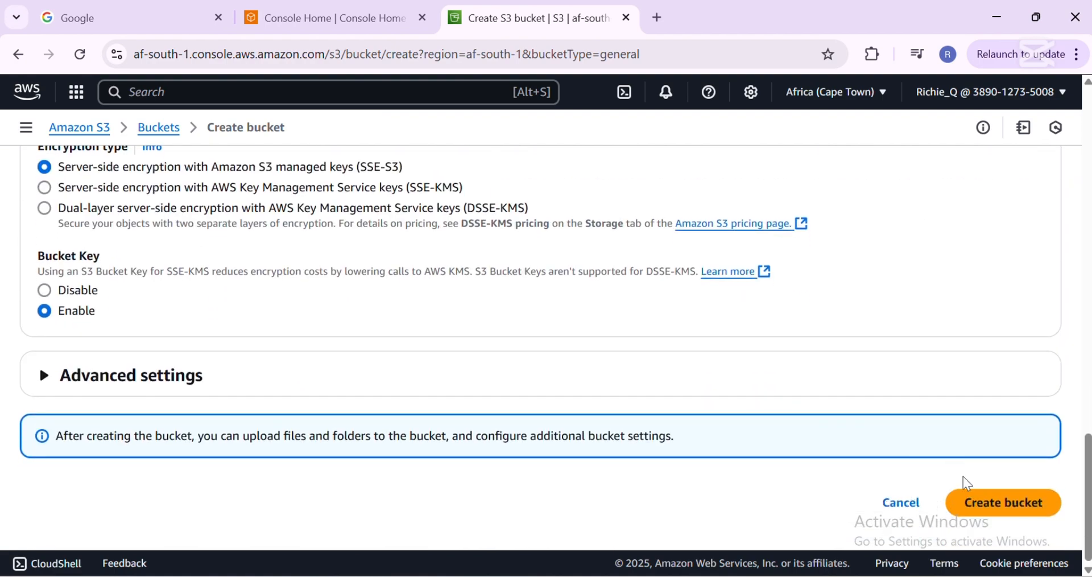
left_click(985, 506)
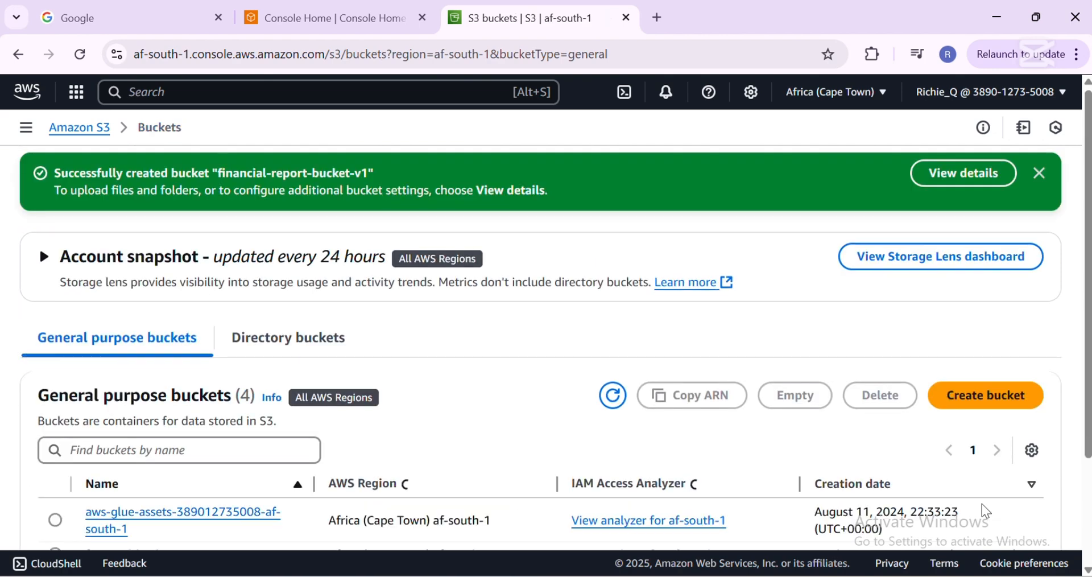
Open financial-report-bucket-v1 and create a folder named raw-financial-data-folder with the default encryption setting
scroll(377, 340, "down", 3)
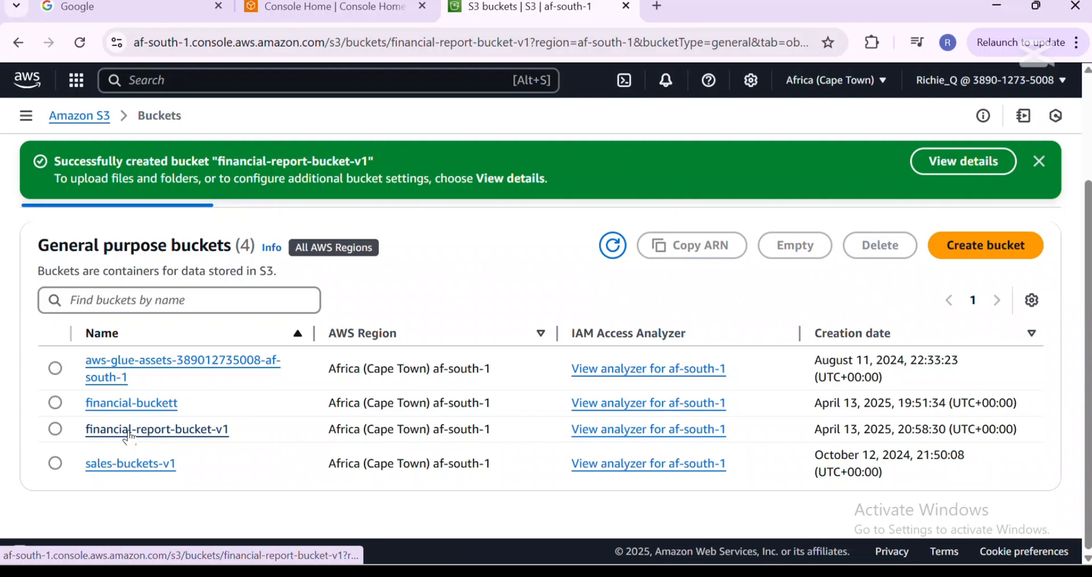
left_click(275, 435)
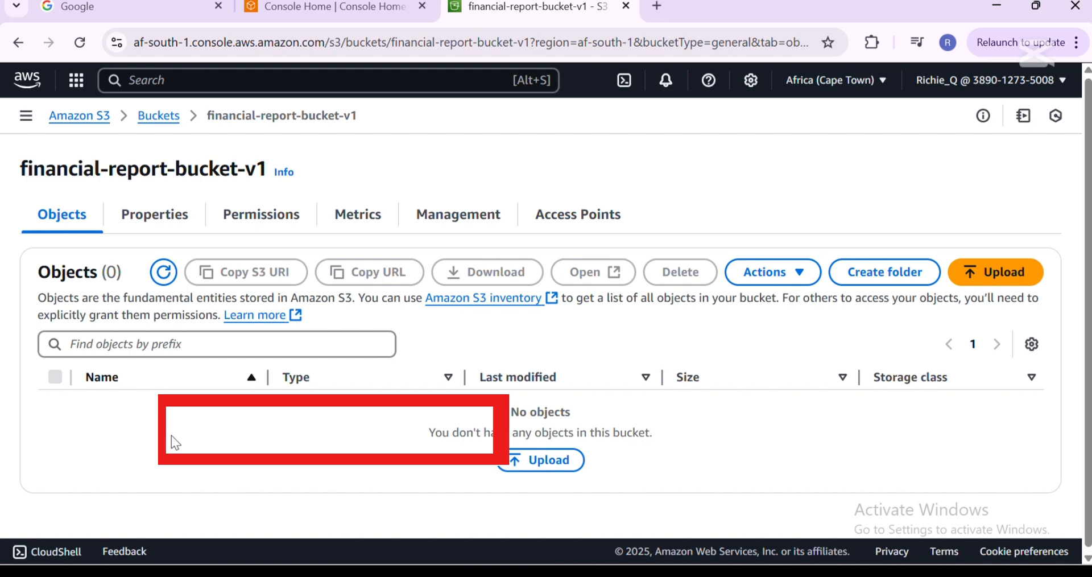
left_click(887, 263)
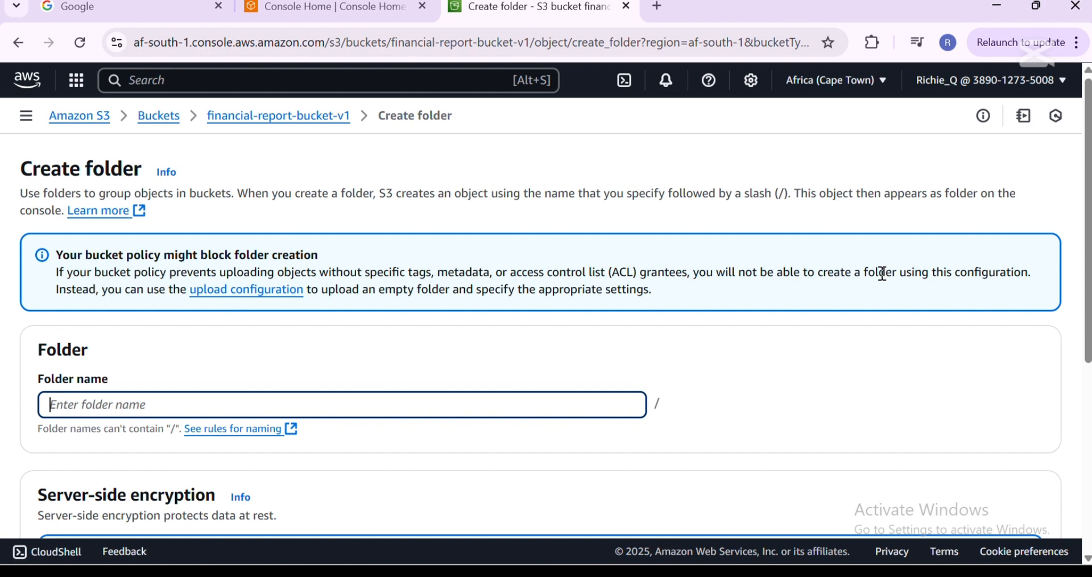
type("r")
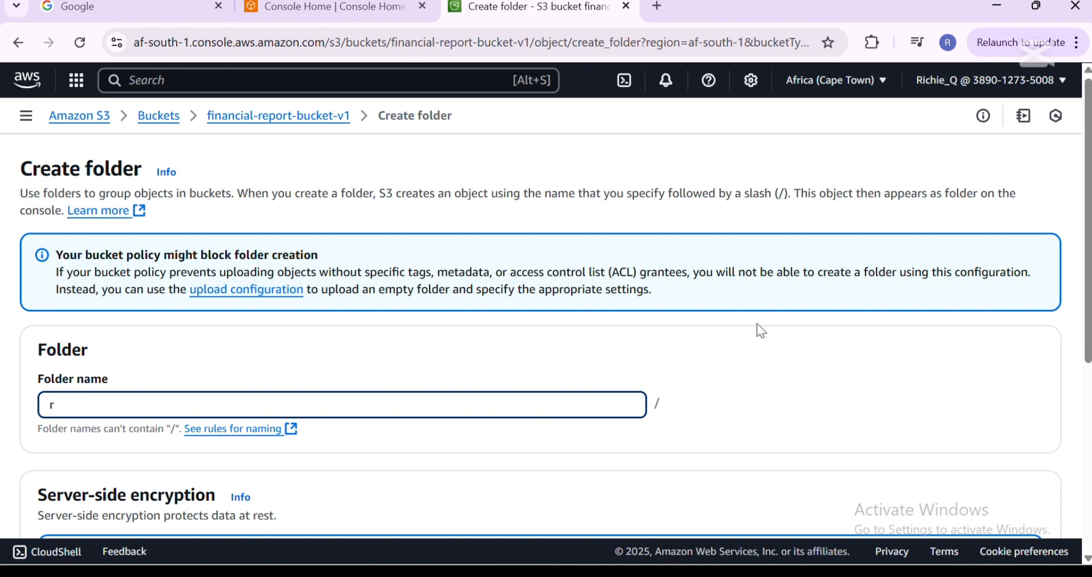
type("aw-financial-data-folder")
scroll(856, 452, "down", 5)
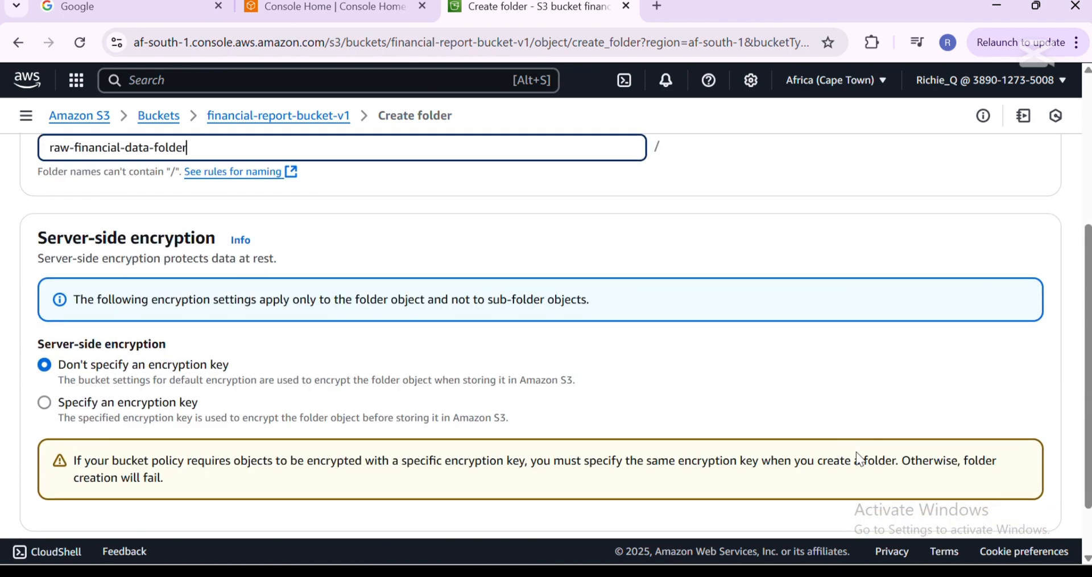
left_click(969, 495)
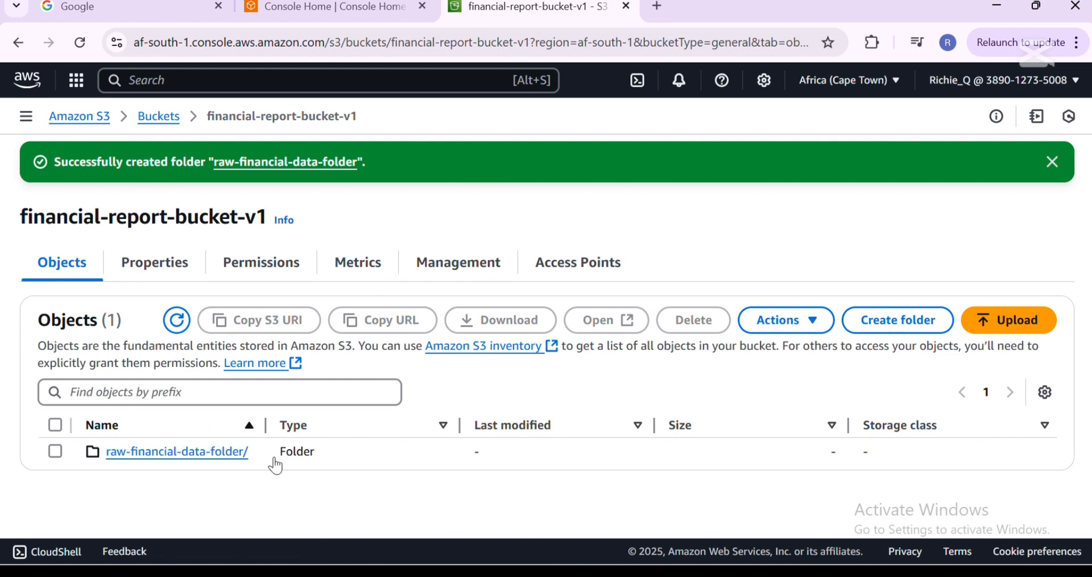
Create a second folder named athena-financial-report-queries with default encryption and widen the Name column of the object list
left_click(885, 331)
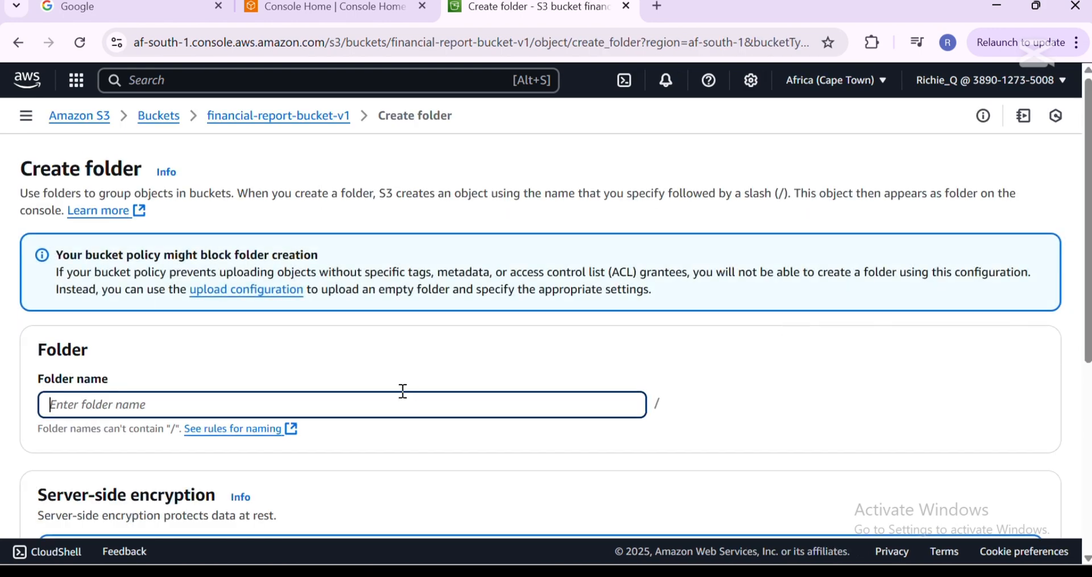
type("athena-")
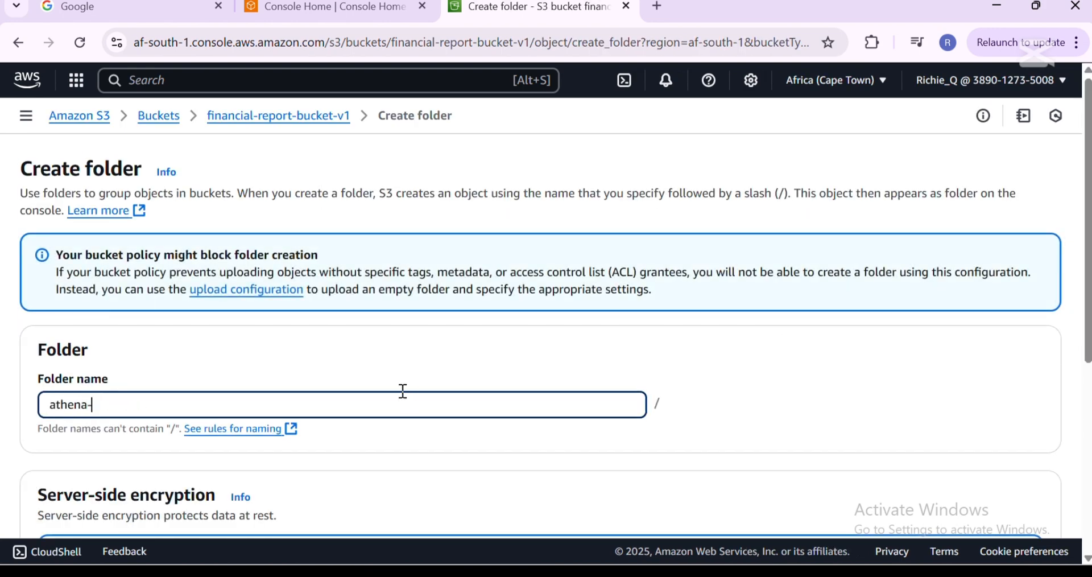
type("financial-report-")
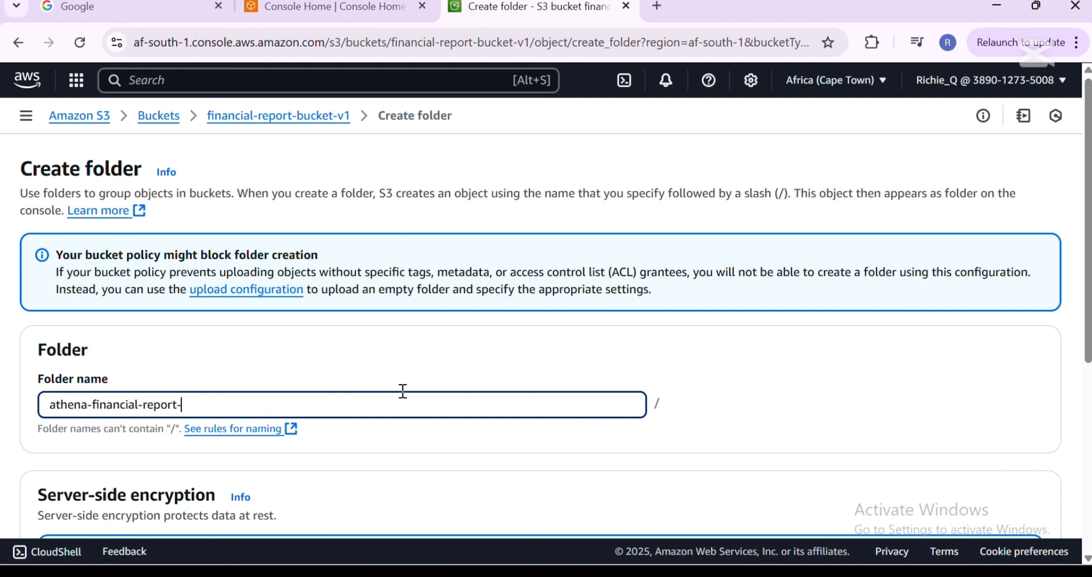
type("queries")
scroll(626, 394, "down", 5)
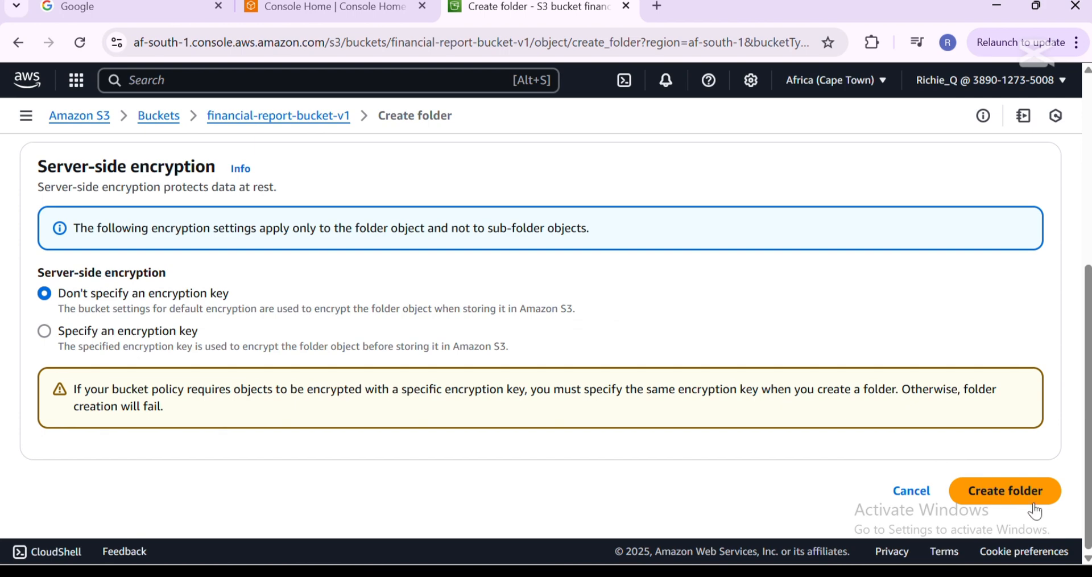
left_click(1021, 505)
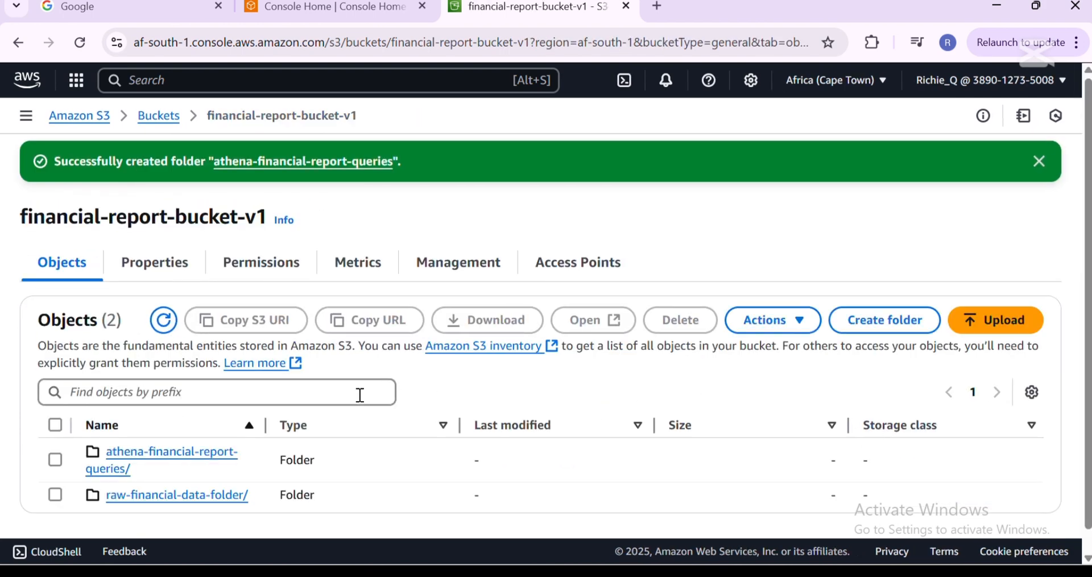
scroll(211, 438, "down", 1)
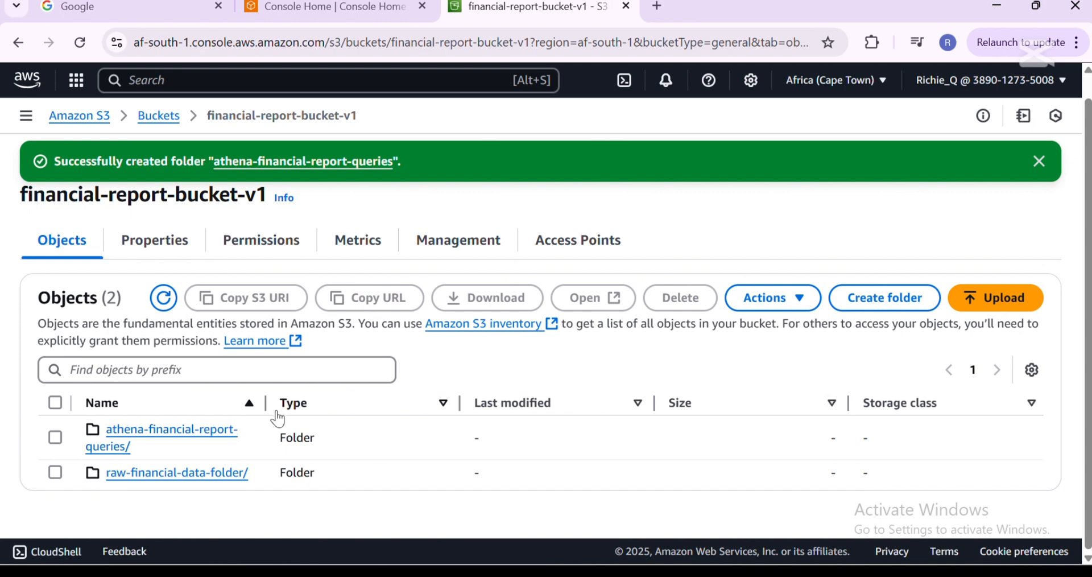
left_click_drag(268, 403, 324, 384)
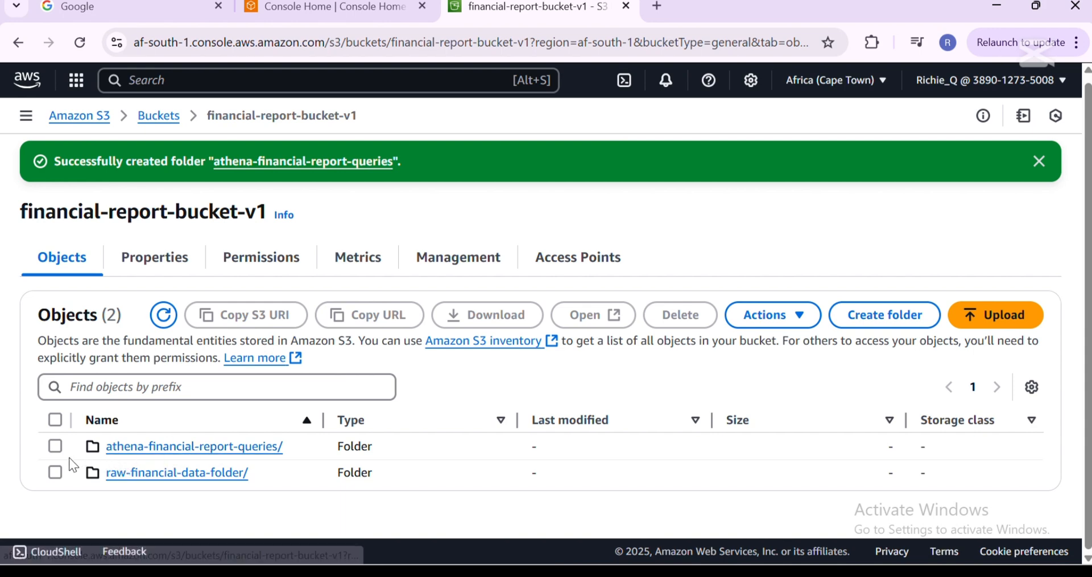
Upload the Financial data.csv file from the Financial dataset folder into raw-financial-data-folder
left_click(122, 484)
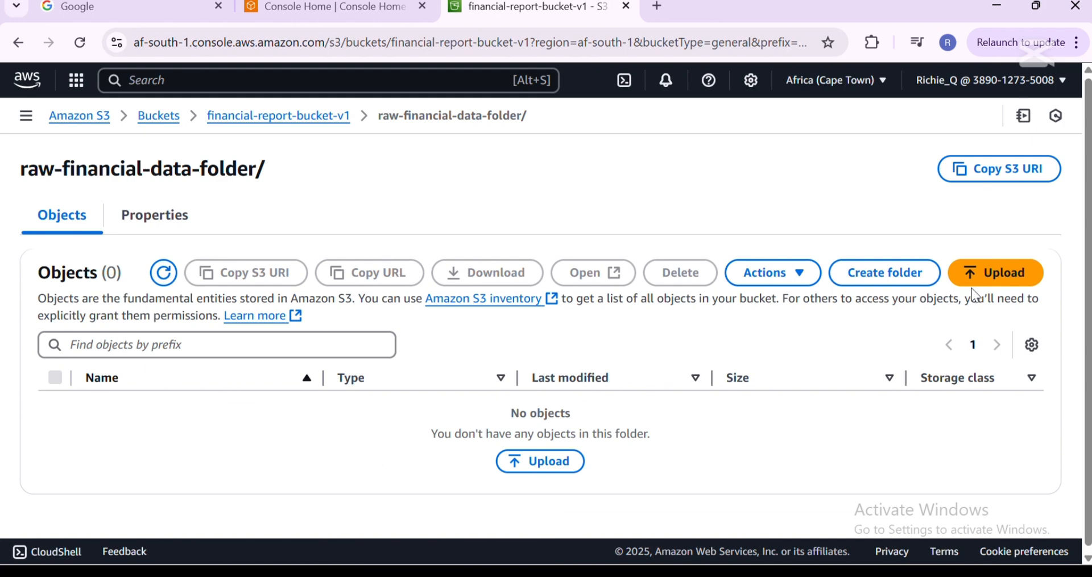
left_click(1006, 281)
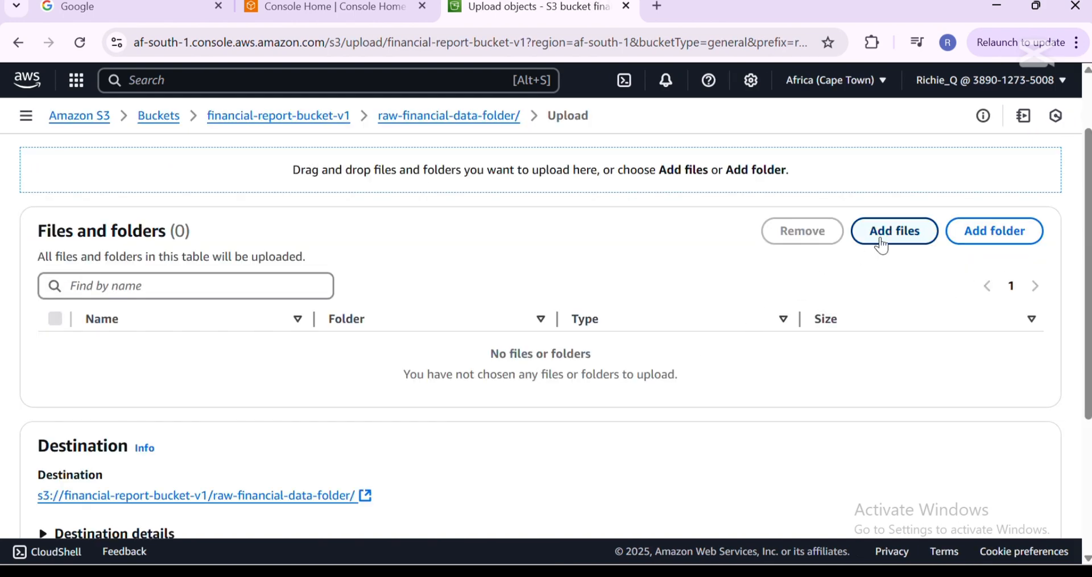
left_click(889, 246)
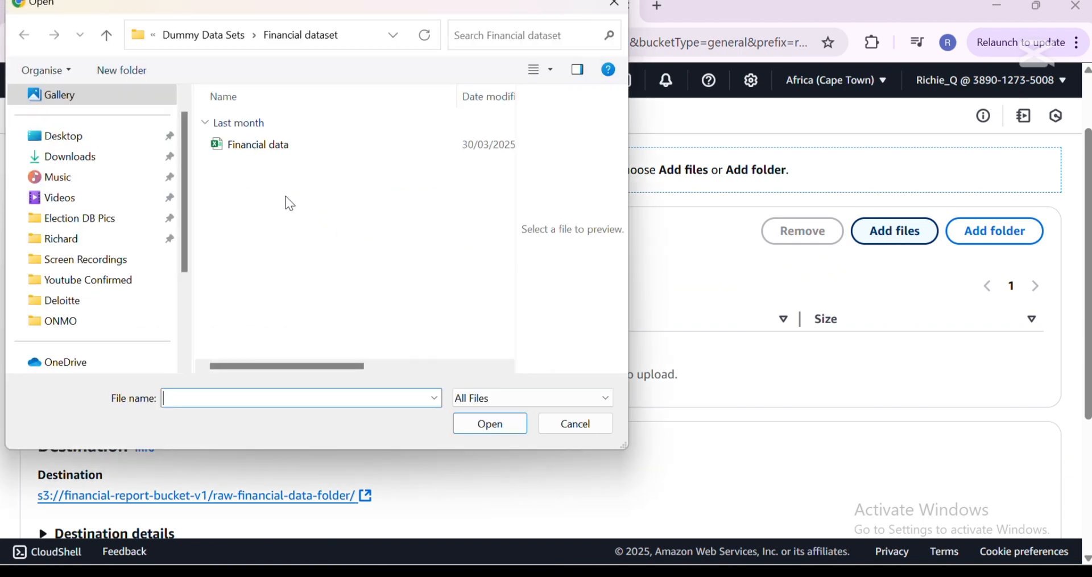
left_click(255, 151)
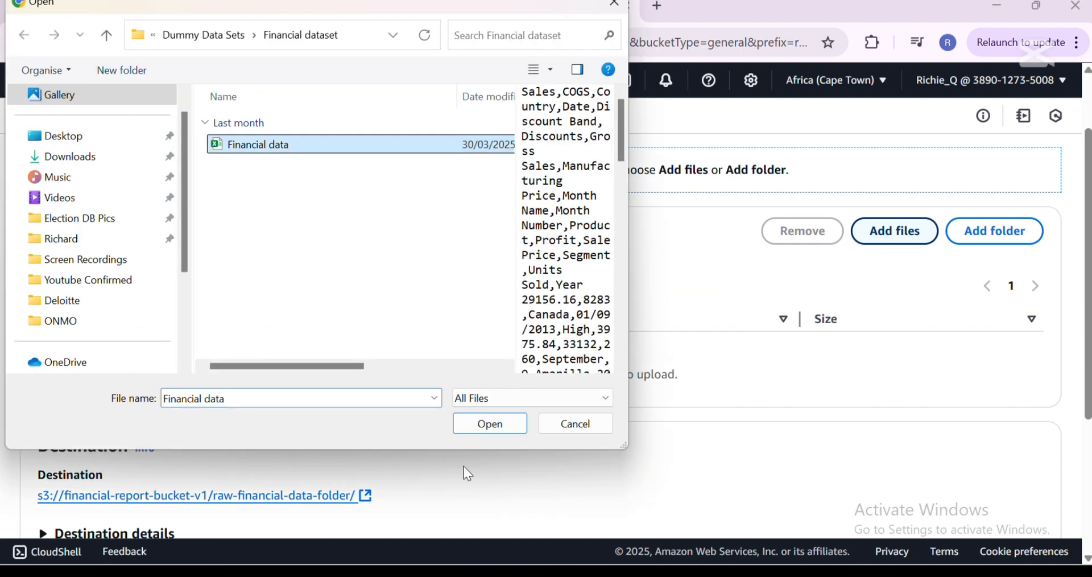
left_click(480, 422)
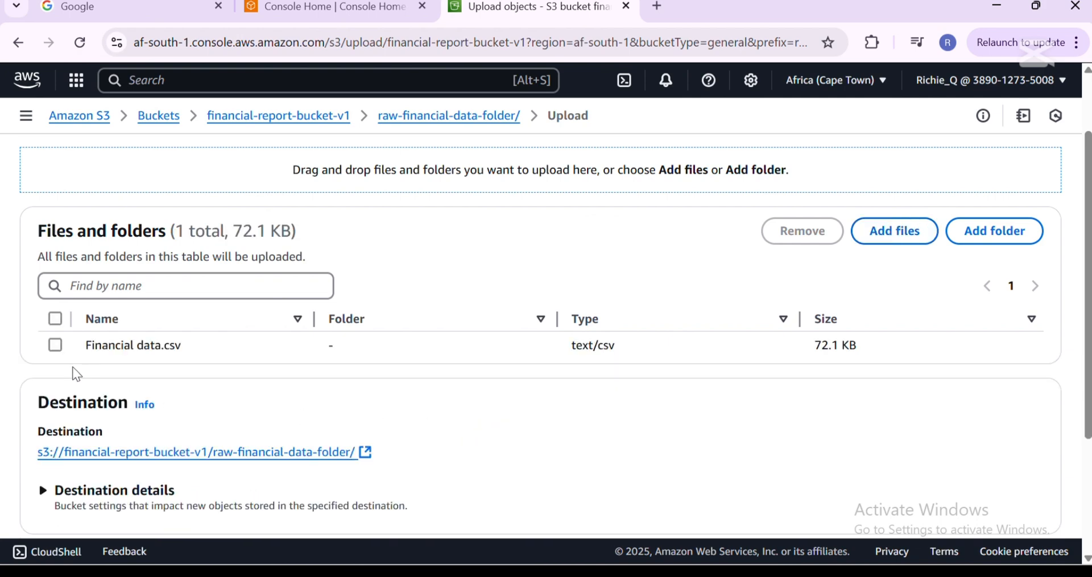
left_click(56, 346)
scroll(76, 367, "down", 3)
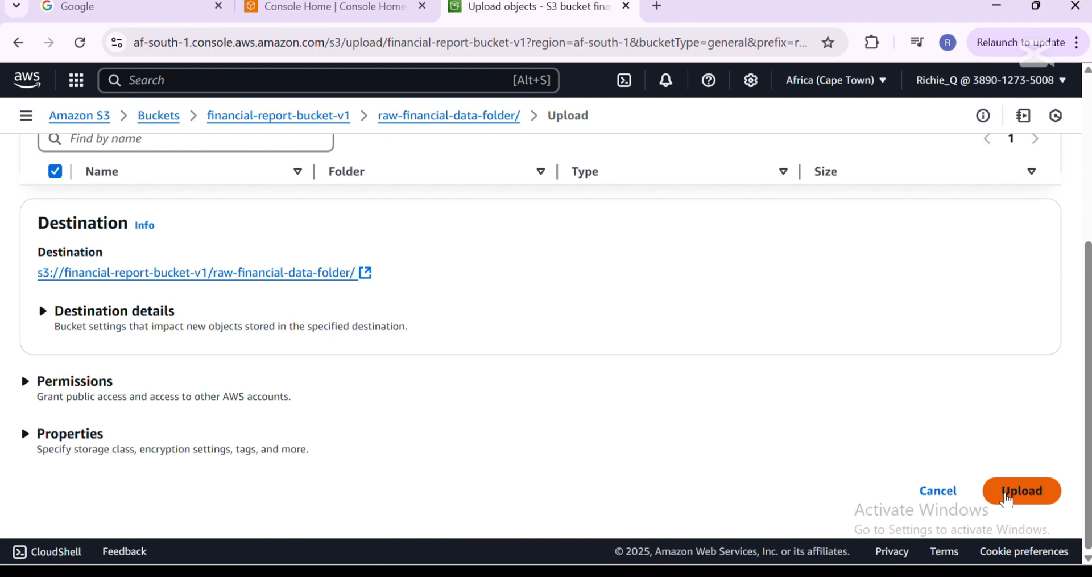
left_click(1012, 499)
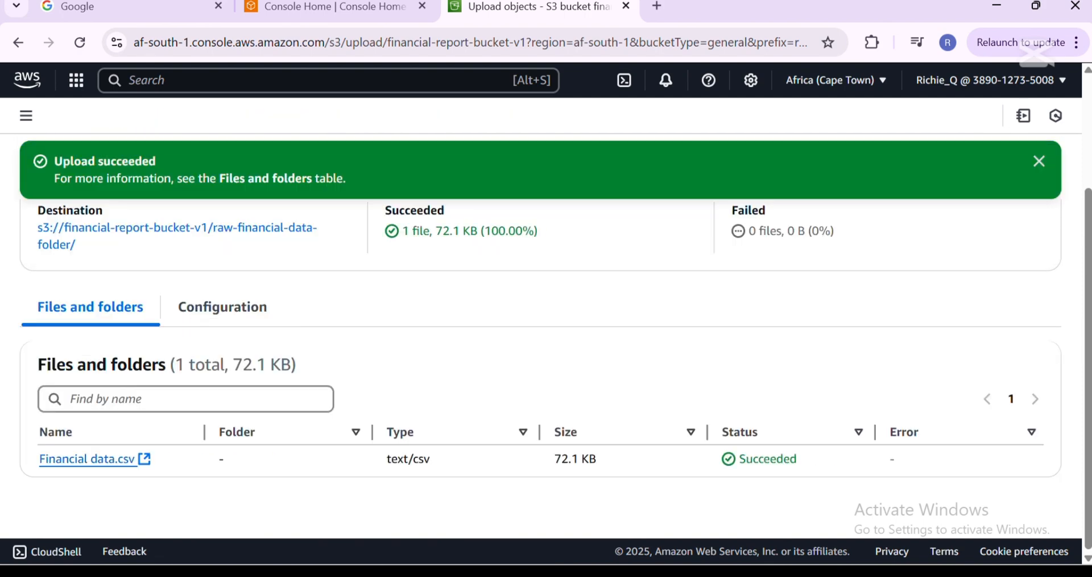
Review the upload status and check the contents of raw-financial-data-folder by reopening it from the bucket list
scroll(415, 395, "up", 1)
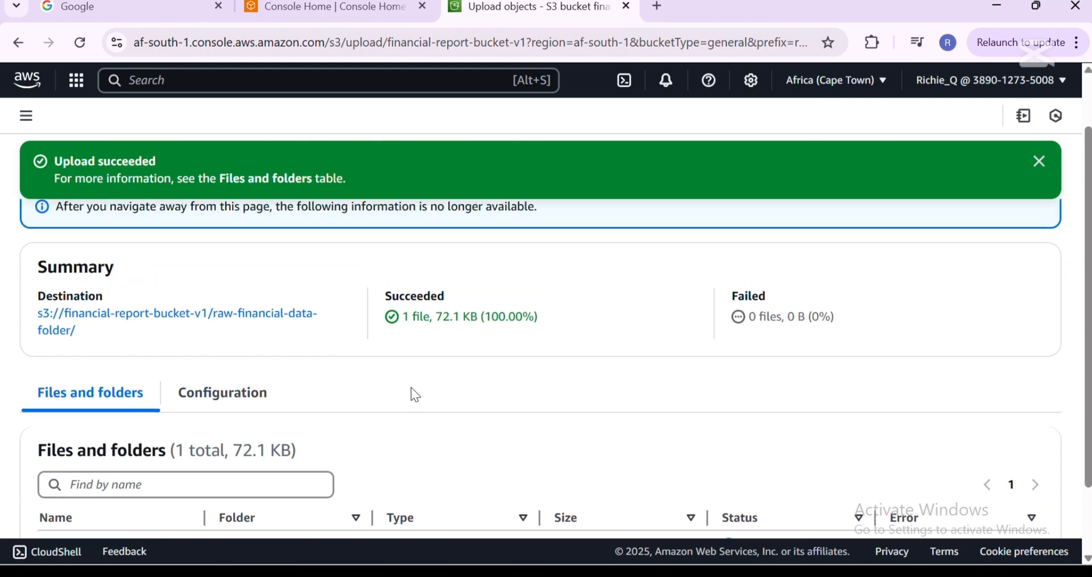
scroll(398, 387, "up", 1)
scroll(378, 377, "down", 2)
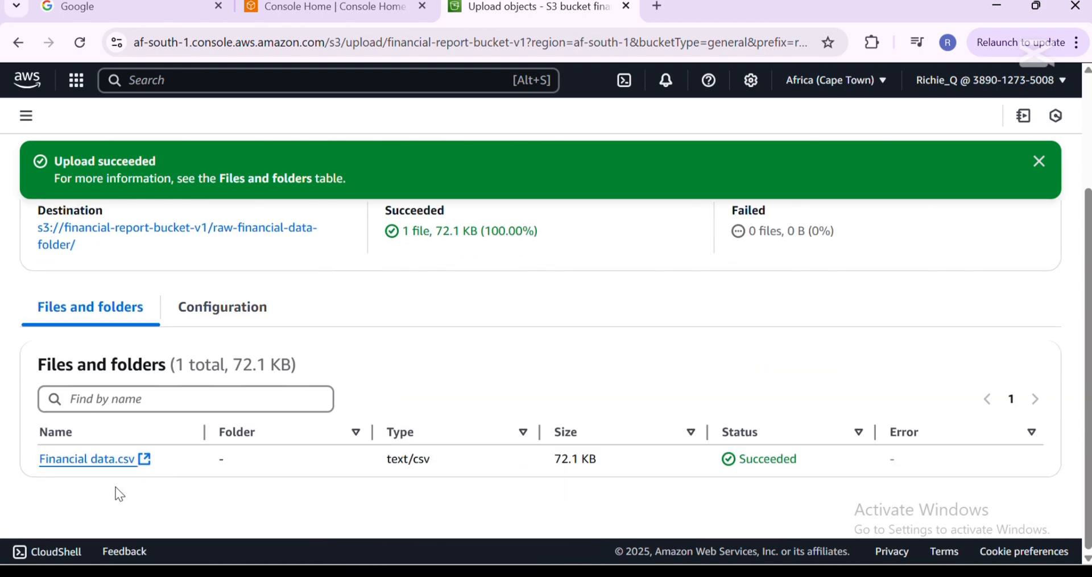
scroll(114, 404, "up", 2)
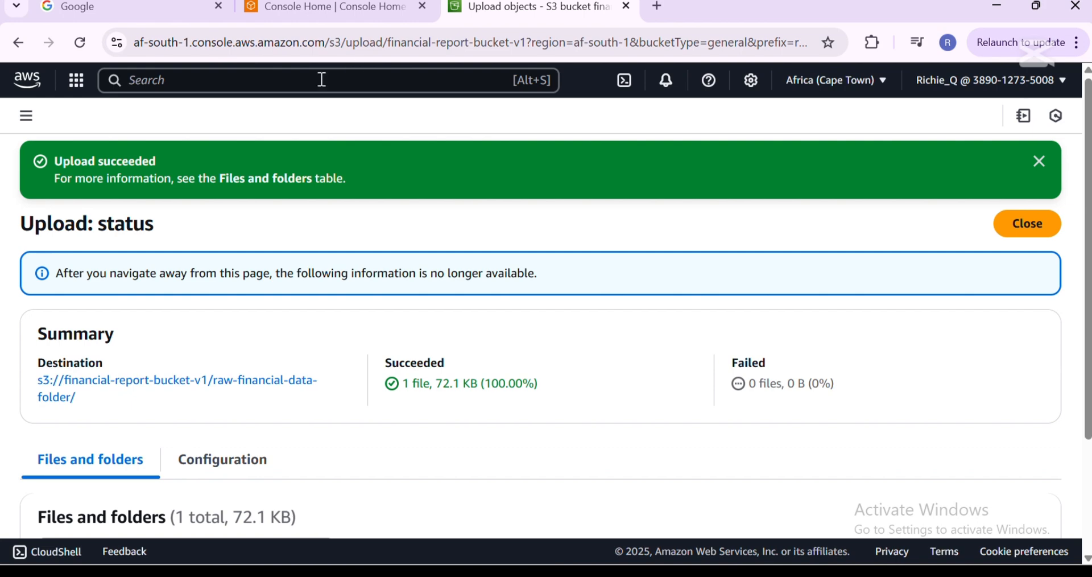
left_click(14, 44)
left_click(16, 44)
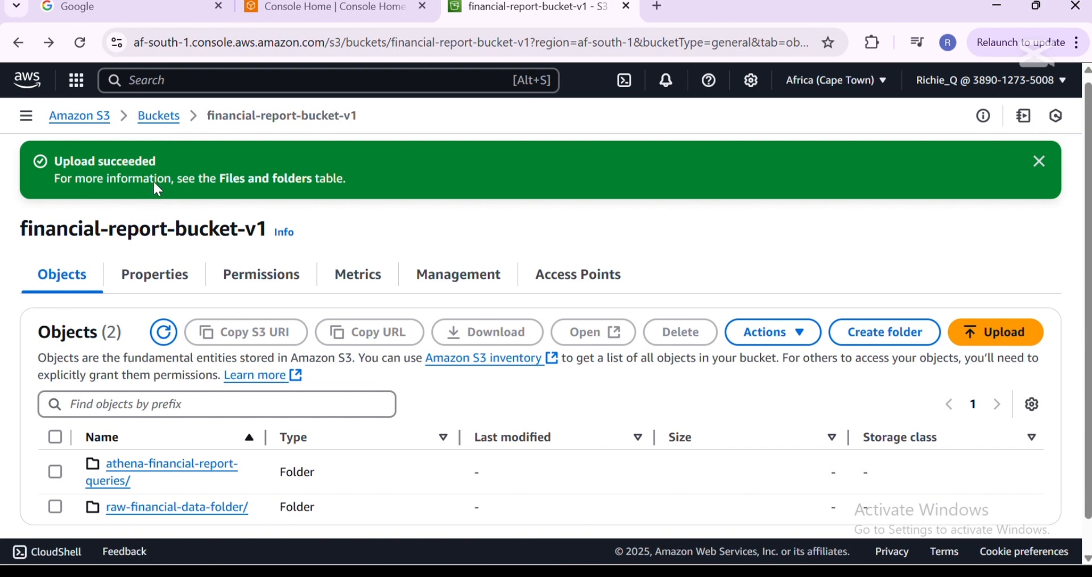
scroll(183, 310, "down", 1)
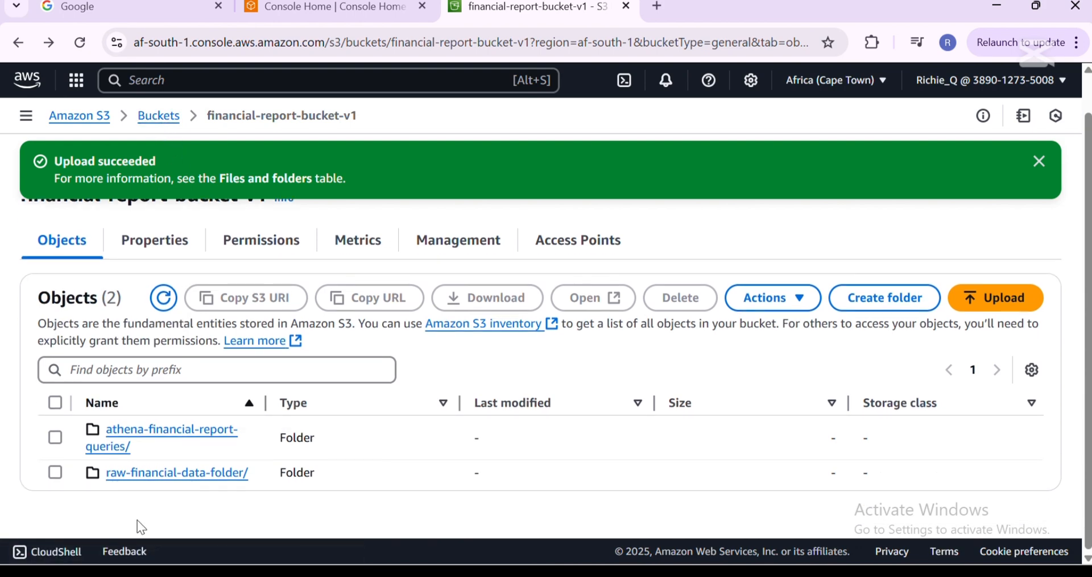
left_click(160, 116)
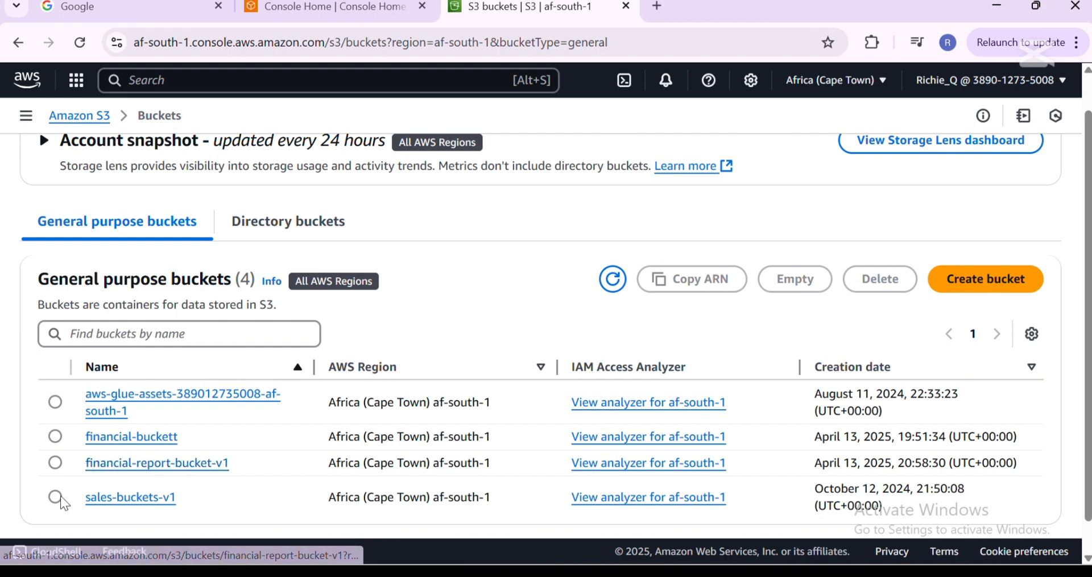
left_click(114, 471)
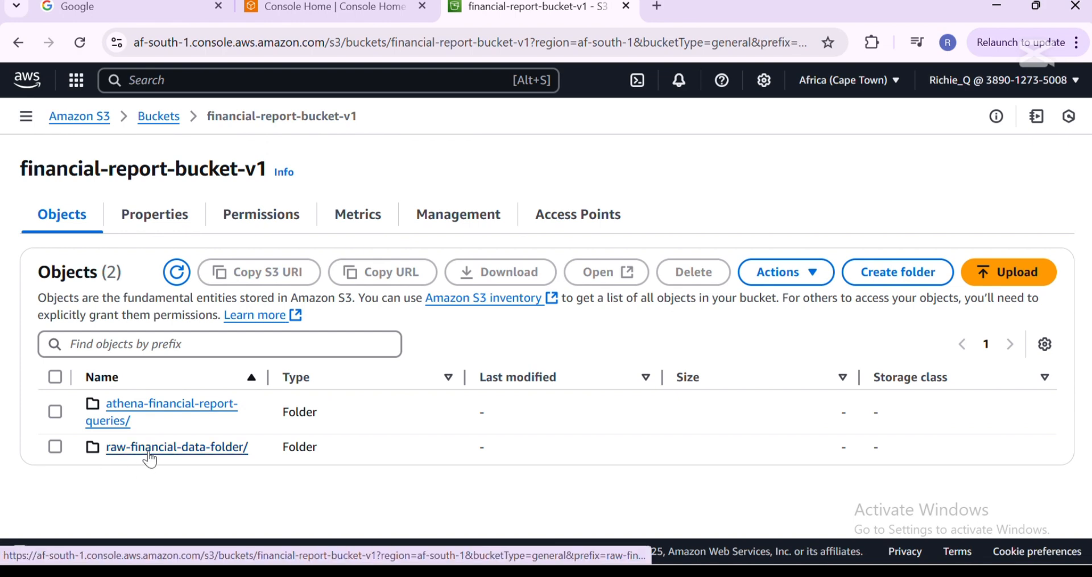
left_click(151, 449)
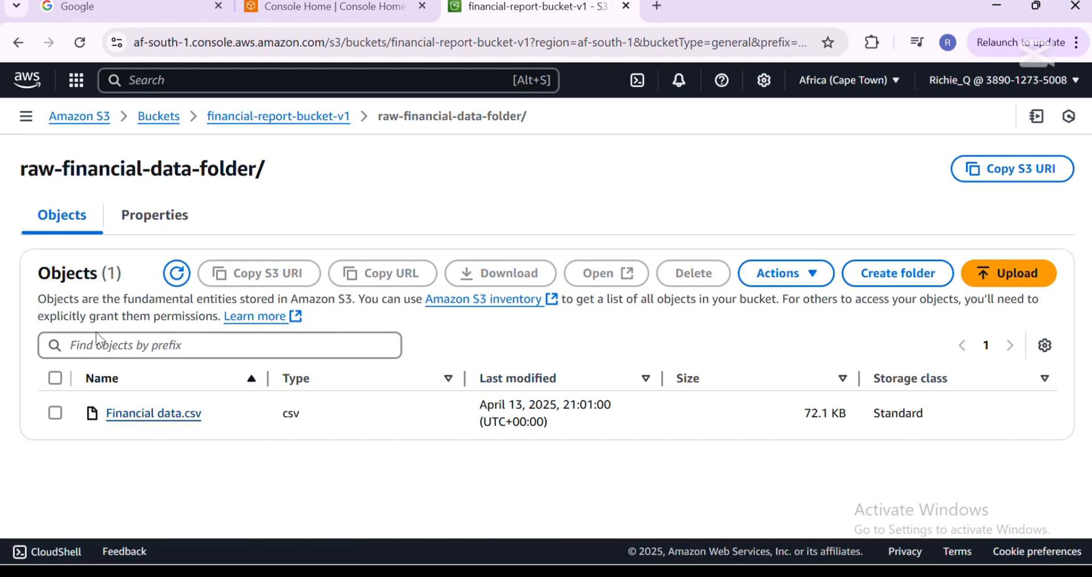
Return to the bucket list and search the console for aws glue
left_click(149, 118)
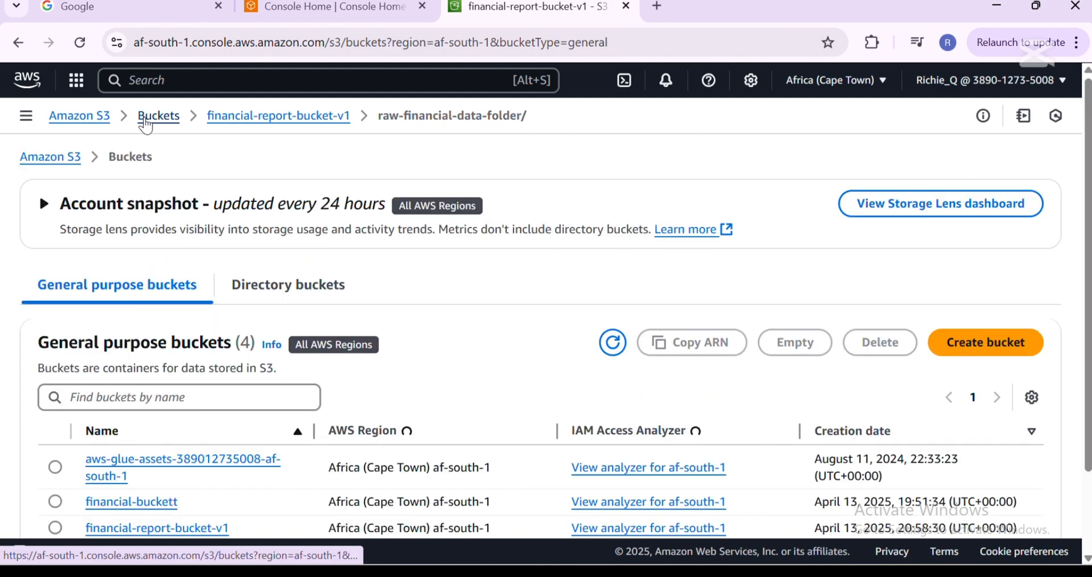
left_click(144, 81)
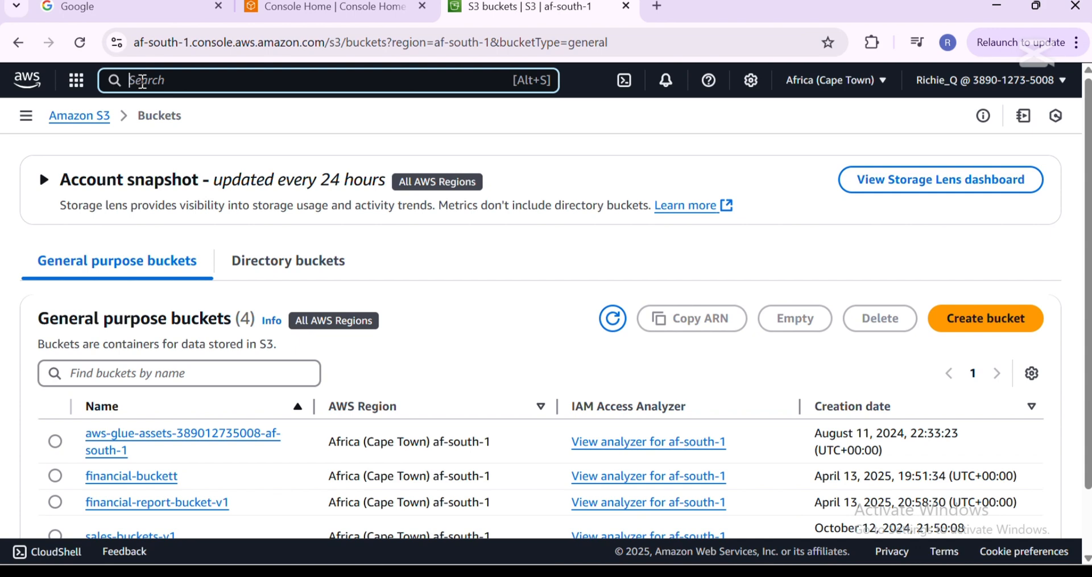
type("aws glue")
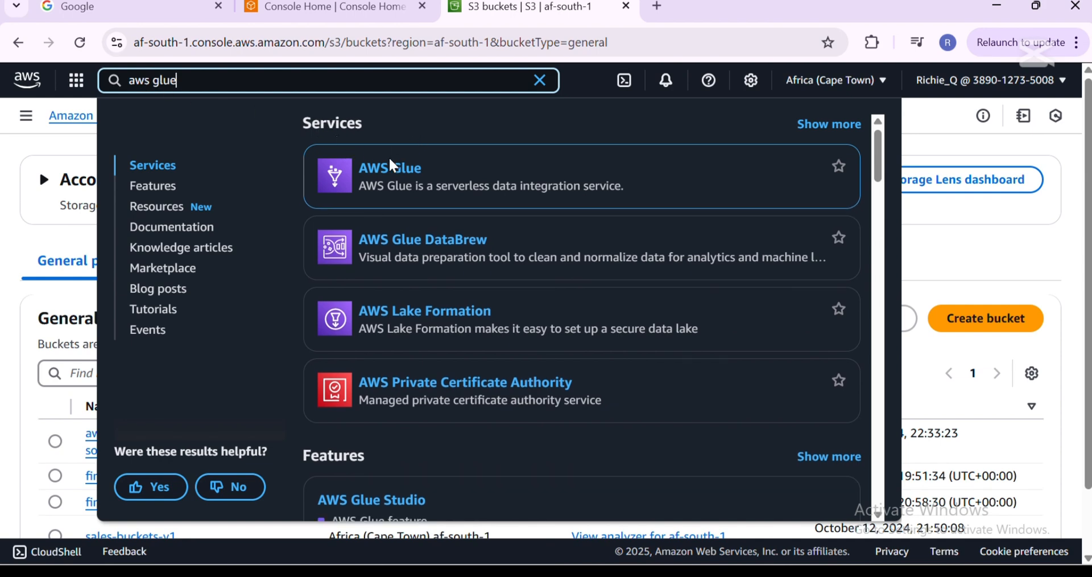
mouse_move(370, 182)
Search the console for iam instead, open the IAM service in a new browser tab and switch to that tab
left_click_drag(192, 82, 91, 81)
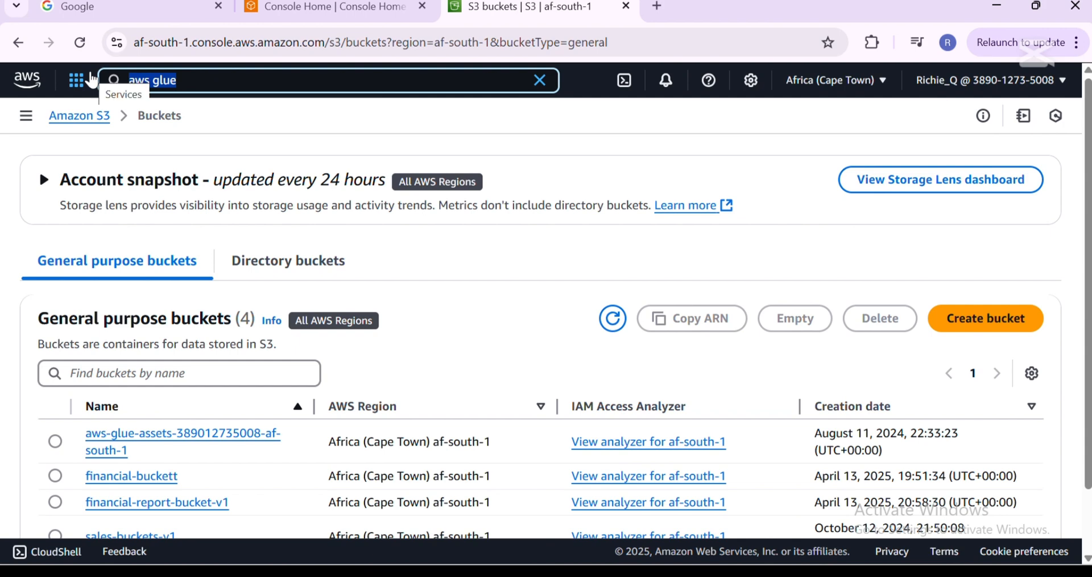
type("iam")
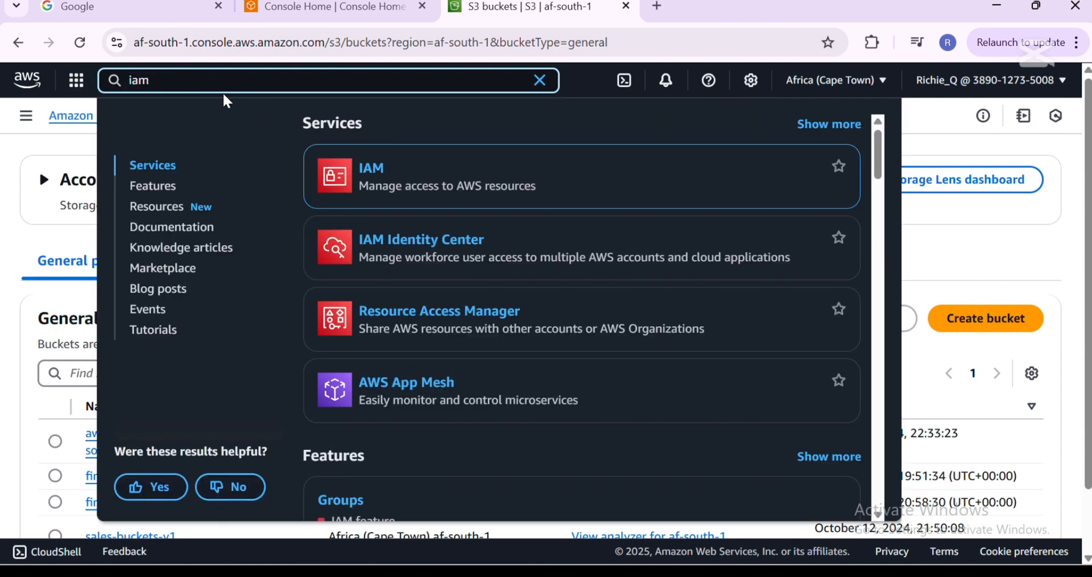
right_click(362, 178)
left_click(392, 190)
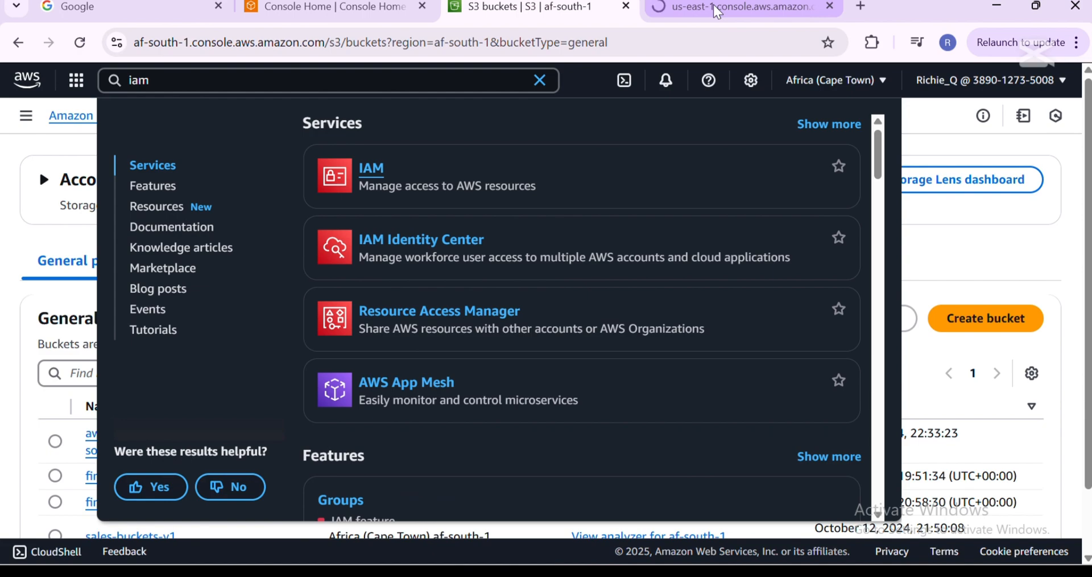
left_click(714, 7)
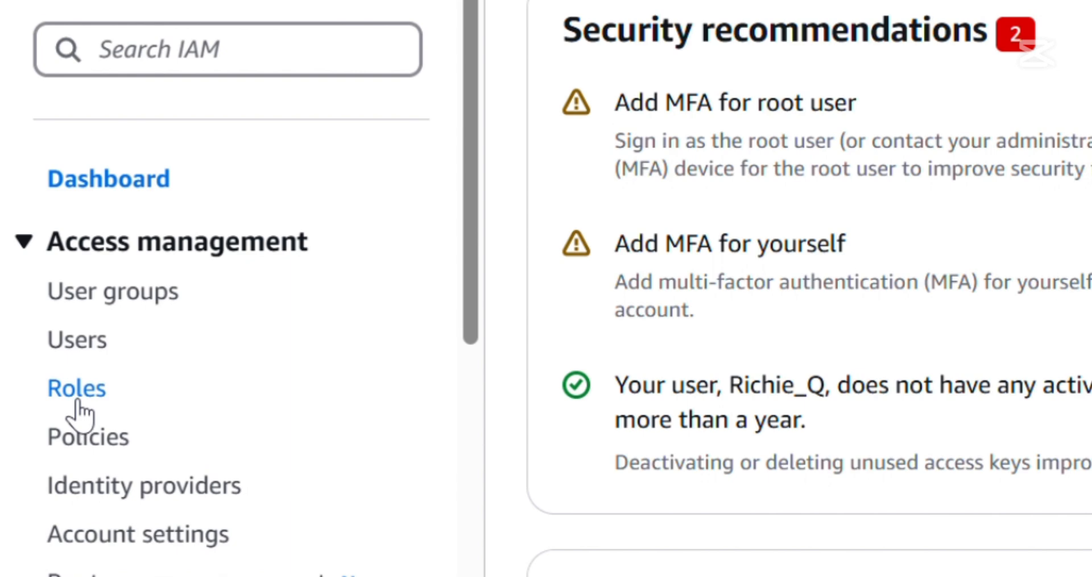
Open the IAM roles list and start creating a new role
left_click(78, 402)
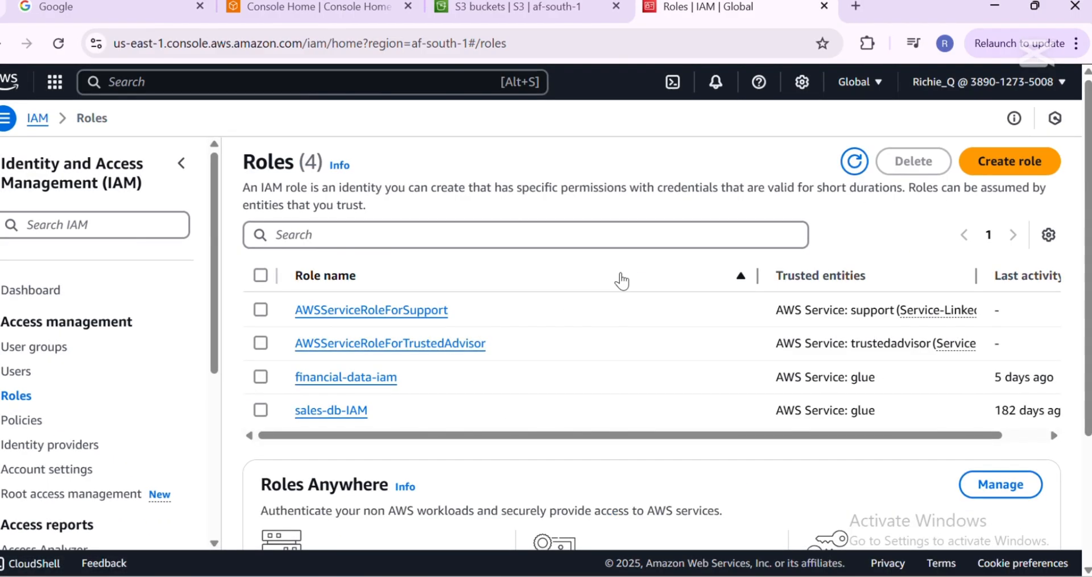
left_click(1004, 176)
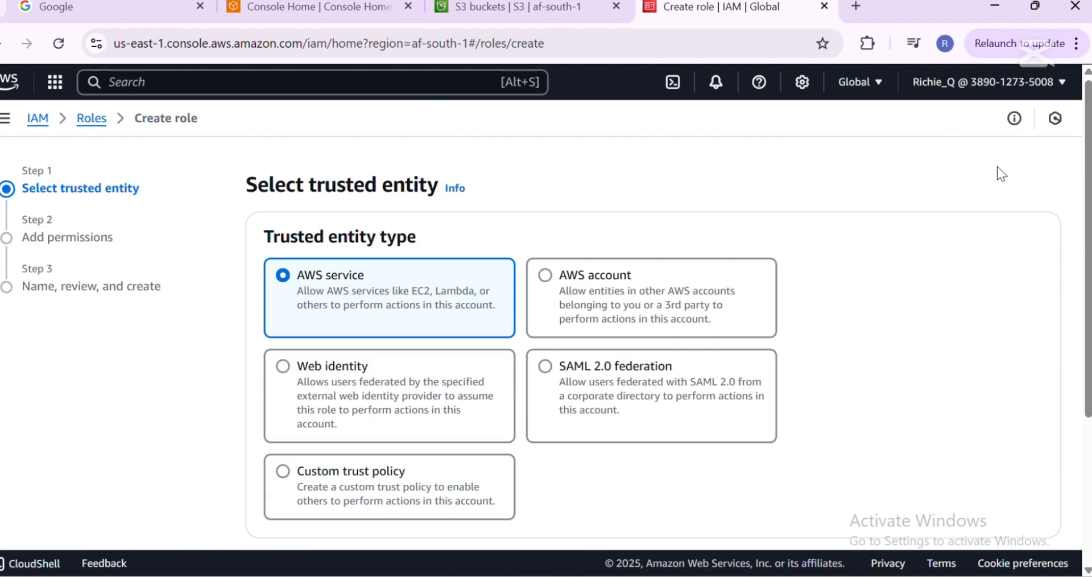
Choose Glue as the AWS service use case for the new role
scroll(520, 187, "down", 4)
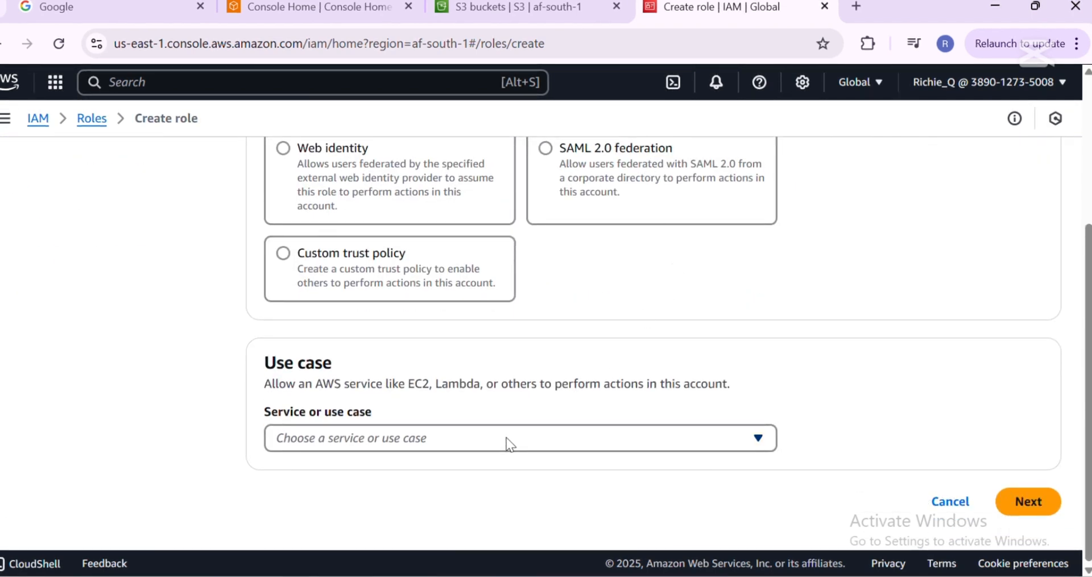
left_click(506, 438)
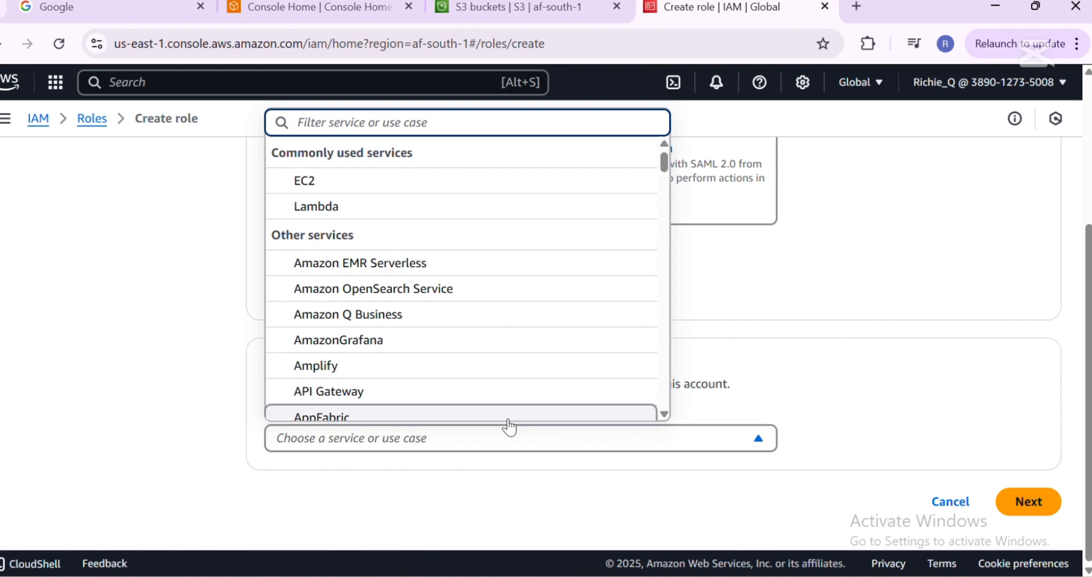
type("aws")
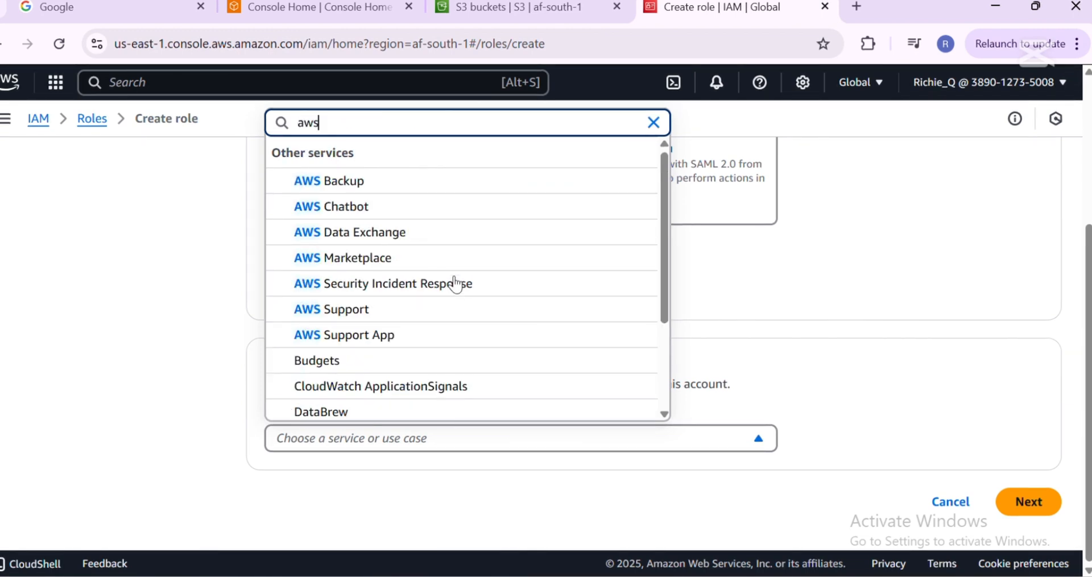
type(" glu")
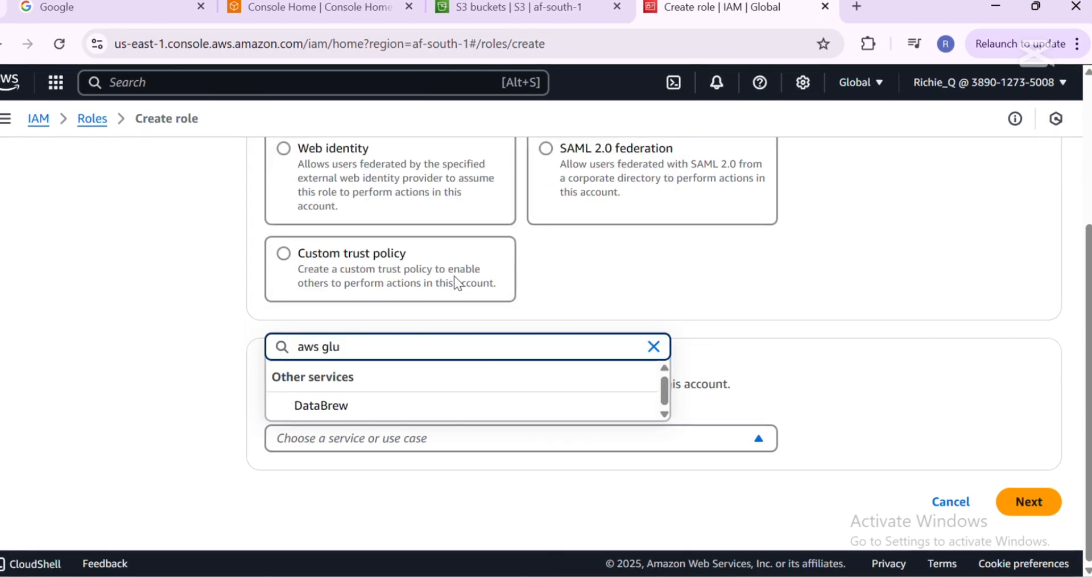
key("BackSpace")
key("BackSpace")
key("BackSpace")
key("BackSpace")
key("BackSpace")
key("BackSpace")
key("BackSpace")
type("glue")
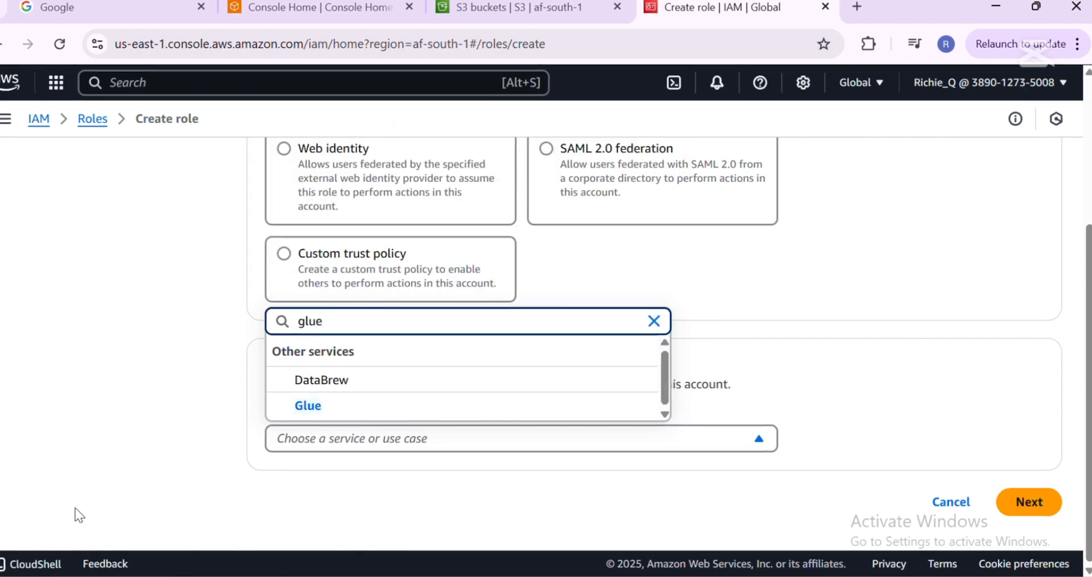
left_click(329, 408)
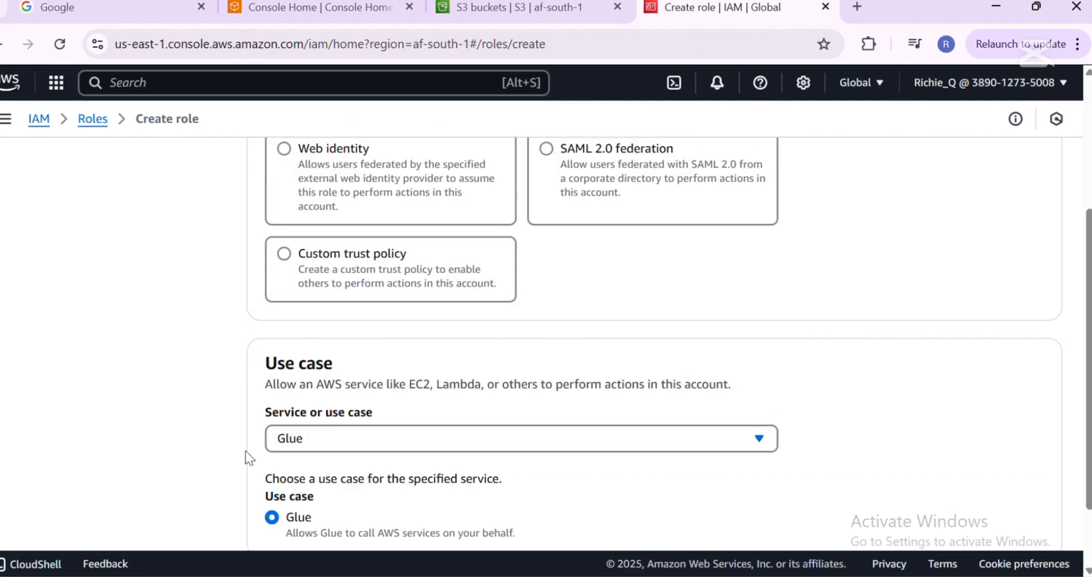
Set the role's service and use case to S3 and continue to adding permissions
scroll(256, 433, "down", 2)
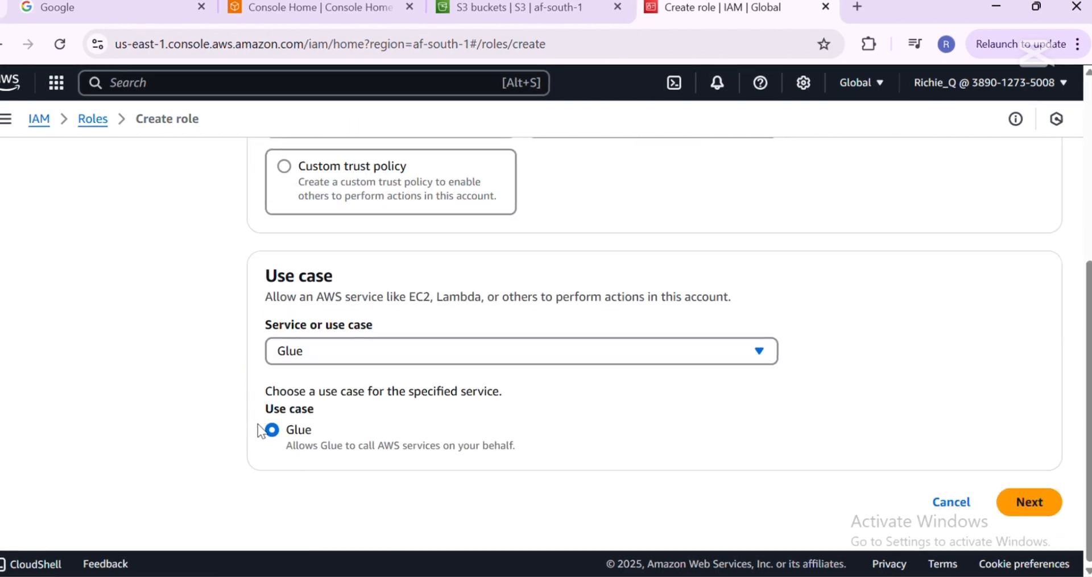
left_click(332, 349)
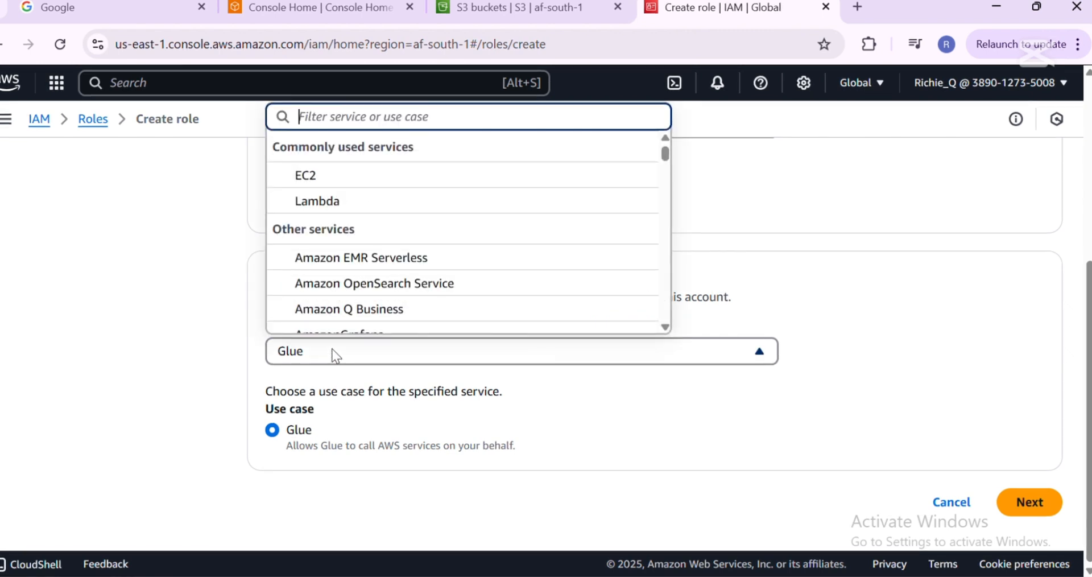
type("s3")
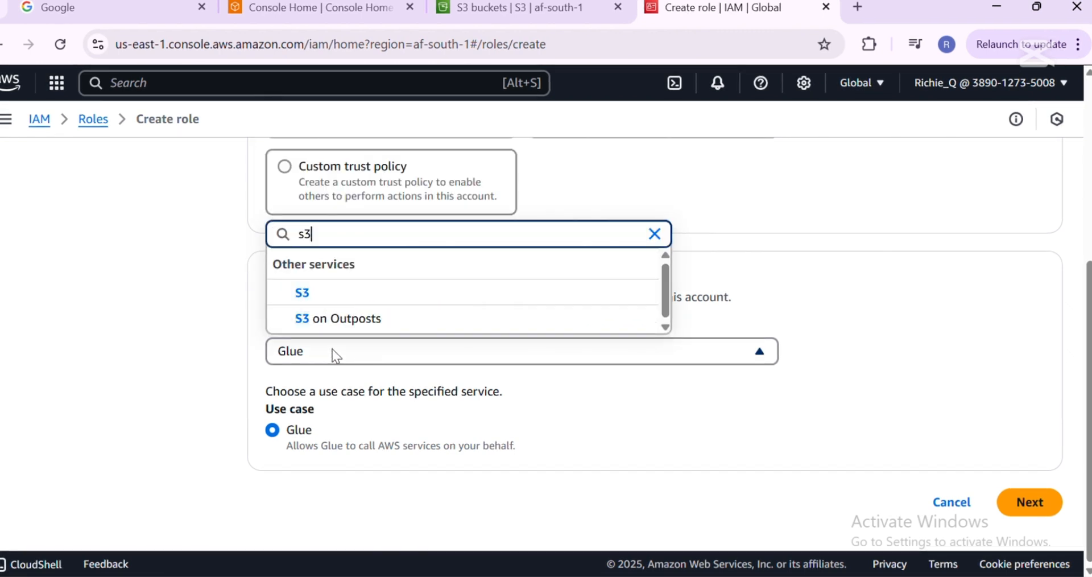
left_click(320, 293)
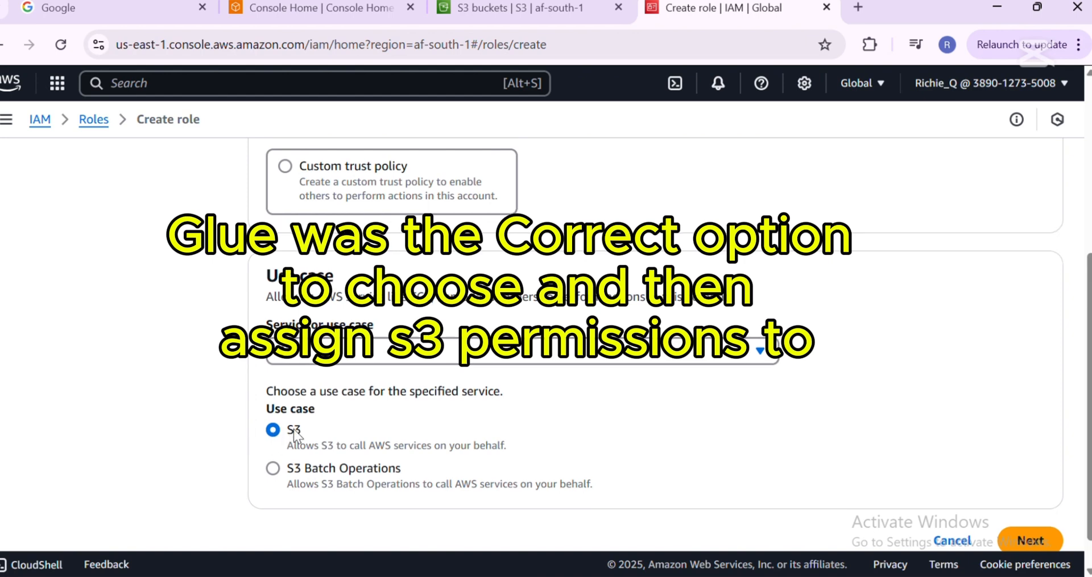
scroll(625, 455, "down", 1)
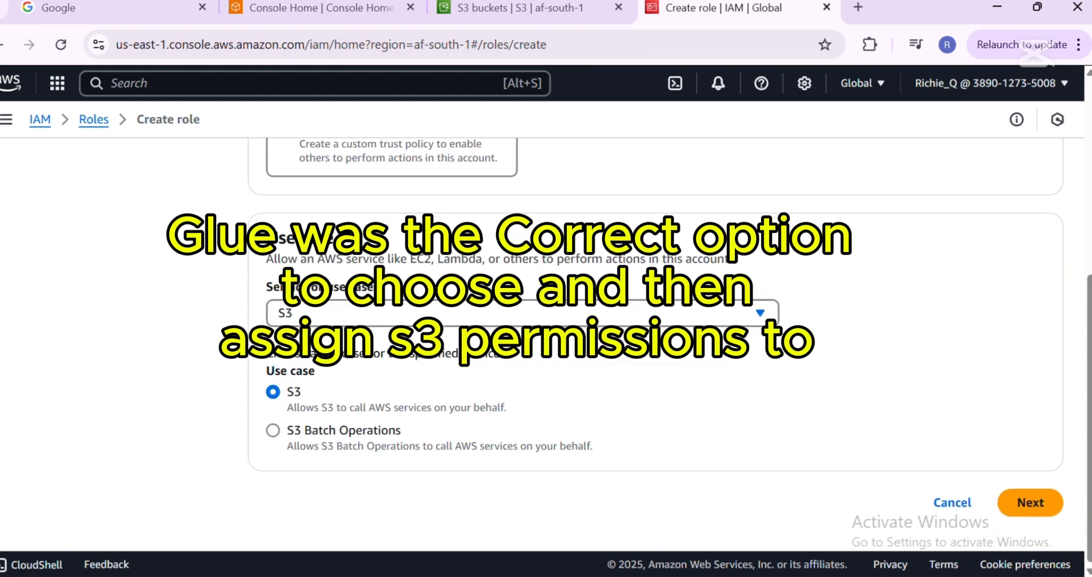
left_click(1031, 509)
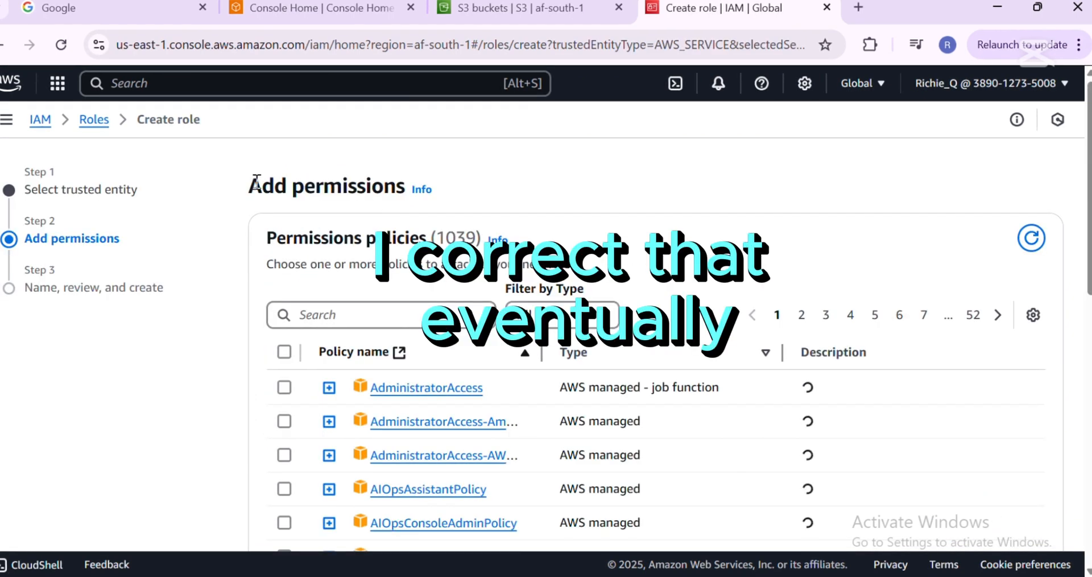
Sort the permissions policies by policy name in descending order
scroll(321, 171, "down", 5)
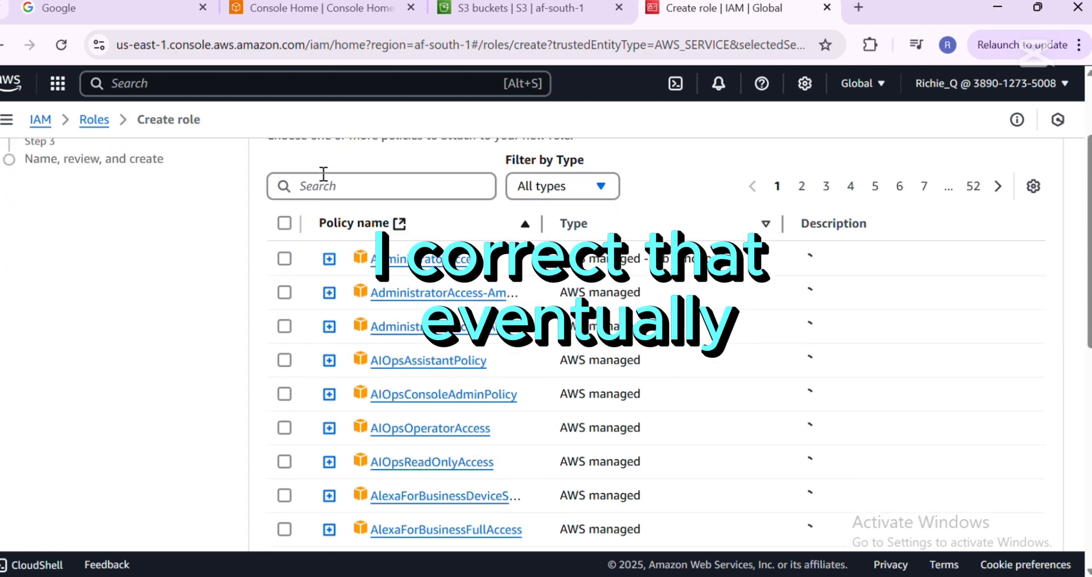
scroll(318, 187, "up", 3)
scroll(319, 186, "up", 2)
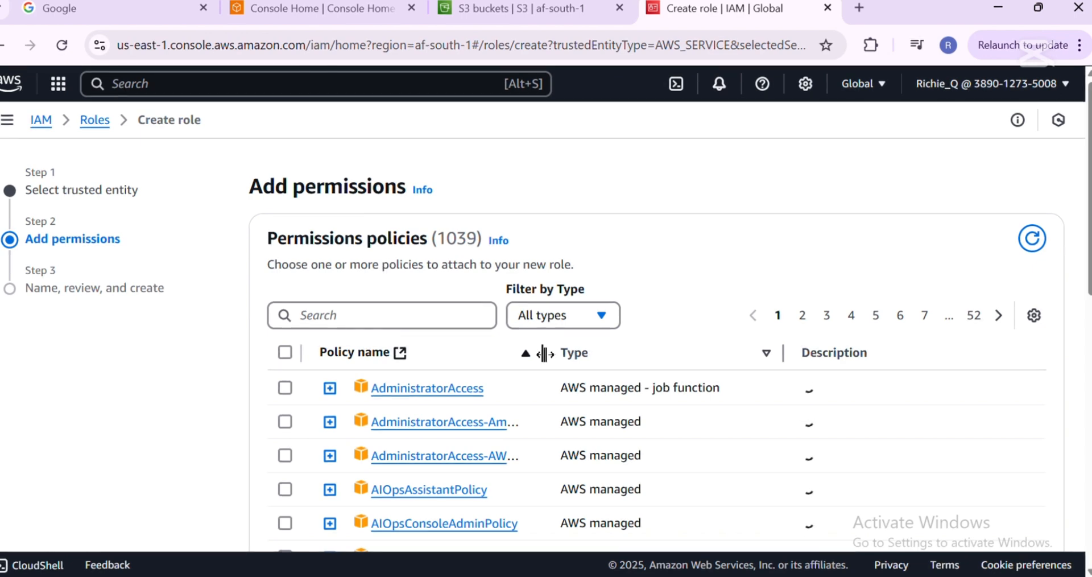
left_click(378, 354)
scroll(367, 354, "down", 3)
scroll(321, 319, "up", 2)
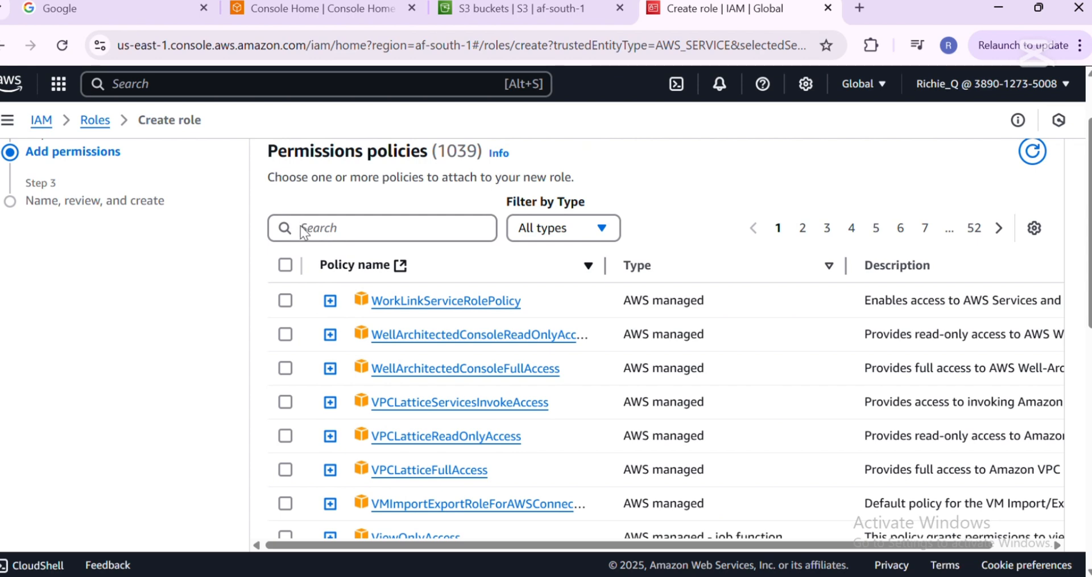
Try filtering the permissions policies by s3, and clear the filter
left_click(320, 230)
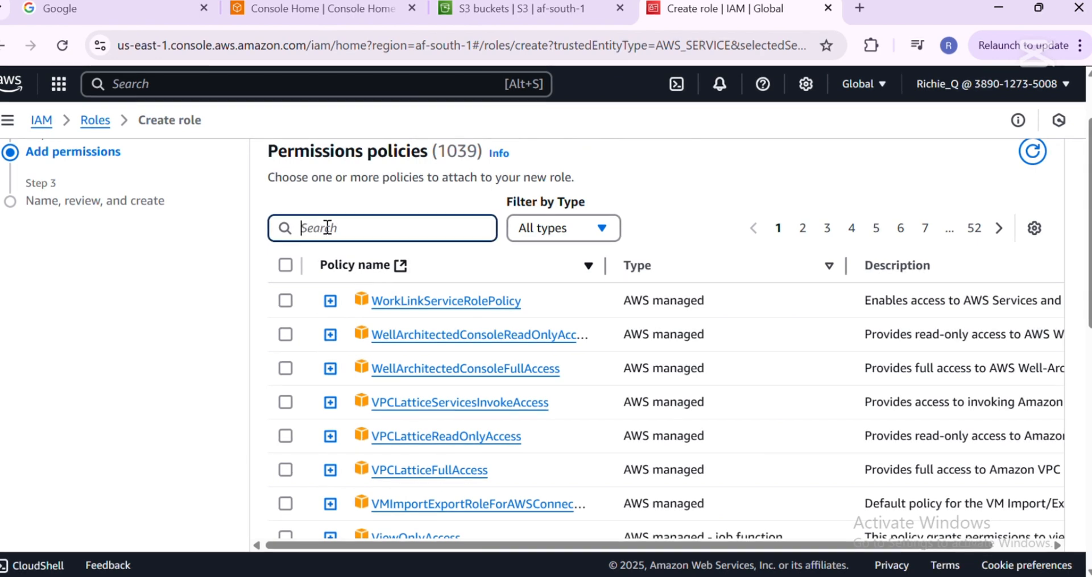
type("s3")
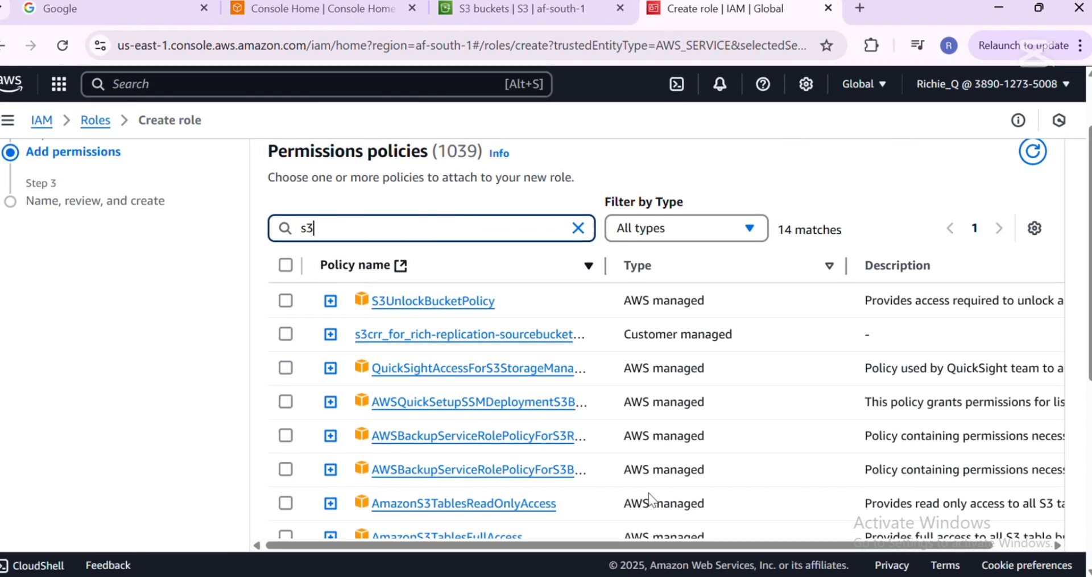
key("BackSpace")
key("BackSpace")
type("f")
key("BackSpace")
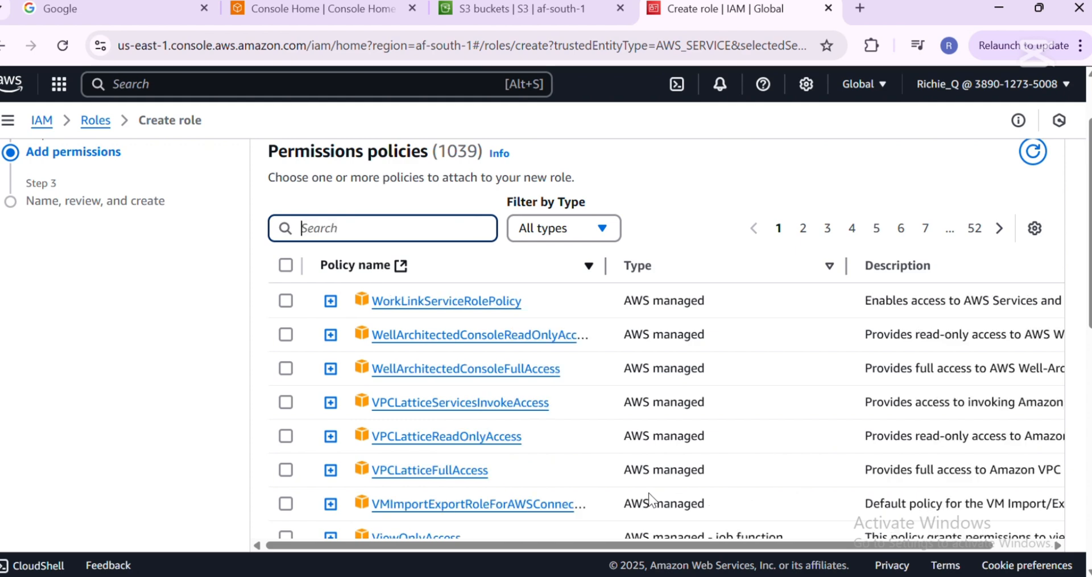
Try filtering the permissions policies by fullaccess, and remove that search text
type("fulla")
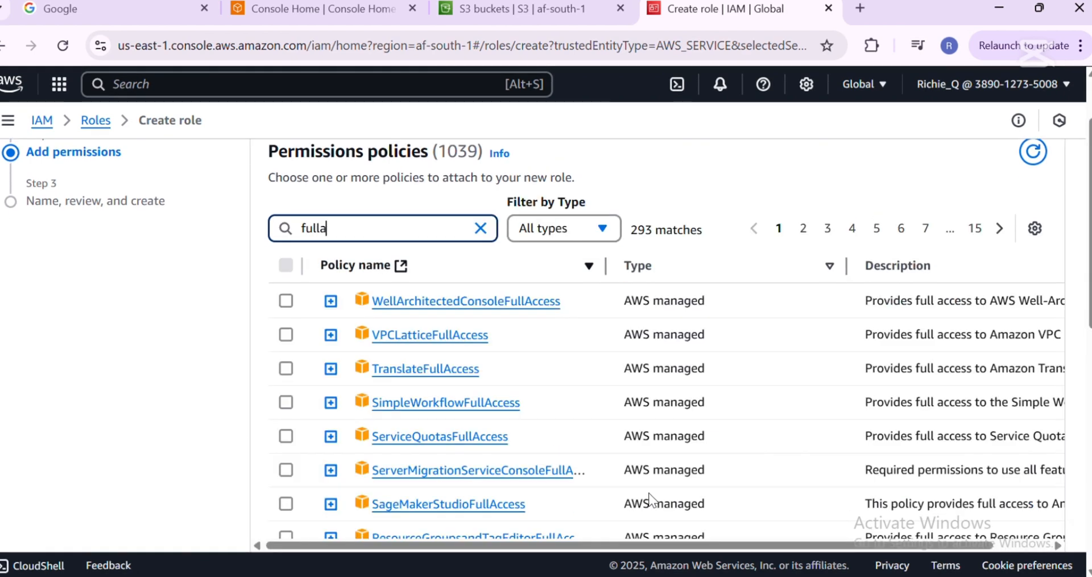
type("ccess")
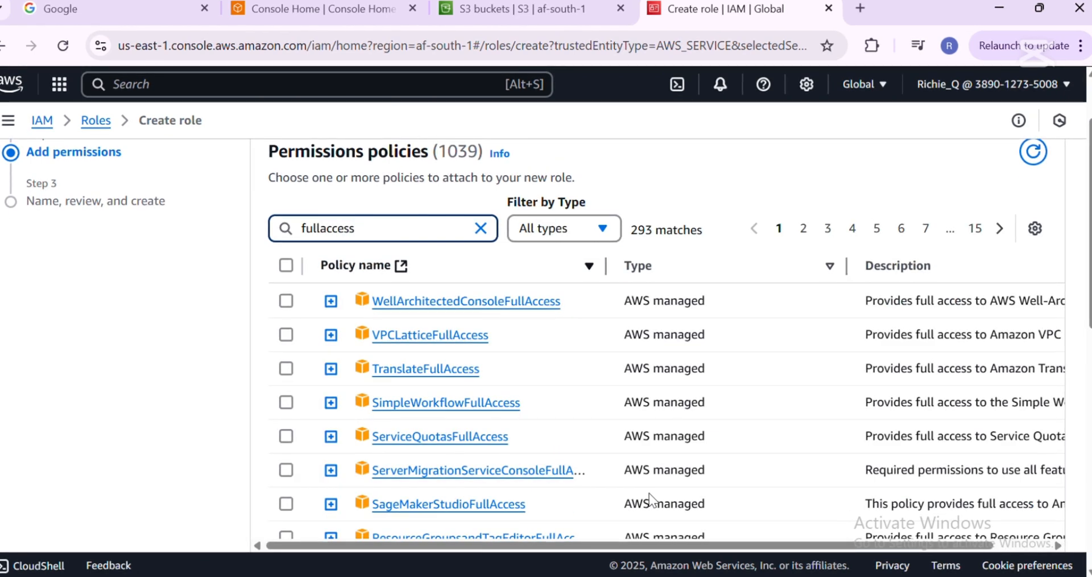
key("BackSpace")
key("BackSpace")
key("BackSpace")
key("BackSpace")
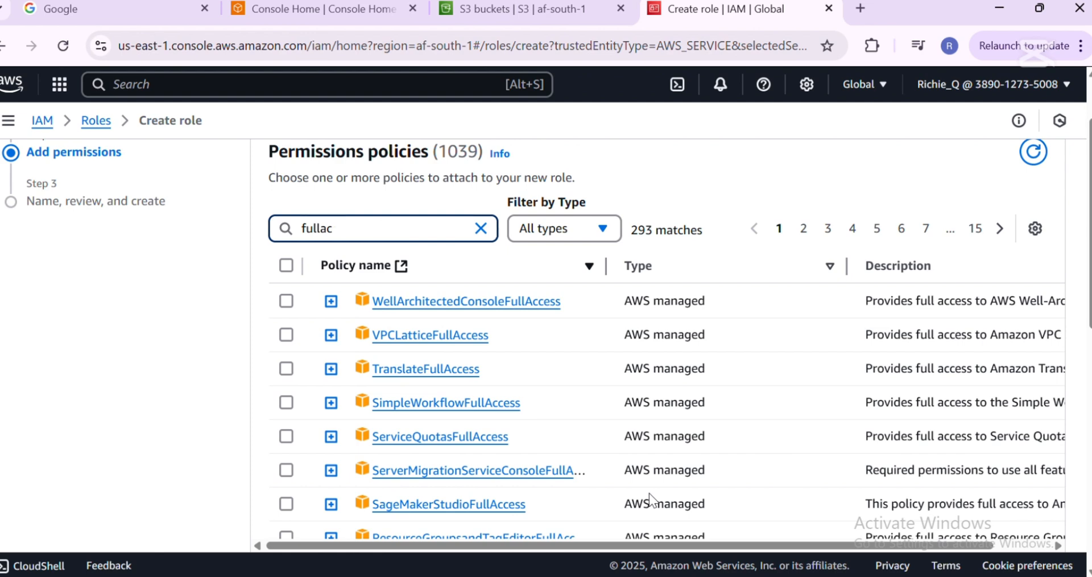
key("BackSpace")
key("BackSpace")
key("BackSpace")
key("BackSpace")
key("BackSpace")
key("BackSpace")
Search the permissions policies for s3 and select AmazonS3FullAccess for the role
type("s3")
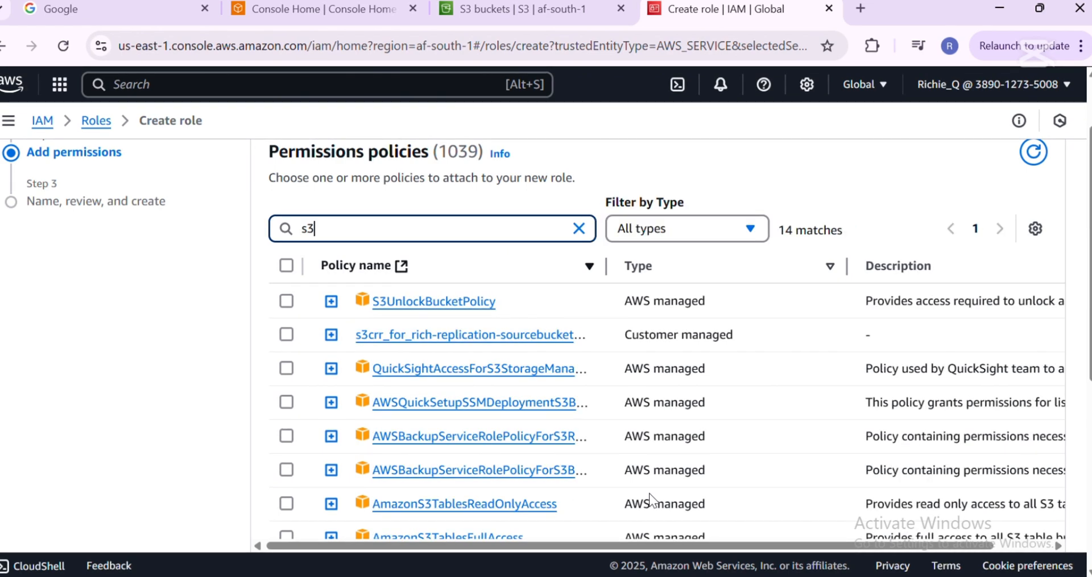
scroll(387, 382, "down", 5)
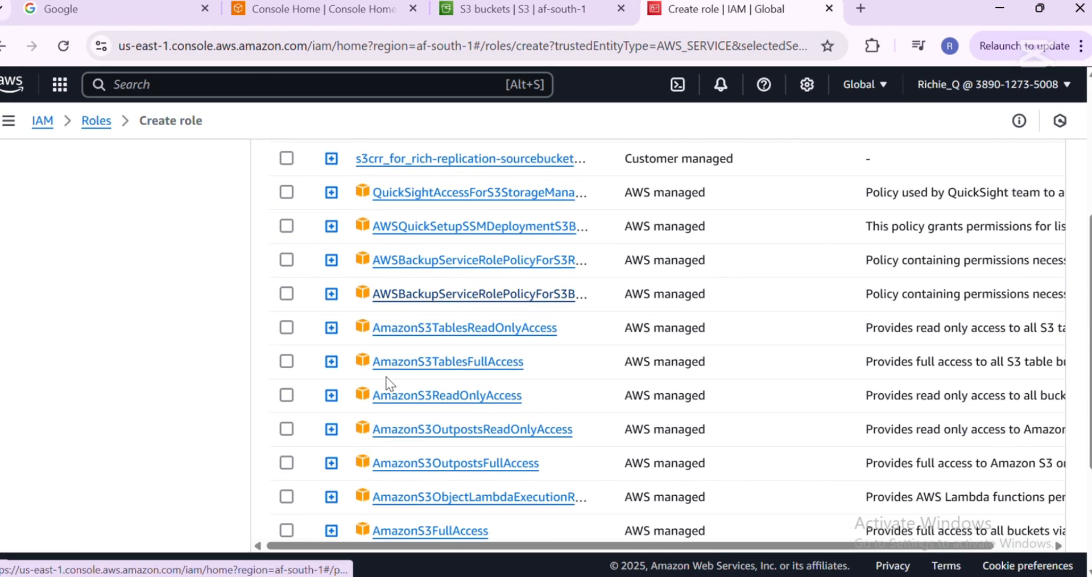
scroll(387, 382, "down", 2)
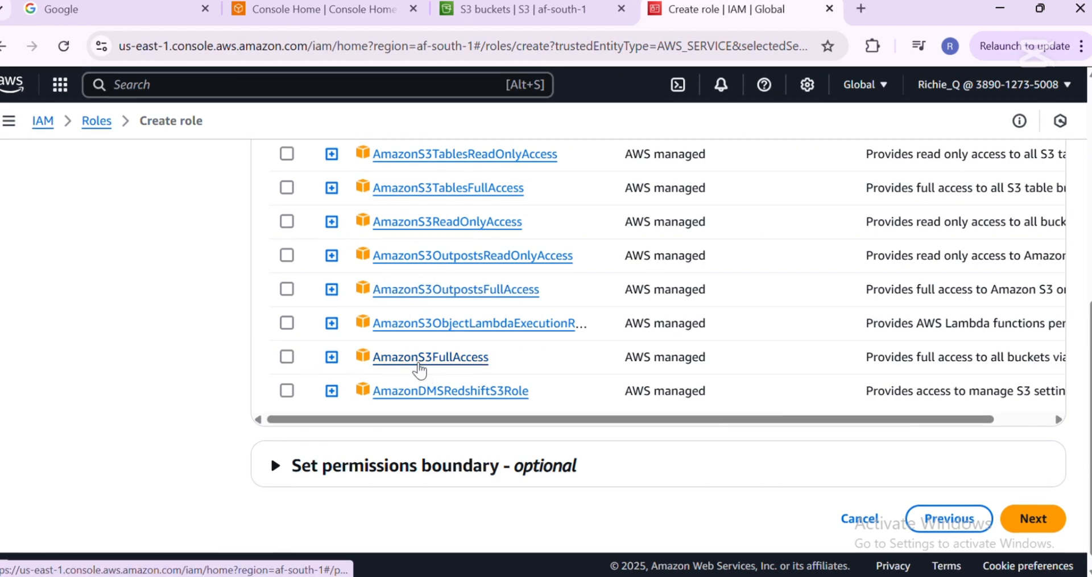
left_click(287, 357)
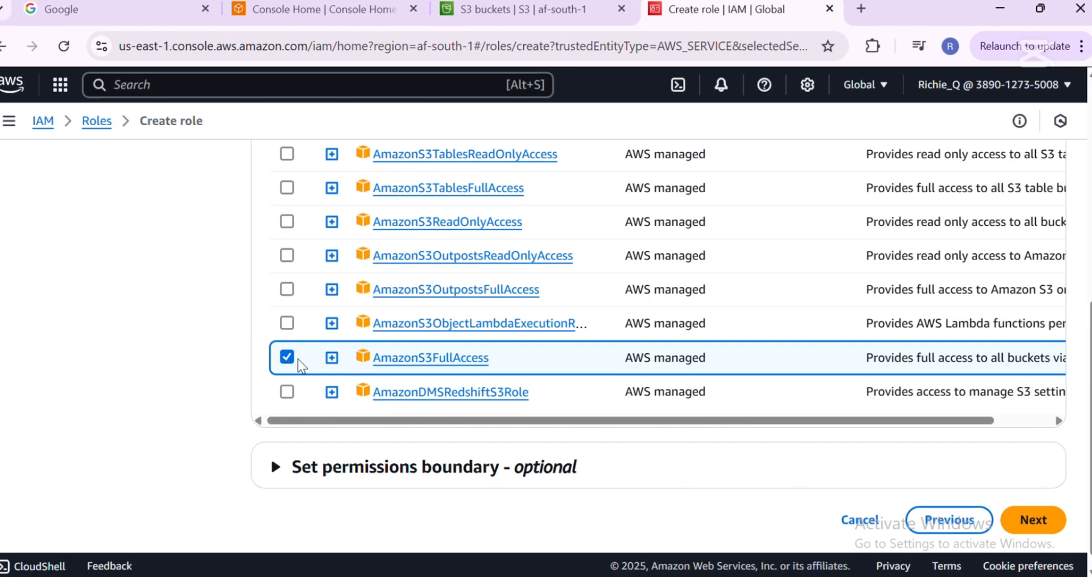
Search the permissions policies for glue instead and add AWSGlueConsoleFullAccess to the selected policies
scroll(320, 351, "up", 5)
scroll(320, 351, "up", 2)
left_click(319, 316)
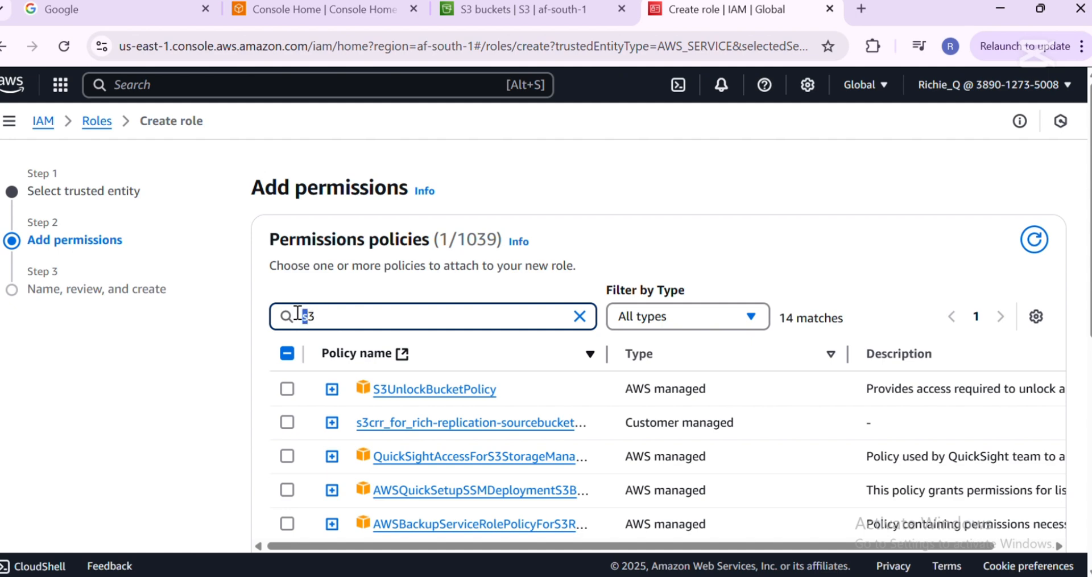
key("BackSpace")
key("BackSpace")
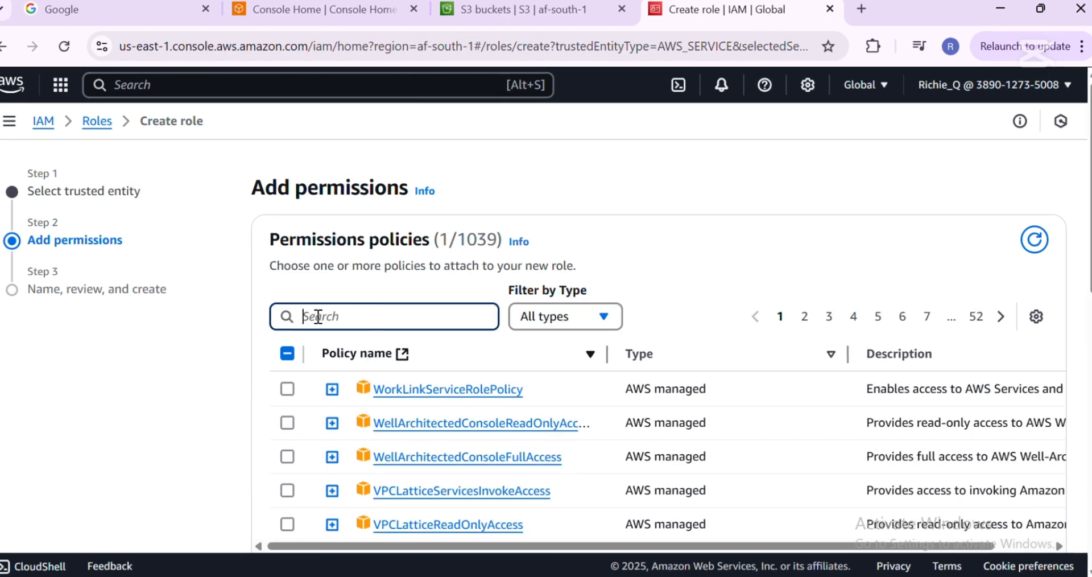
type("glu")
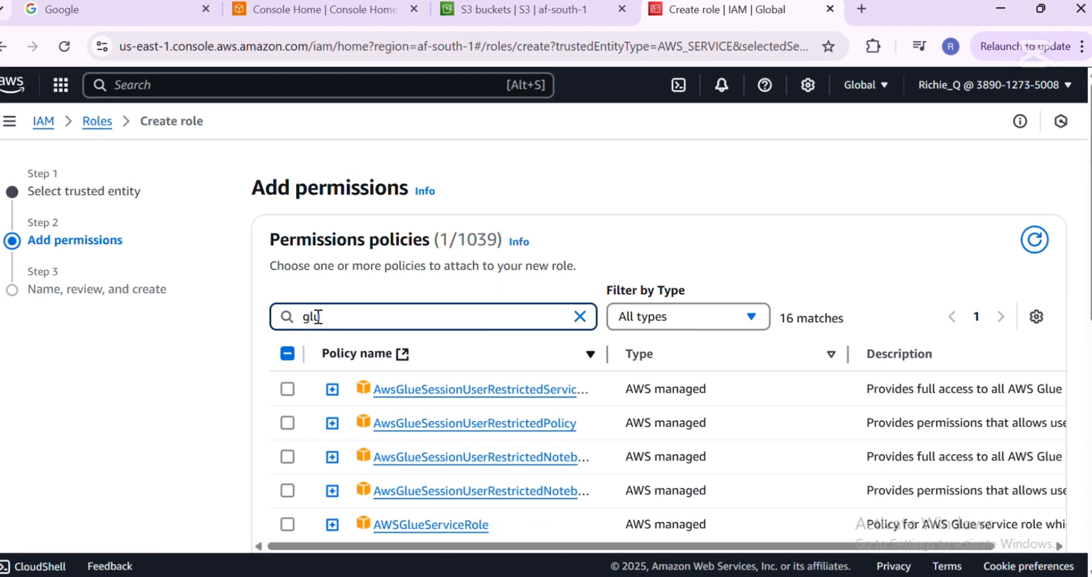
type("e")
scroll(245, 316, "down", 1)
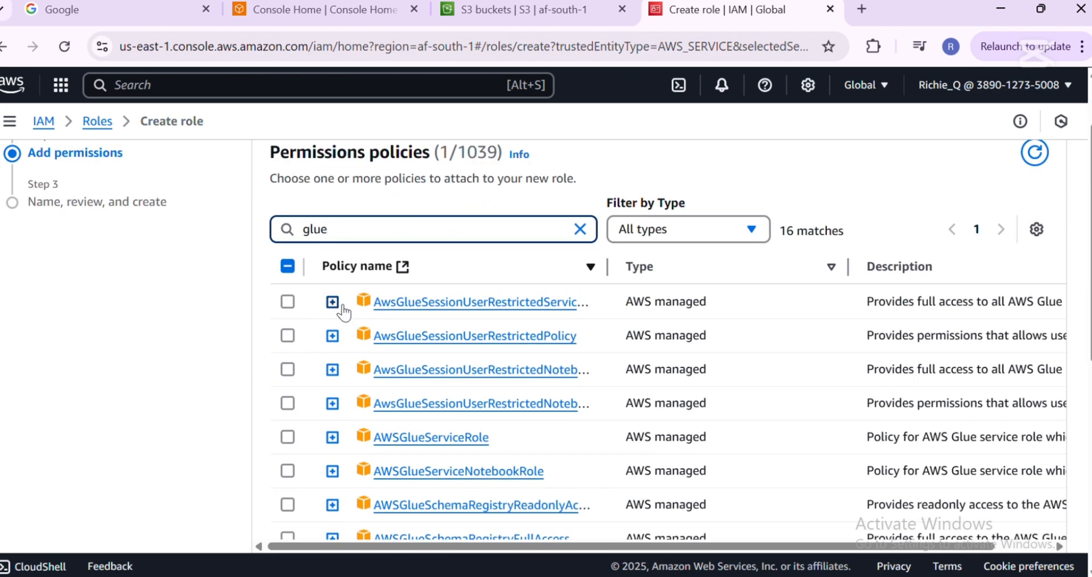
scroll(343, 311, "down", 5)
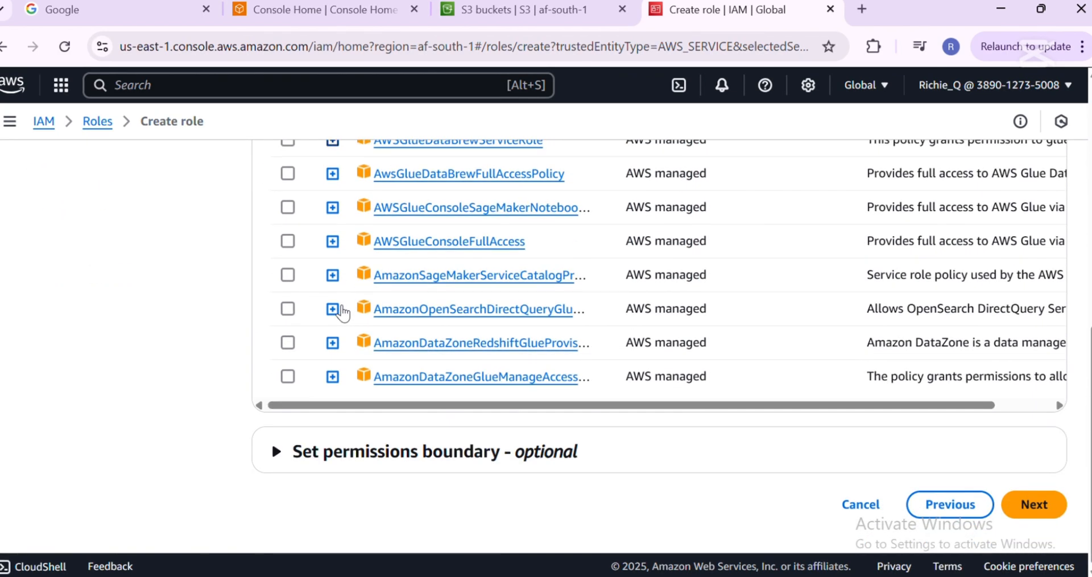
scroll(341, 311, "up", 1)
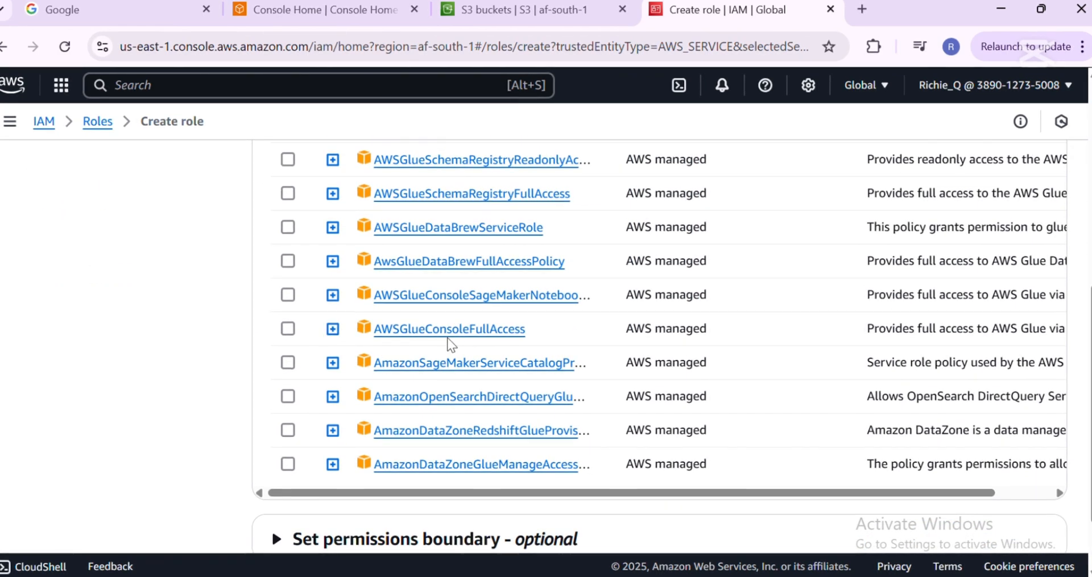
left_click(287, 330)
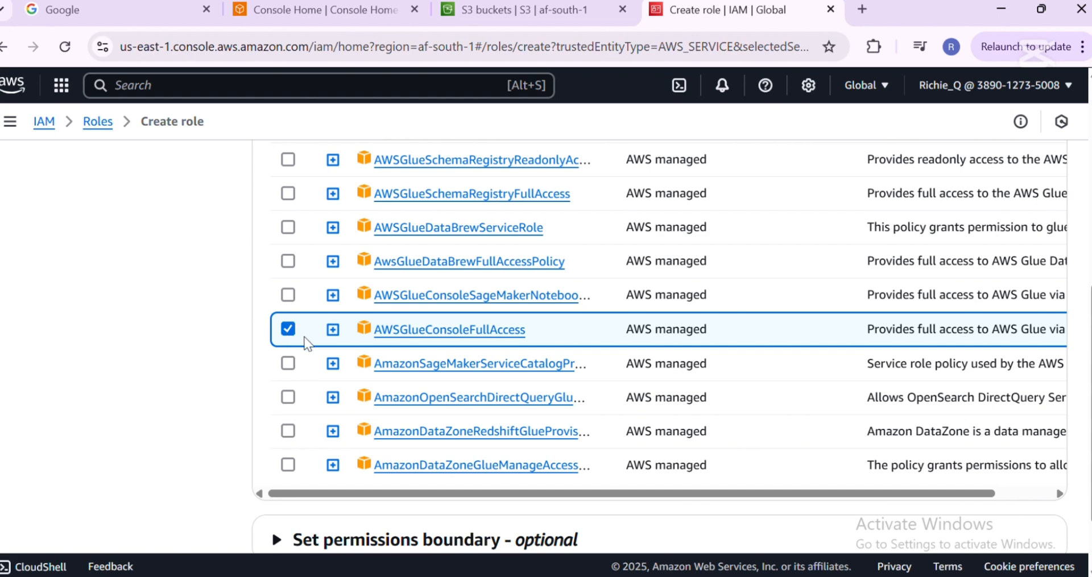
scroll(306, 343, "down", 1)
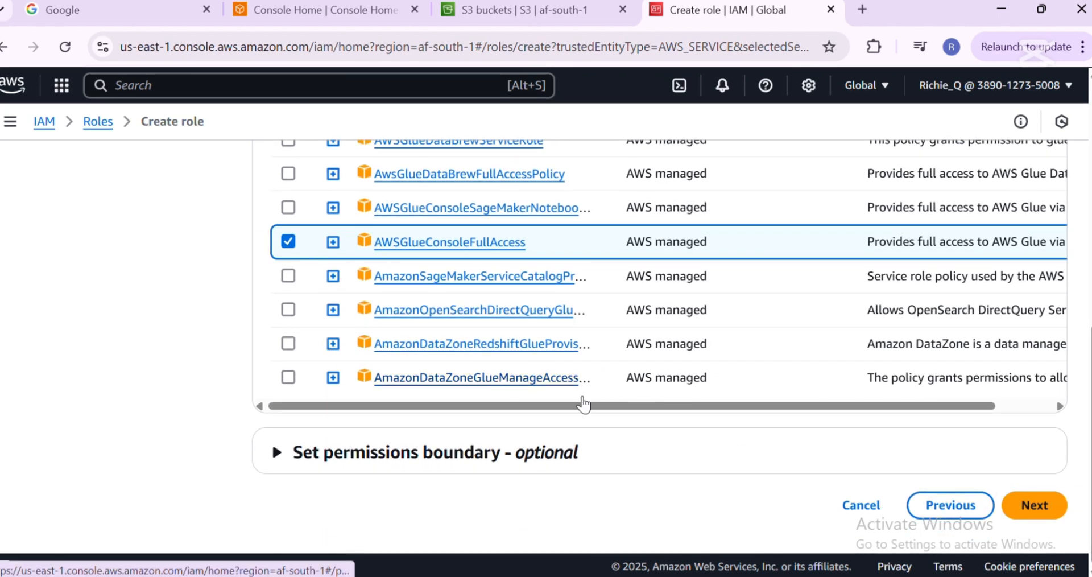
Proceed to the role's review stage and enter S3-Glue-Fullaccess as the role name
left_click(1034, 505)
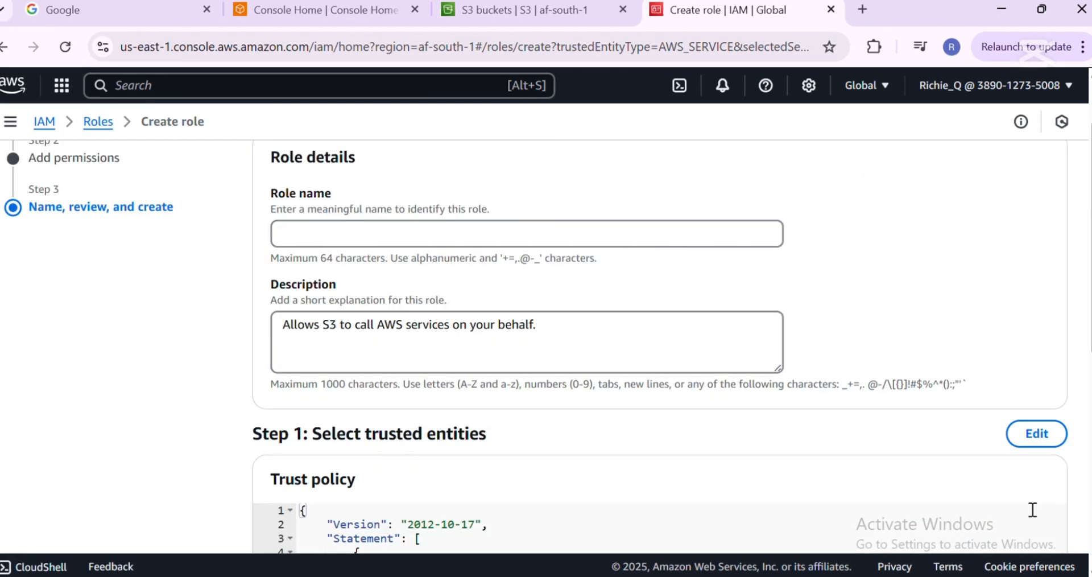
left_click(287, 237)
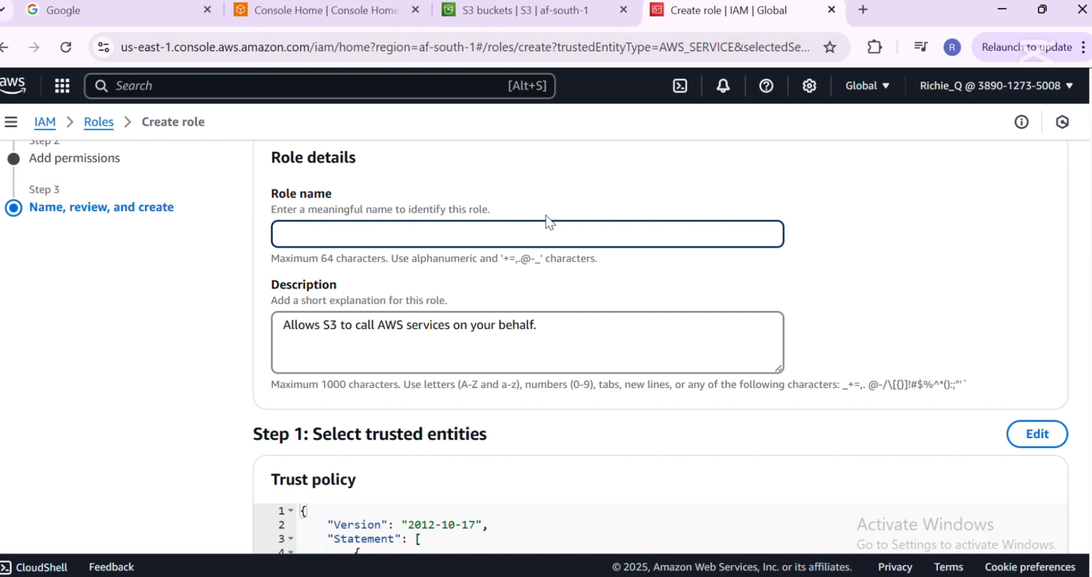
type("S3")
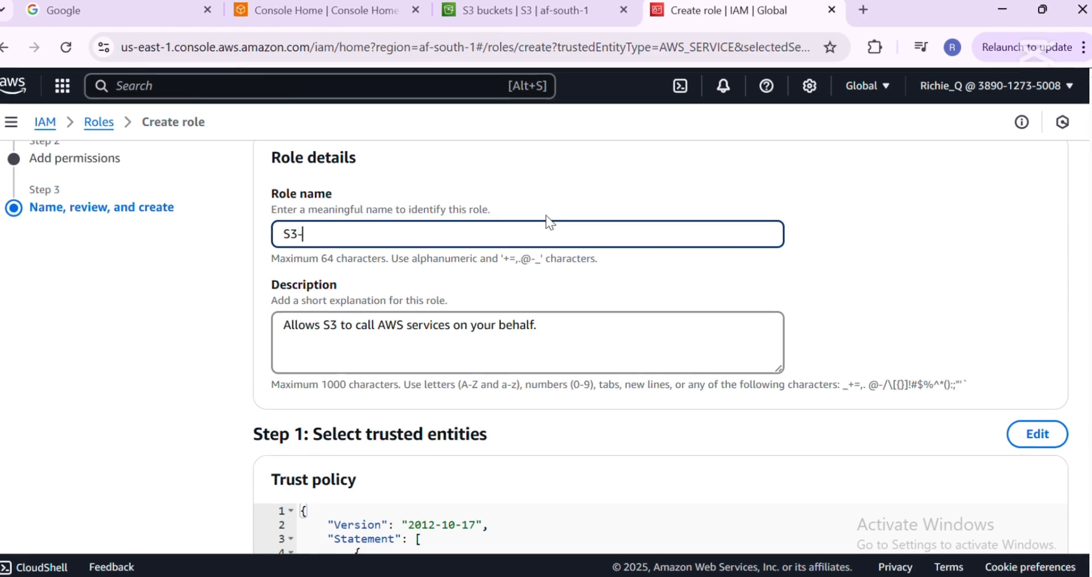
type("-Glu")
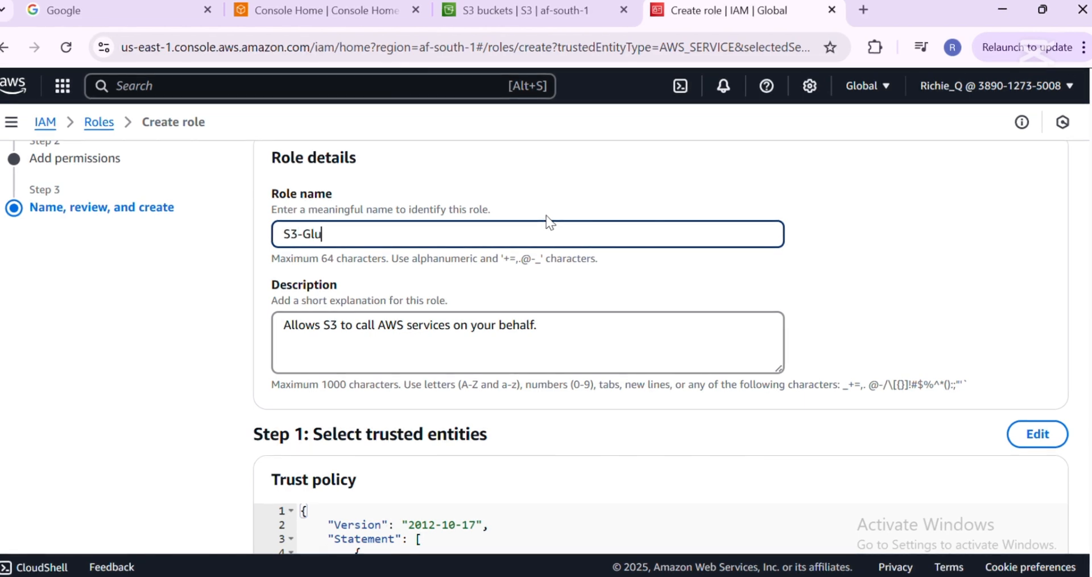
type("e-FullA")
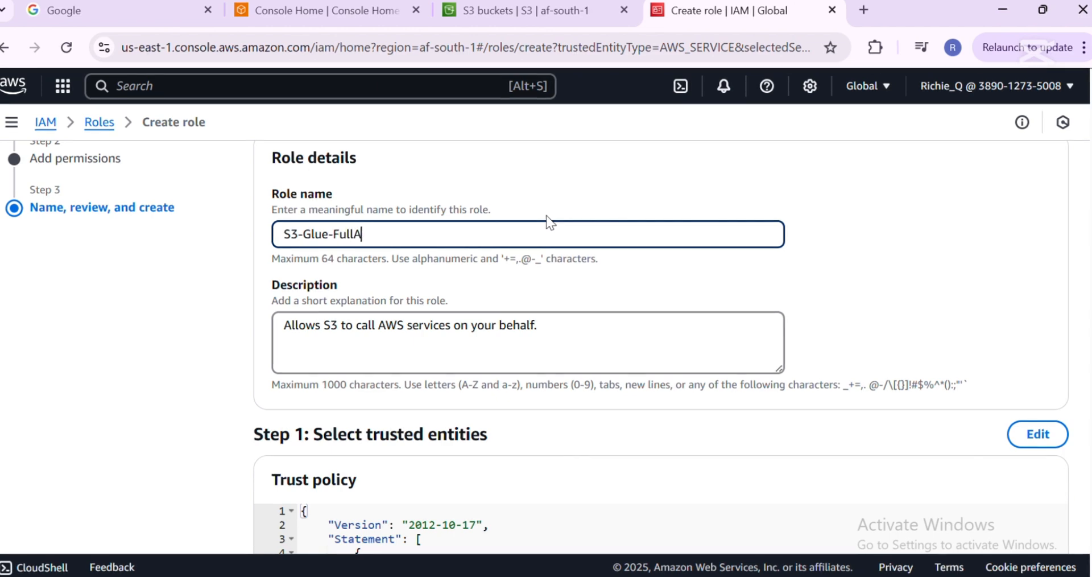
key("BackSpace")
type("access")
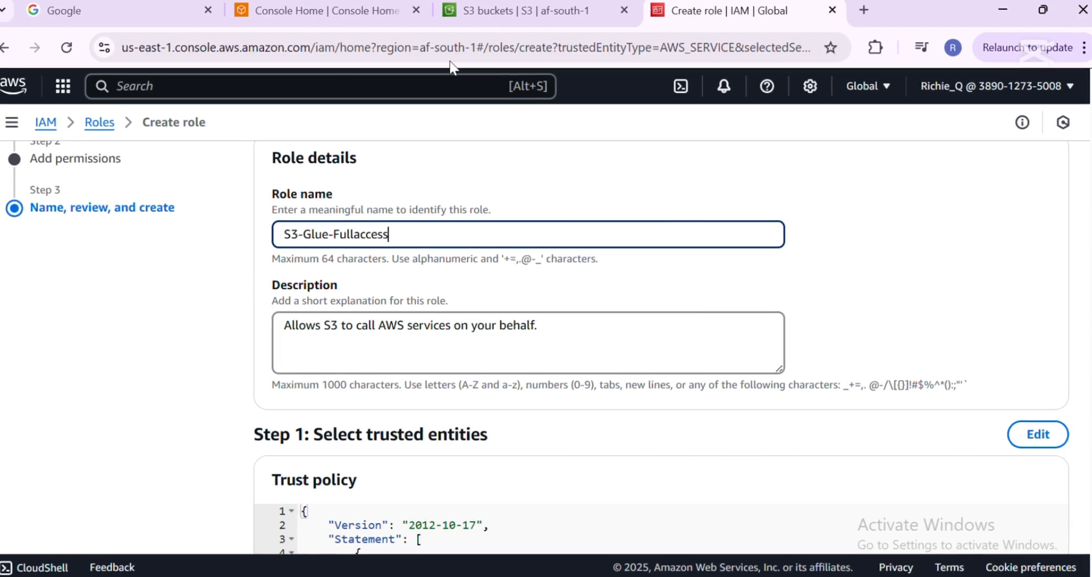
Change the role name to S3-Glue-fullacess and create the role
left_click(365, 239)
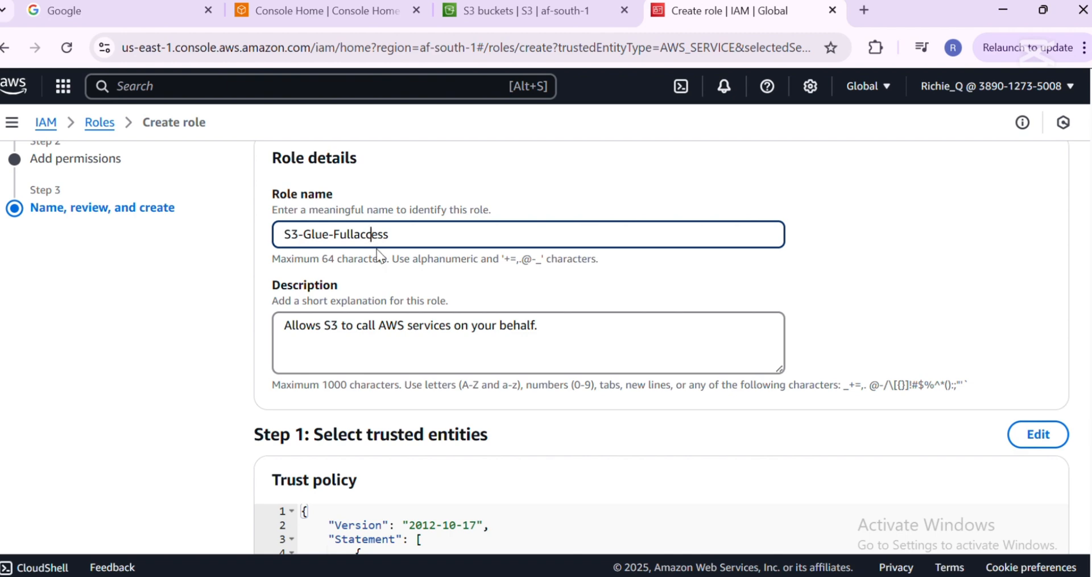
key("BackSpace")
left_click(340, 234)
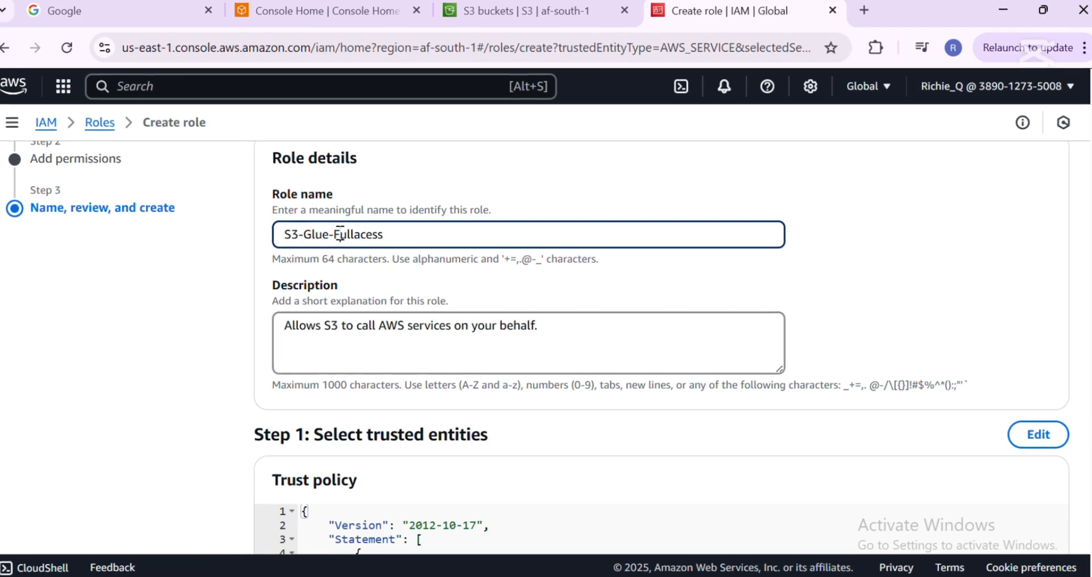
key("BackSpace")
type("f")
scroll(952, 389, "down", 10)
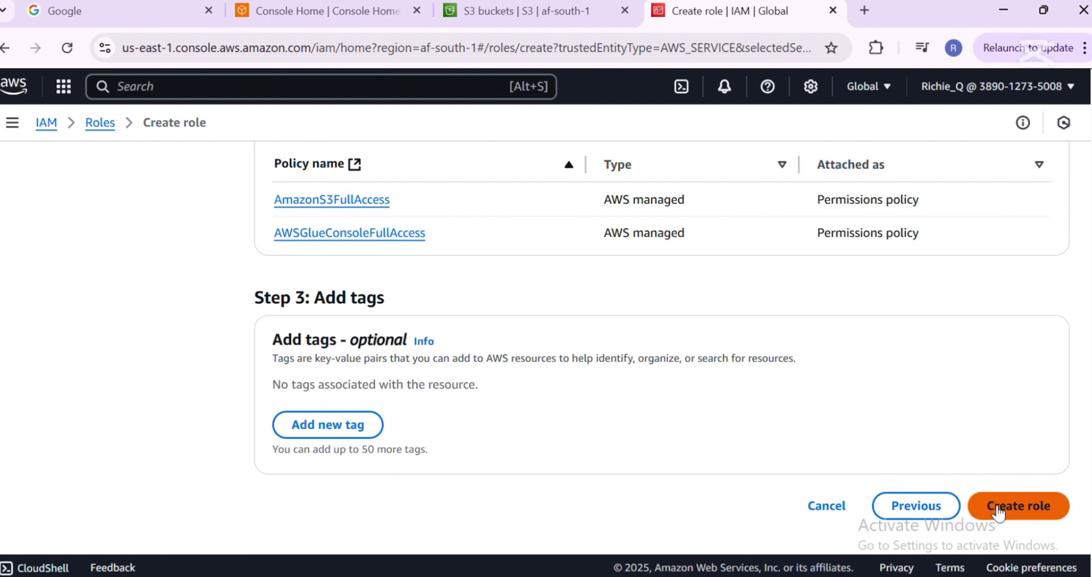
left_click(993, 510)
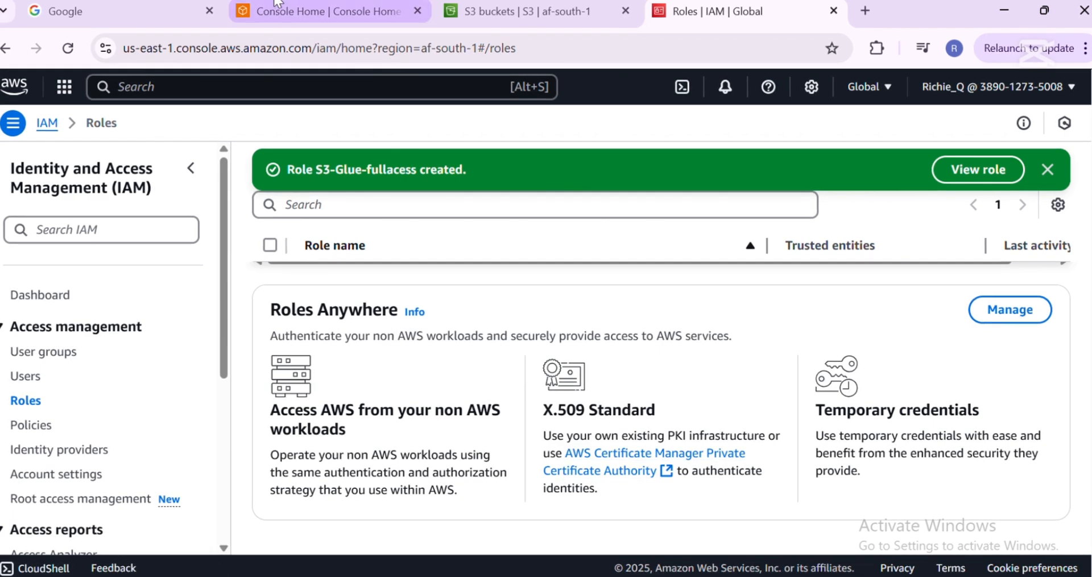
Search the AWS services for glue and open AWS Glue
left_click(135, 85)
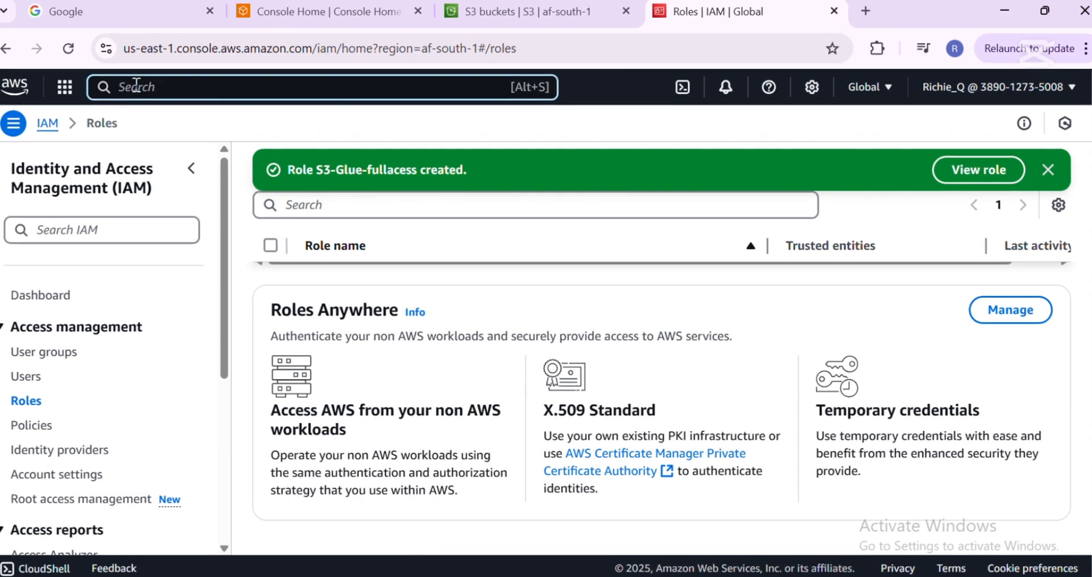
type("glue")
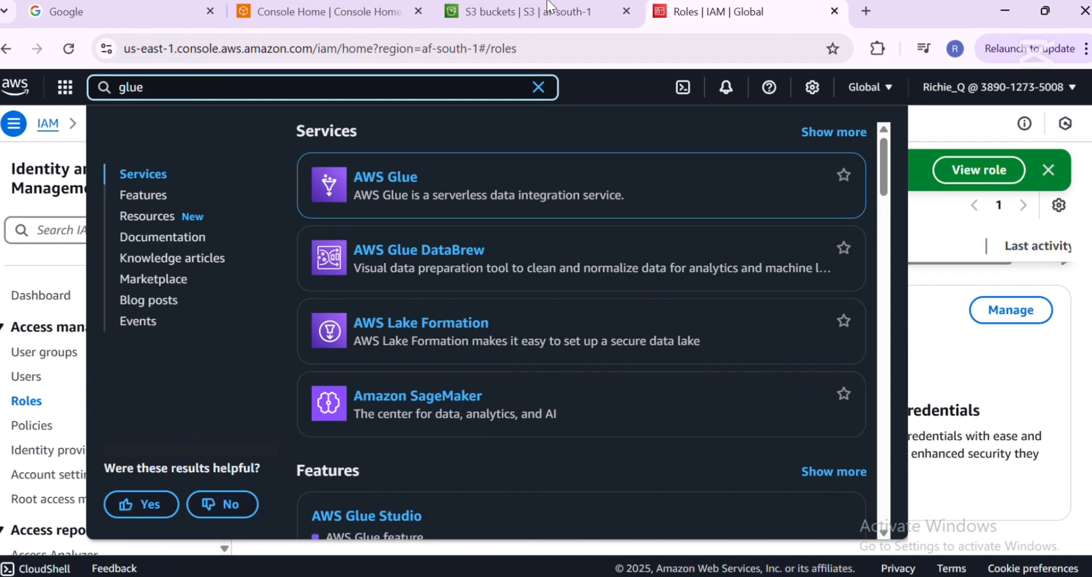
left_click(382, 195)
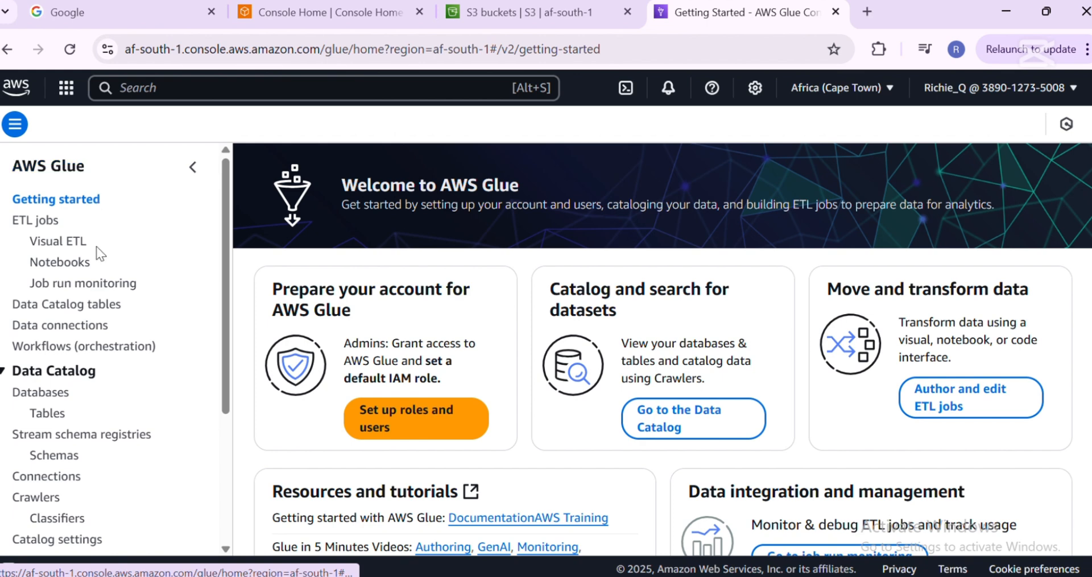
Create a database named financial-db in the Glue Data Catalog
left_click(39, 398)
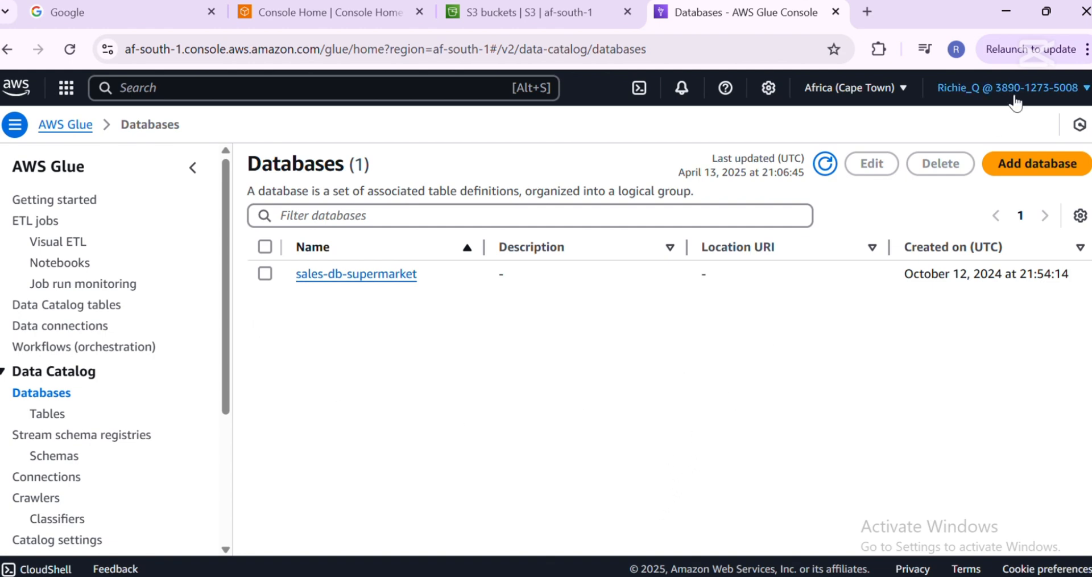
left_click(1015, 171)
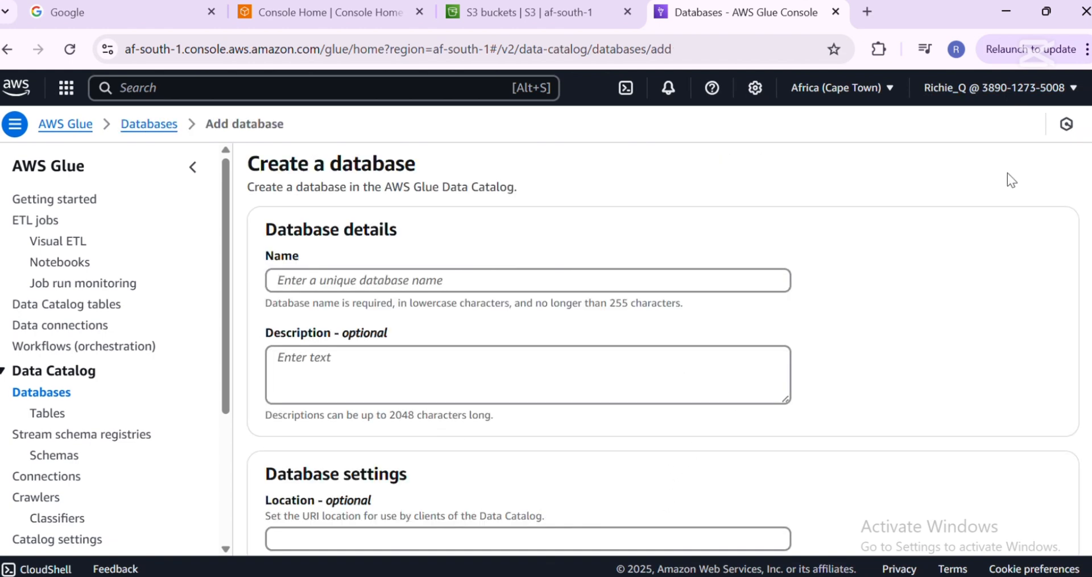
left_click(329, 274)
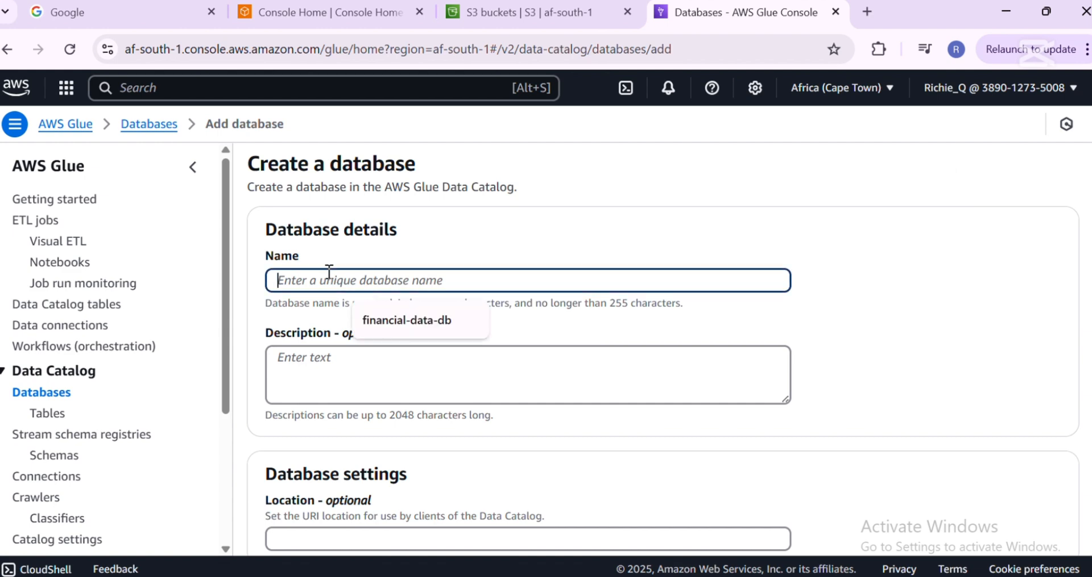
type("fina")
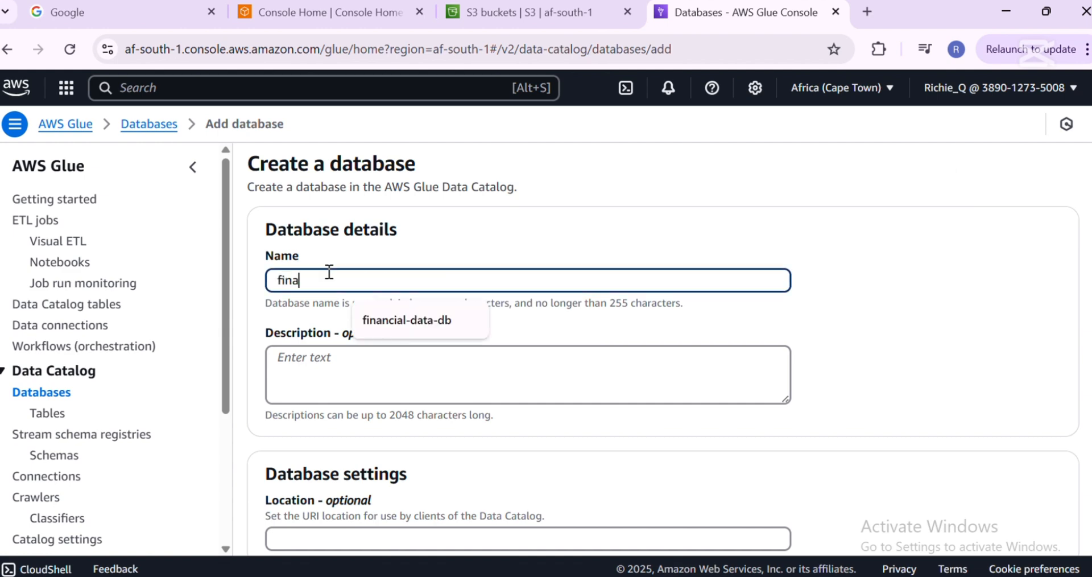
type("ncial-db")
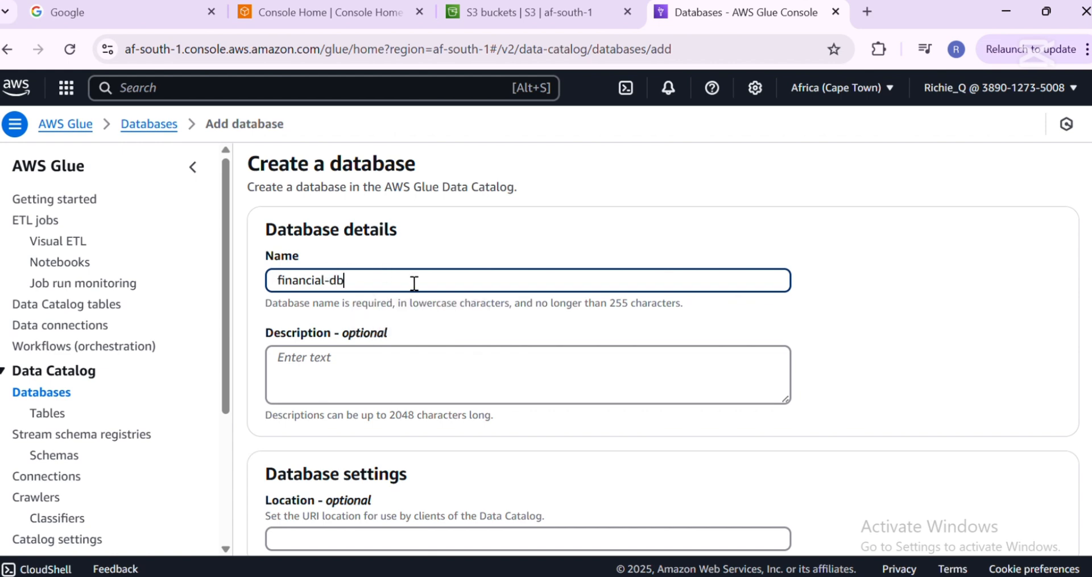
scroll(413, 284, "down", 1)
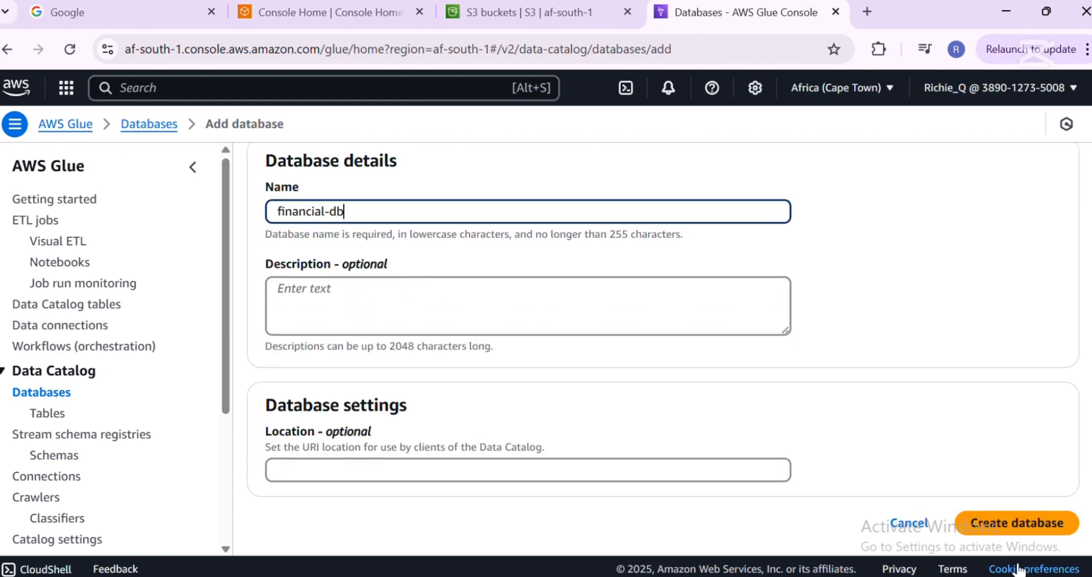
left_click(1006, 522)
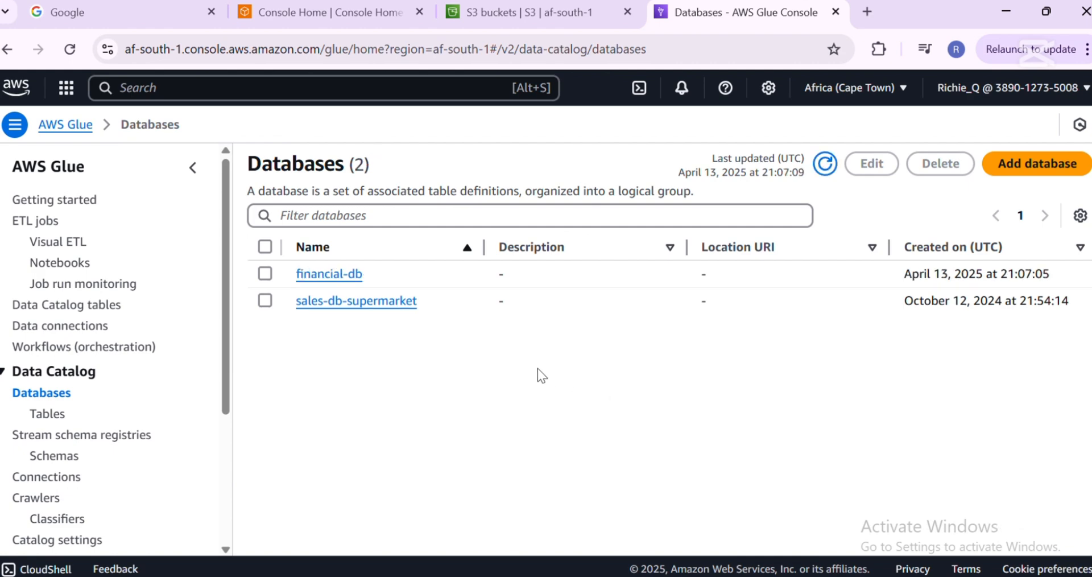
Start adding tables to financial-db using a crawler, name the crawler financial-crawler, and continue to its data sources
left_click(326, 275)
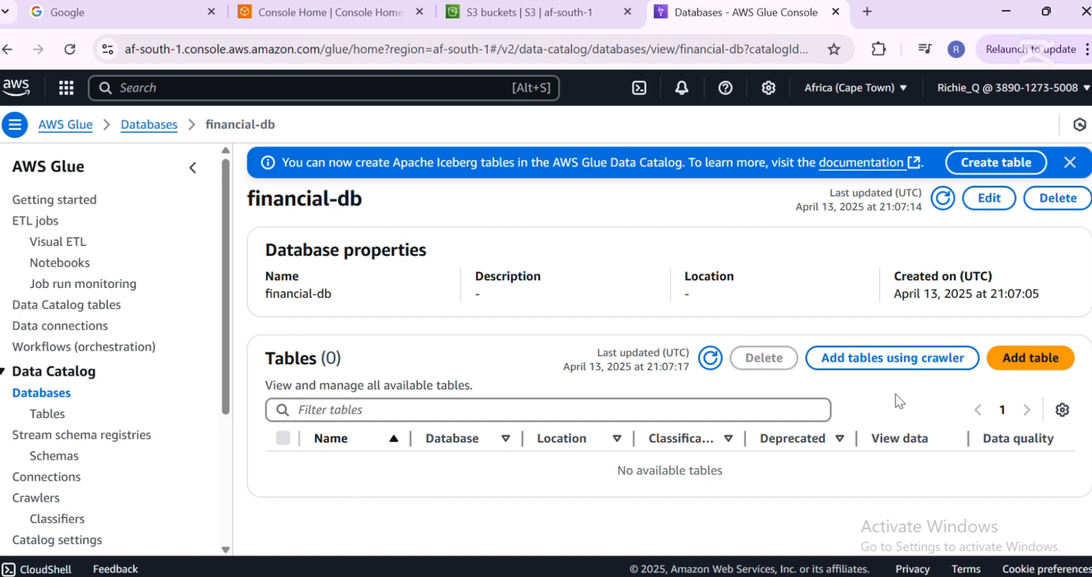
left_click(858, 364)
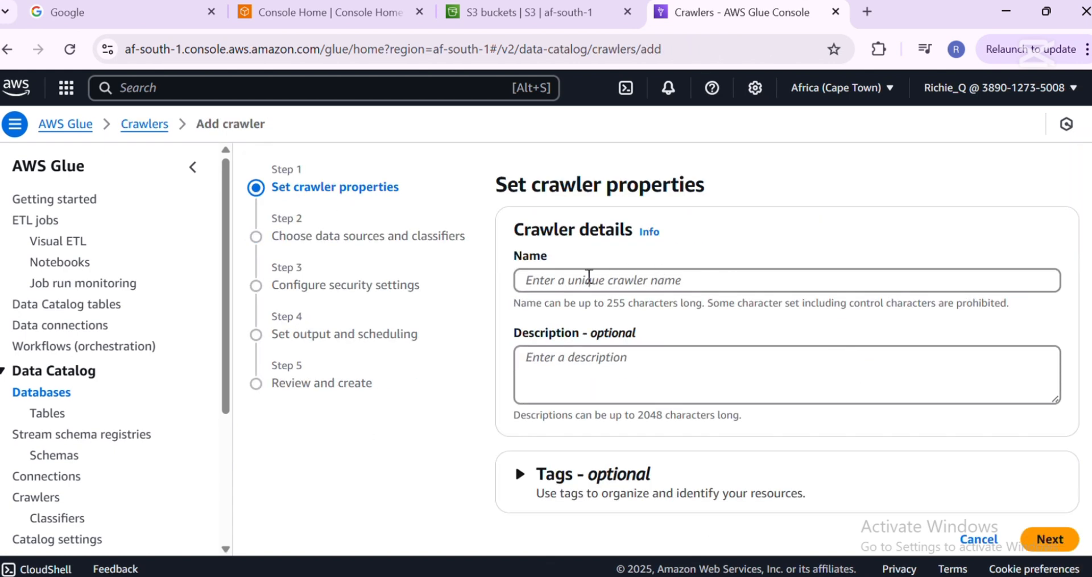
left_click(572, 274)
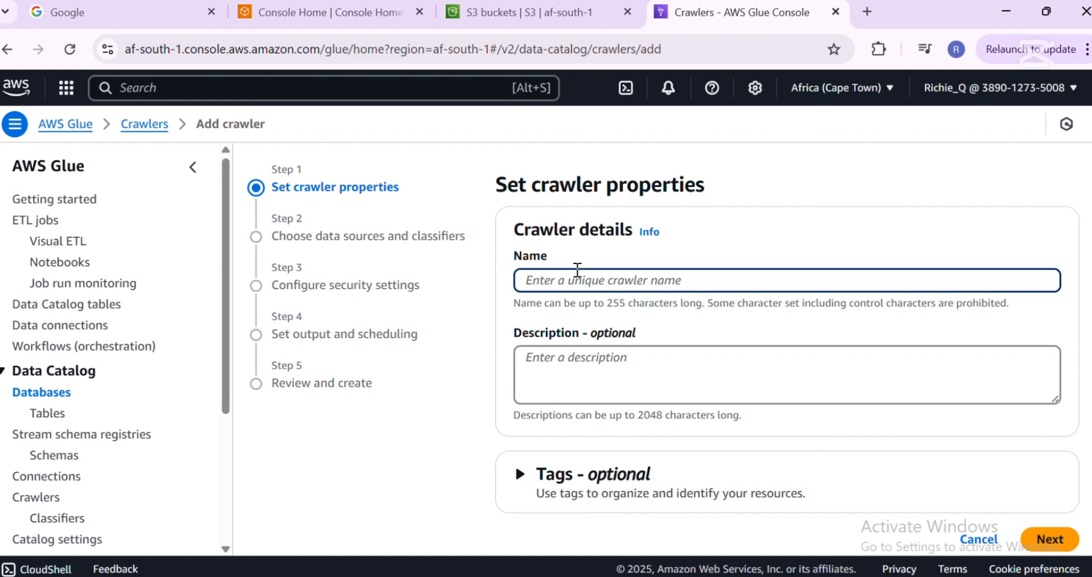
type("financial")
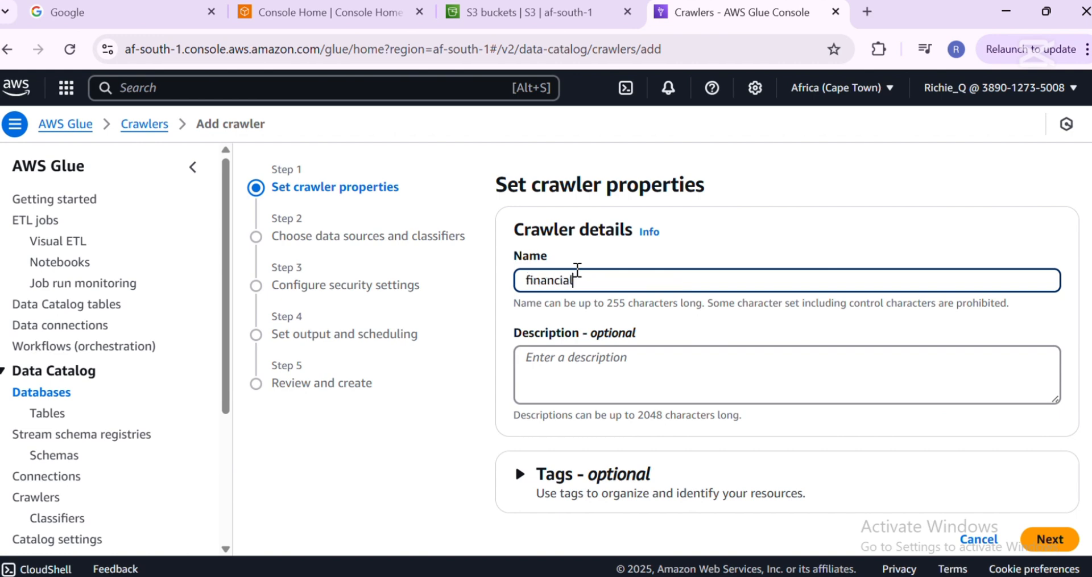
type("-crawled")
type("r")
scroll(602, 317, "down", 1)
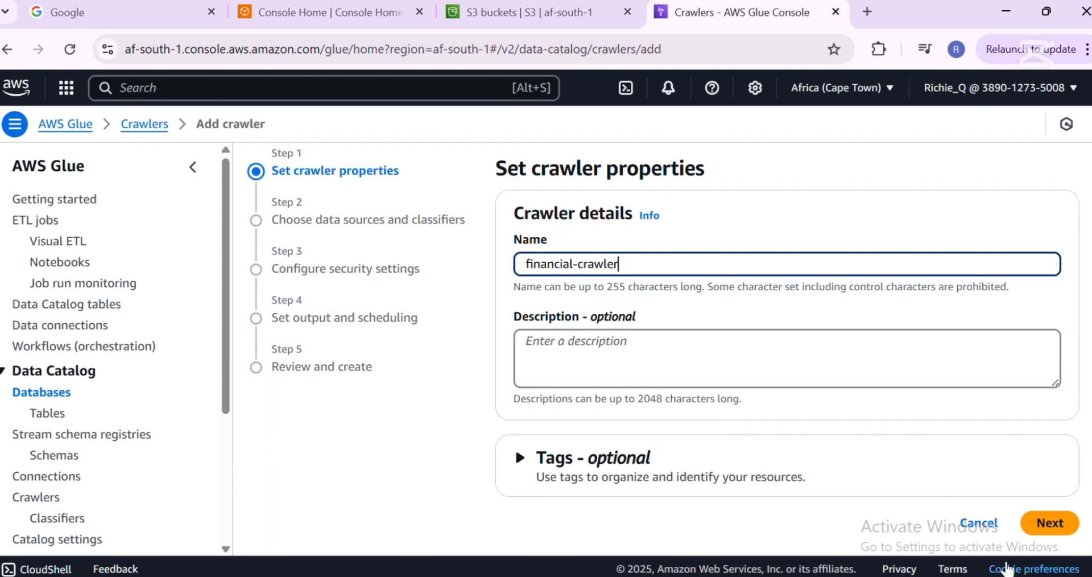
left_click(1049, 522)
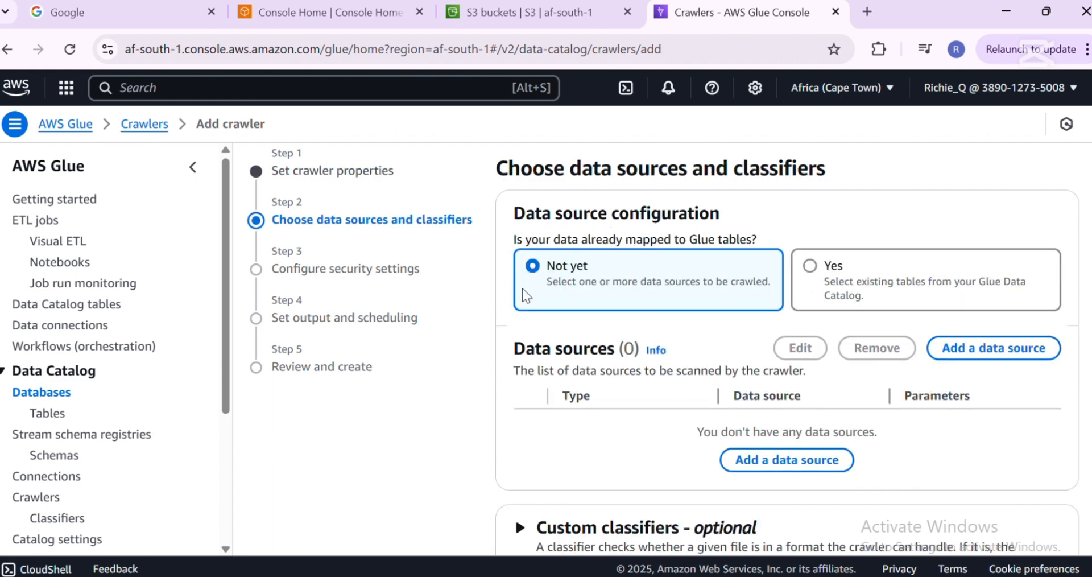
Begin an S3 data source for the crawler, choosing raw-financial-data-folder in financial-report-bucket-v1 as its path and removing the trailing slash
scroll(665, 303, "down", 3)
scroll(671, 307, "up", 3)
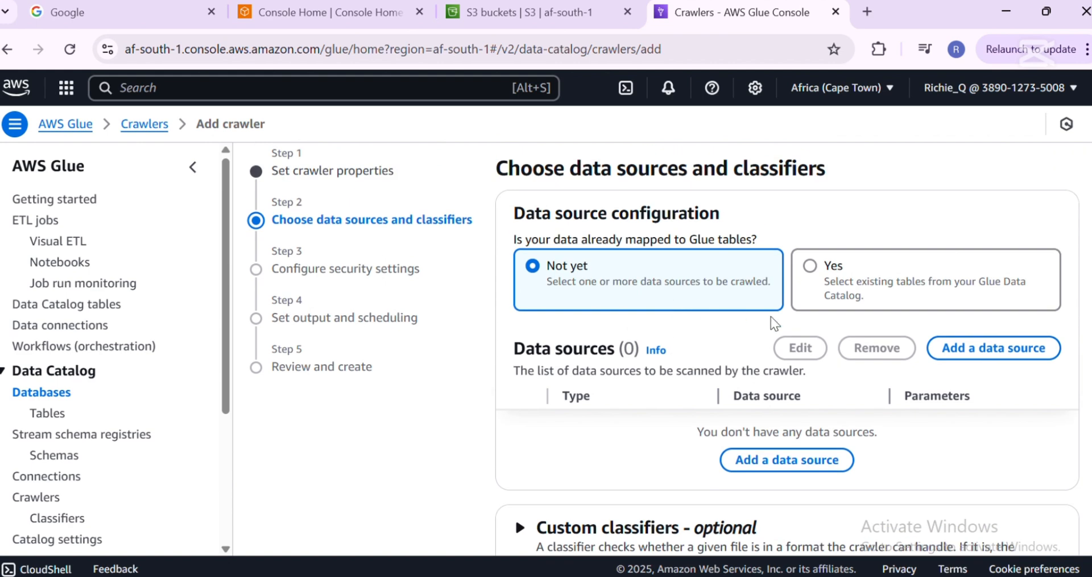
scroll(785, 321, "down", 3)
scroll(825, 310, "up", 3)
scroll(697, 301, "down", 2)
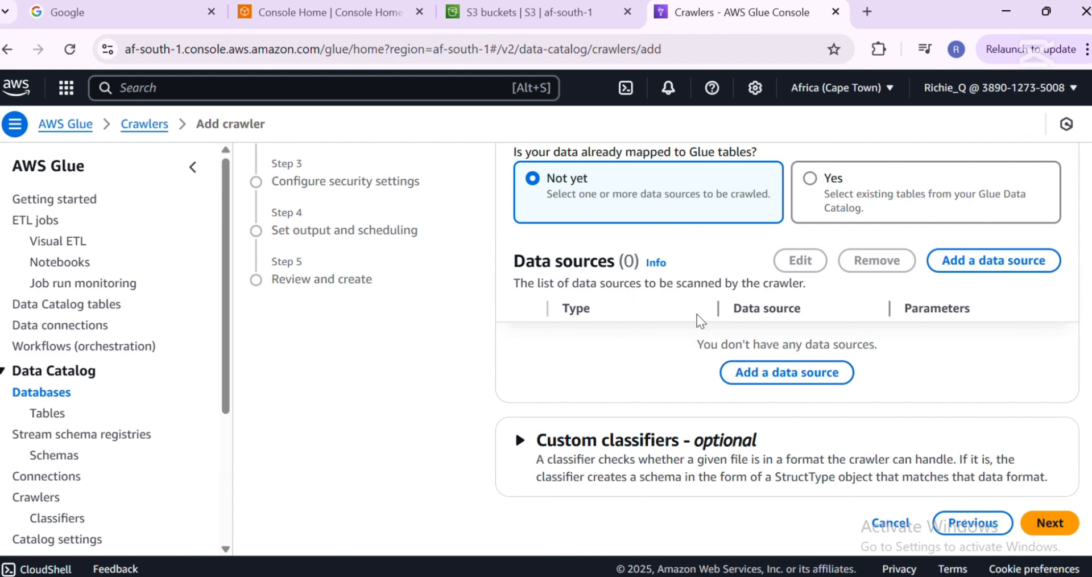
left_click(743, 376)
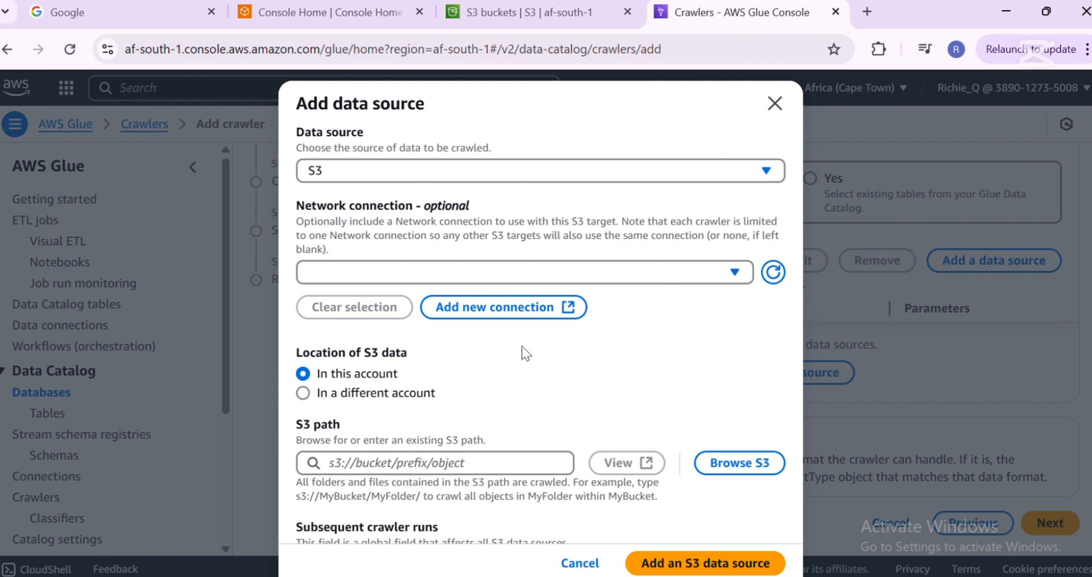
scroll(521, 345, "down", 1)
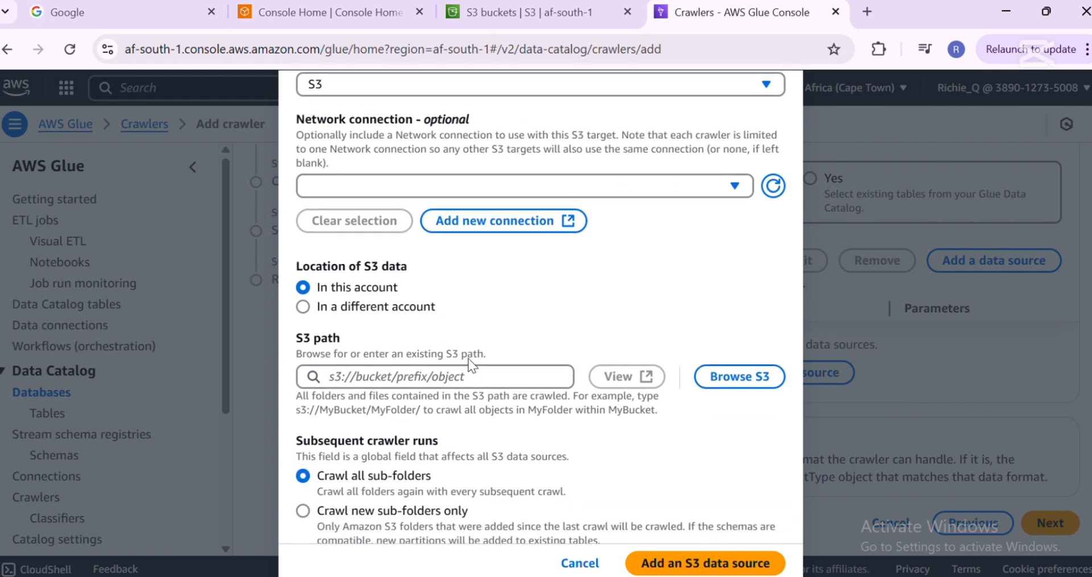
left_click(714, 377)
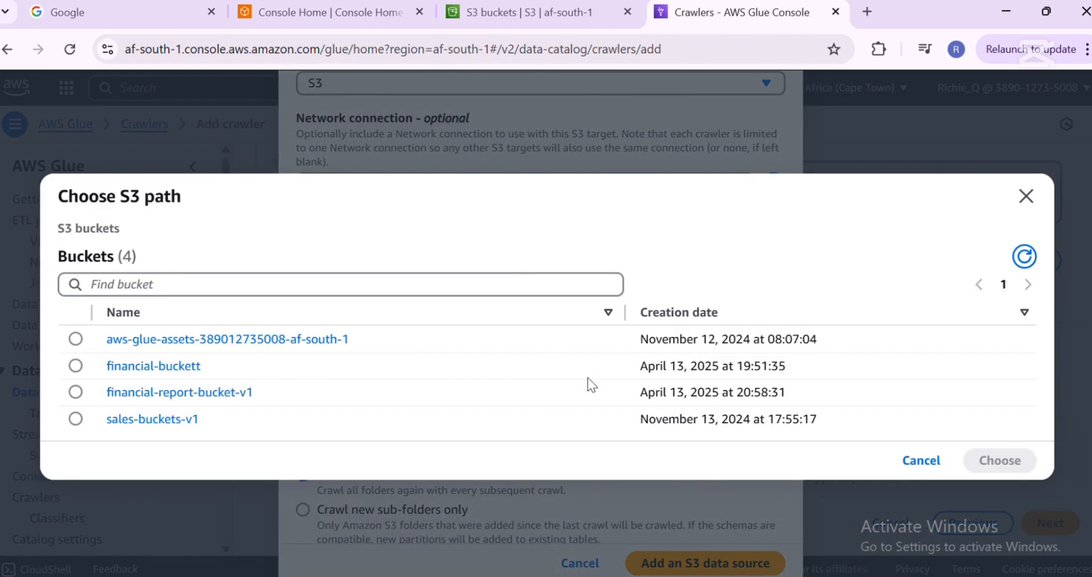
left_click(123, 397)
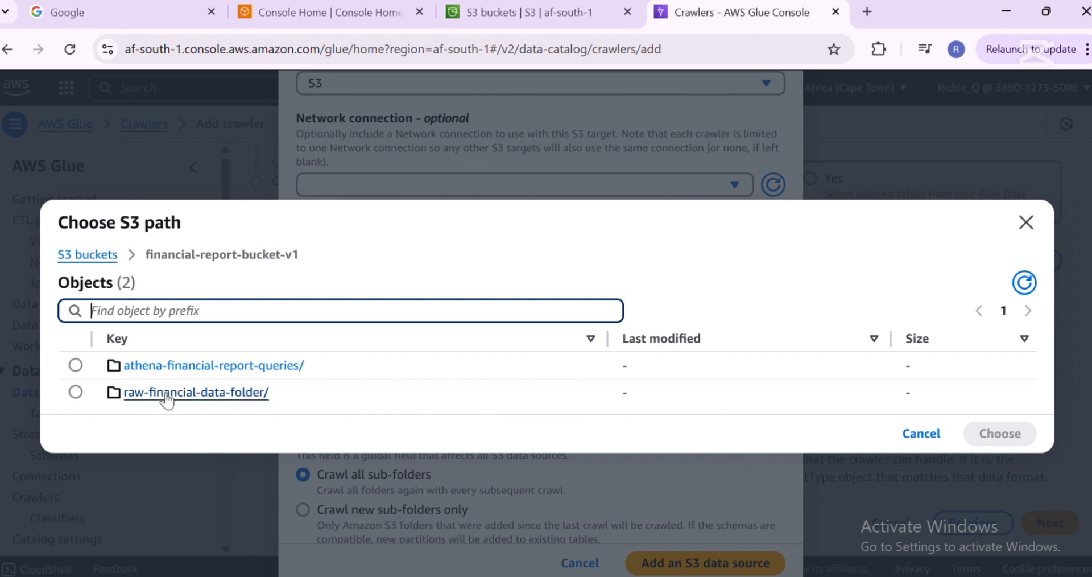
left_click(77, 392)
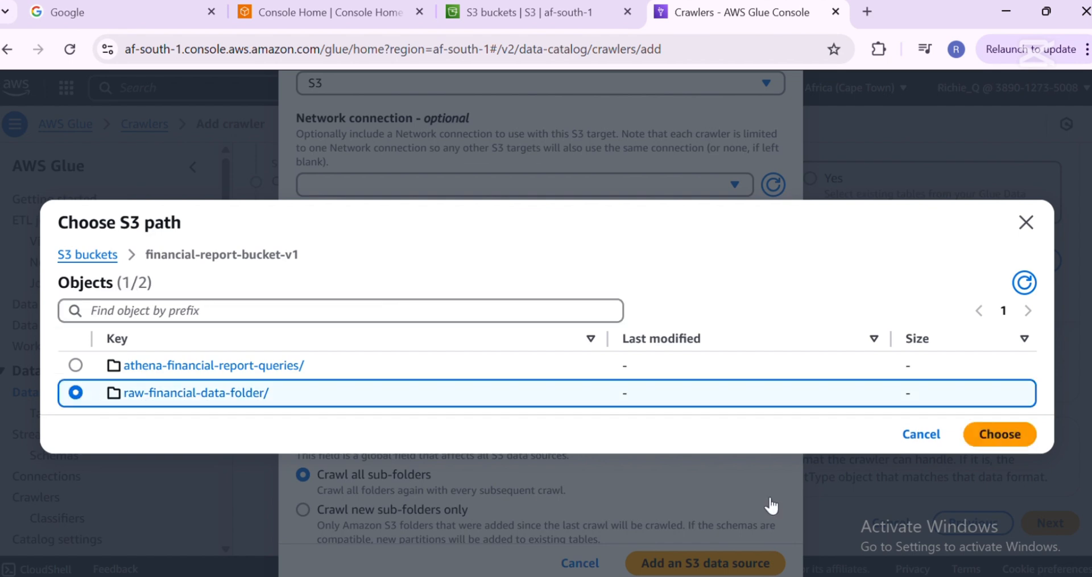
left_click(982, 436)
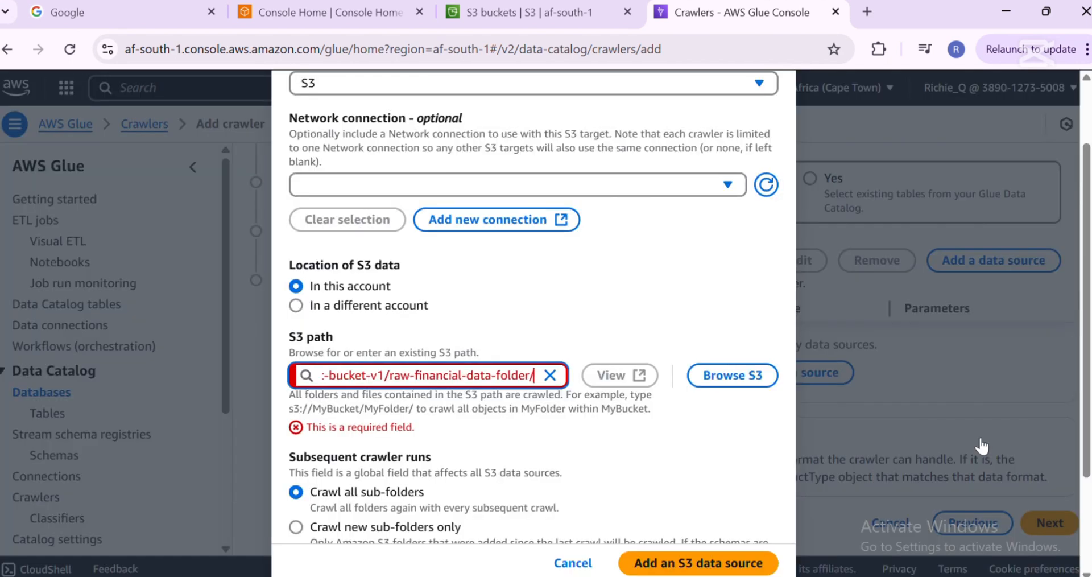
key("BackSpace")
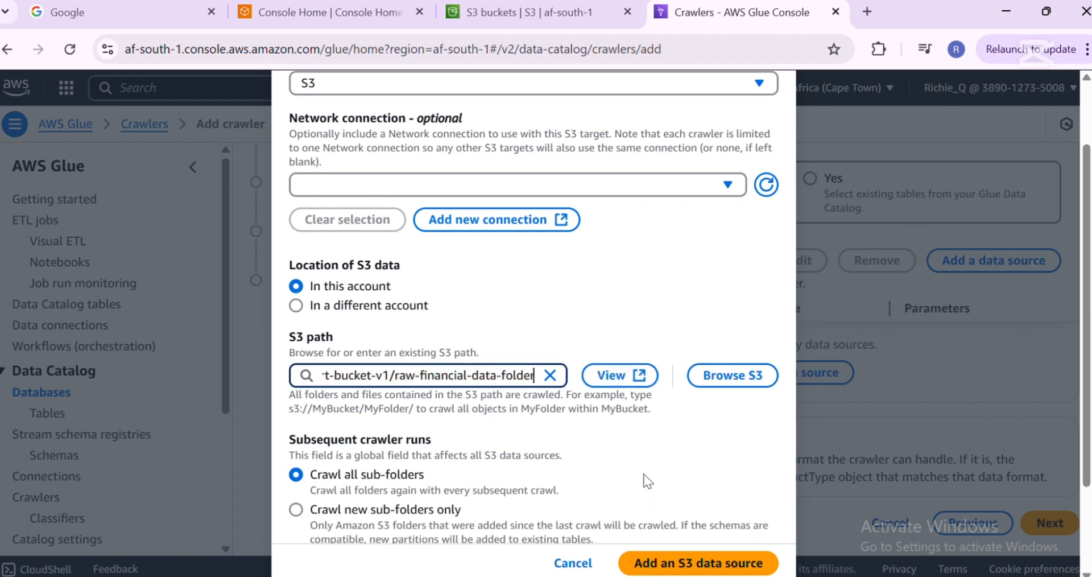
Add the trailing slash back to the crawler's S3 path and remove it again
type("/")
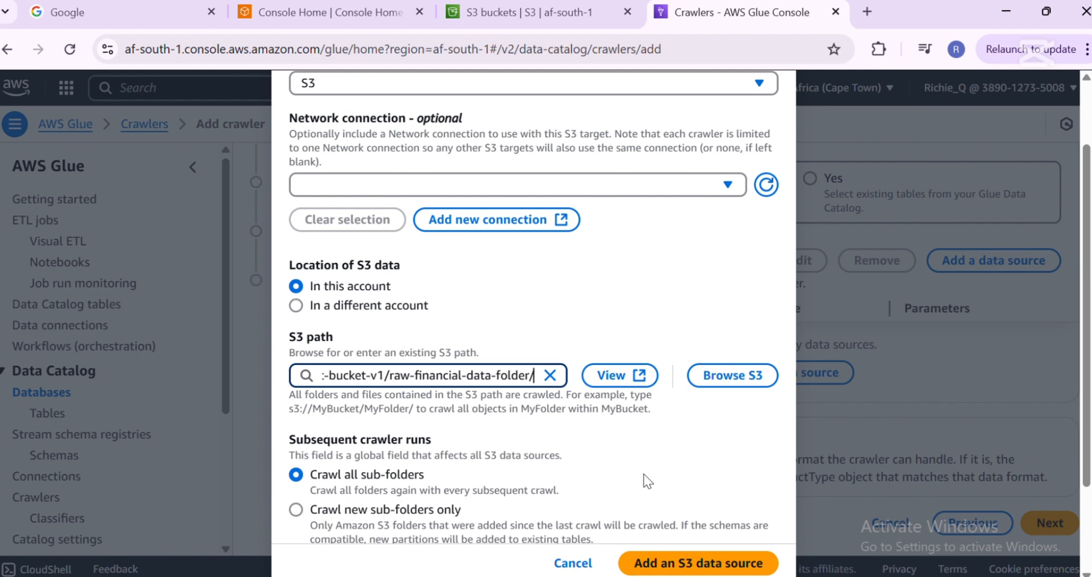
left_click(647, 481)
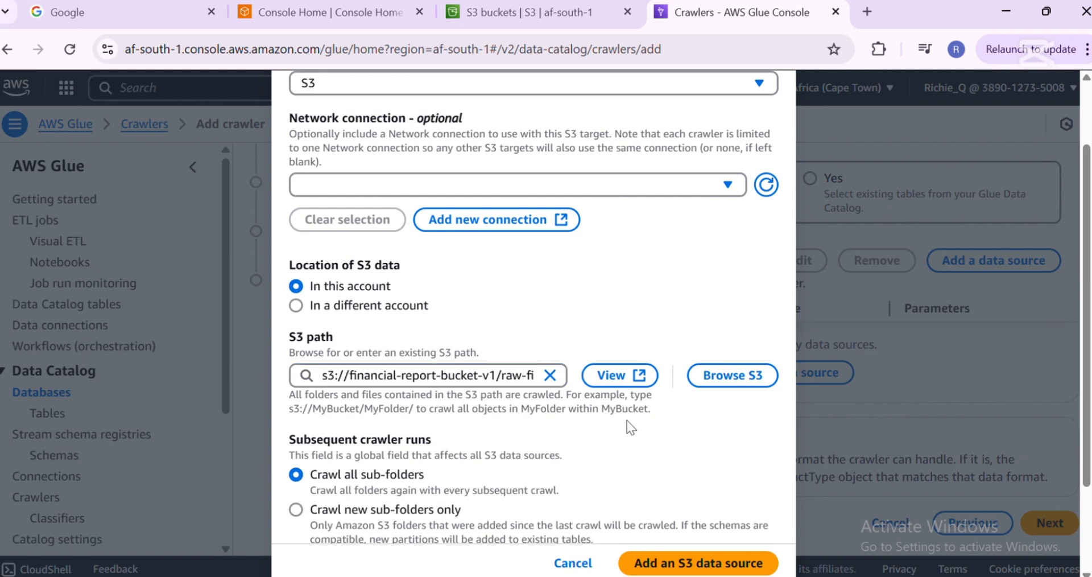
left_click(502, 375)
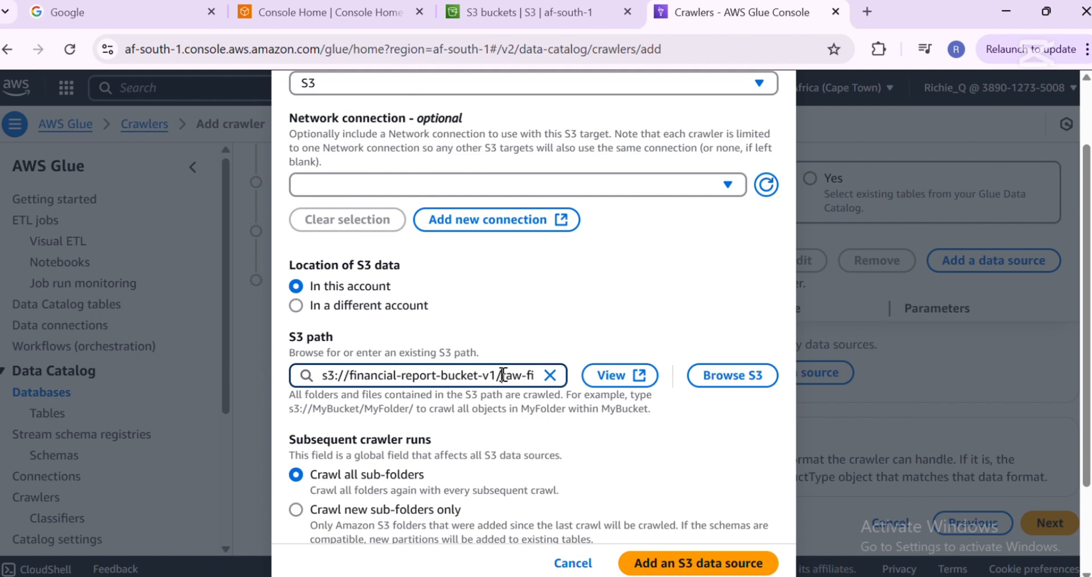
key("Right")
key("Right")
key("Right")
key("Right")
key("Right")
key("Right")
key("Right")
key("Right")
key("Right")
key("Right")
key("Right")
key("Right")
key("Right")
key("Right")
key("Right")
key("Right")
key("Right")
key("Right")
key("Right")
key("Right")
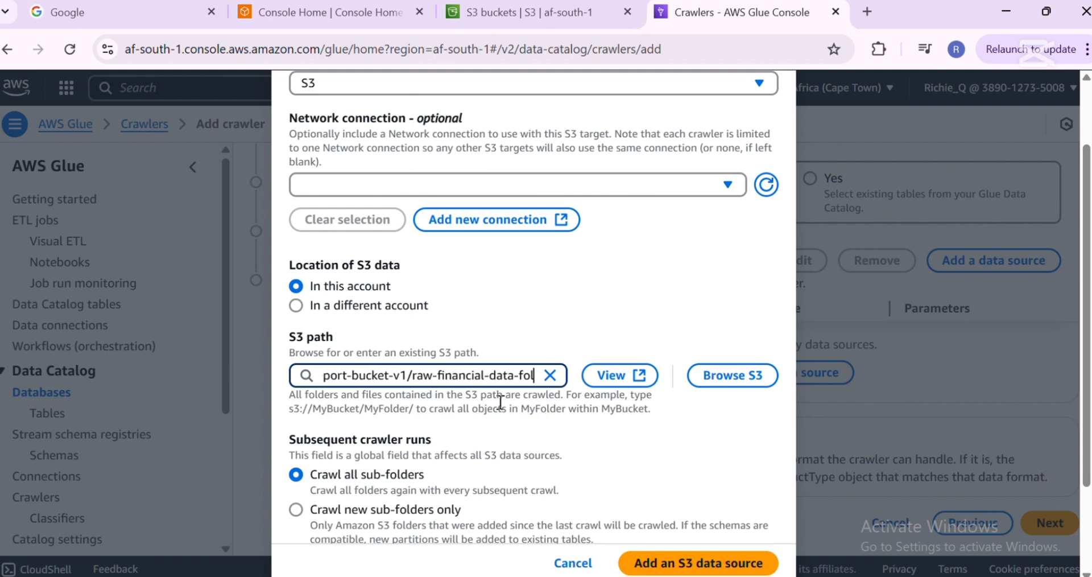
key("BackSpace")
Add the S3 data source with all sub-folders crawled and continue to the crawler's security settings
scroll(736, 373, "up", 2)
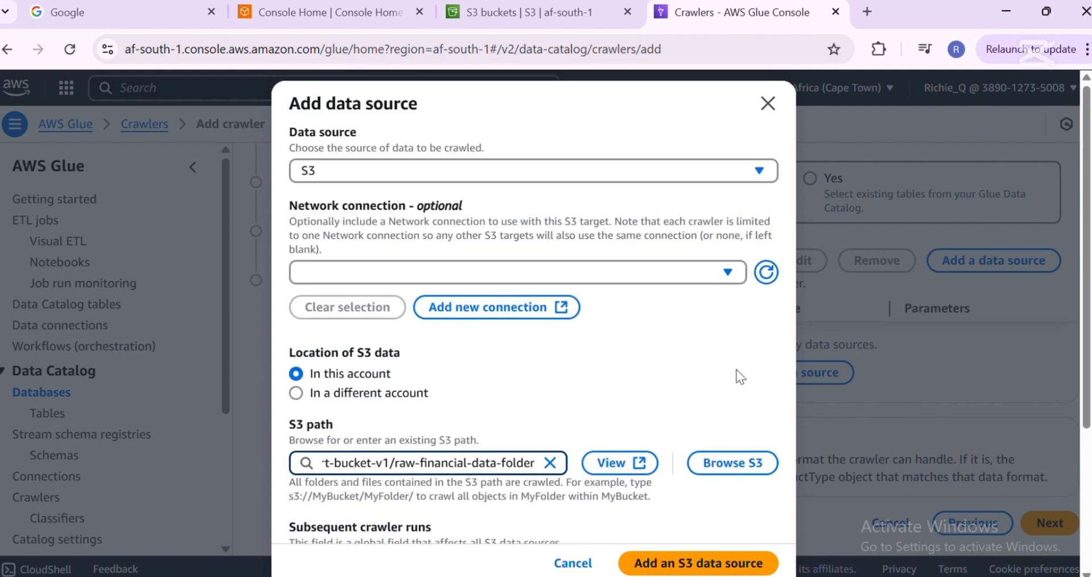
scroll(650, 399, "down", 3)
left_click(609, 380)
scroll(585, 355, "down", 1)
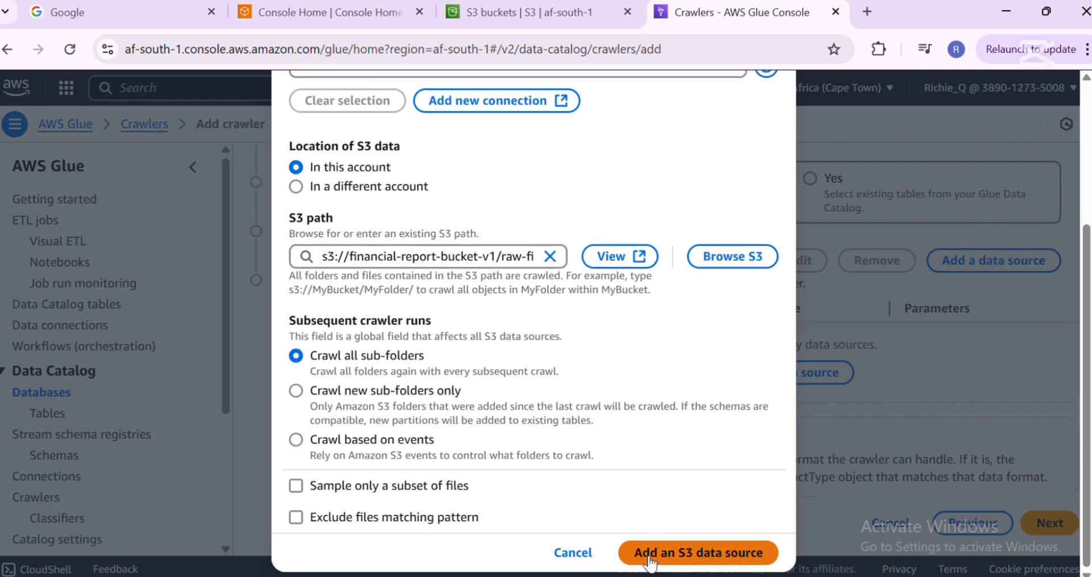
left_click(650, 554)
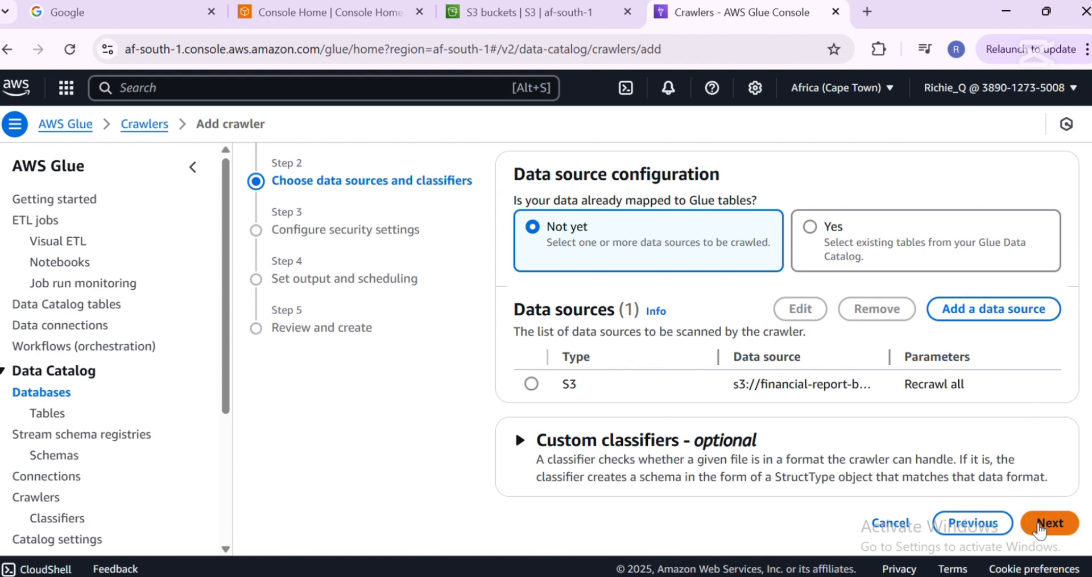
left_click(1038, 523)
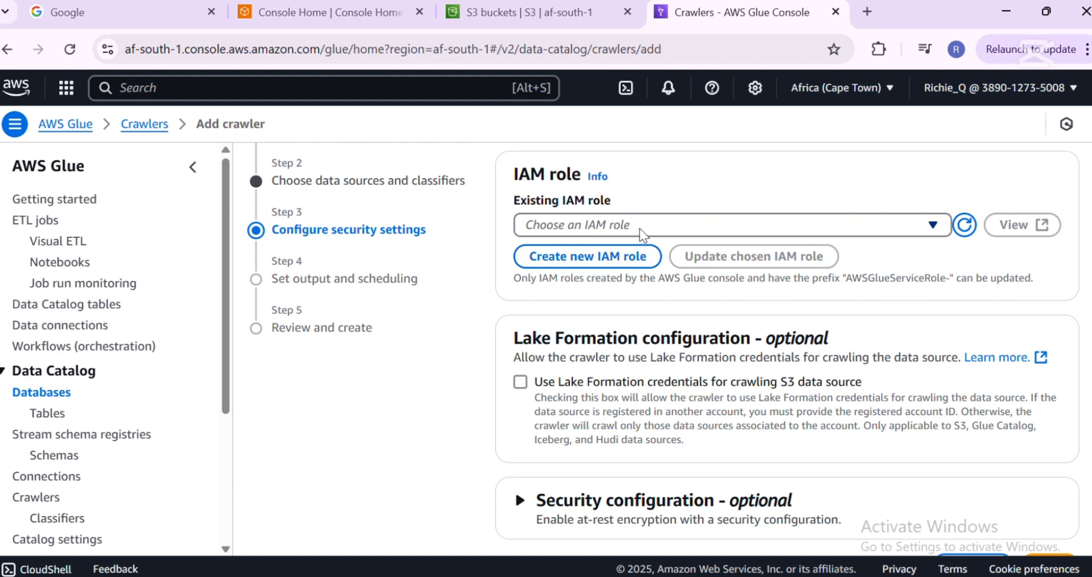
Look through the existing IAM roles offered for the crawler
left_click(931, 227)
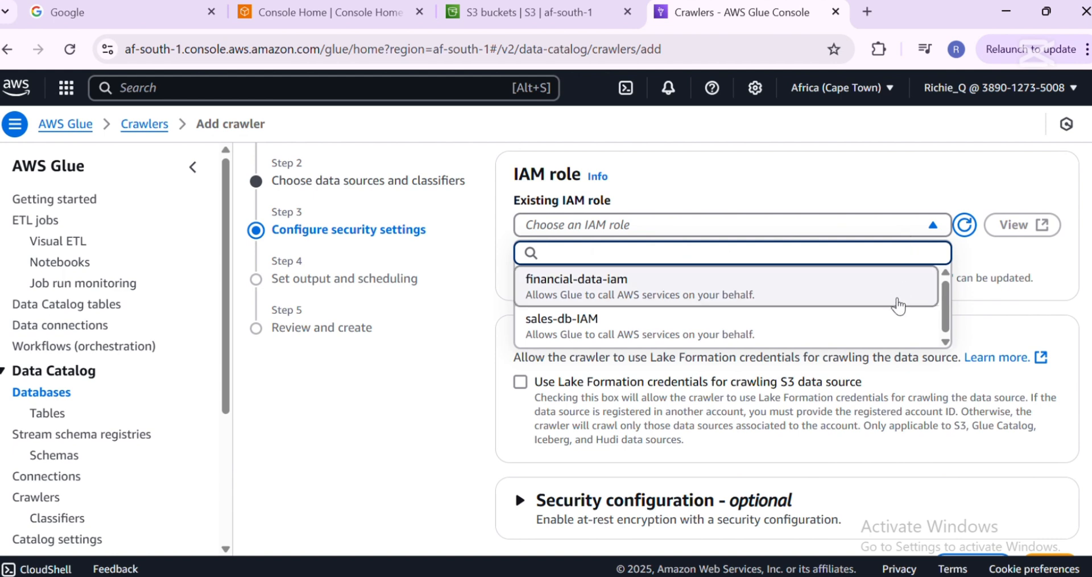
scroll(893, 310, "down", 1)
scroll(870, 307, "up", 2)
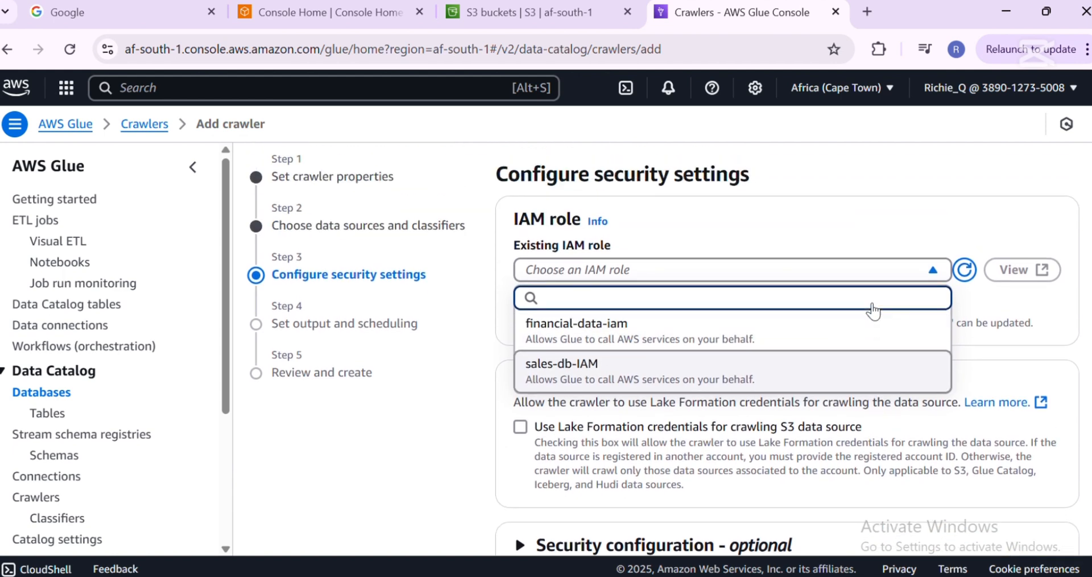
scroll(870, 305, "down", 2)
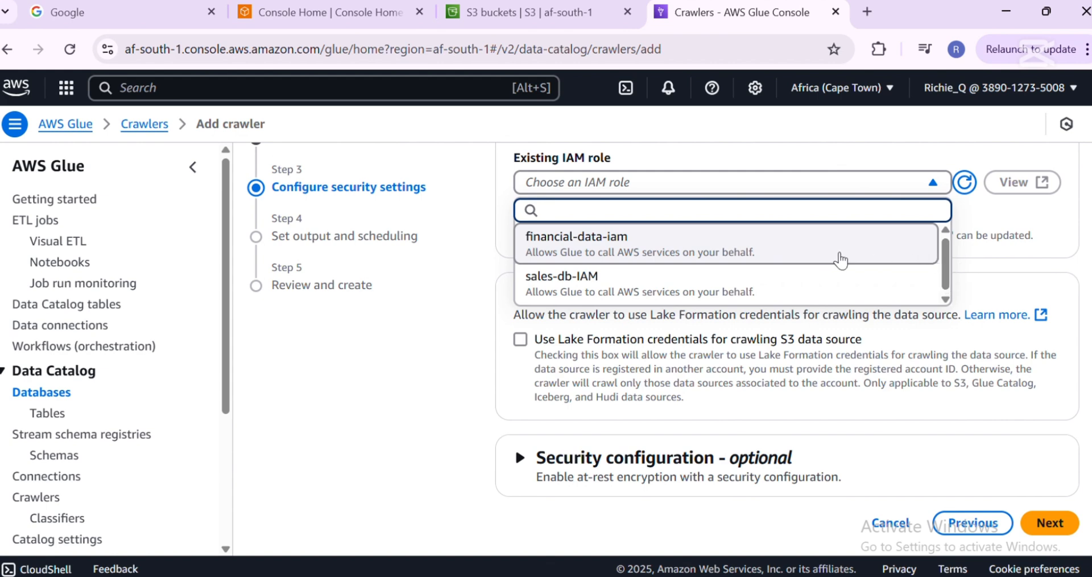
scroll(836, 256, "up", 2)
scroll(807, 250, "down", 2)
scroll(627, 273, "up", 1)
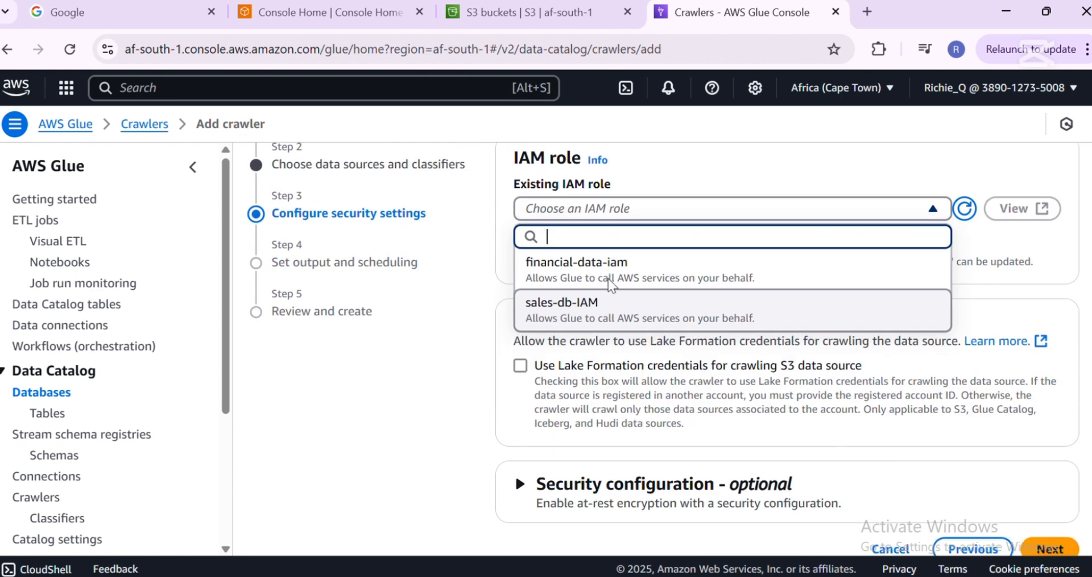
scroll(611, 283, "down", 1)
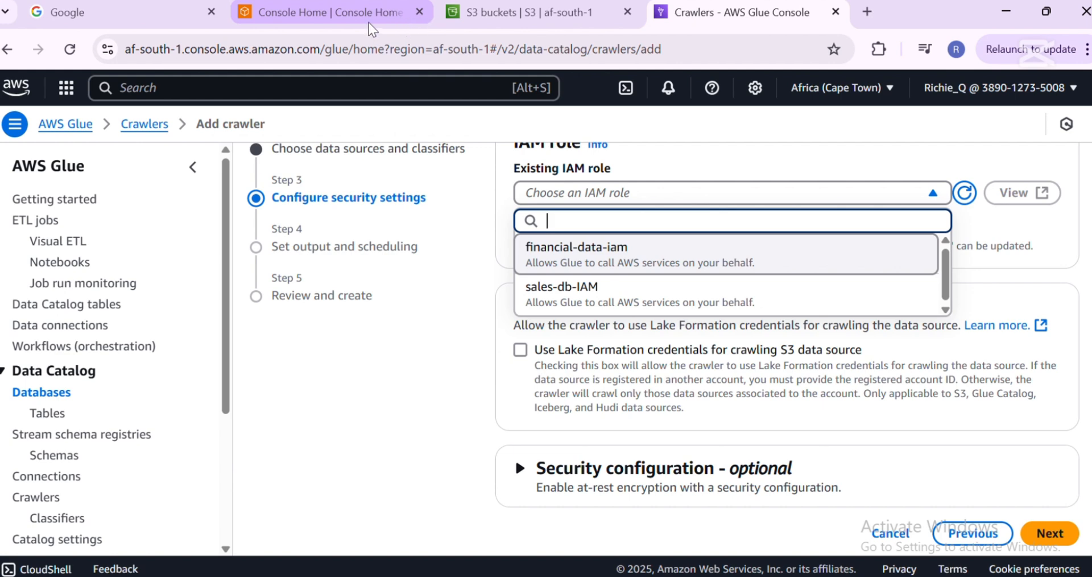
In the Console Home browser tab, search the AWS services for iam and open the IAM roles list
left_click(318, 16)
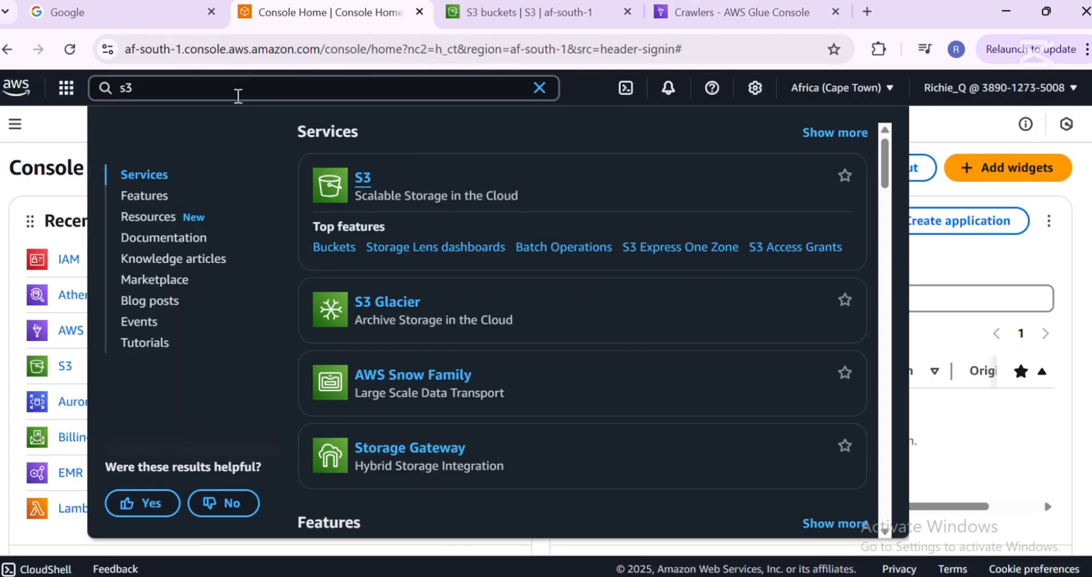
left_click(234, 87)
type("=")
key("BackSpace")
key("Escape")
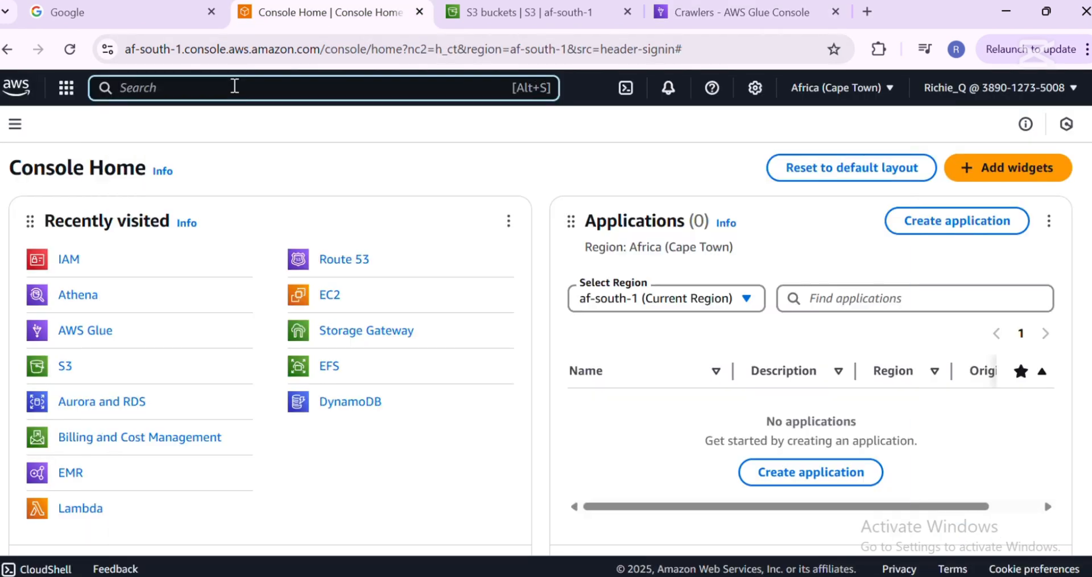
type("iam")
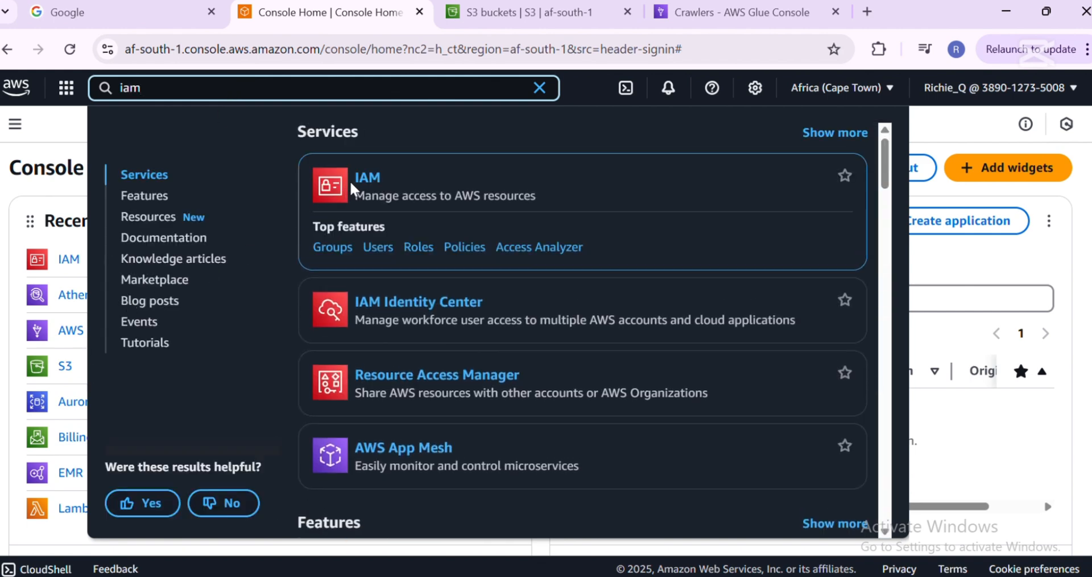
left_click(365, 181)
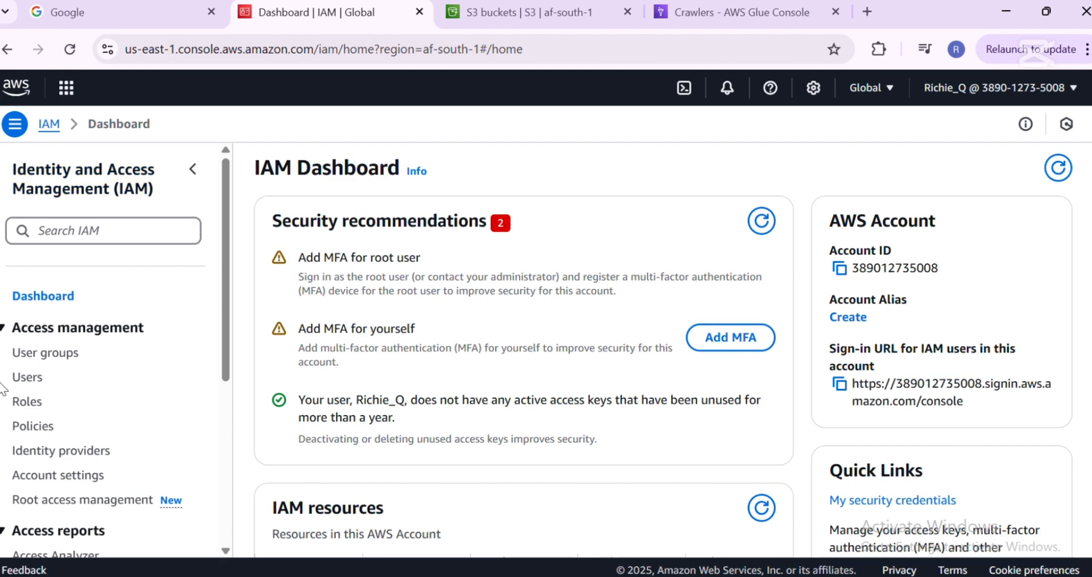
left_click(23, 405)
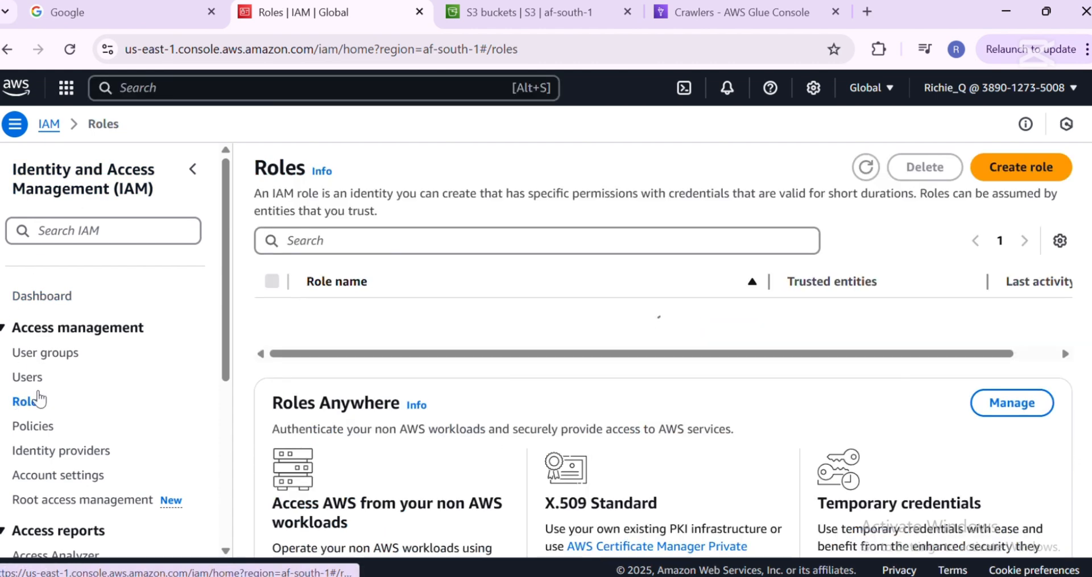
Examine the existing IAM roles and their trusted services, and check the region choices for IAM
scroll(310, 364, "down", 3)
scroll(310, 364, "up", 3)
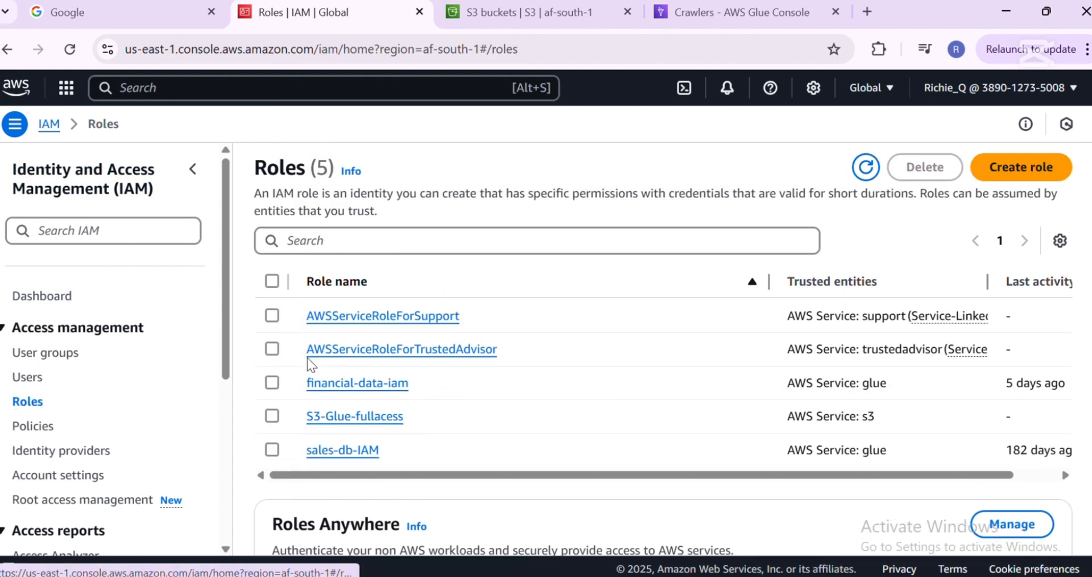
scroll(477, 398, "down", 1)
scroll(476, 394, "down", 3)
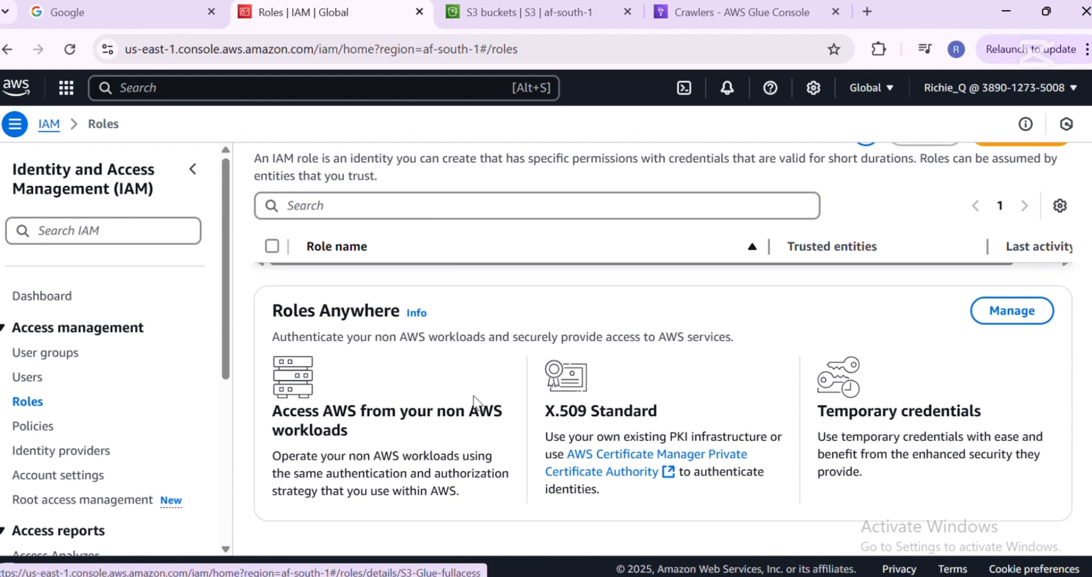
scroll(469, 400, "up", 3)
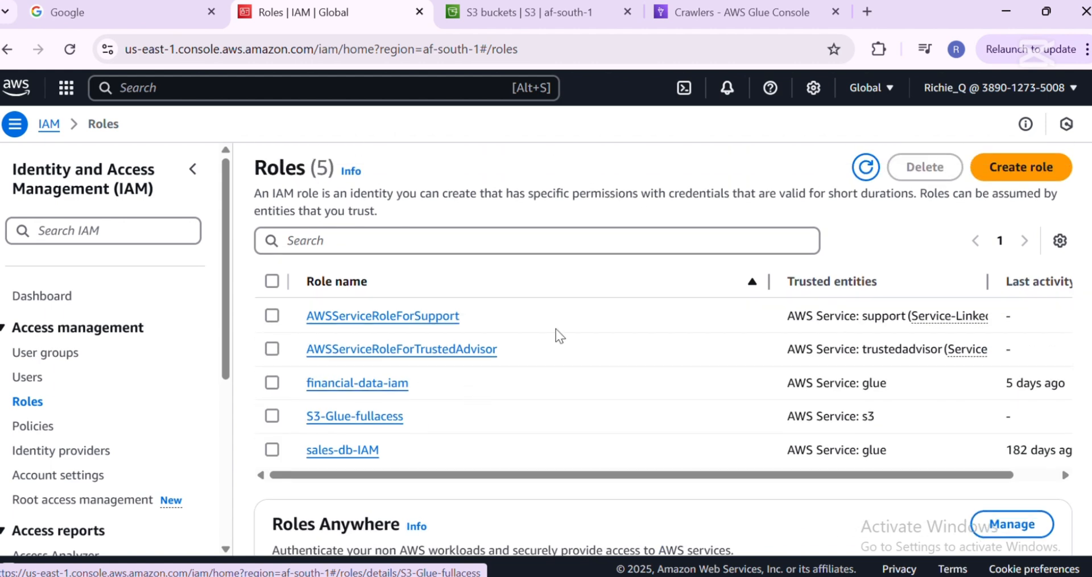
left_click(870, 87)
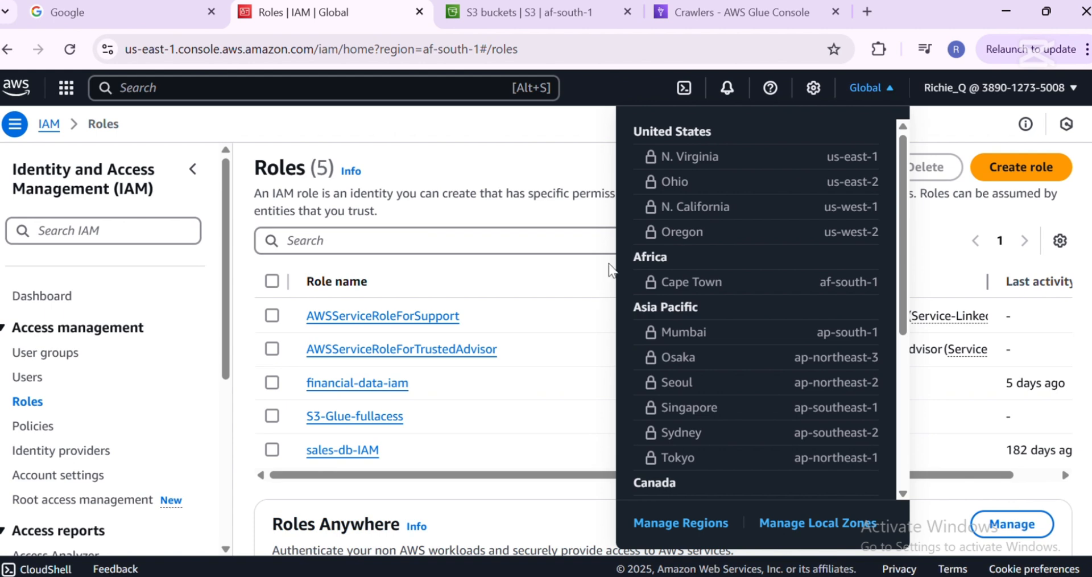
left_click(576, 281)
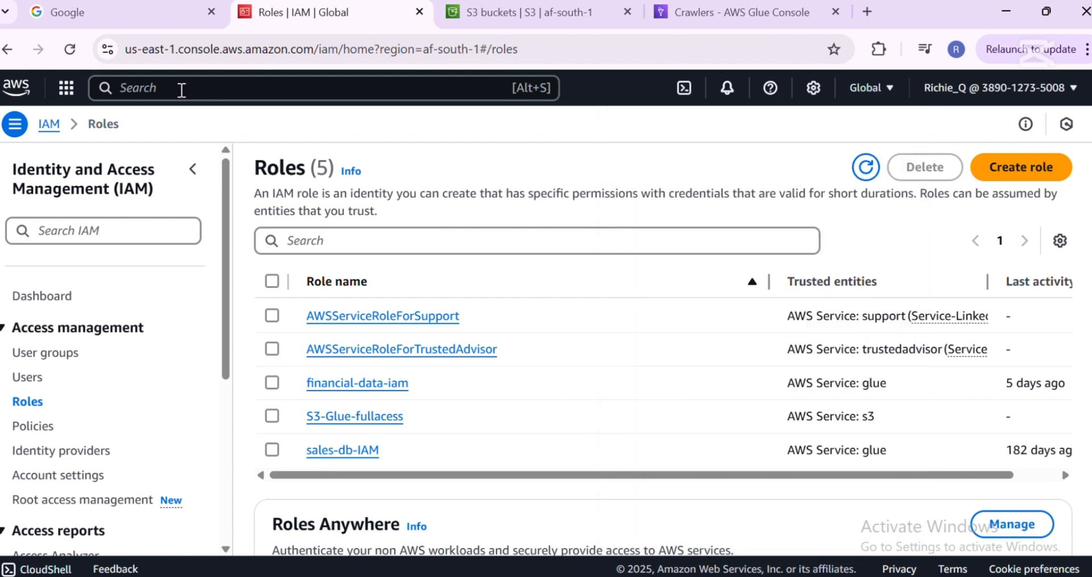
scroll(329, 374, "down", 4)
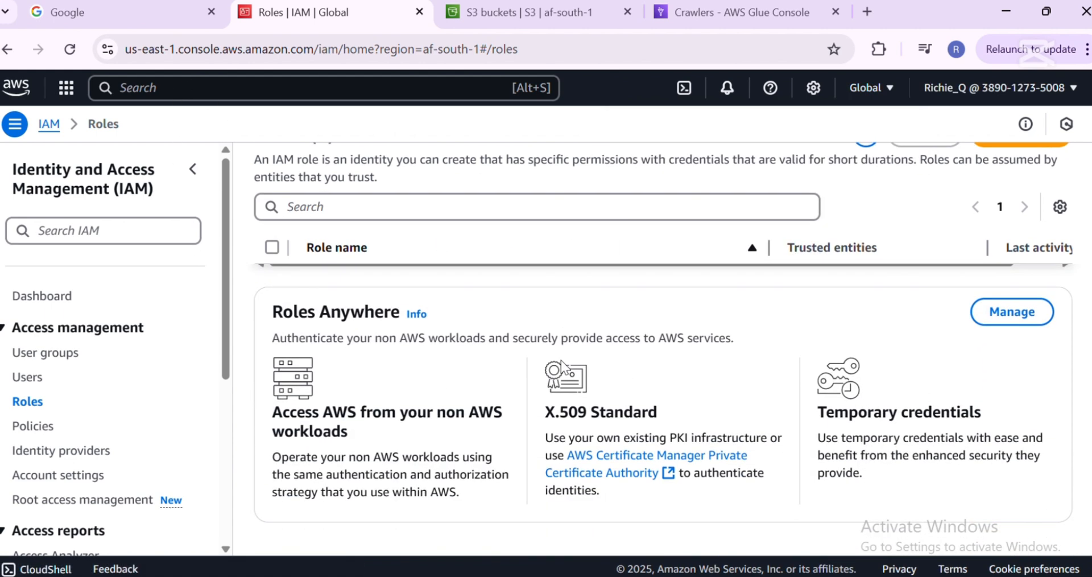
scroll(560, 360, "up", 4)
Start creating an IAM role for an AWS service with Glue as the use case, and continue to its permissions
left_click(1005, 169)
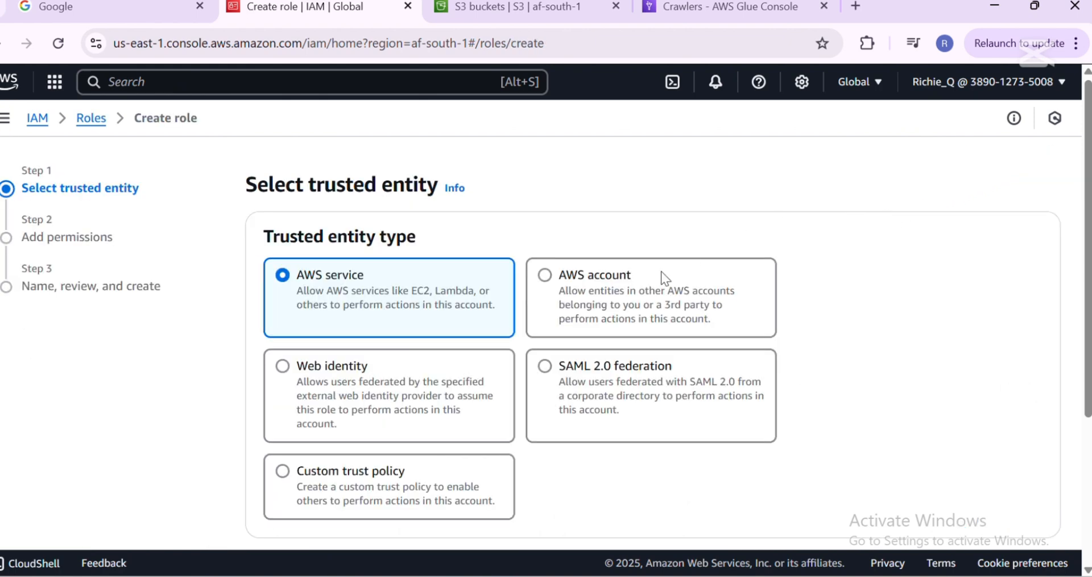
scroll(541, 373, "down", 4)
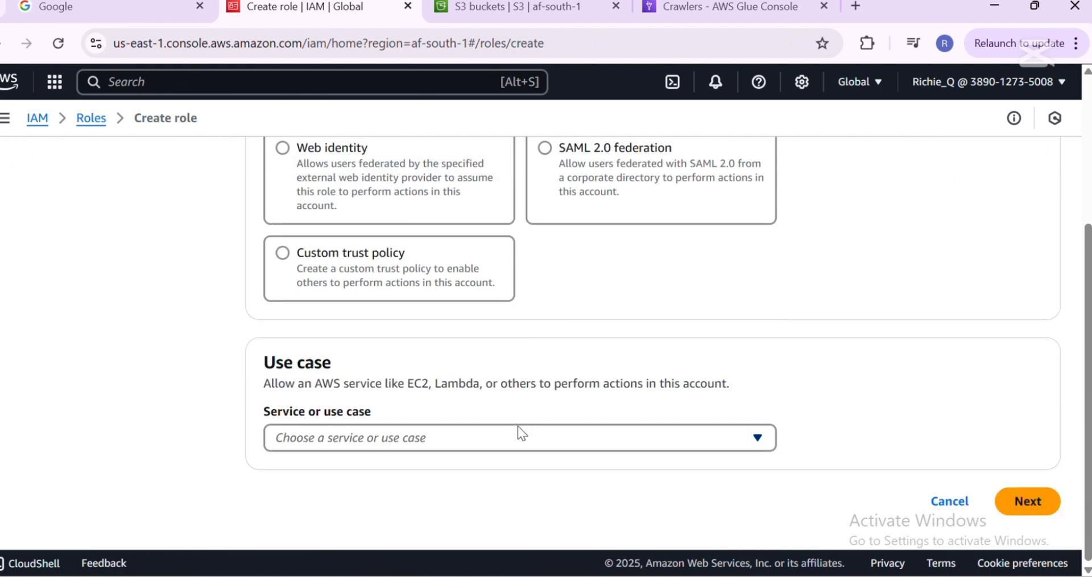
left_click(514, 445)
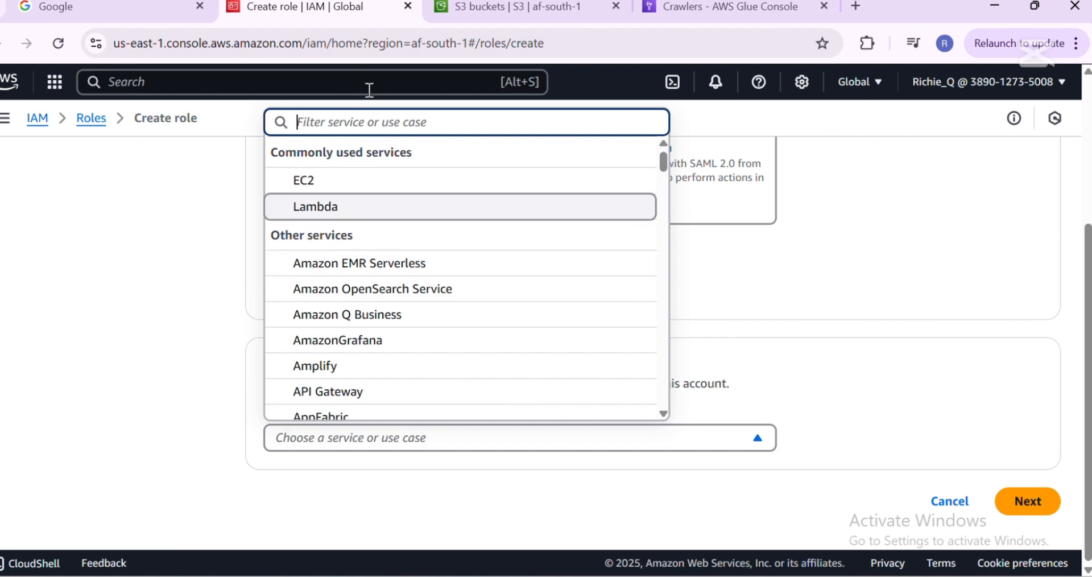
left_click(346, 122)
type("glue")
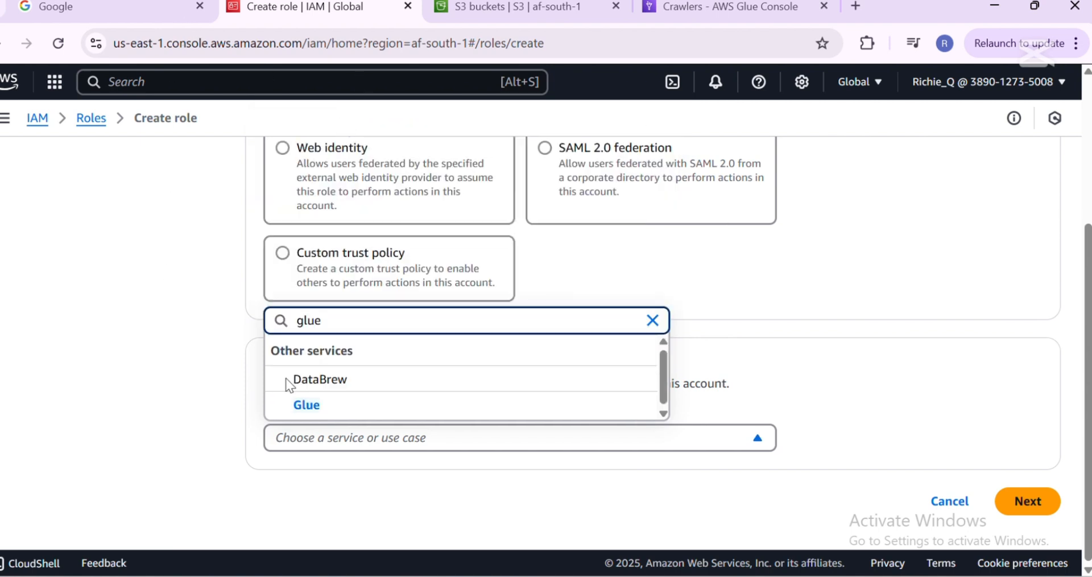
left_click(307, 404)
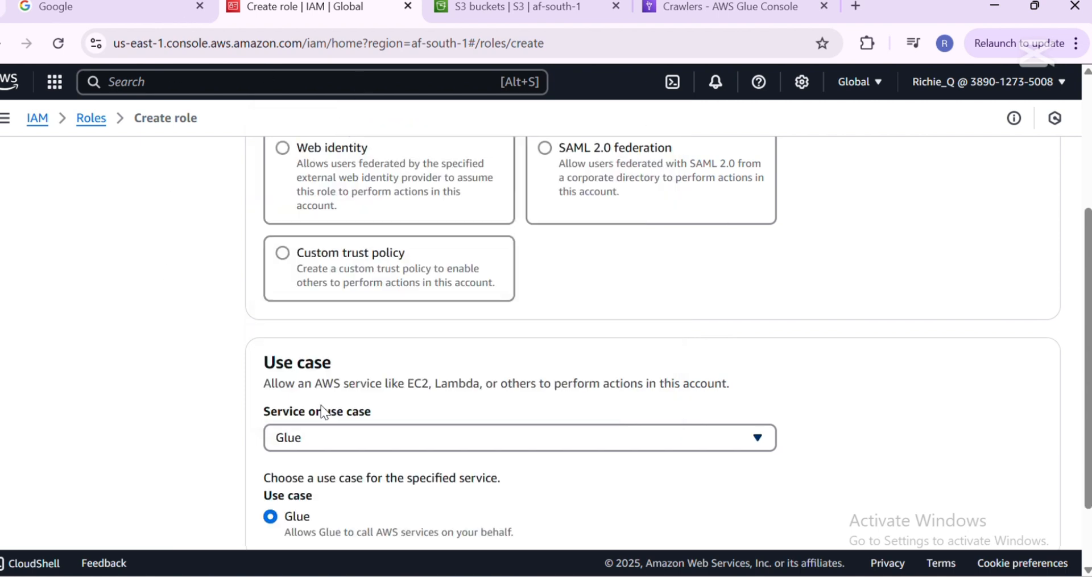
scroll(319, 356, "down", 2)
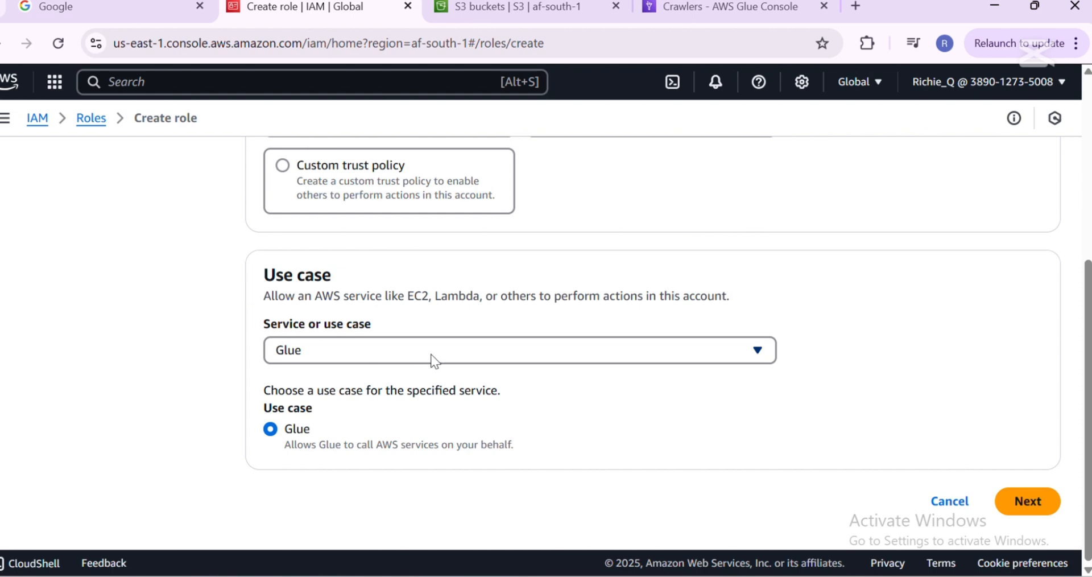
left_click(1015, 509)
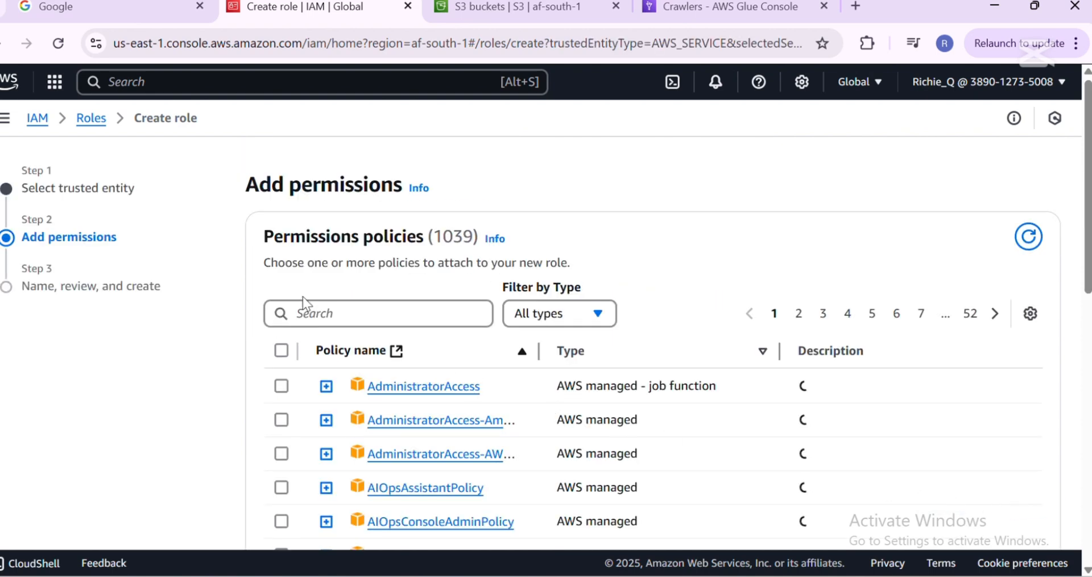
Filter the permissions policies by s3 and select AmazonS3FullAccess for the new role
left_click(306, 314)
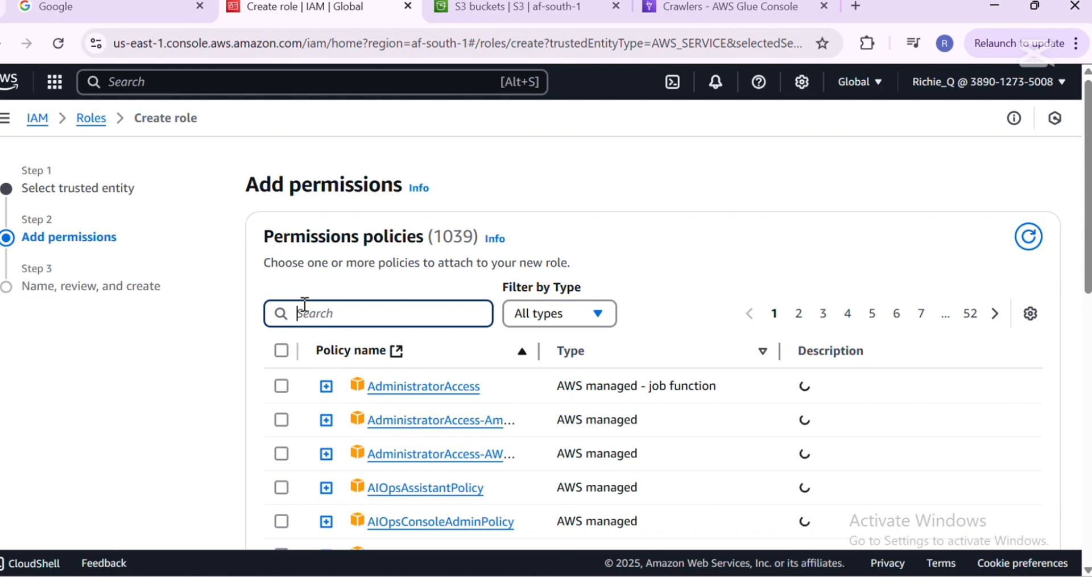
type("s3")
scroll(321, 373, "down", 3)
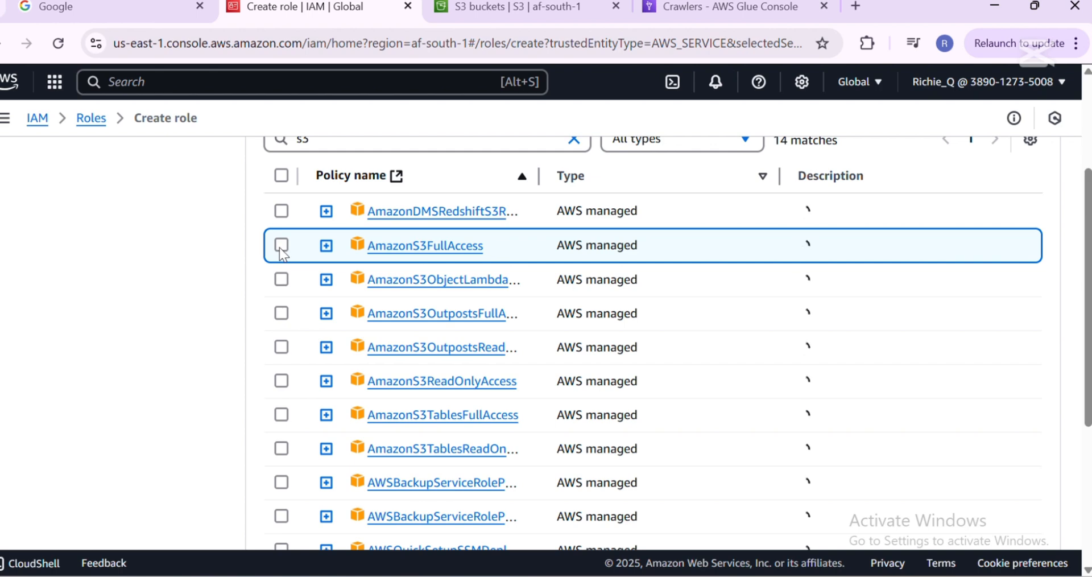
scroll(260, 273, "up", 2)
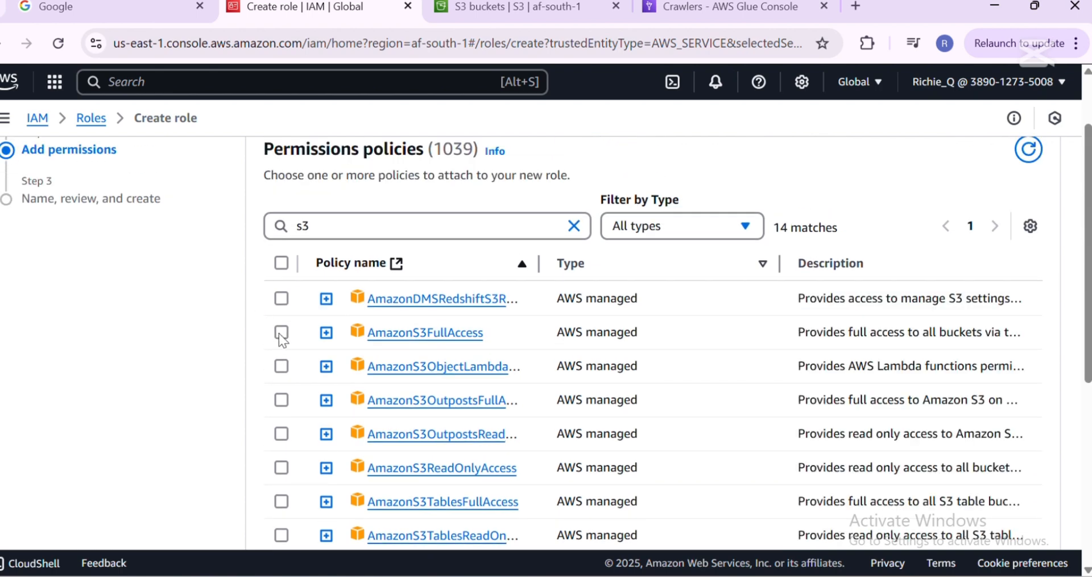
left_click(282, 330)
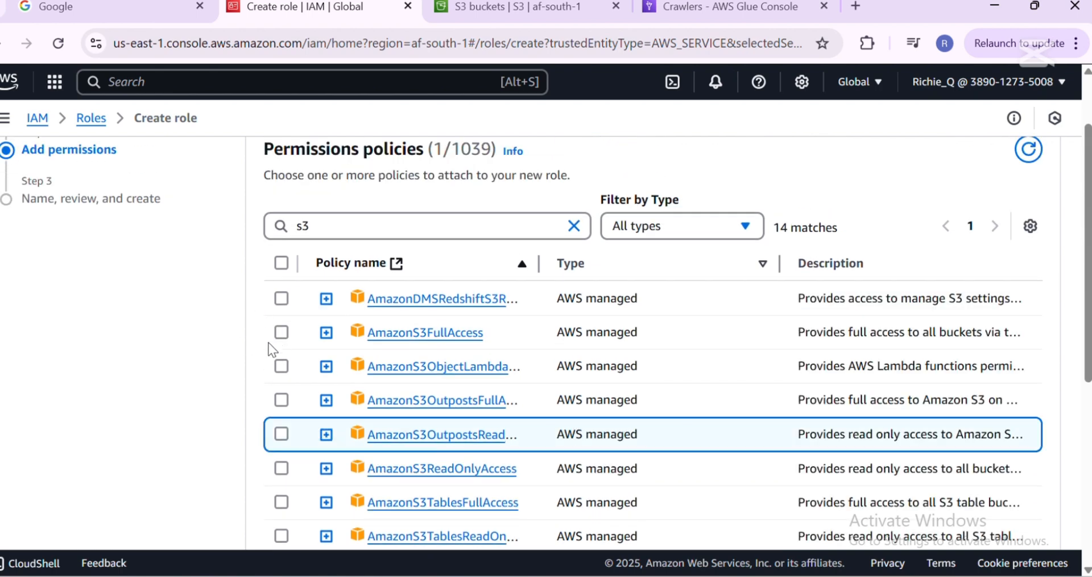
Keep only AmazonS3FullAccess selected among the s3 policies, add AWSGlueConsoleFullAccess from the policies filtered by glue, and continue to the role details
left_click(281, 331)
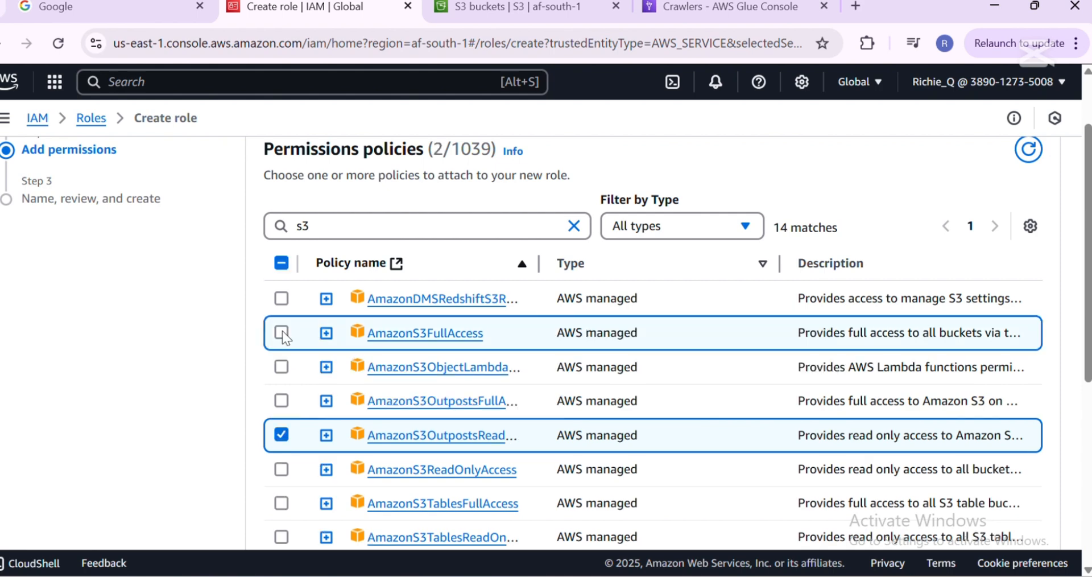
left_click(280, 435)
left_click(327, 227)
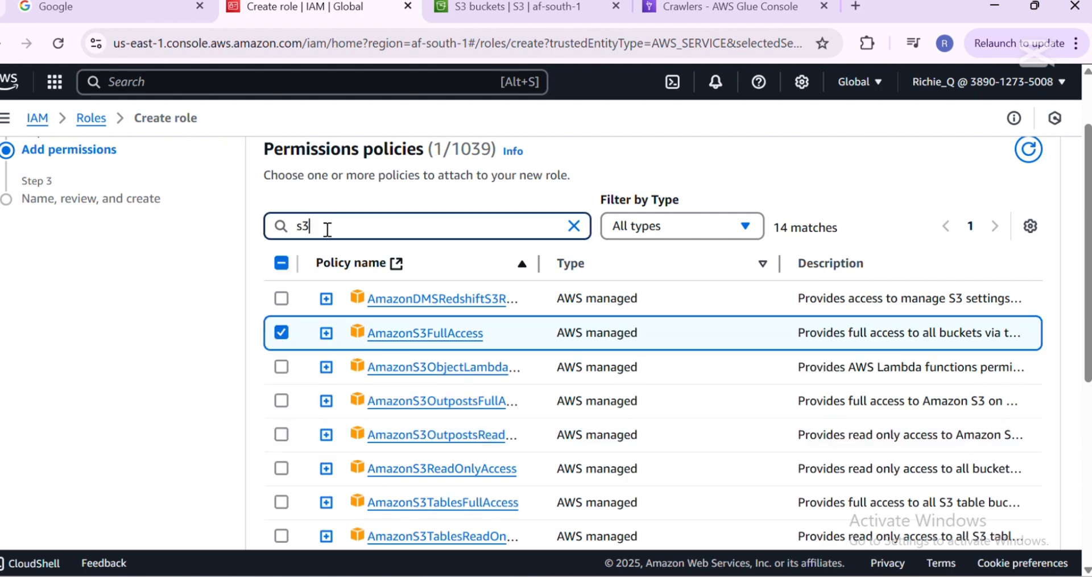
key("BackSpace")
key("BackSpace")
type("glue")
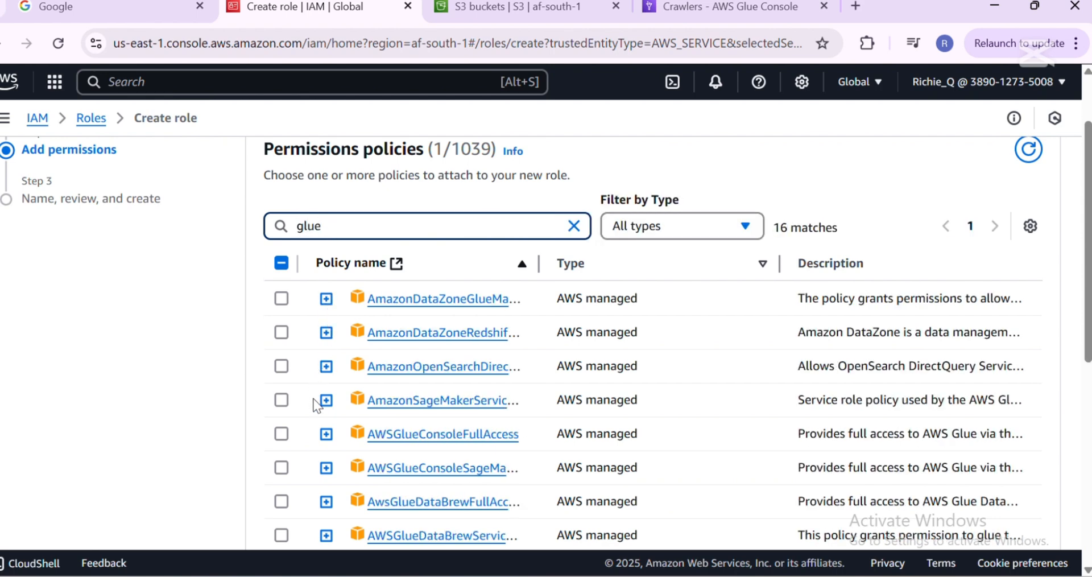
left_click(281, 434)
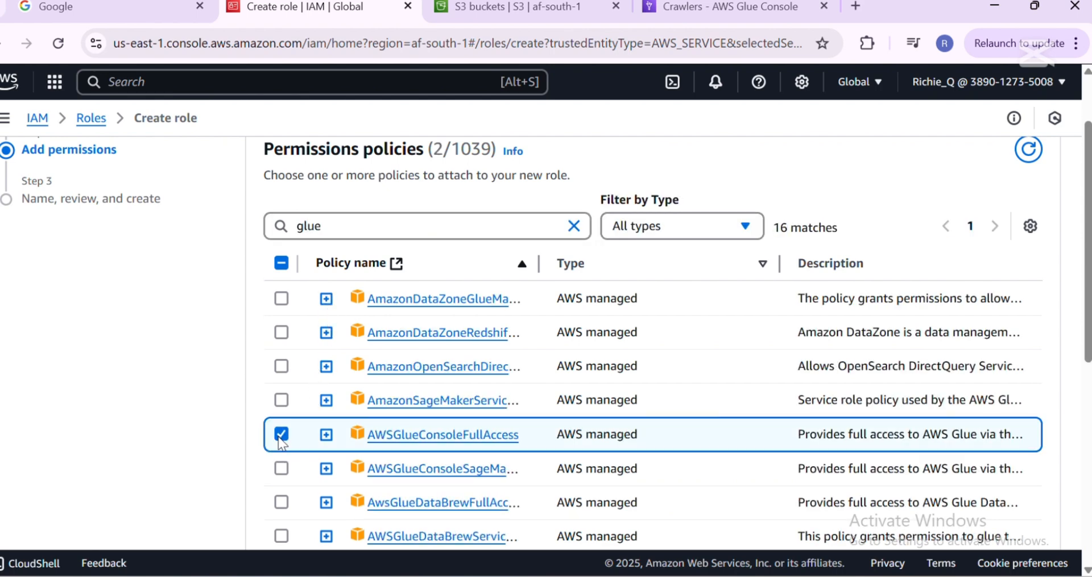
scroll(393, 452, "down", 6)
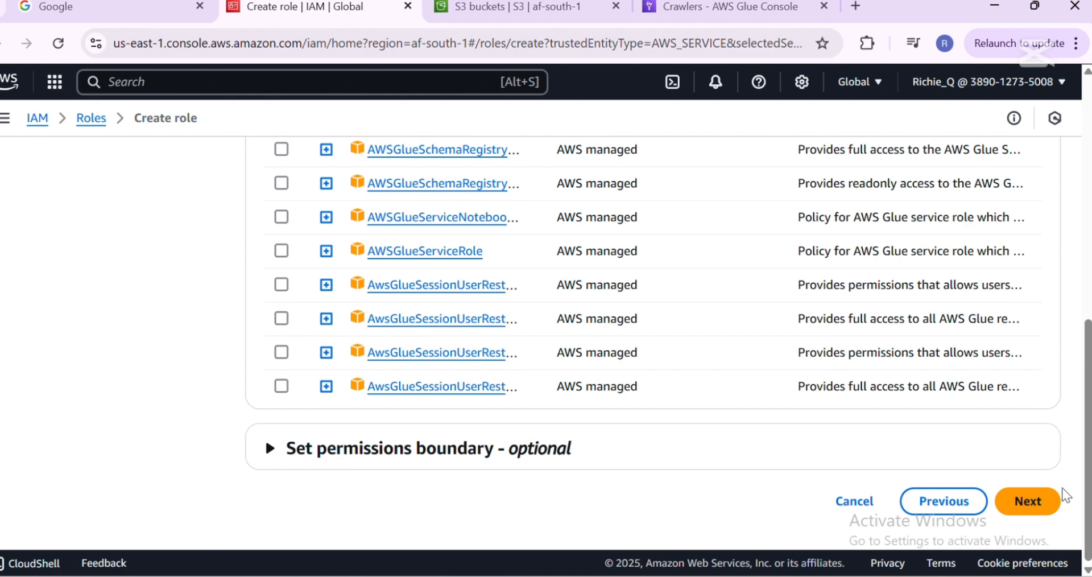
left_click(1028, 501)
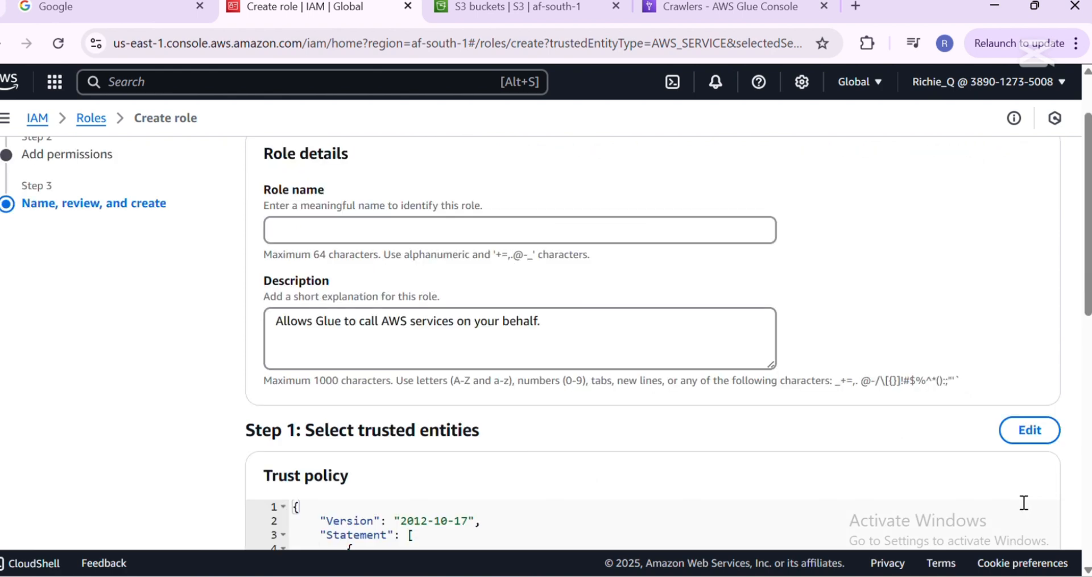
Name the role fininacial-role-v2 and create it with the default description and no tags
left_click(420, 225)
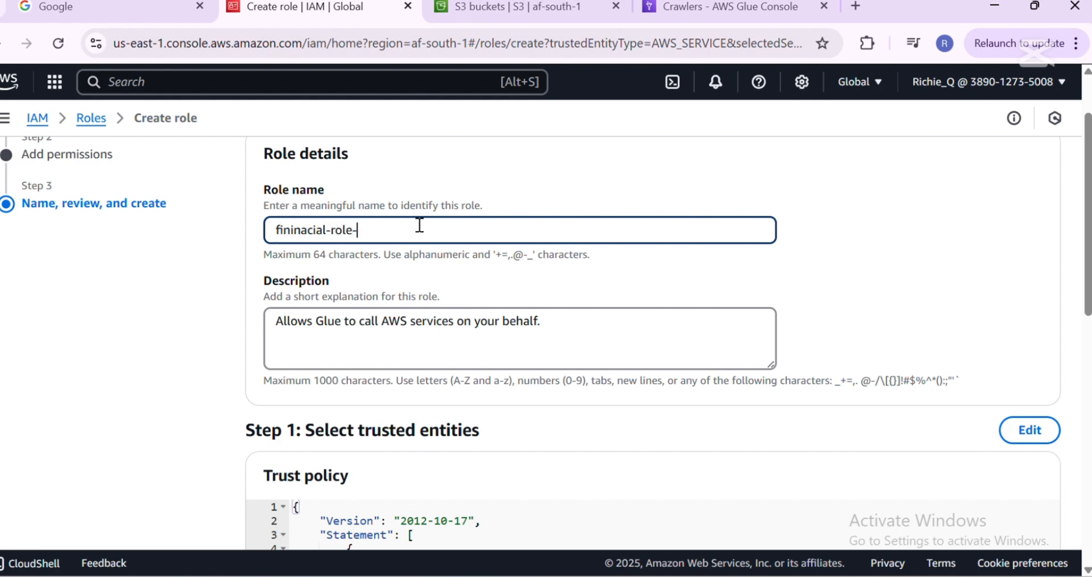
type("fininacial-role-v2")
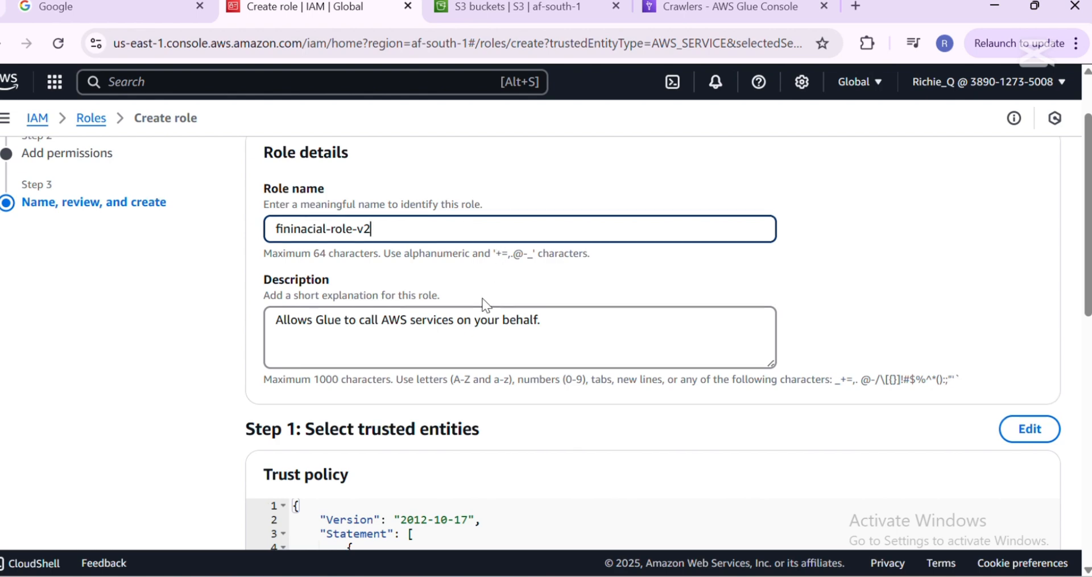
scroll(485, 307, "down", 12)
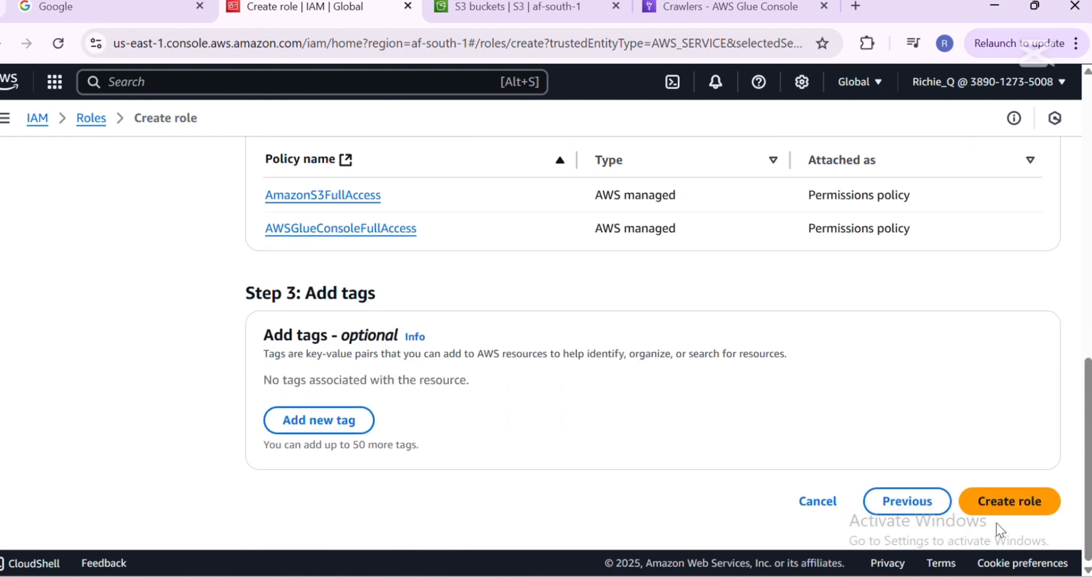
left_click(972, 490)
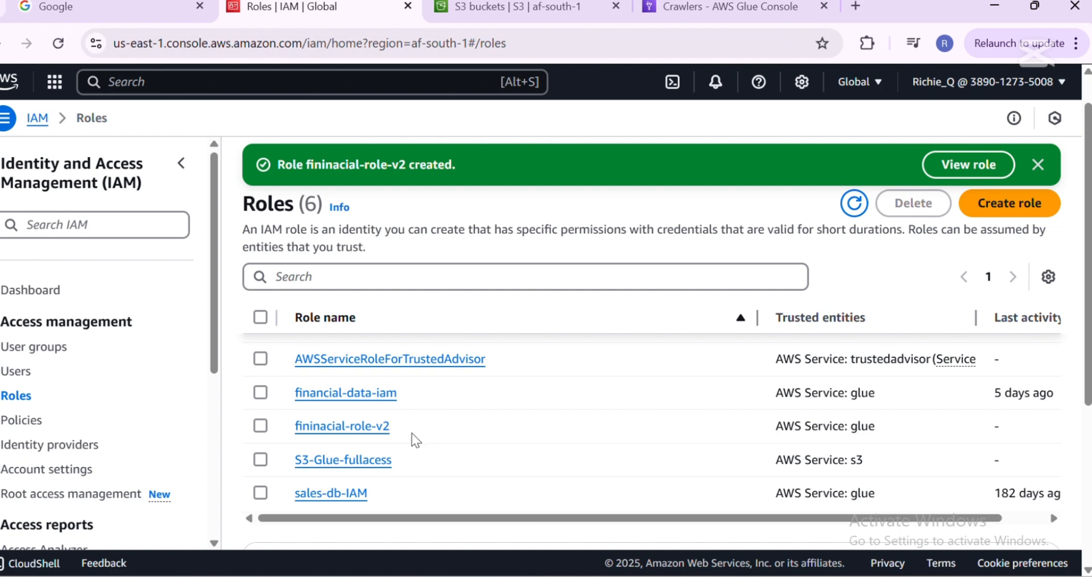
scroll(360, 407, "down", 2)
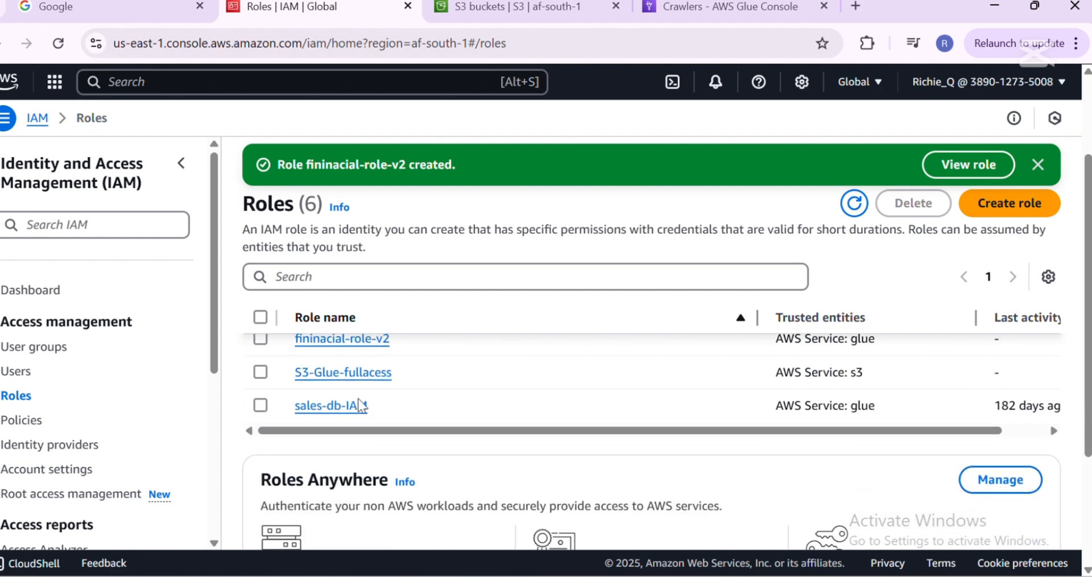
In the AWS Glue browser tab, reload the crawler wizard, name the crawler financial-crawler, and continue to the data sources
left_click(728, 6)
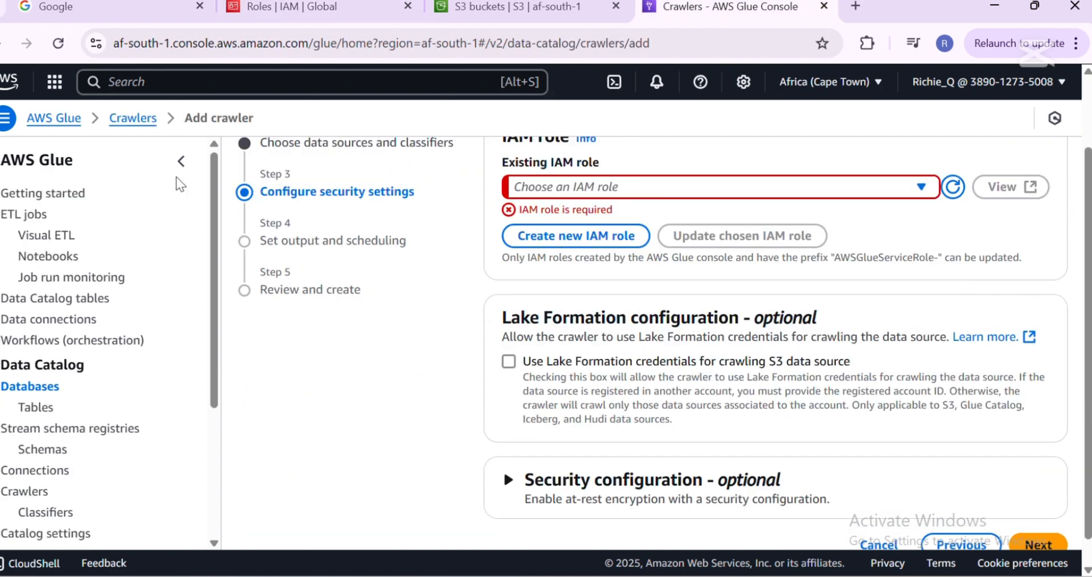
left_click(58, 44)
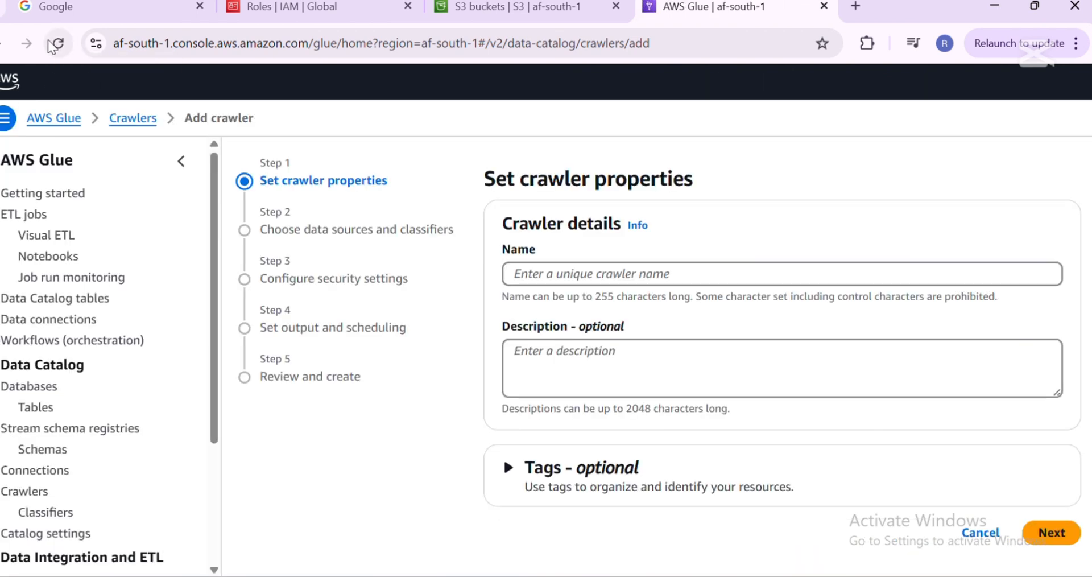
left_click(585, 273)
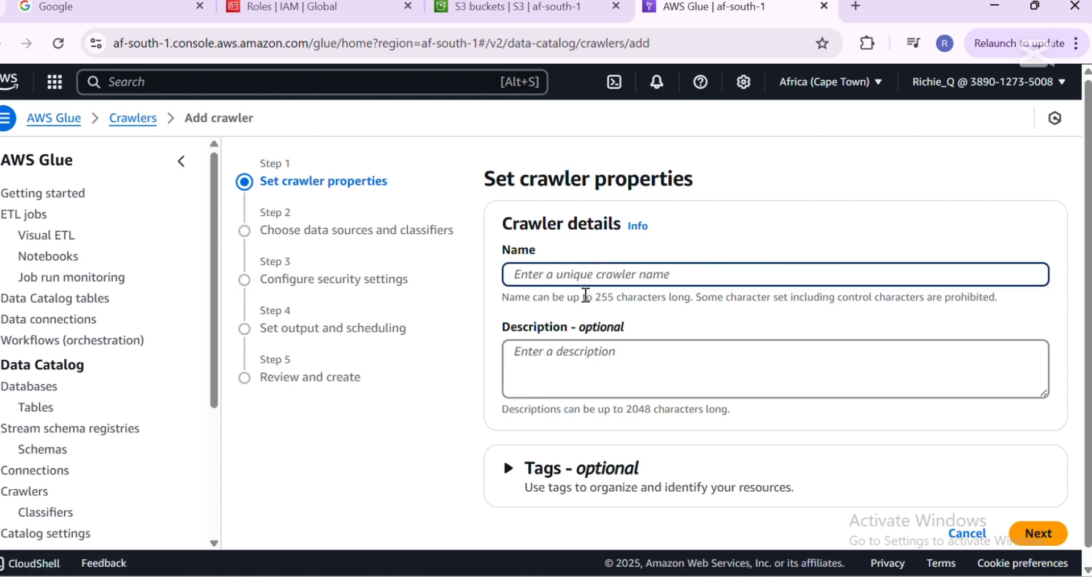
type("financial-crawler")
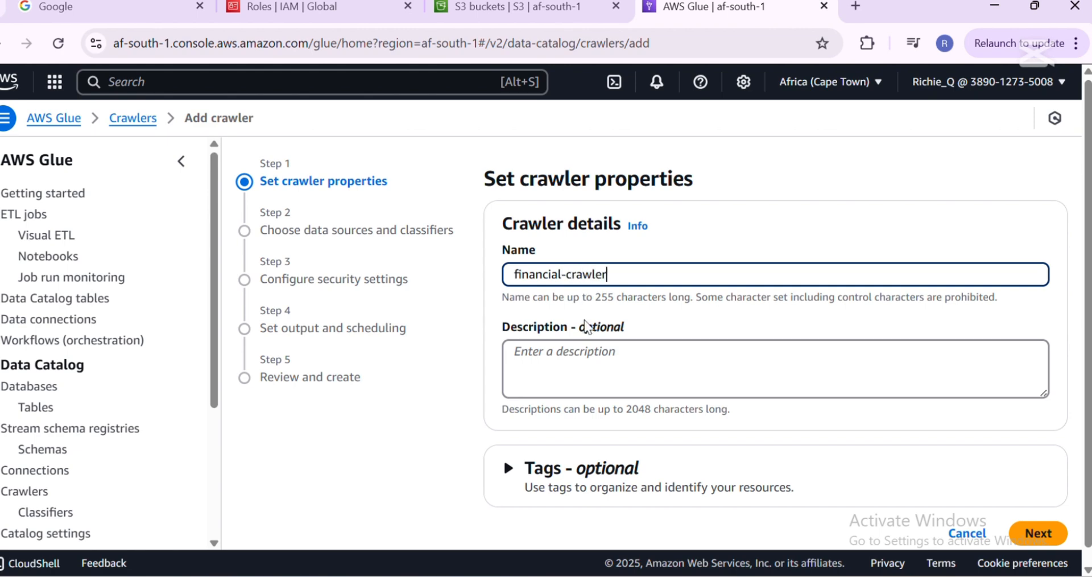
scroll(597, 333, "down", 1)
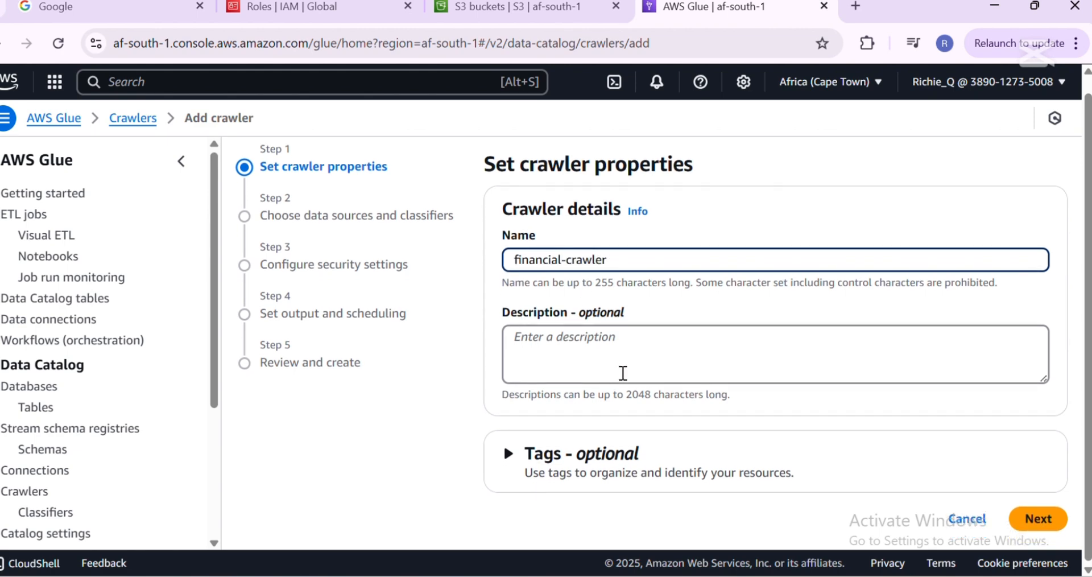
left_click(1039, 518)
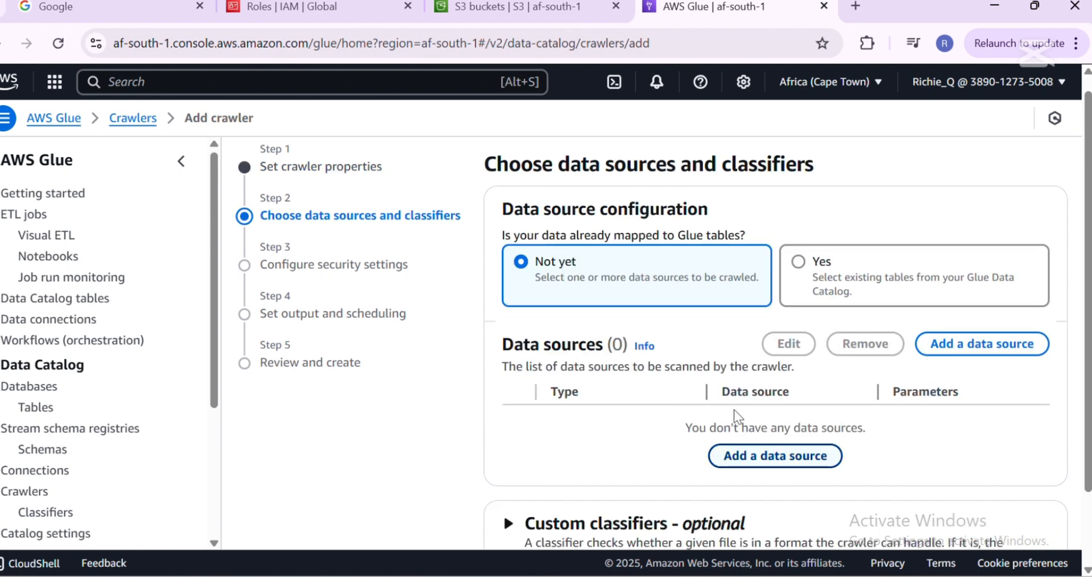
Add raw-financial-data-folder in financial-report-bucket-v1 as the crawler's S3 data source, without the path's trailing slash, and continue to the security settings
scroll(734, 410, "down", 2)
left_click(734, 376)
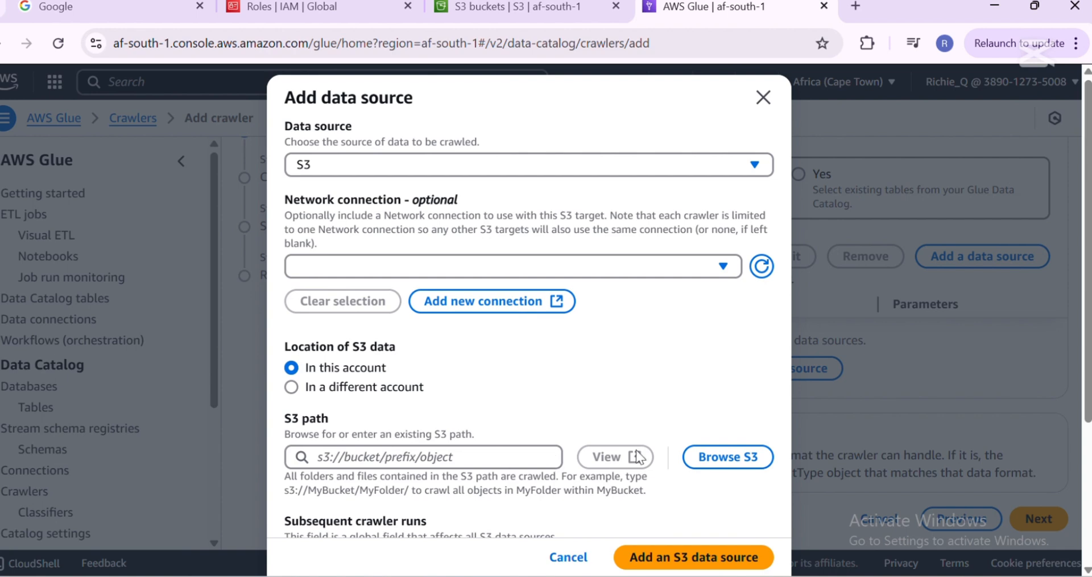
left_click(701, 467)
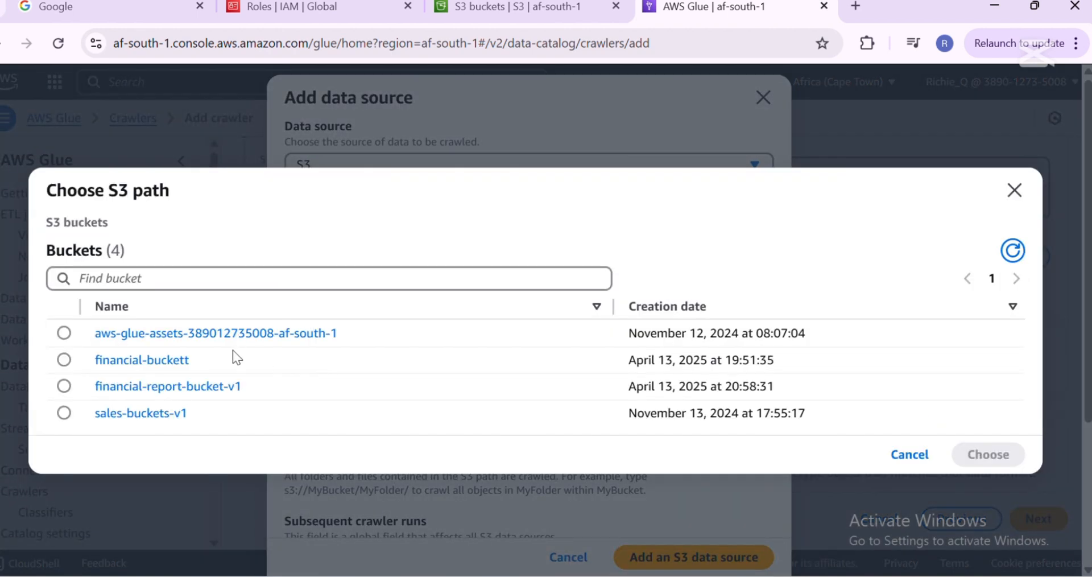
left_click(113, 389)
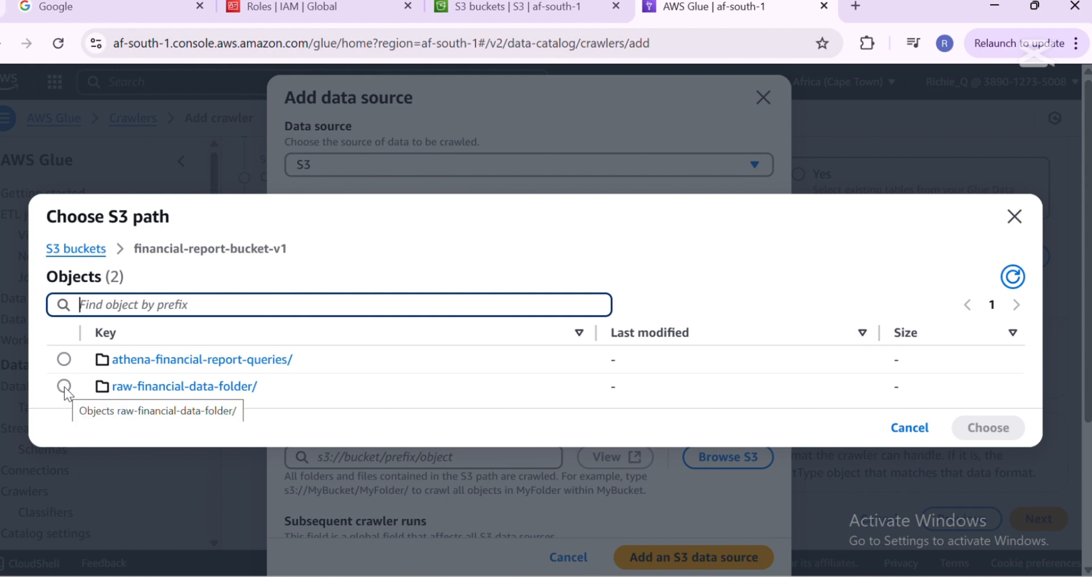
left_click(65, 387)
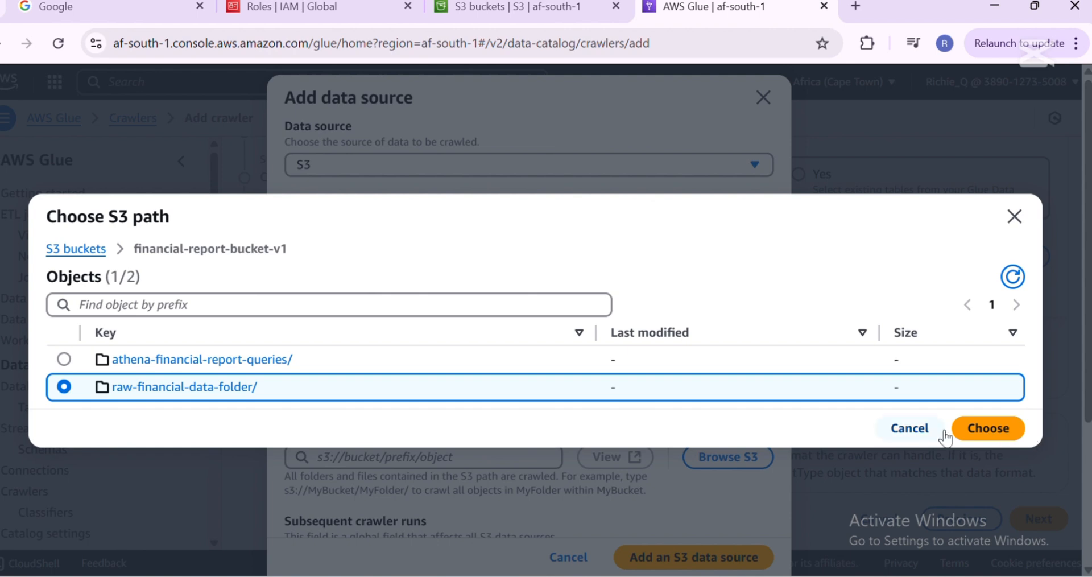
left_click(973, 441)
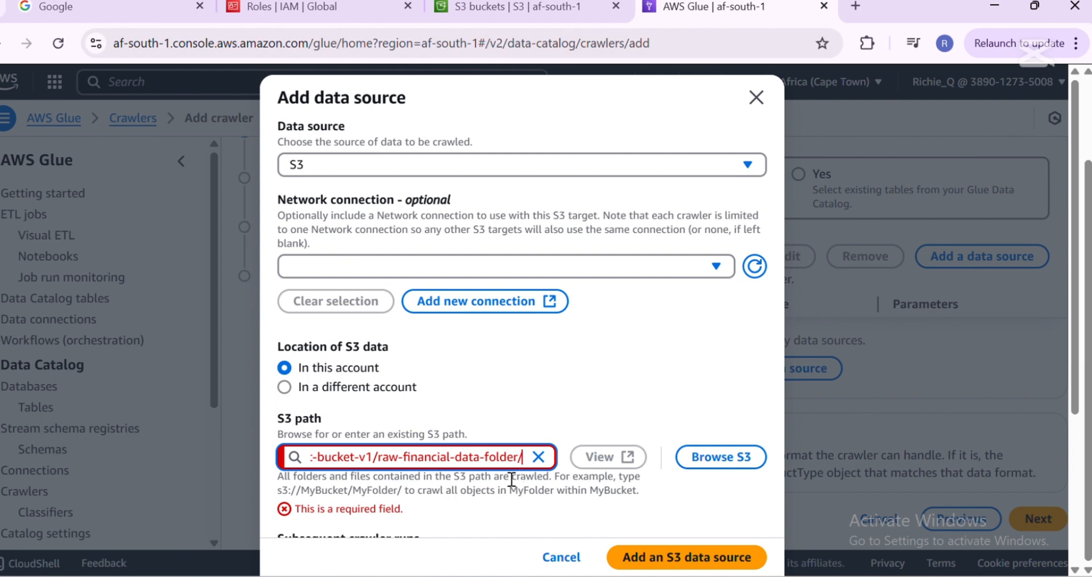
key("BackSpace")
scroll(604, 483, "down", 4)
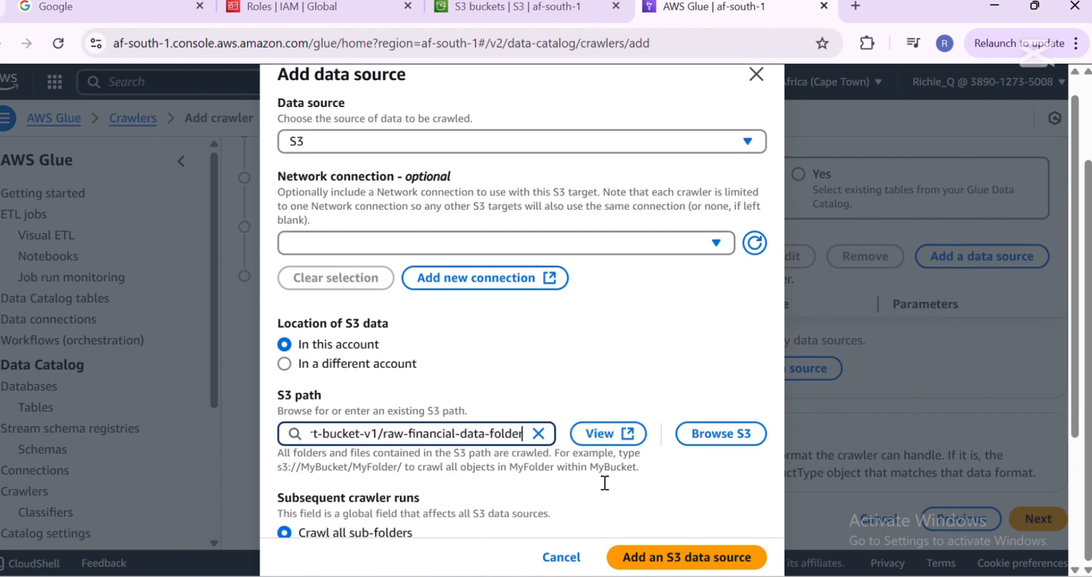
left_click(636, 547)
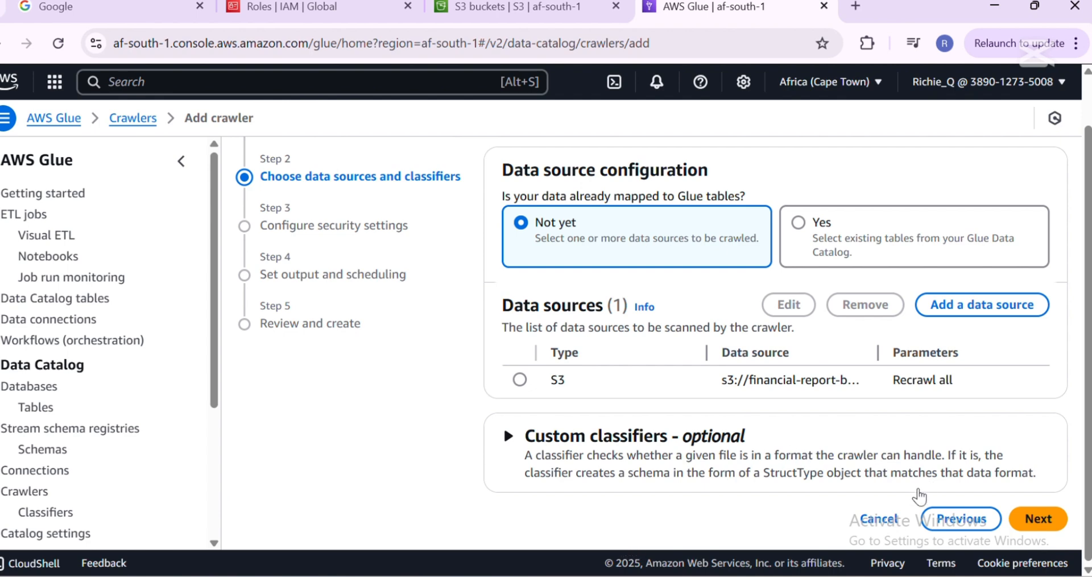
left_click(1033, 517)
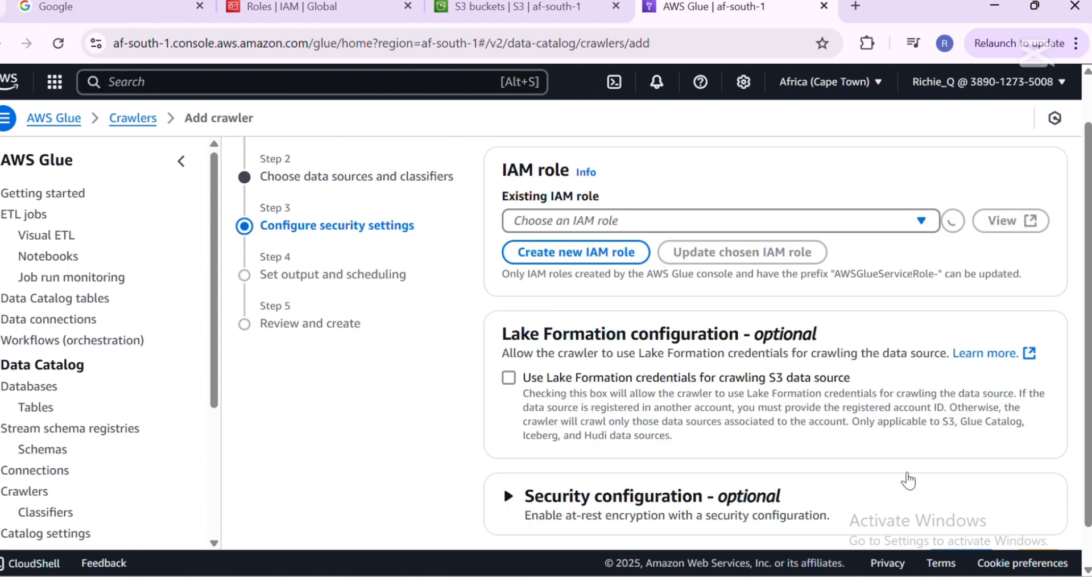
Assign fininacial-role-v2 as the crawler's existing IAM role and continue to output and scheduling
left_click(708, 221)
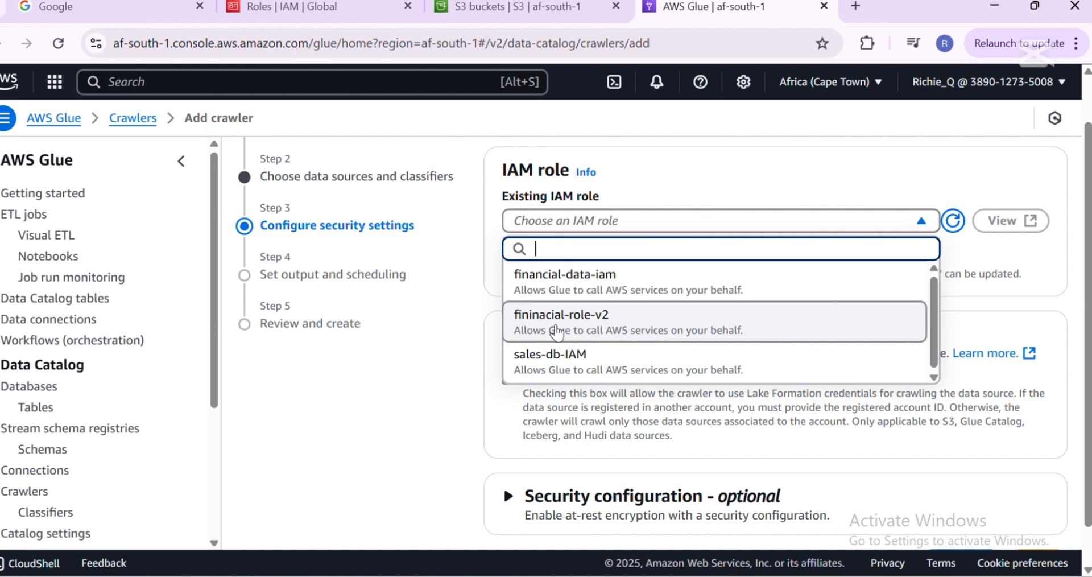
left_click(604, 325)
scroll(602, 327, "down", 1)
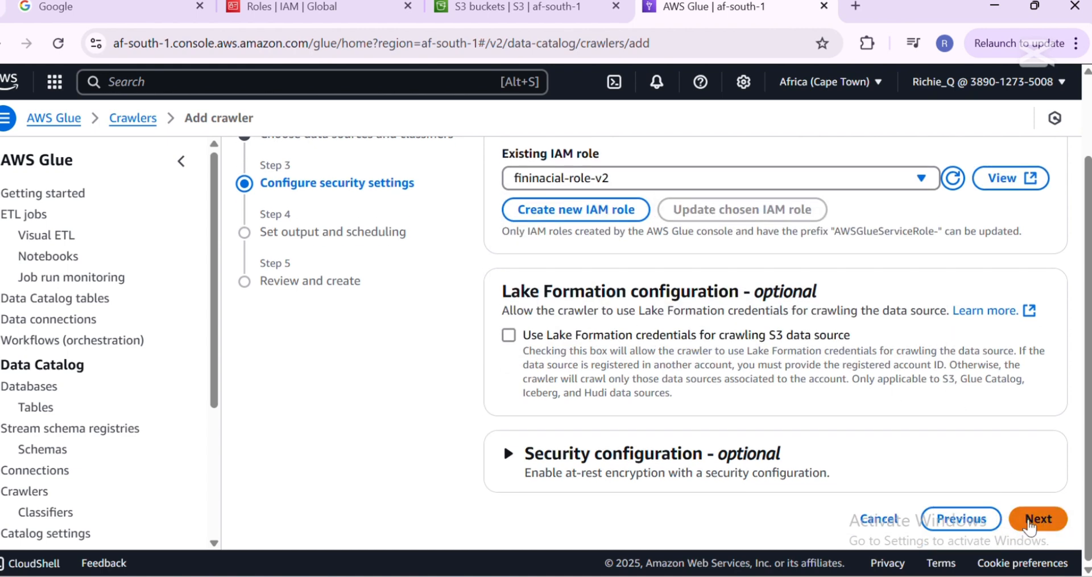
left_click(1028, 519)
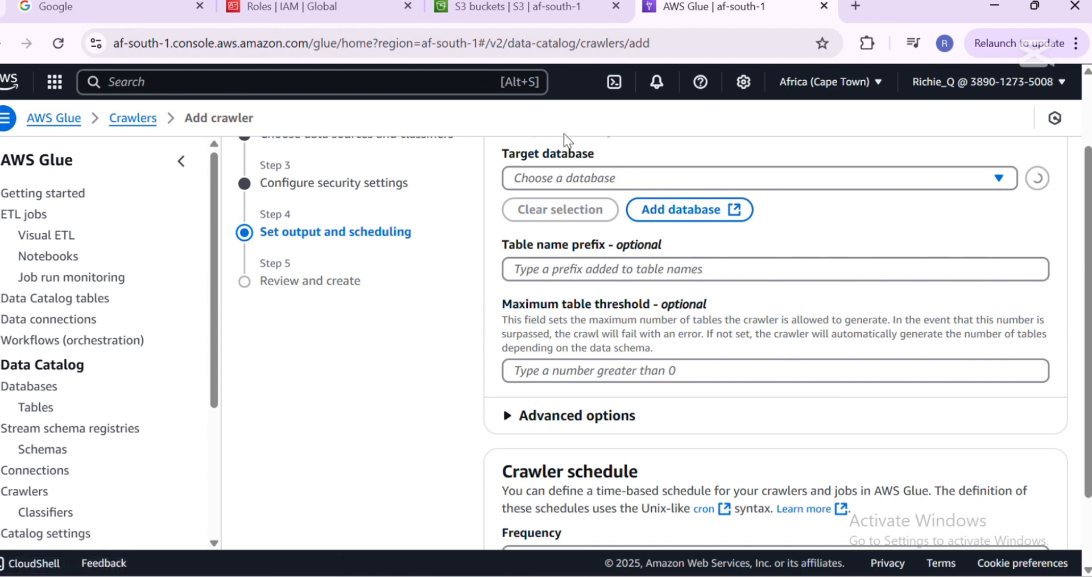
Set financial-db as the crawler's target database, keep the On demand frequency, and continue to the review
left_click(548, 184)
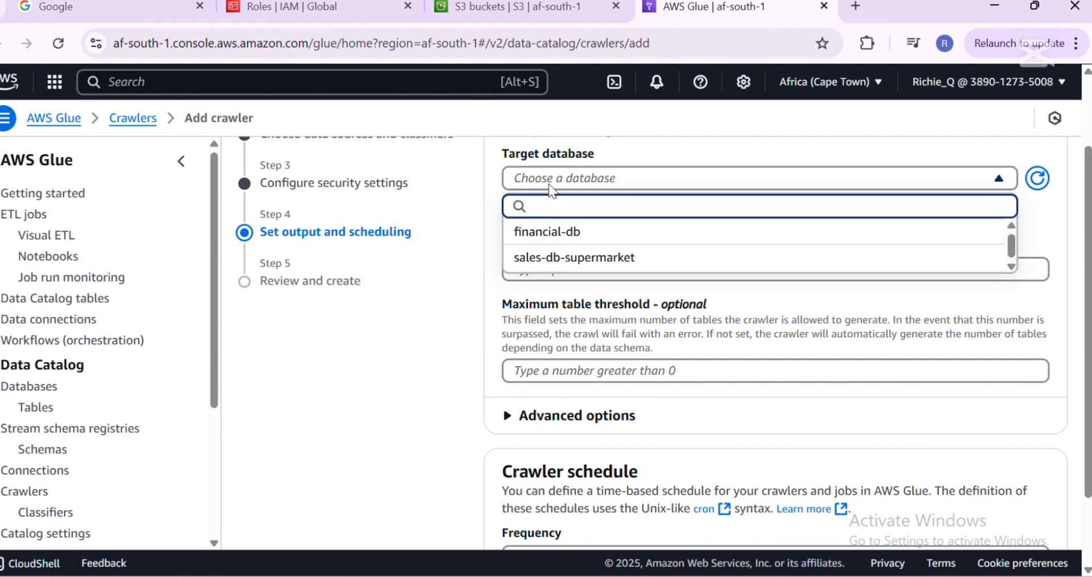
left_click(519, 239)
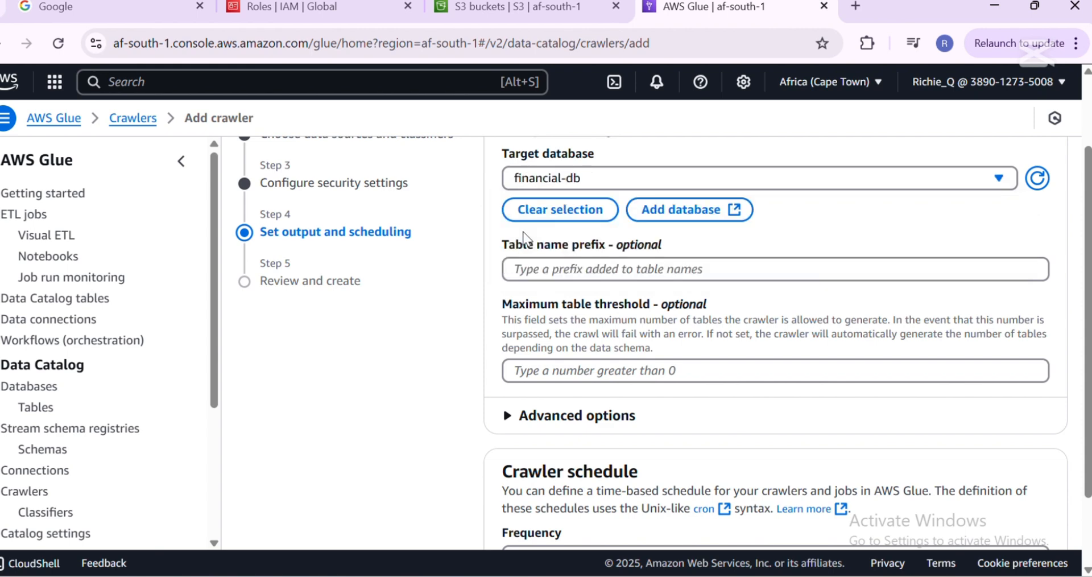
scroll(523, 238, "down", 2)
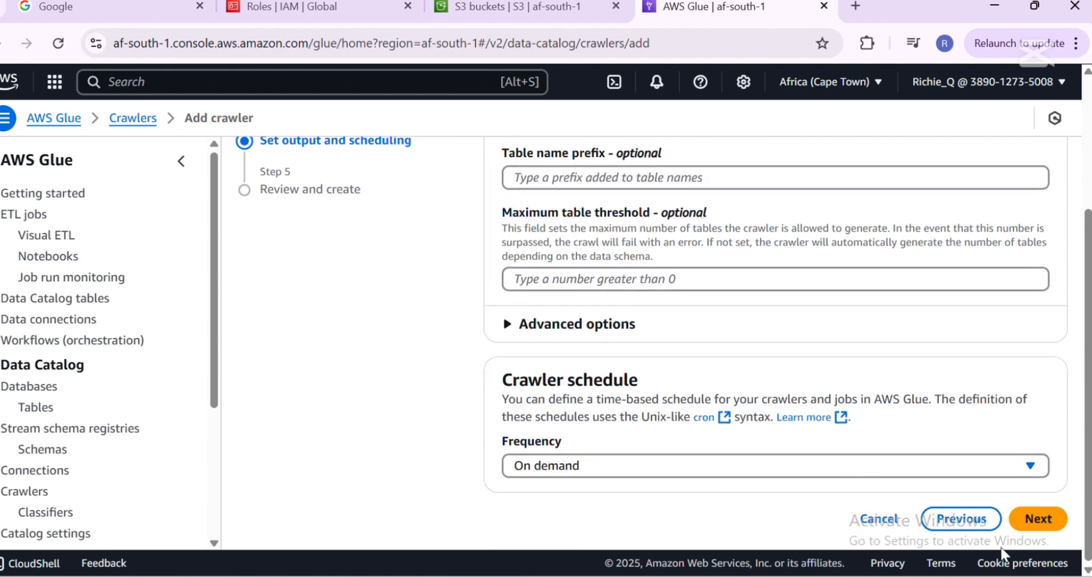
left_click(1022, 522)
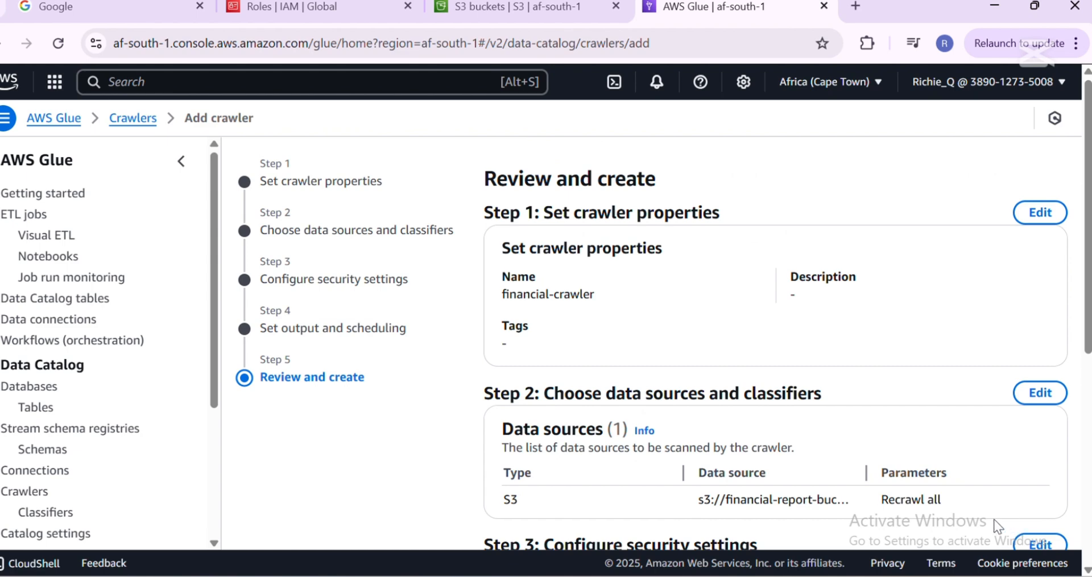
Review the settings of financial-crawler and create the crawler
scroll(858, 471, "down", 6)
scroll(855, 470, "up", 6)
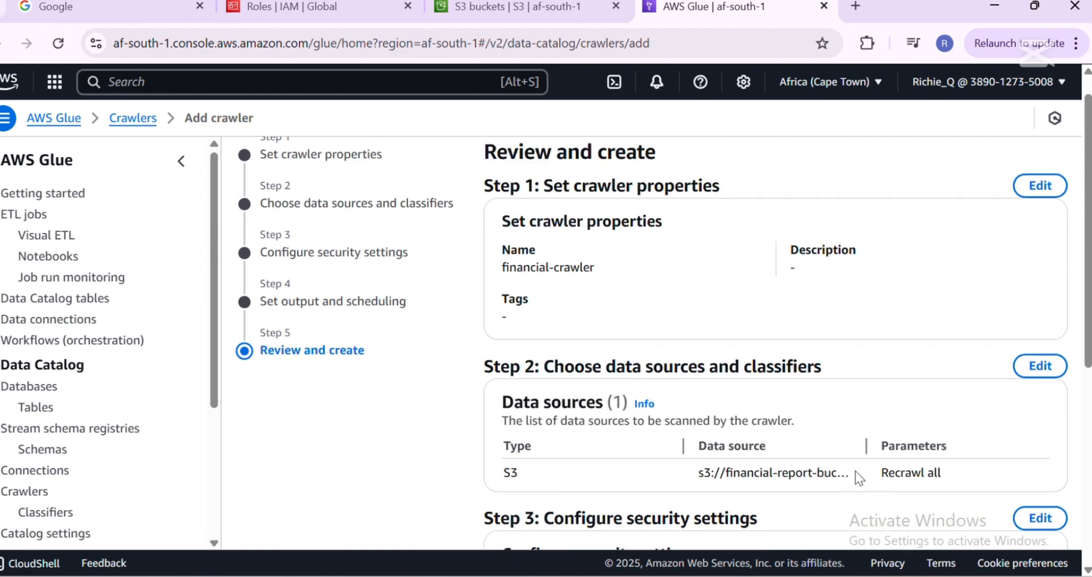
scroll(855, 471, "down", 6)
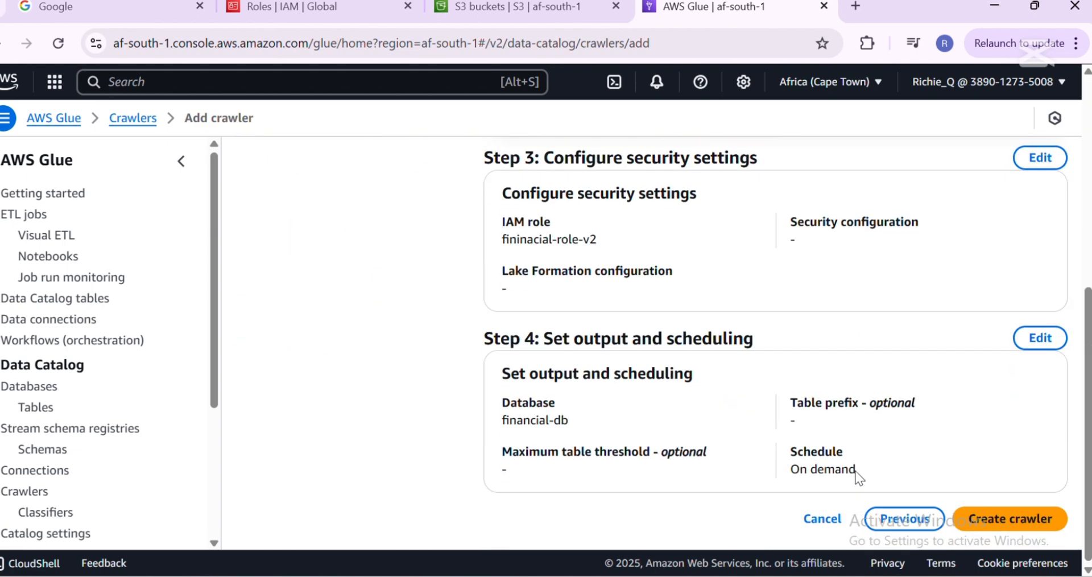
left_click(978, 526)
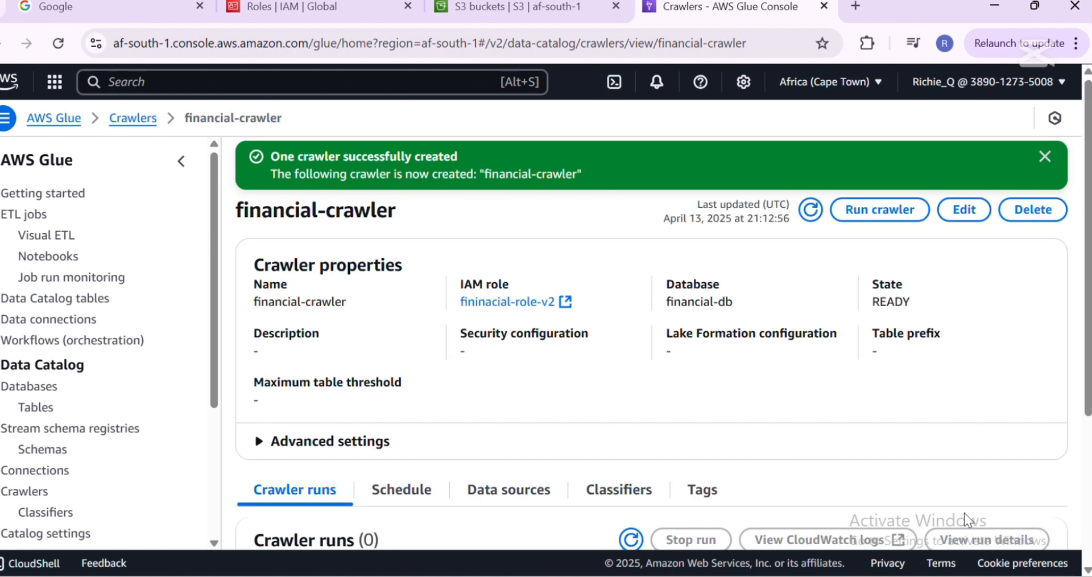
Run the newly created financial-crawler from its details page
scroll(329, 158, "down", 1)
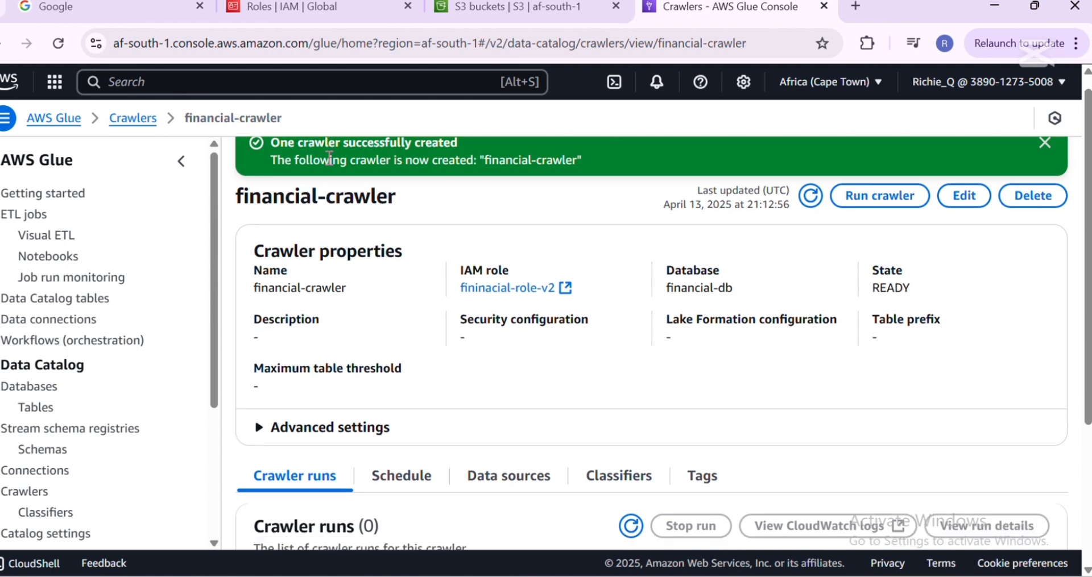
scroll(327, 170, "down", 3)
scroll(380, 198, "down", 1)
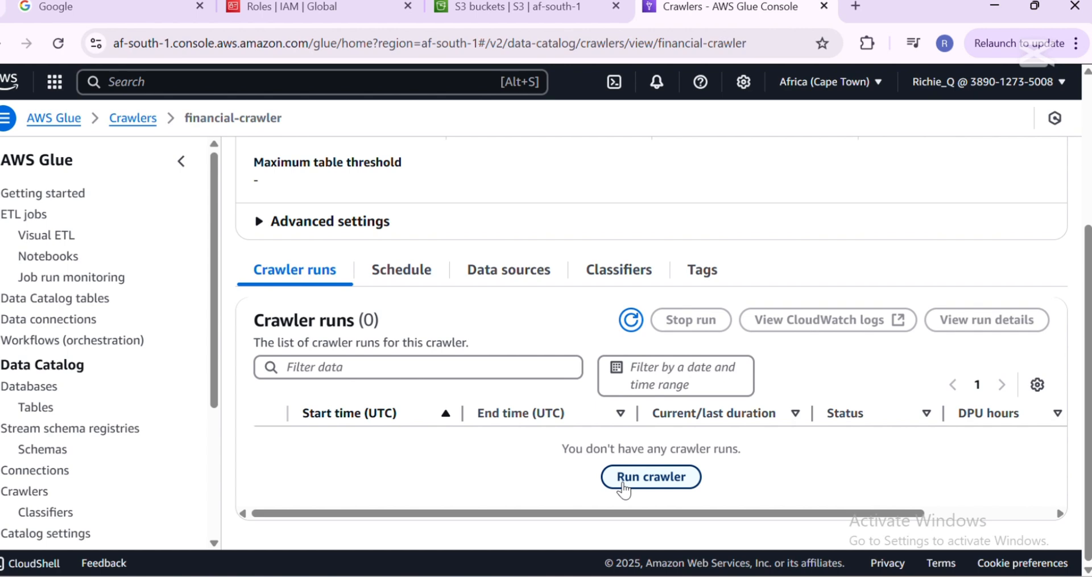
left_click(624, 488)
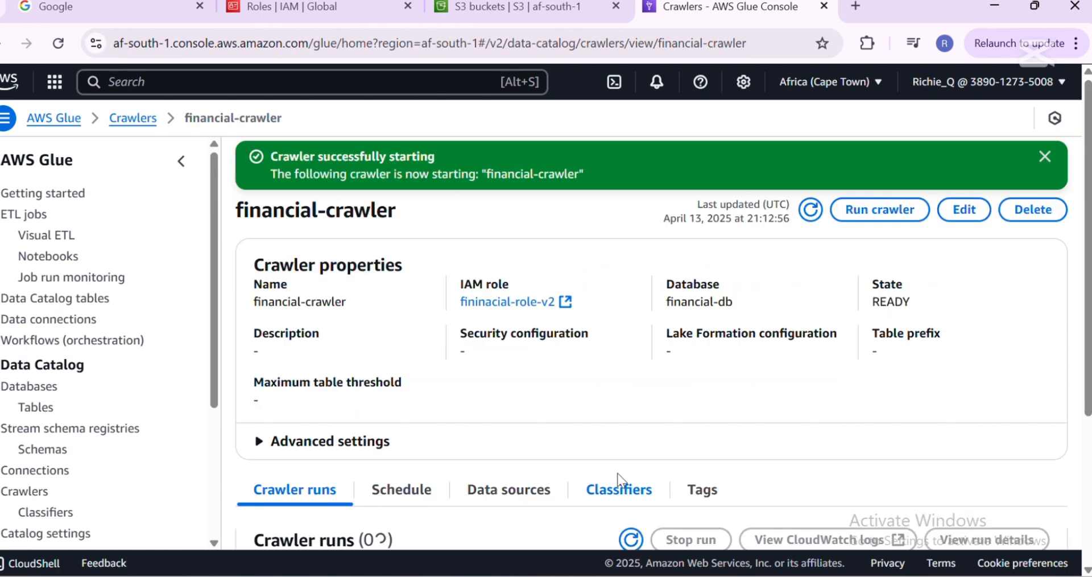
Check the status of the financial-crawler run in the list of crawler runs
scroll(579, 436, "down", 1)
scroll(576, 425, "down", 3)
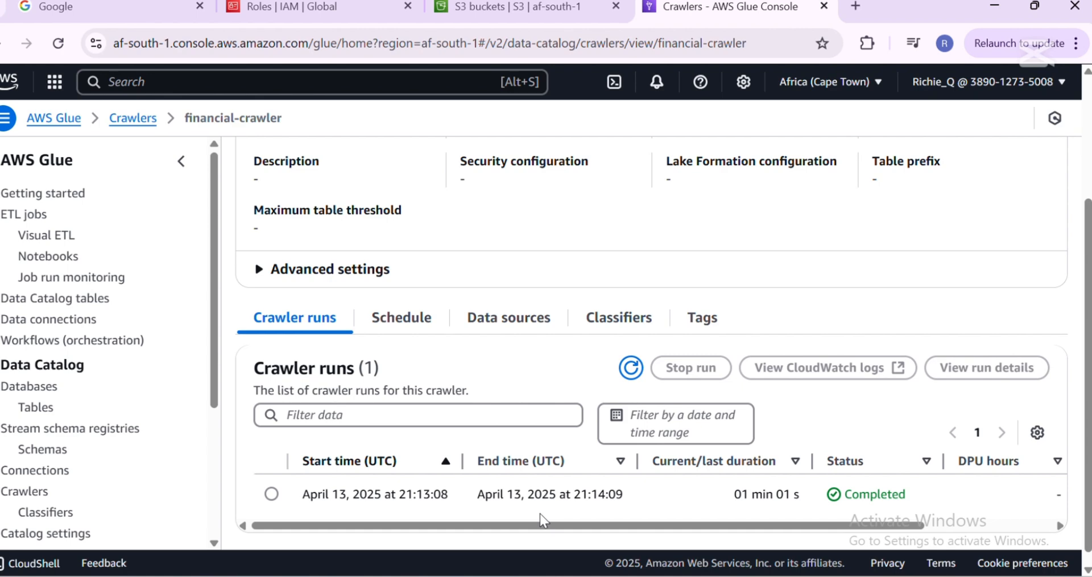
scroll(487, 404, "down", 1)
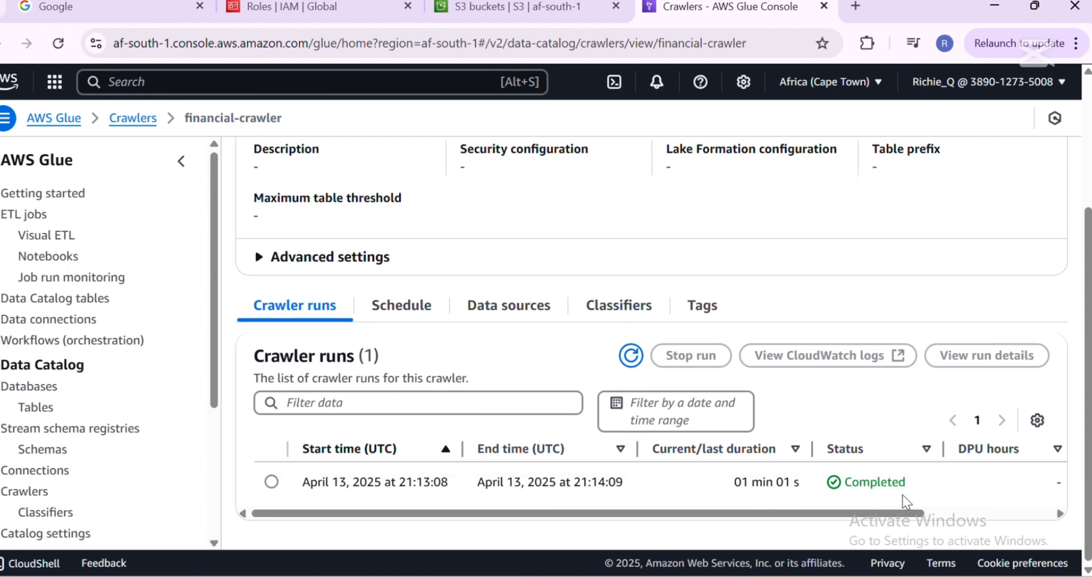
scroll(336, 449, "up", 1)
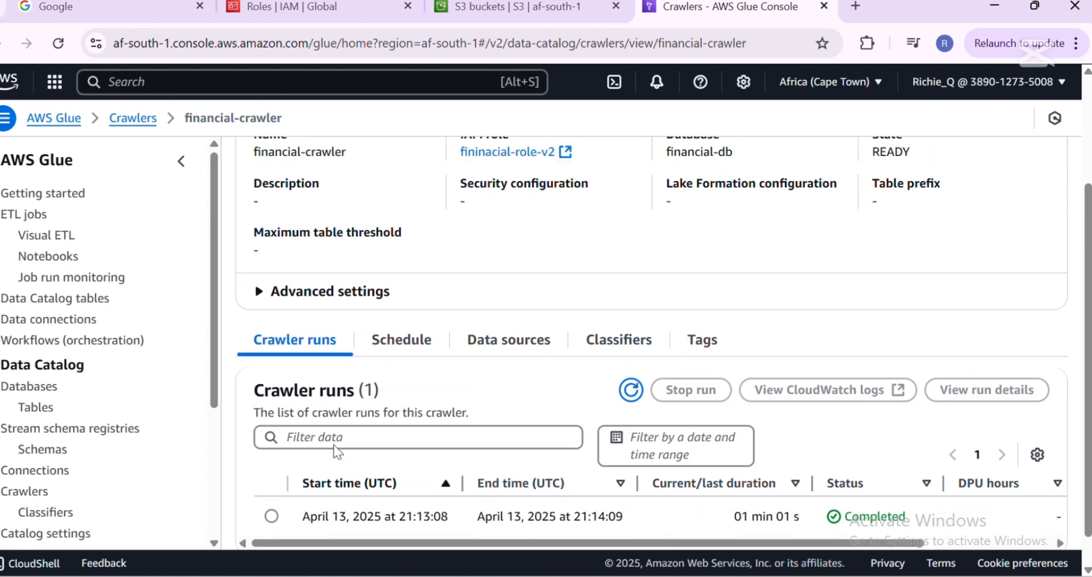
scroll(188, 307, "down", 1)
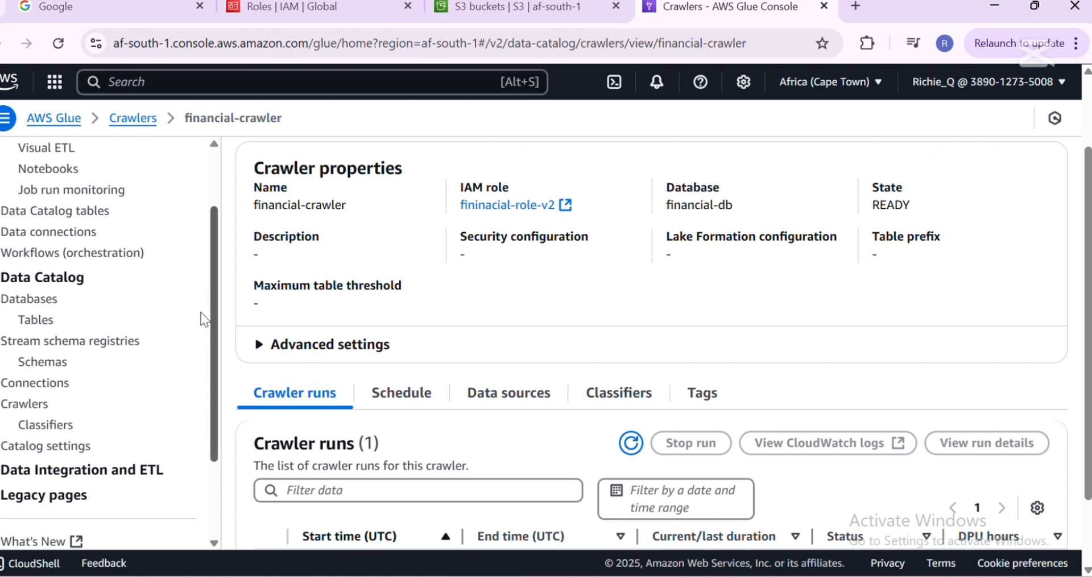
scroll(196, 313, "up", 3)
scroll(29, 427, "down", 2)
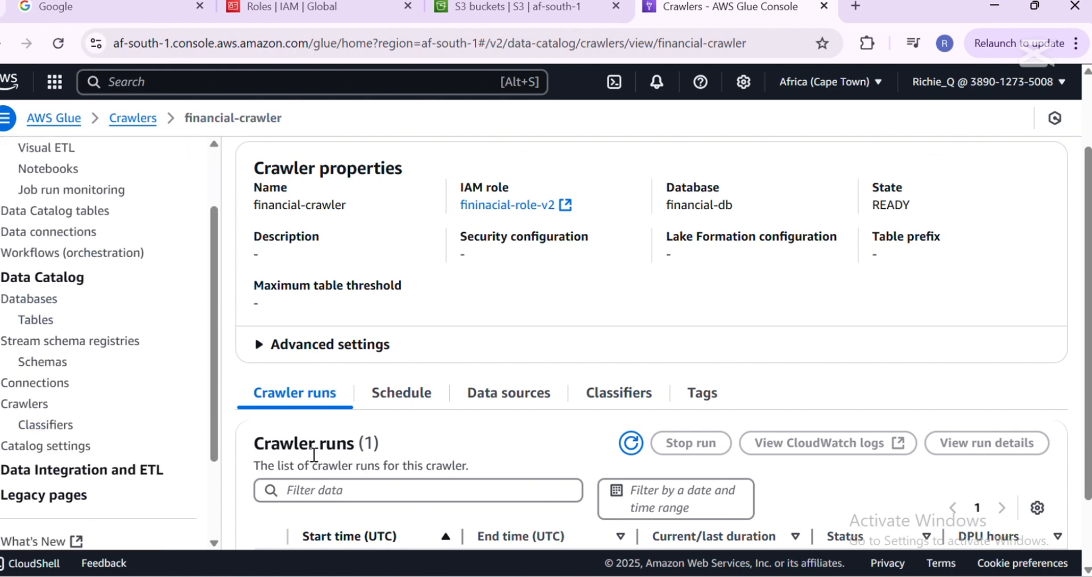
scroll(310, 427, "up", 2)
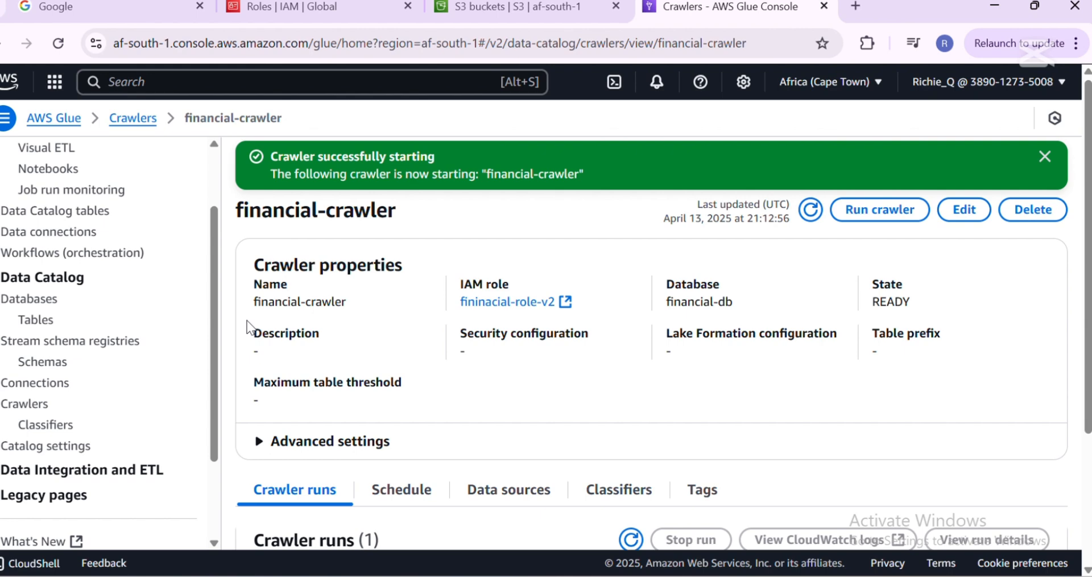
scroll(191, 273, "up", 1)
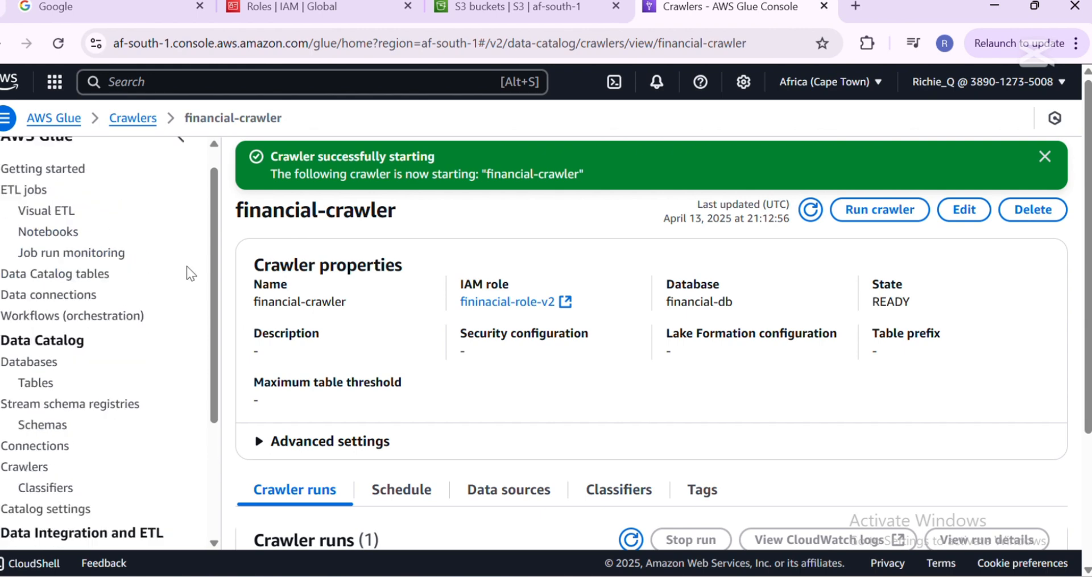
scroll(190, 273, "up", 1)
Search the AWS services for athena and open the Athena query editor
left_click(149, 82)
type("a")
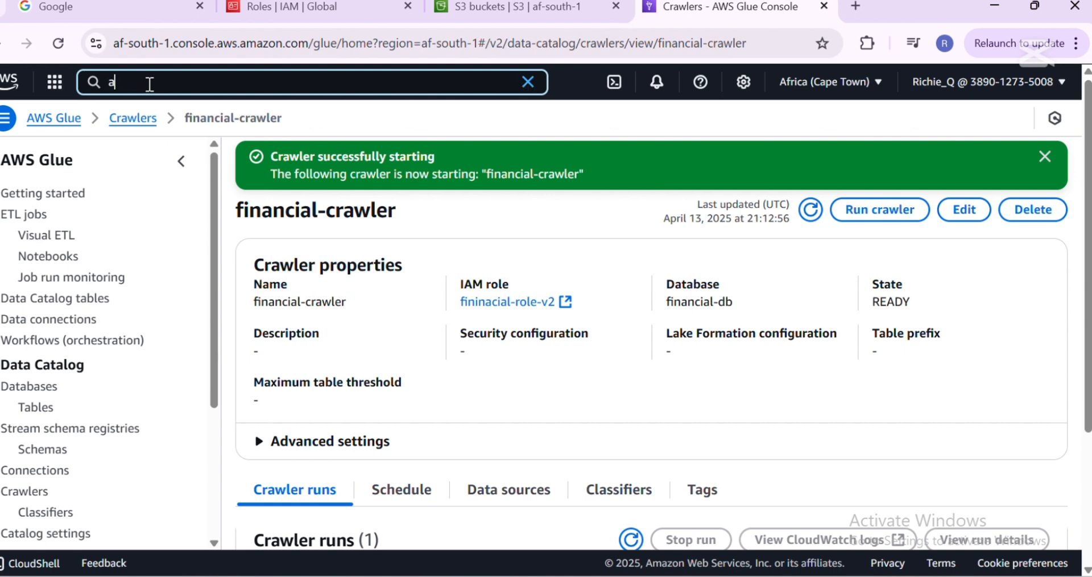
type("thena")
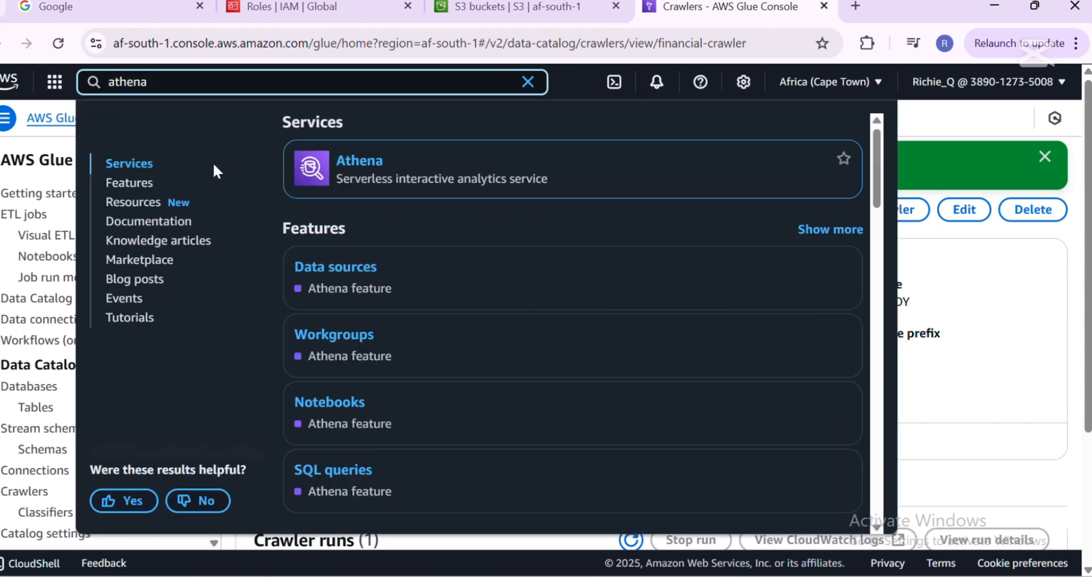
right_click(341, 165)
key("Escape")
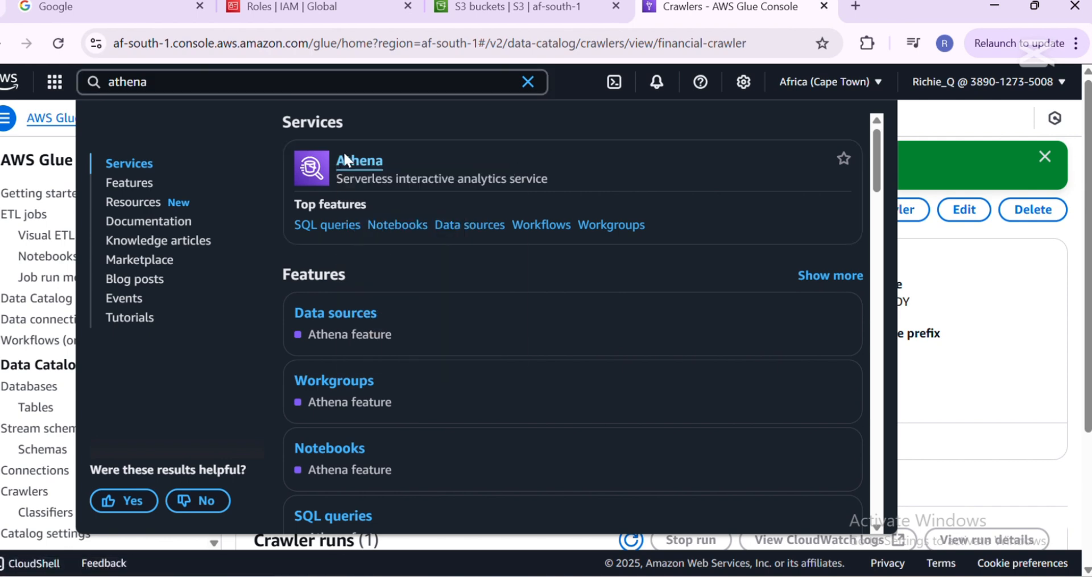
left_click(342, 156)
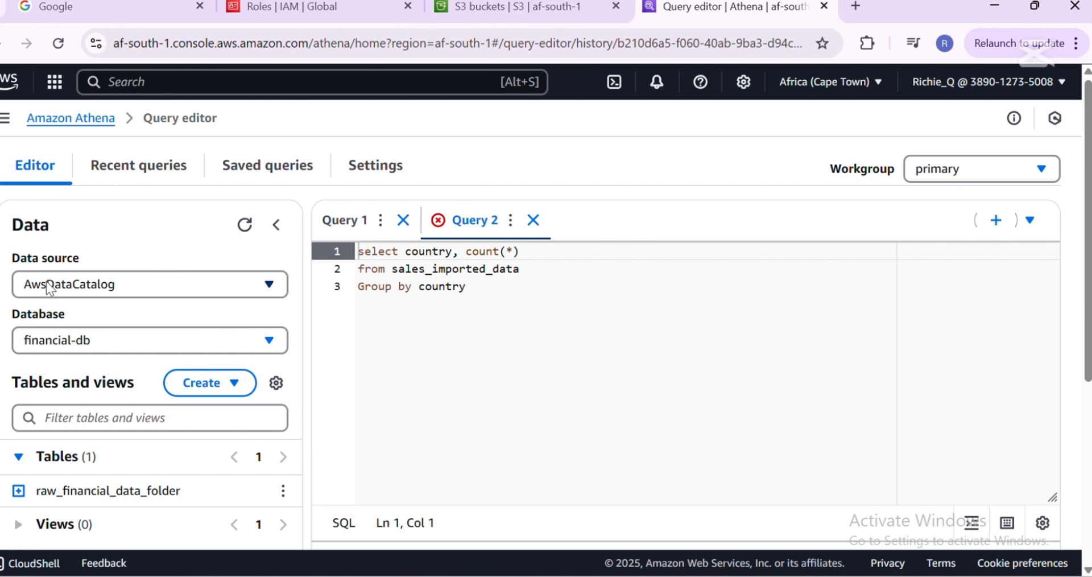
Open Athena's query result location for editing and browse S3 into the bucket financial-report-bucket-v1
left_click(369, 163)
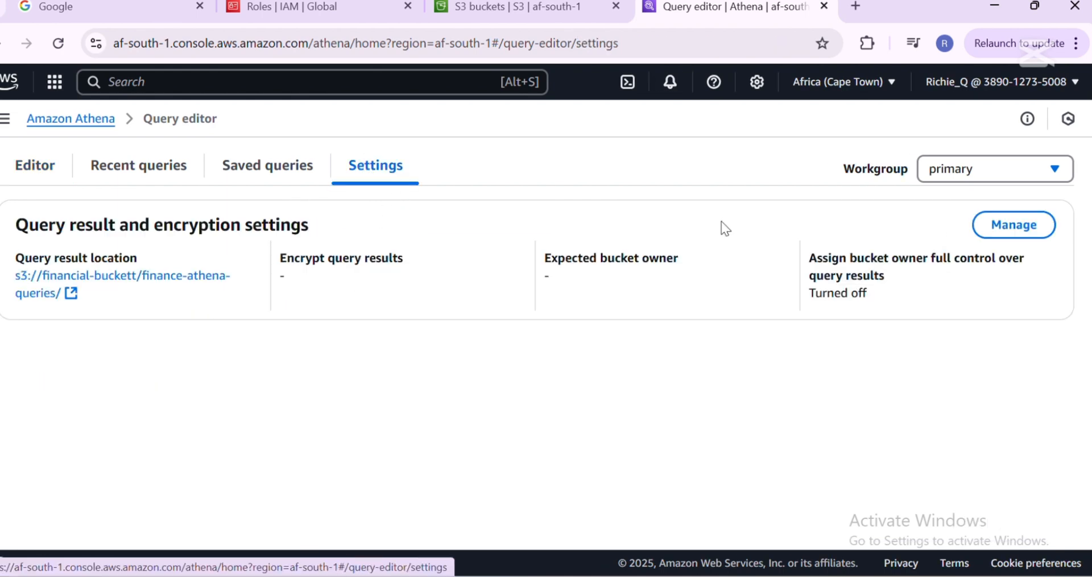
left_click(1006, 225)
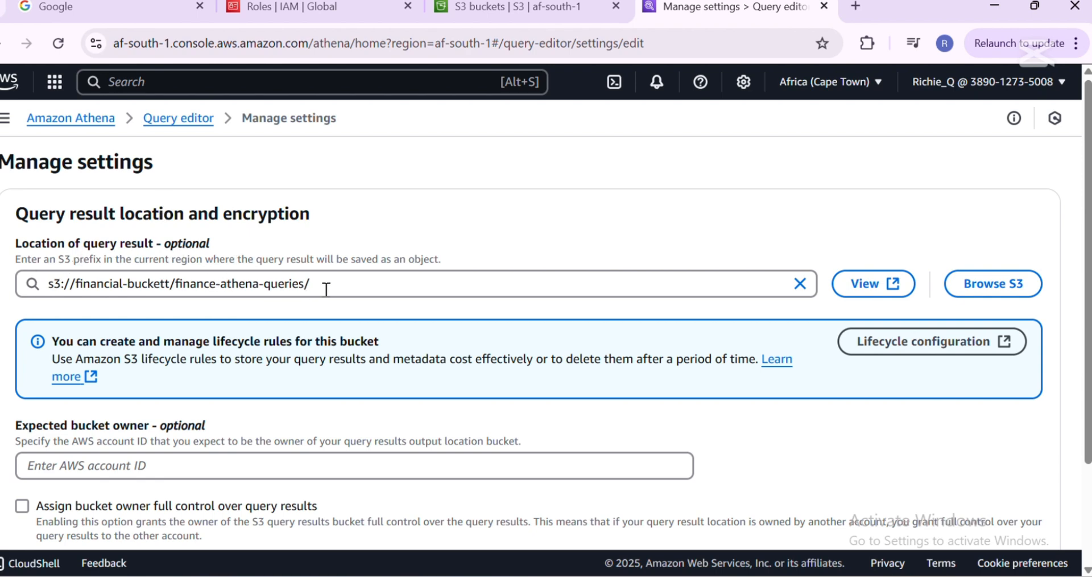
left_click(995, 283)
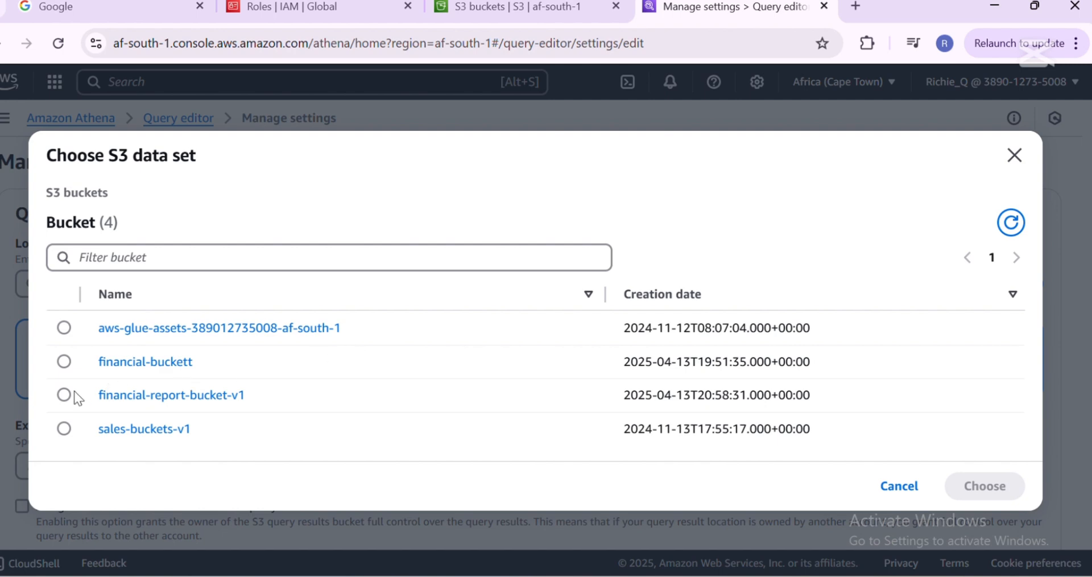
left_click(121, 400)
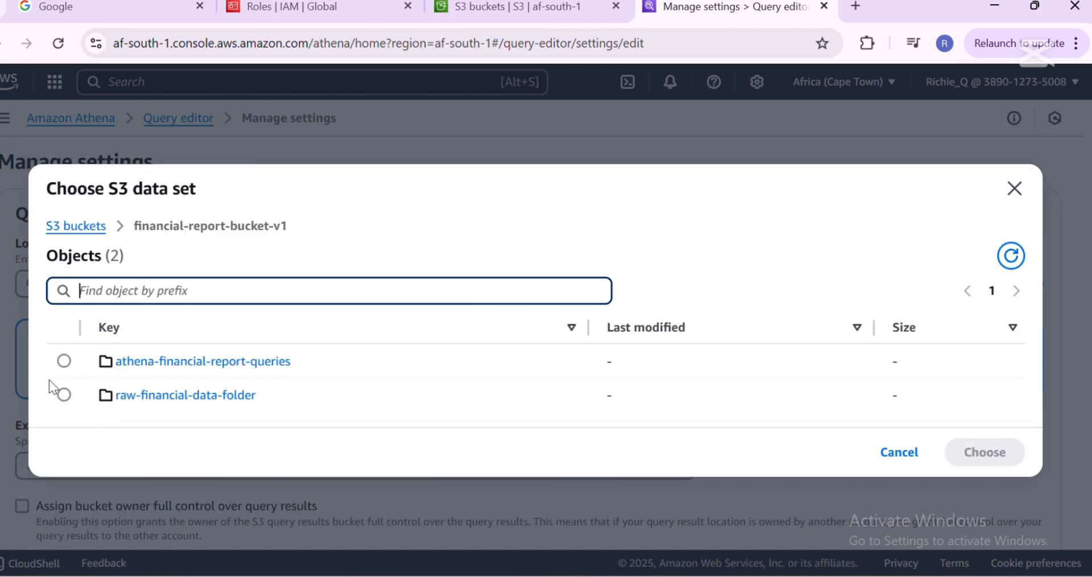
Set the query result location to s3://financial-report-bucket-v1/athena-financial-report-queries and save the settings
left_click(63, 363)
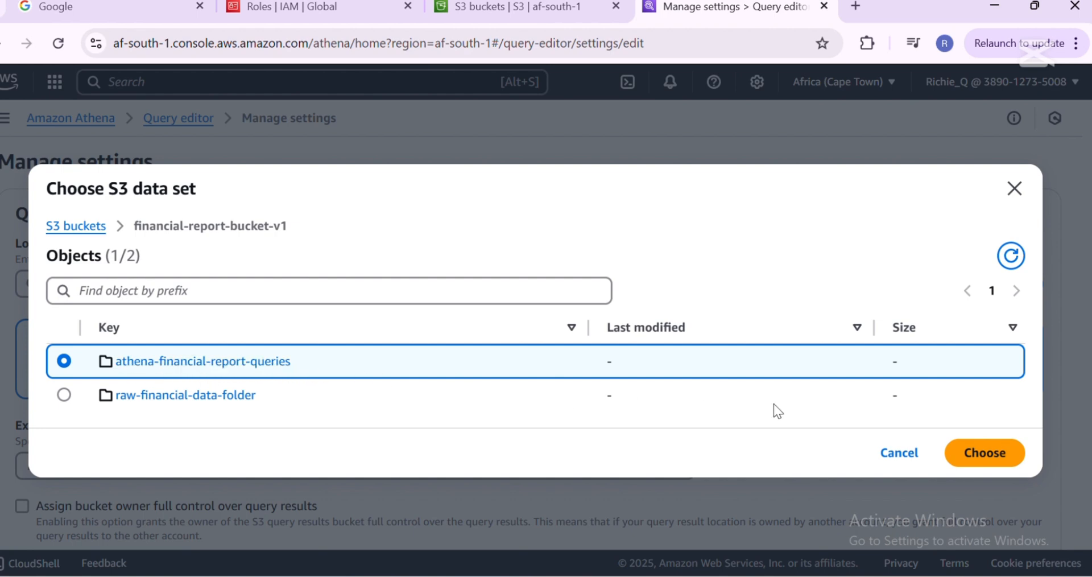
left_click(976, 452)
scroll(706, 407, "down", 3)
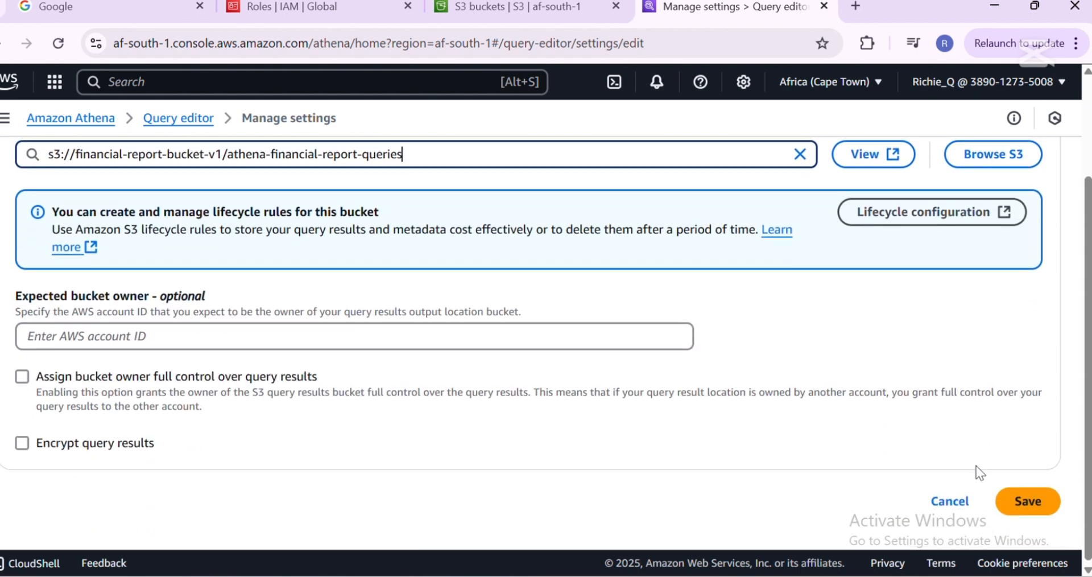
left_click(1026, 501)
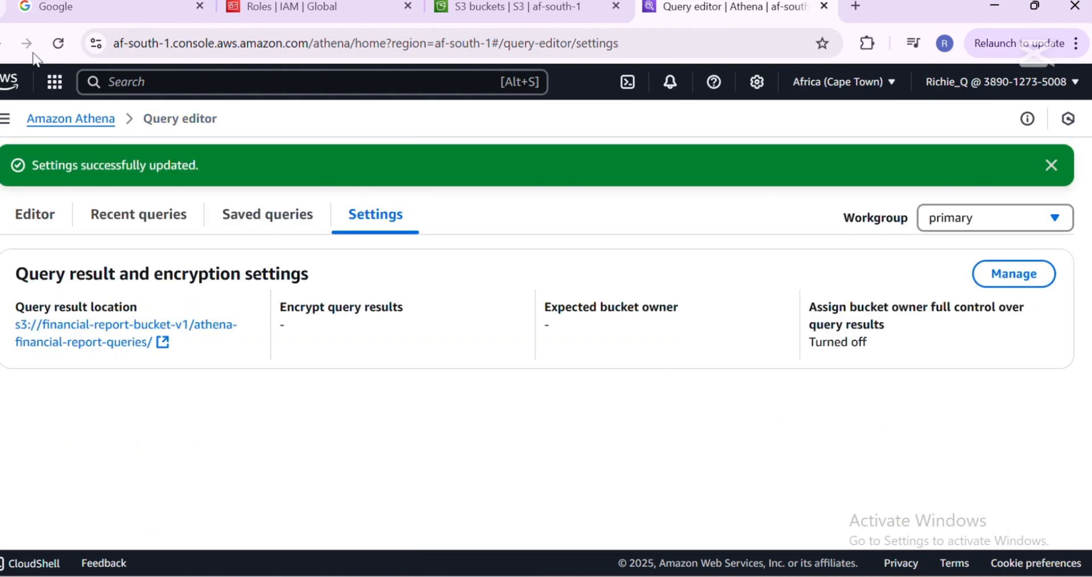
Open the query editor from the Athena landing page and check the data source and database choices, keeping financial-db selected
left_click(80, 128)
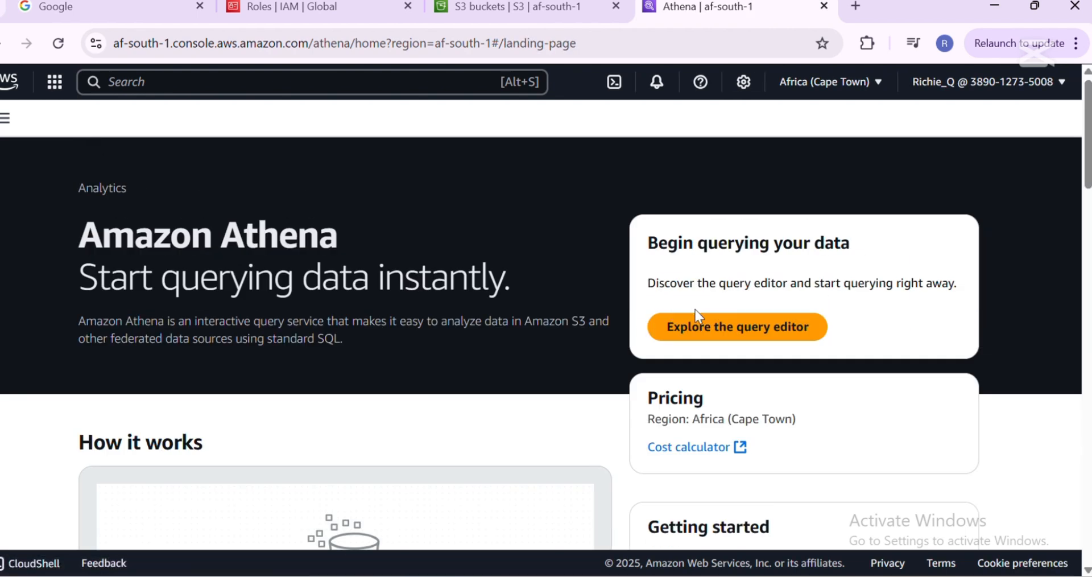
left_click(695, 325)
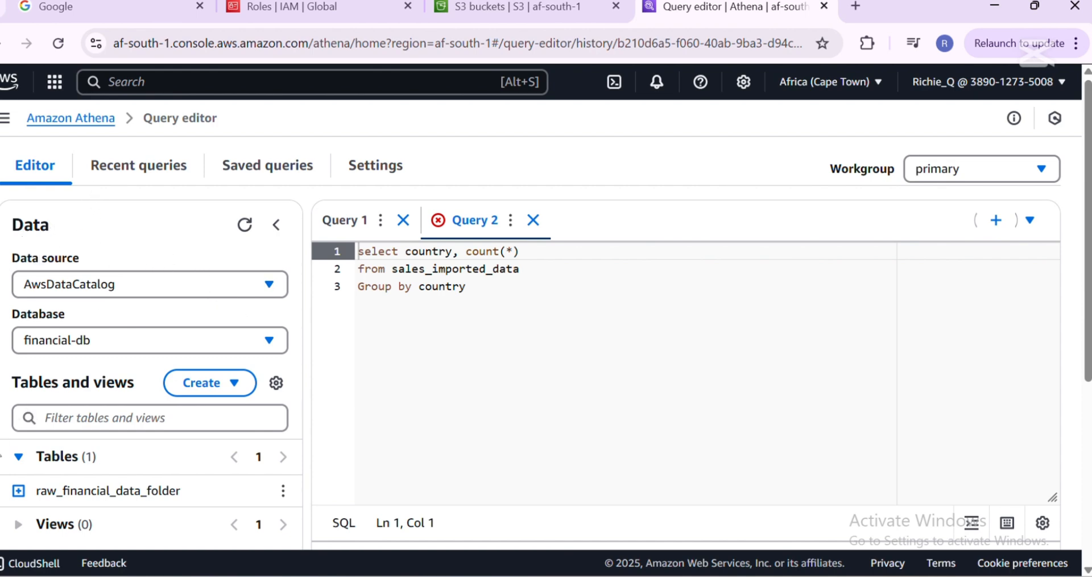
left_click(248, 294)
left_click(248, 294)
left_click(173, 338)
left_click(174, 340)
left_click(177, 345)
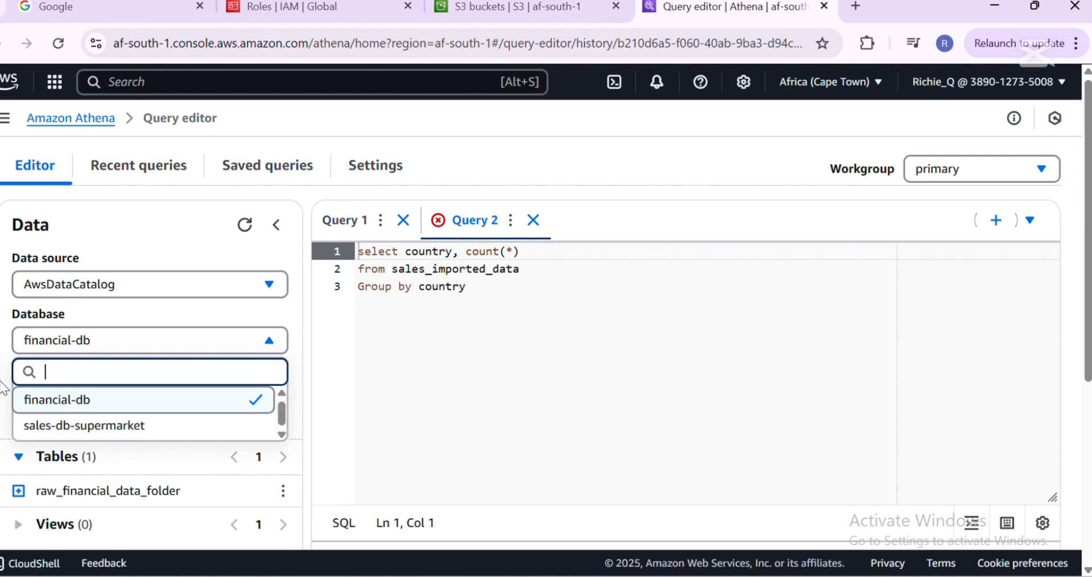
left_click(2, 385)
Expand the raw_financial_data_folder table and examine its column names and data types
scroll(6, 381, "down", 1)
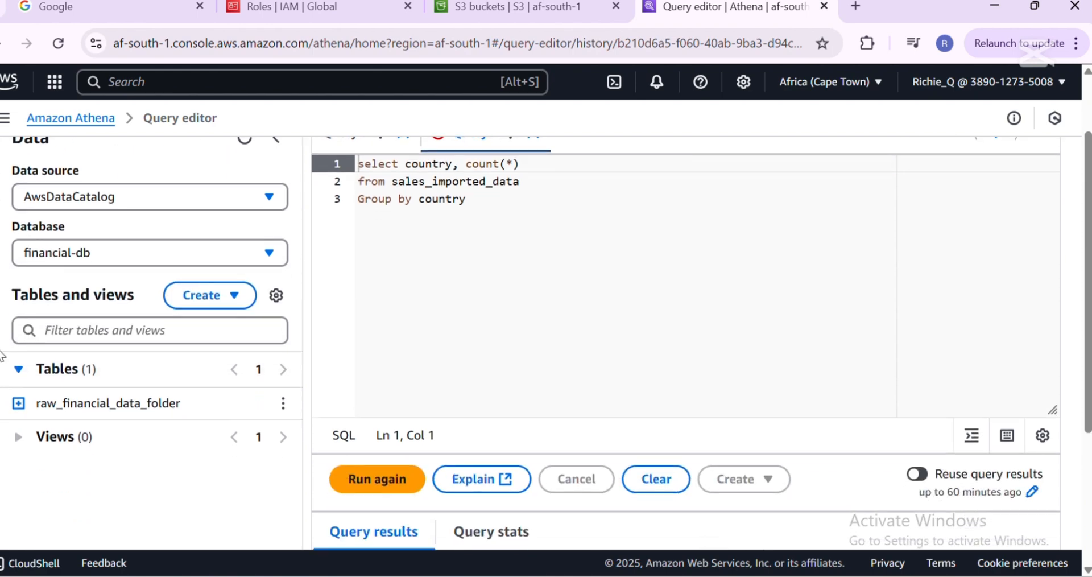
scroll(5, 353, "down", 3)
scroll(28, 313, "up", 1)
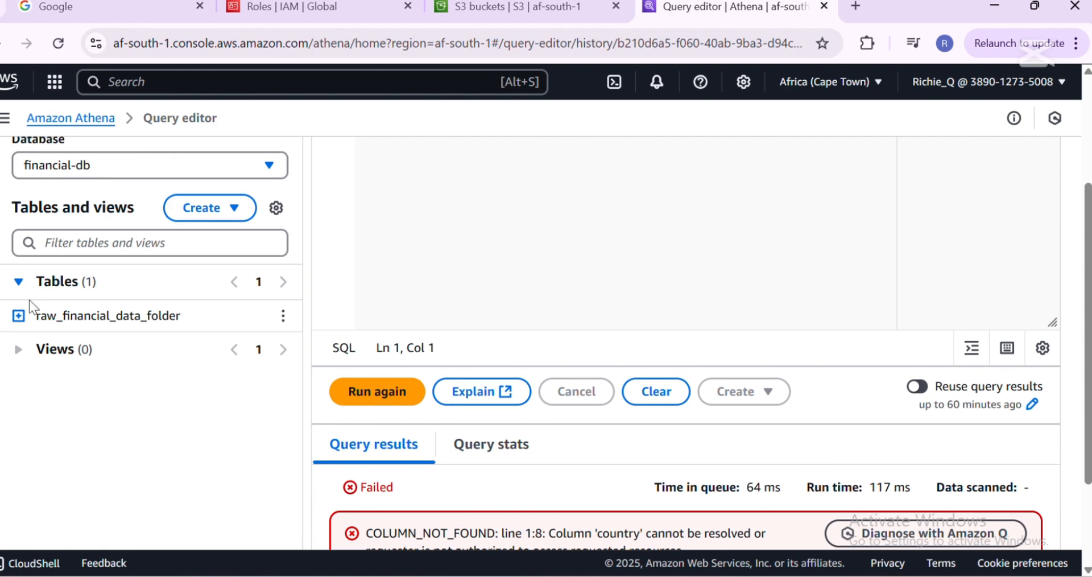
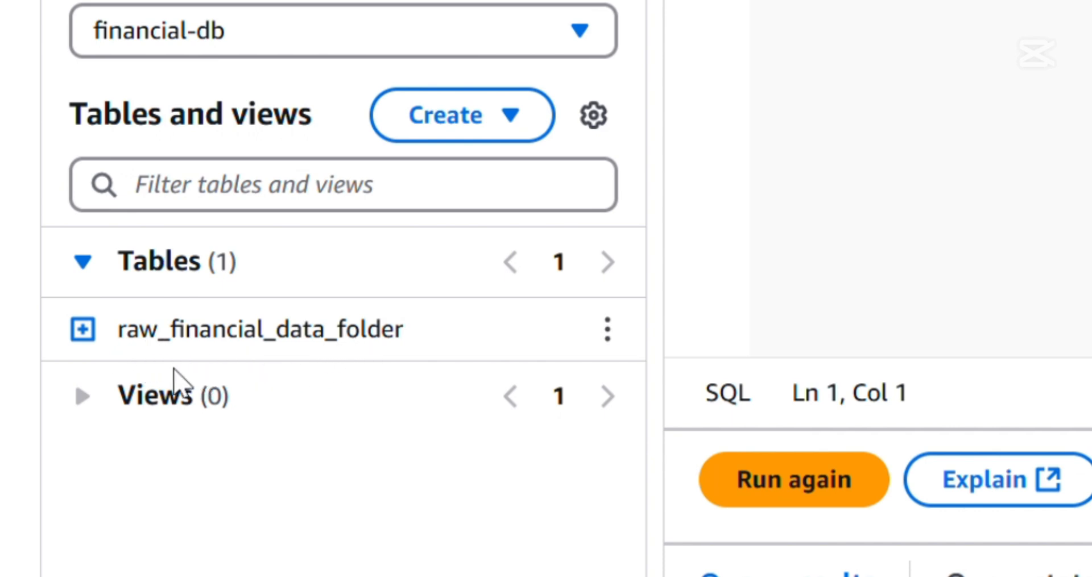
left_click(83, 340)
scroll(81, 350, "down", 3)
scroll(84, 355, "up", 3)
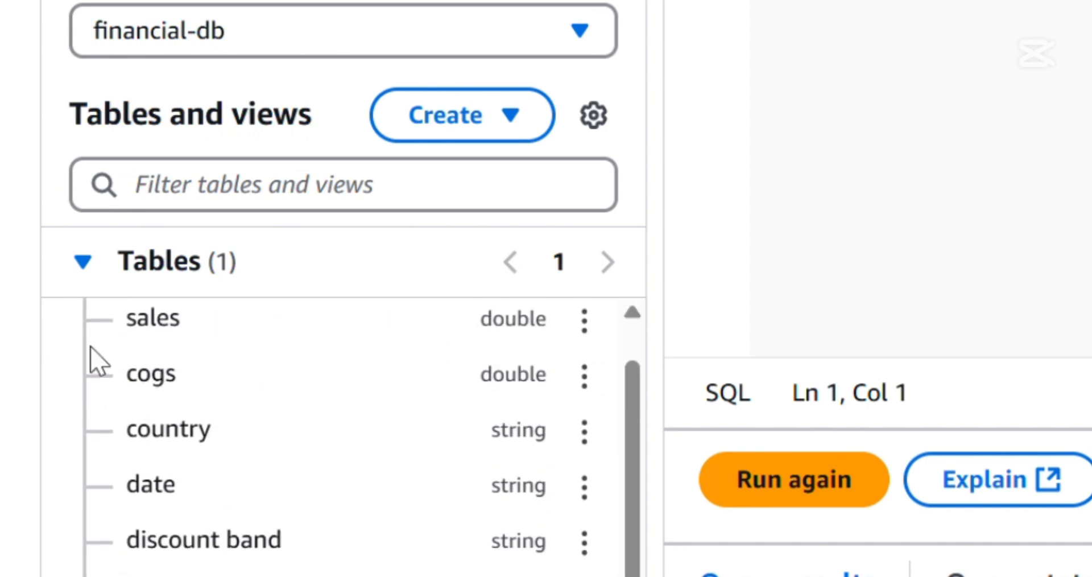
scroll(88, 363, "down", 3)
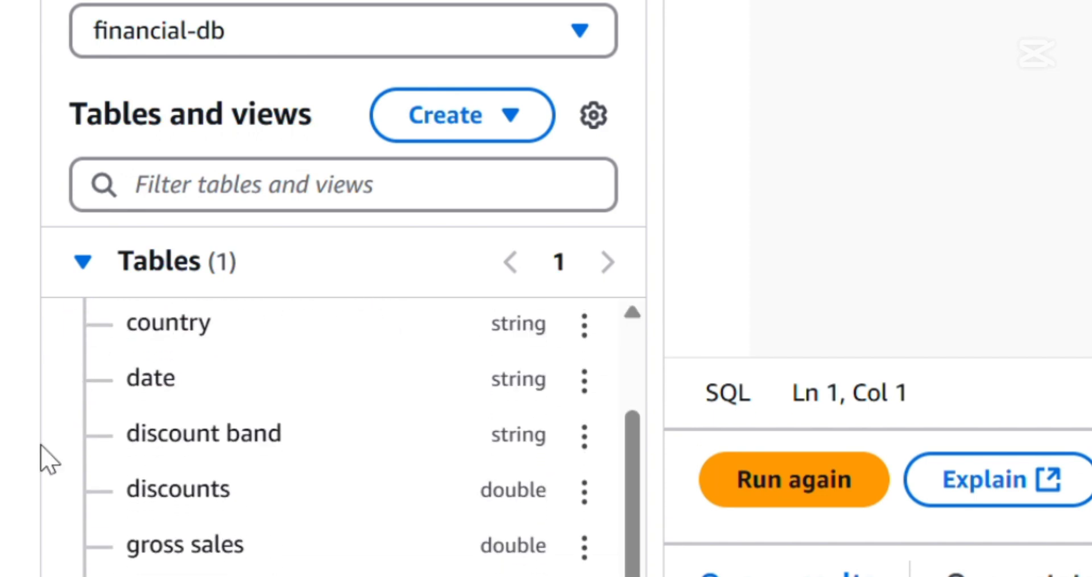
scroll(46, 453, "down", 5)
scroll(46, 453, "up", 6)
scroll(499, 353, "up", 1)
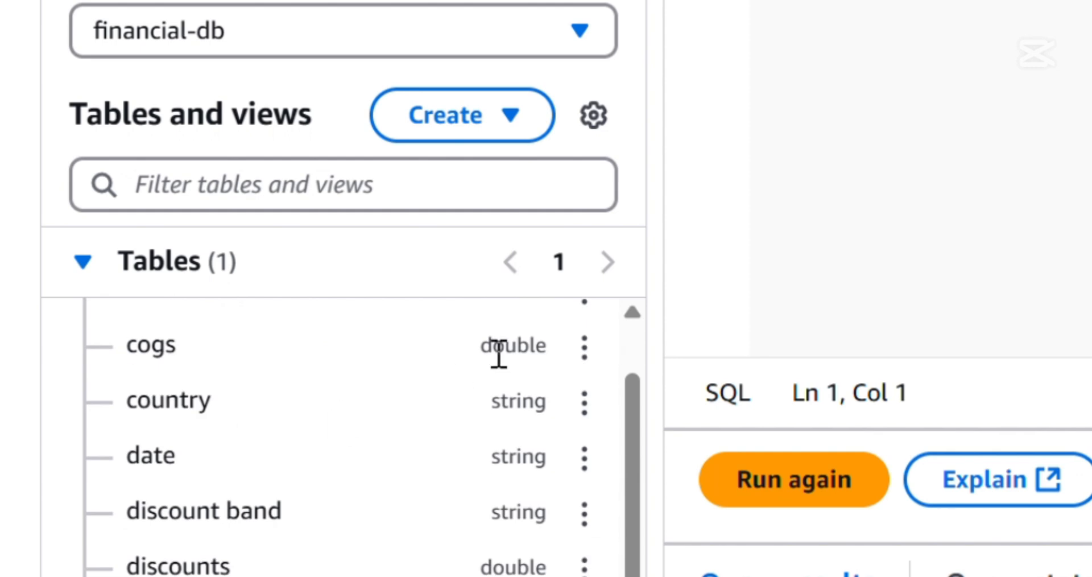
scroll(405, 545, "down", 8)
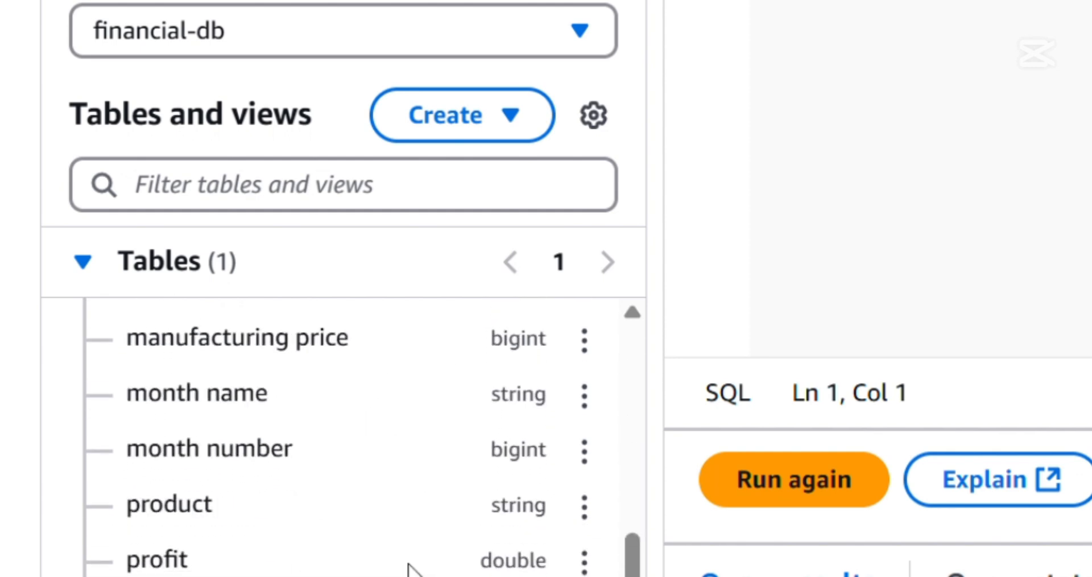
scroll(89, 264, "up", 8)
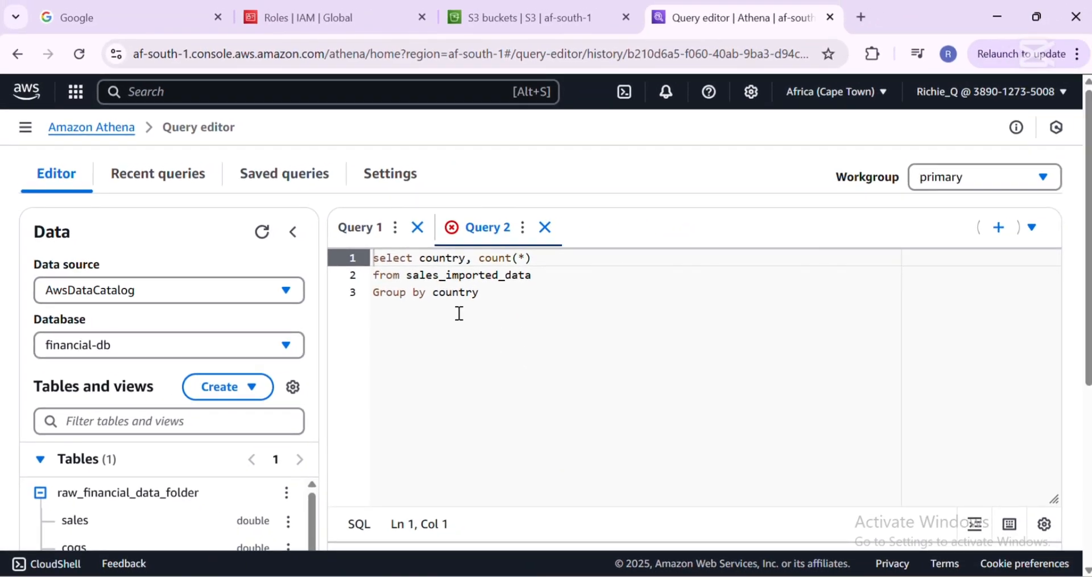
Replace the existing statement in Query 2 with select * from raw_financial_data_folder
left_click_drag(459, 313, 327, 264)
key("BackSpace")
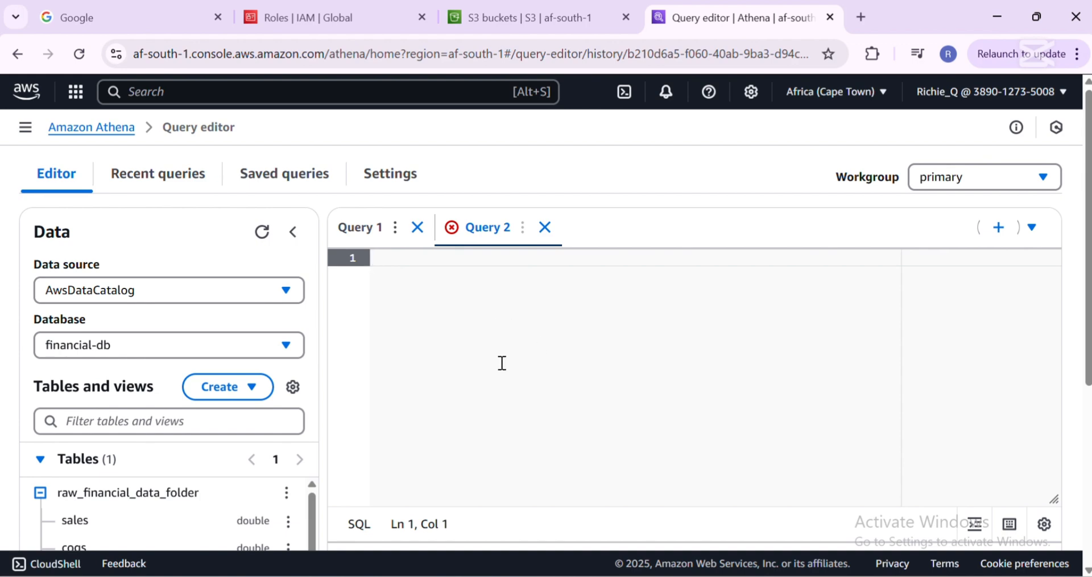
type("select * from raw")
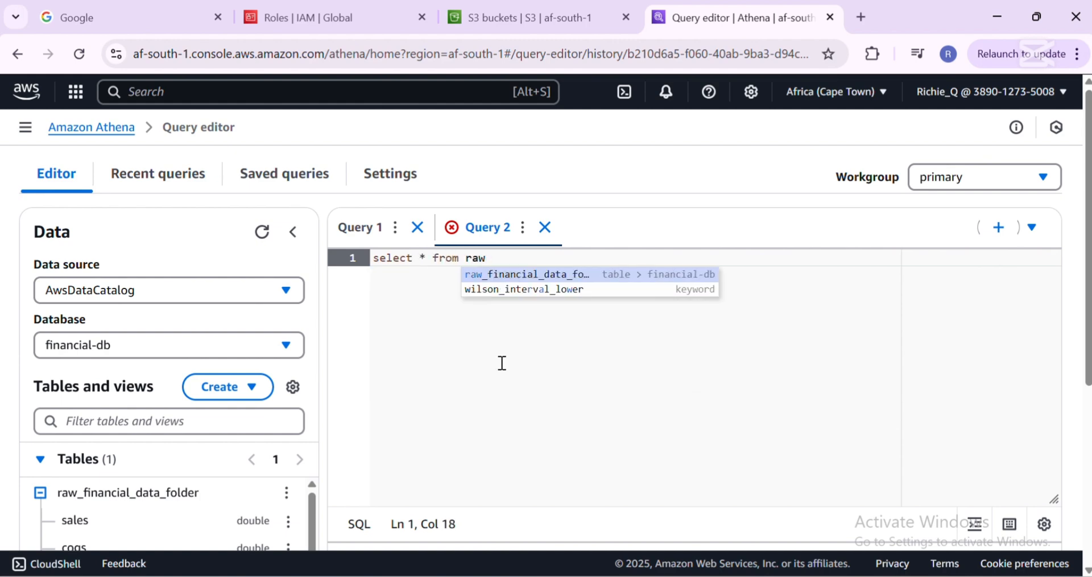
key("Return")
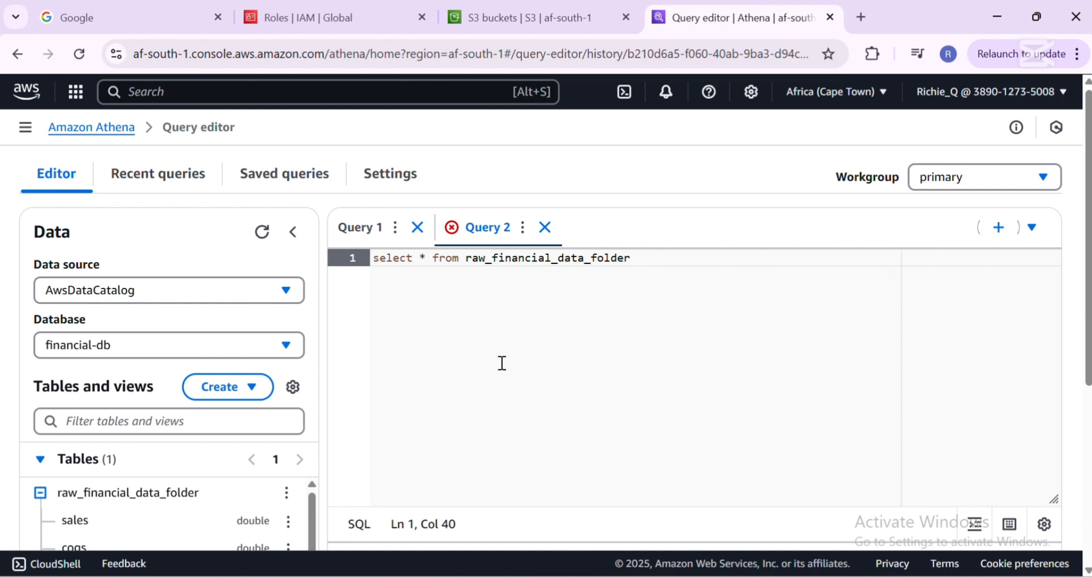
Run the select * query on raw_financial_data_folder and review the returned rows
left_click_drag(663, 263, 336, 256)
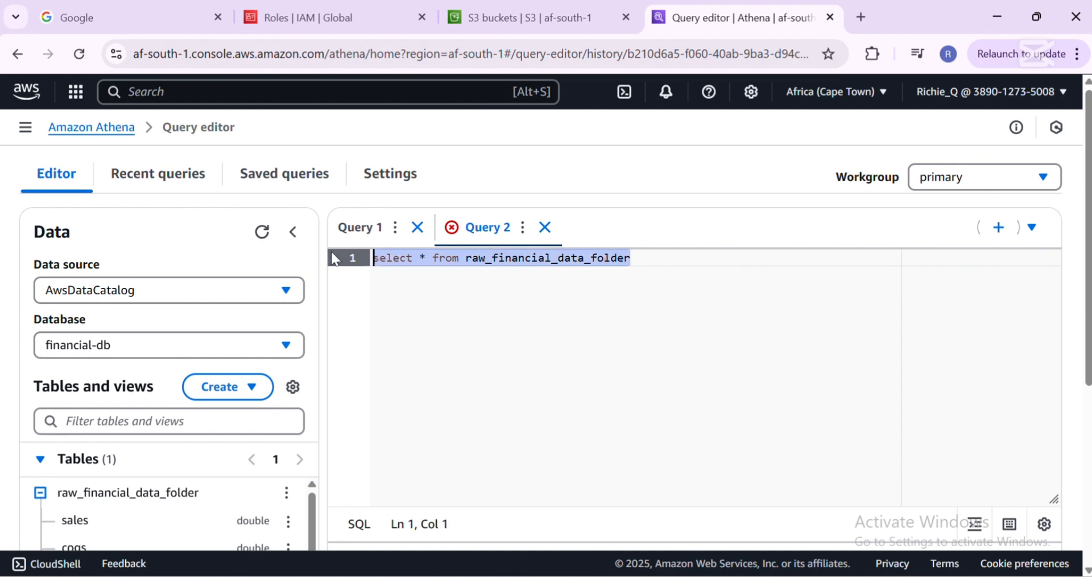
scroll(492, 411, "down", 1)
scroll(483, 411, "down", 4)
scroll(449, 410, "up", 3)
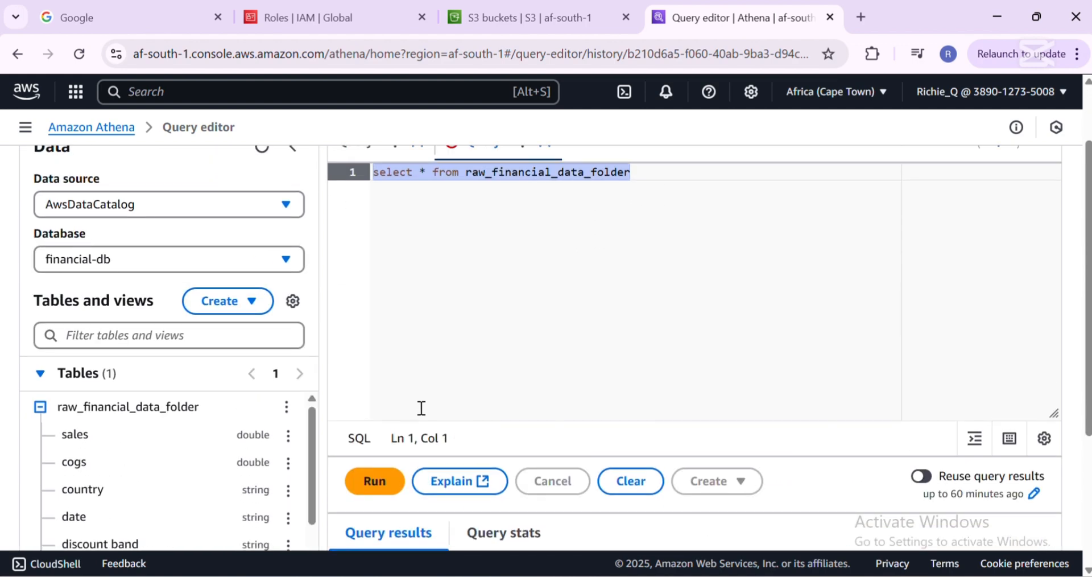
left_click(379, 483)
scroll(350, 345, "down", 3)
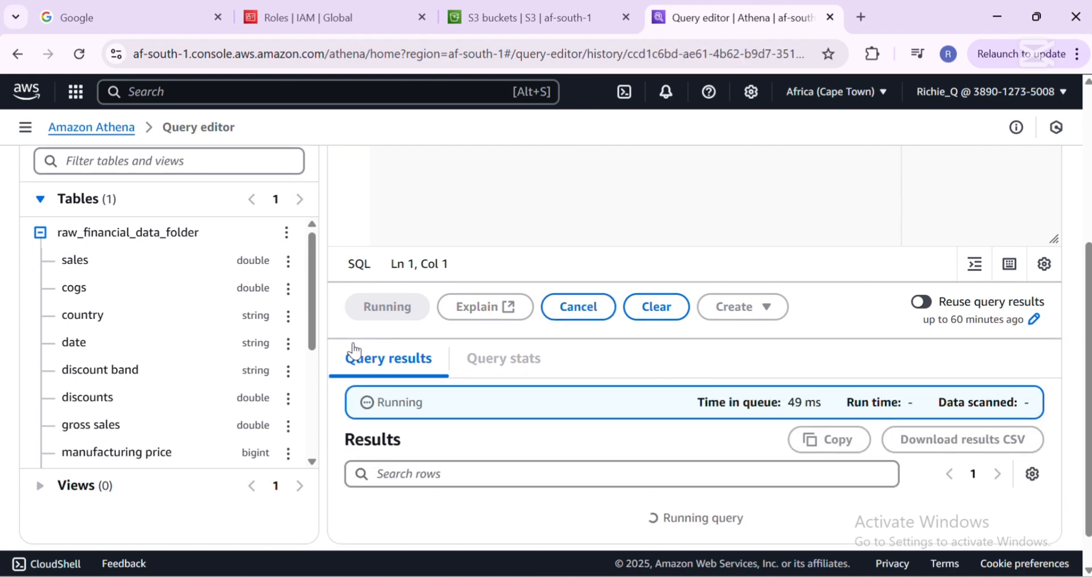
scroll(351, 344, "down", 1)
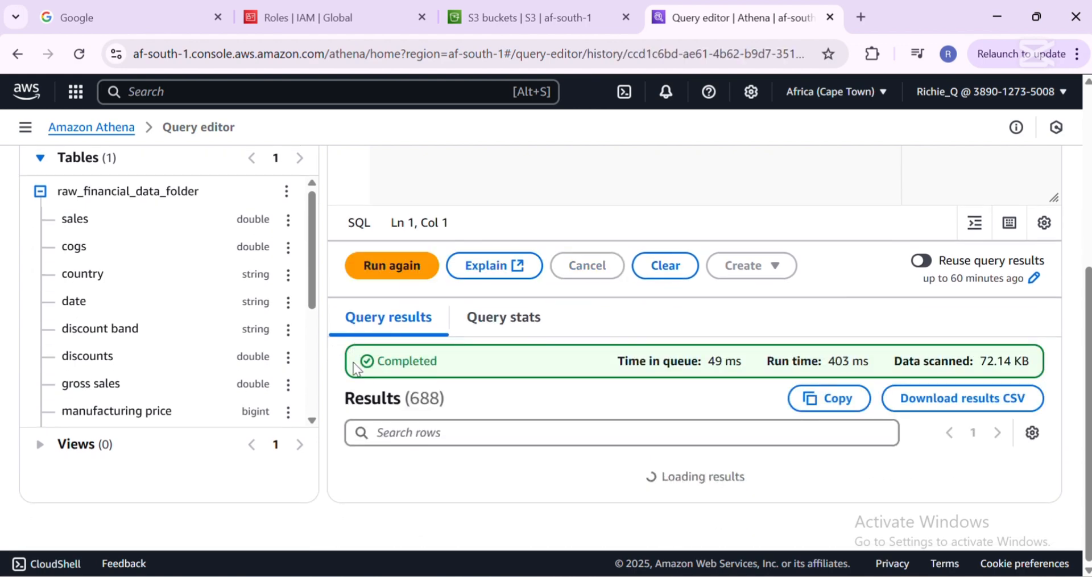
scroll(350, 361, "down", 3)
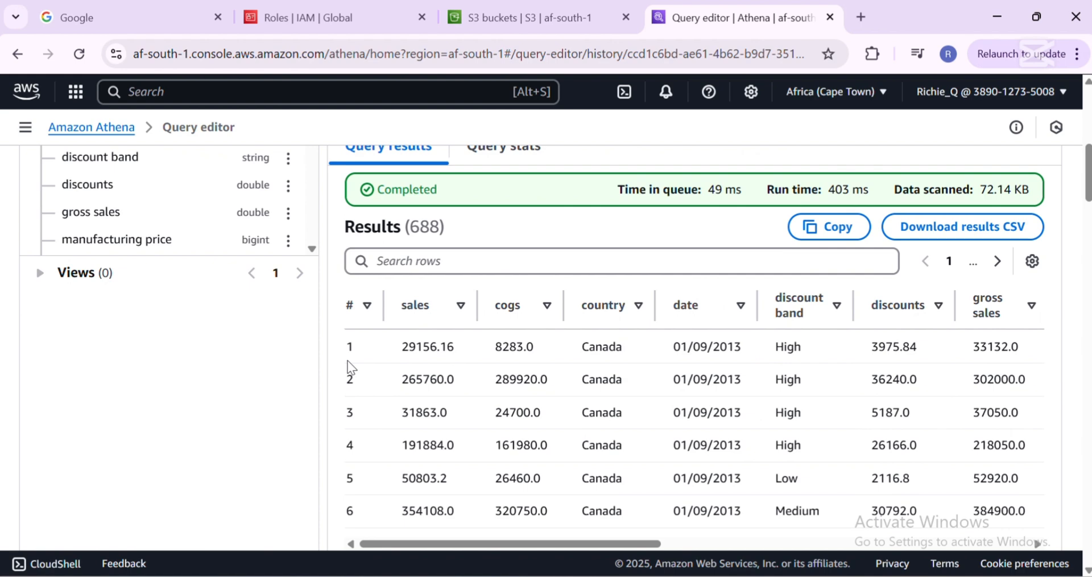
scroll(343, 363, "up", 2)
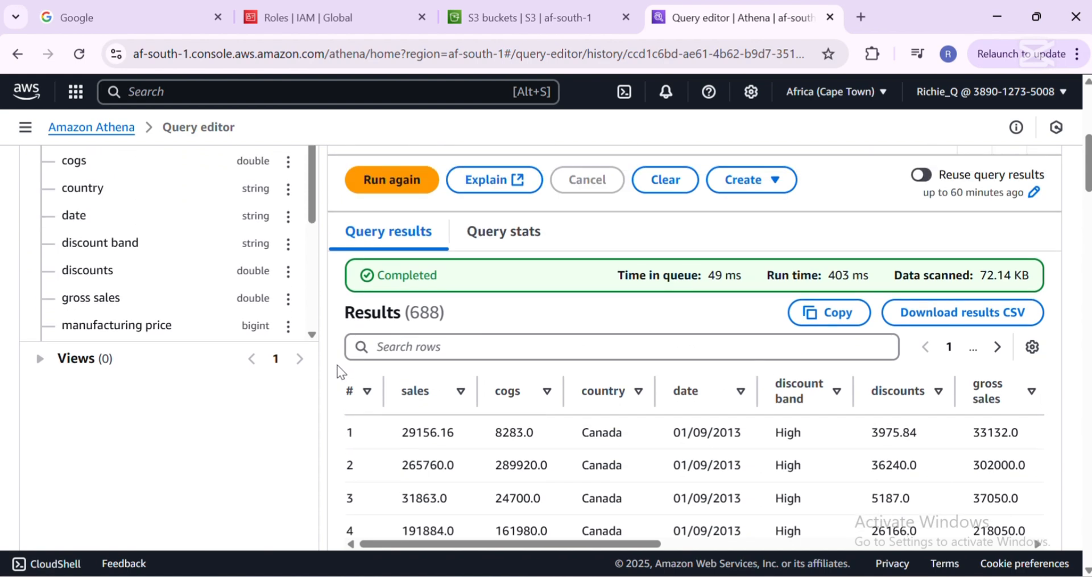
scroll(344, 366, "down", 2)
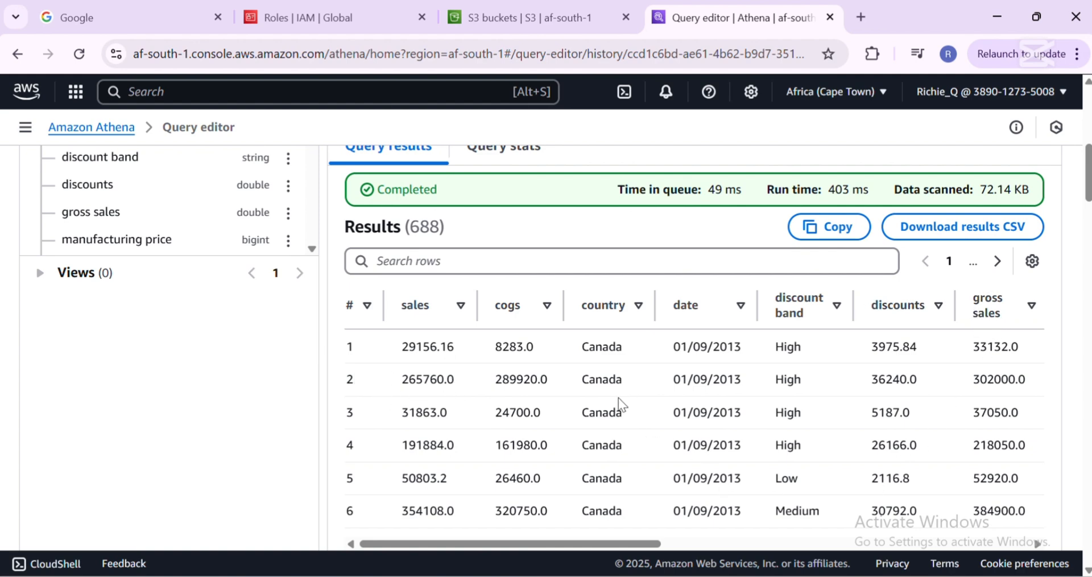
Below the first query, add a second statement with an empty select line and from raw_financial_data_folder on the following line
scroll(619, 397, "up", 6)
scroll(519, 397, "up", 5)
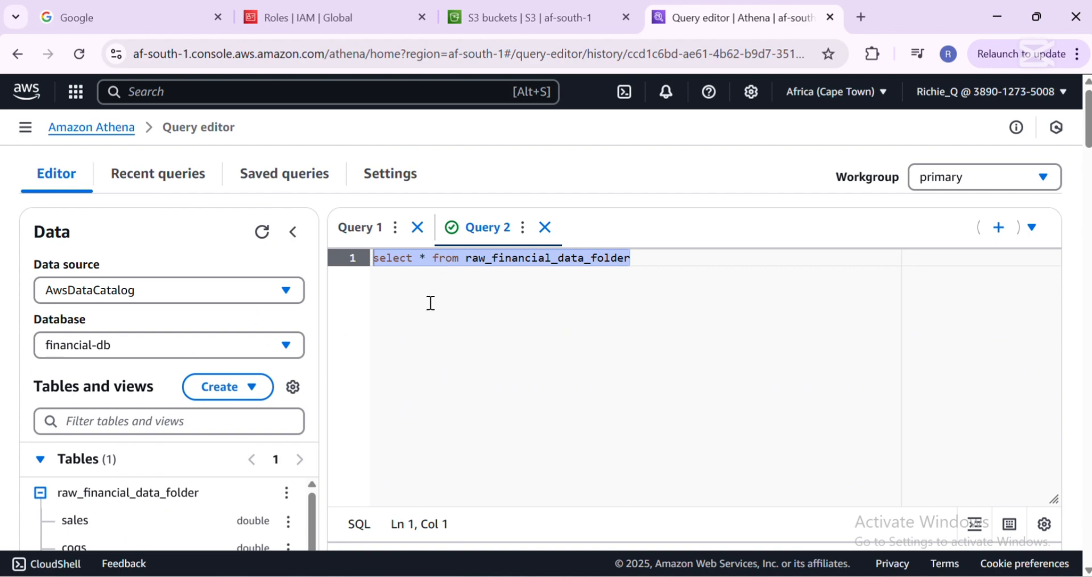
left_click(431, 303)
key("Return")
key("Return")
type("s")
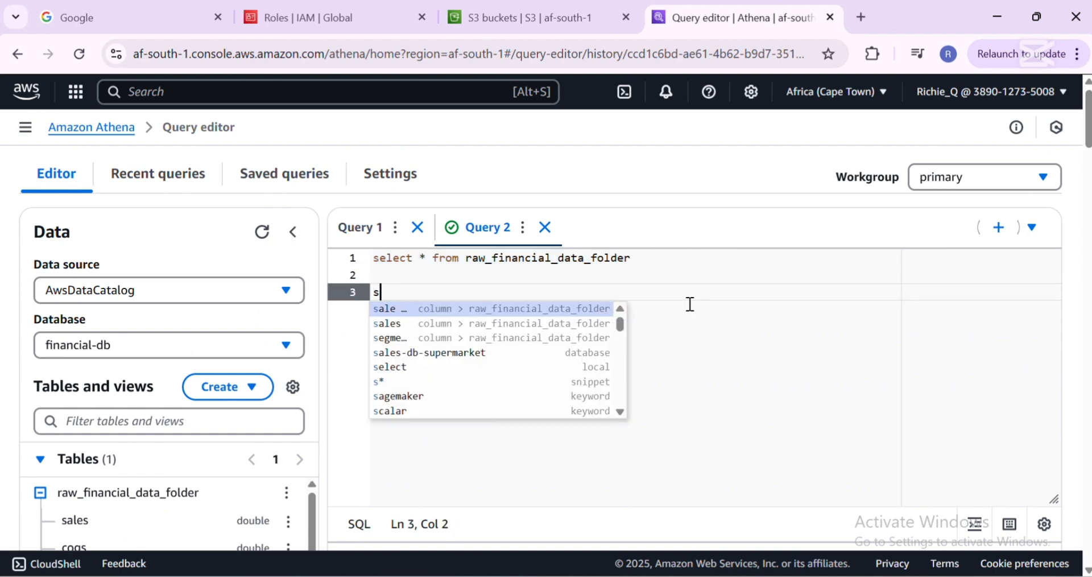
type("elect")
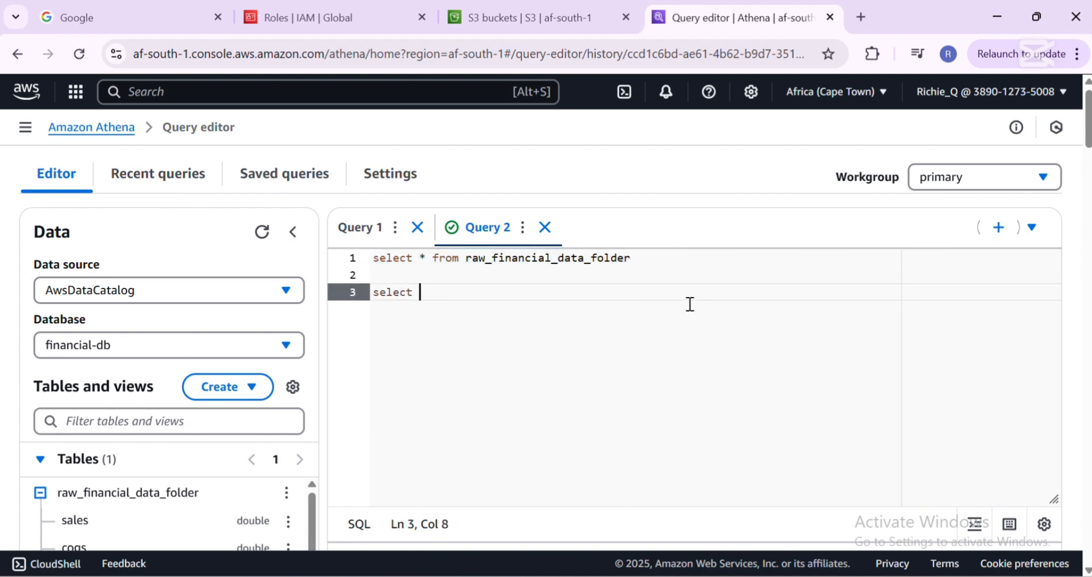
key("Return")
type("from ")
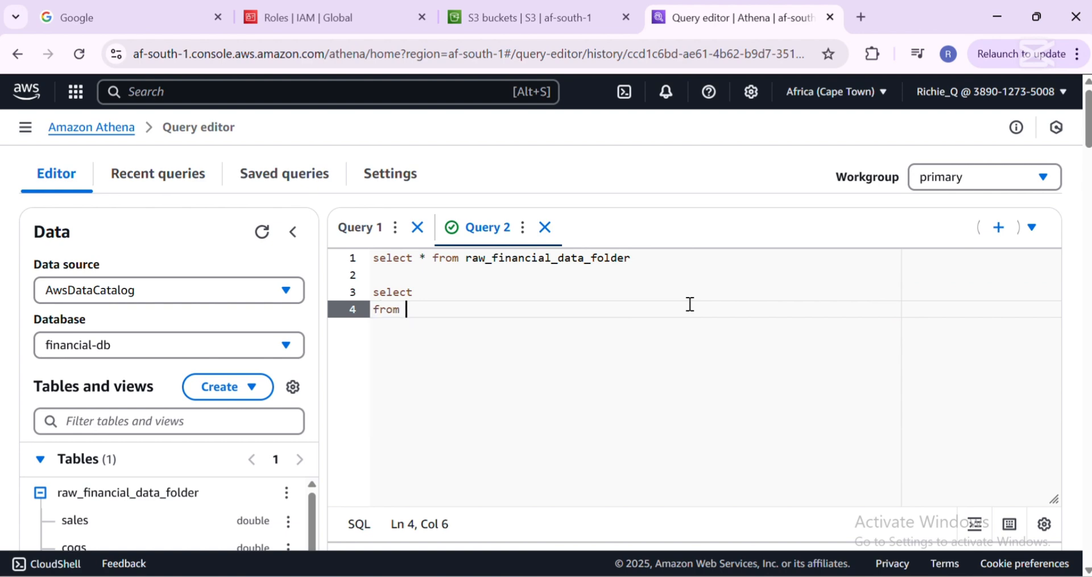
type("row")
key("BackSpace")
key("BackSpace")
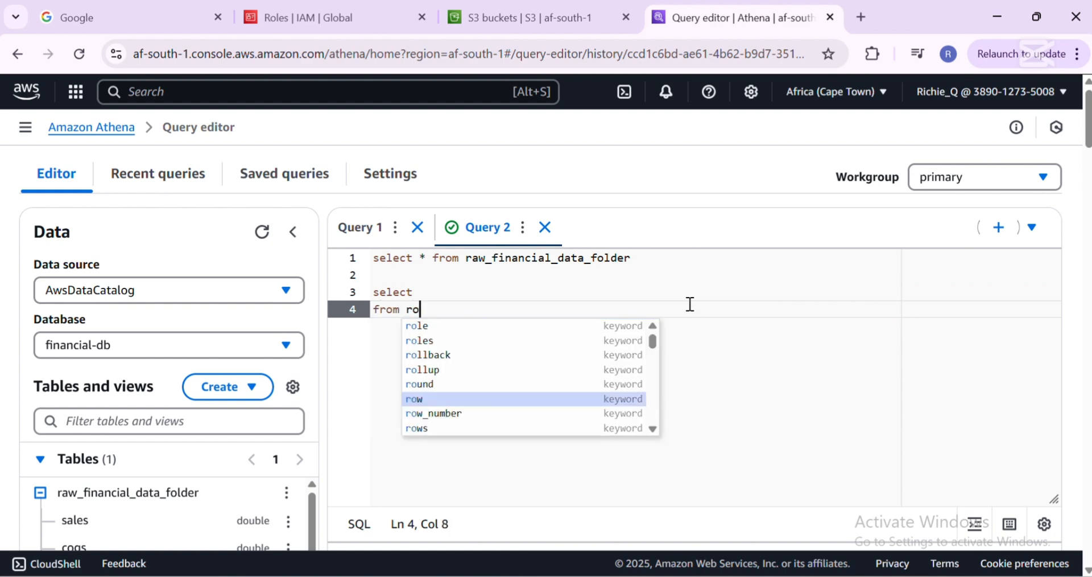
type("aw")
key("Return")
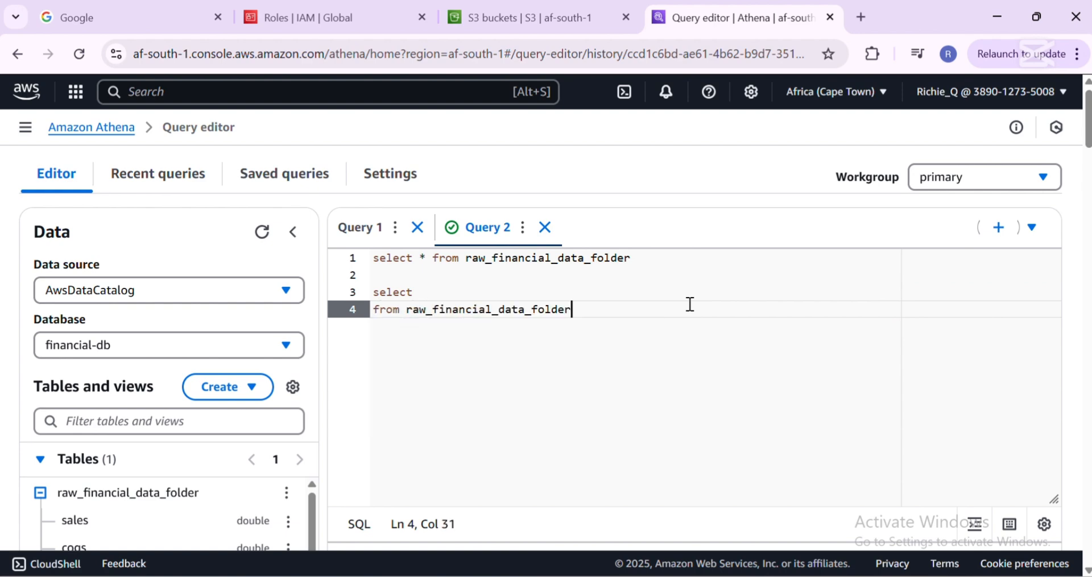
Complete the second statement's select line with country,sum("gross sales")
key("Up")
type("countrie")
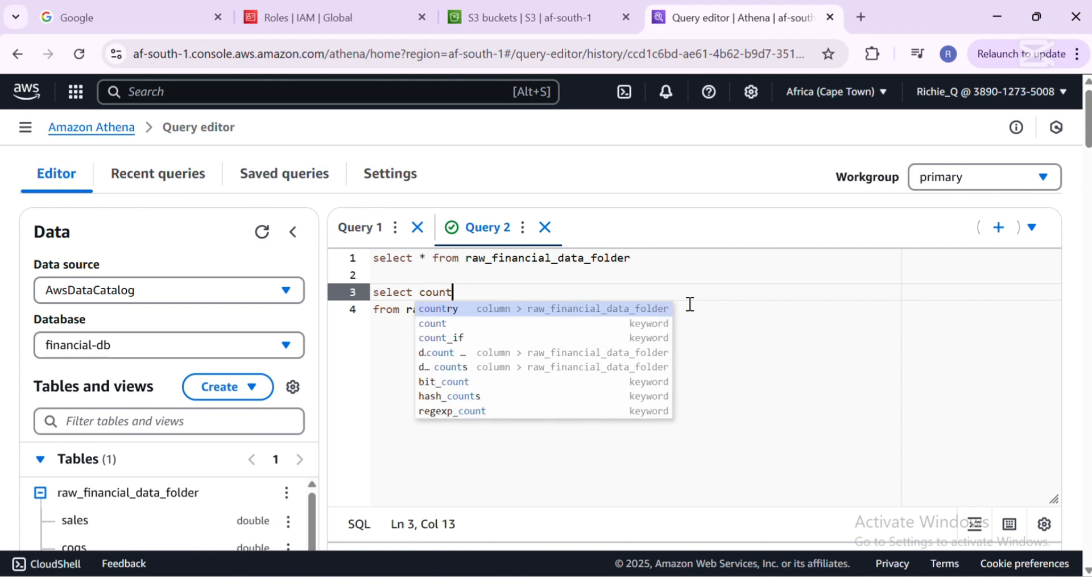
key("BackSpace")
key("BackSpace")
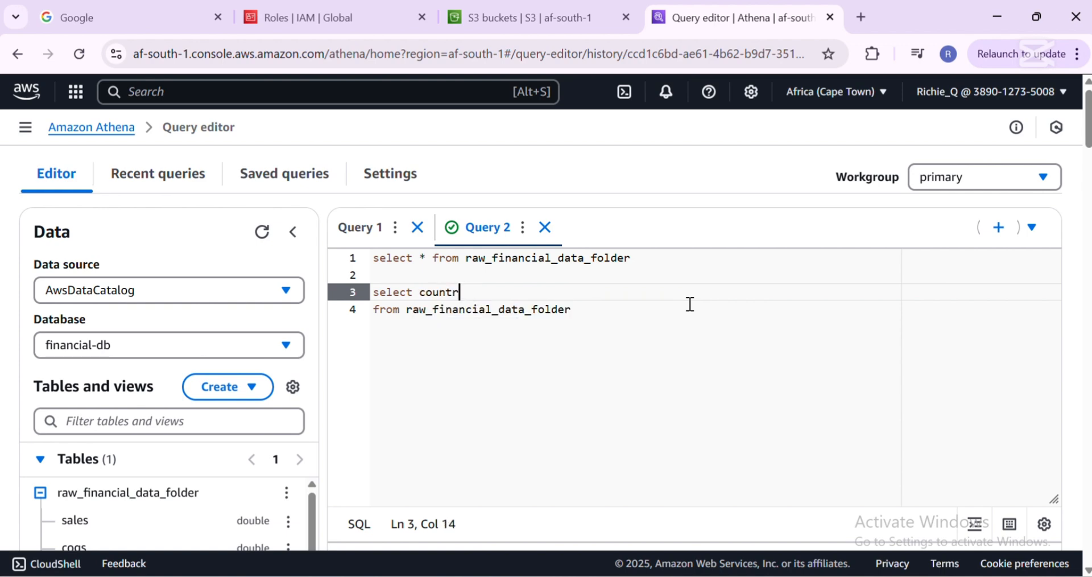
scroll(694, 319, "down", 6)
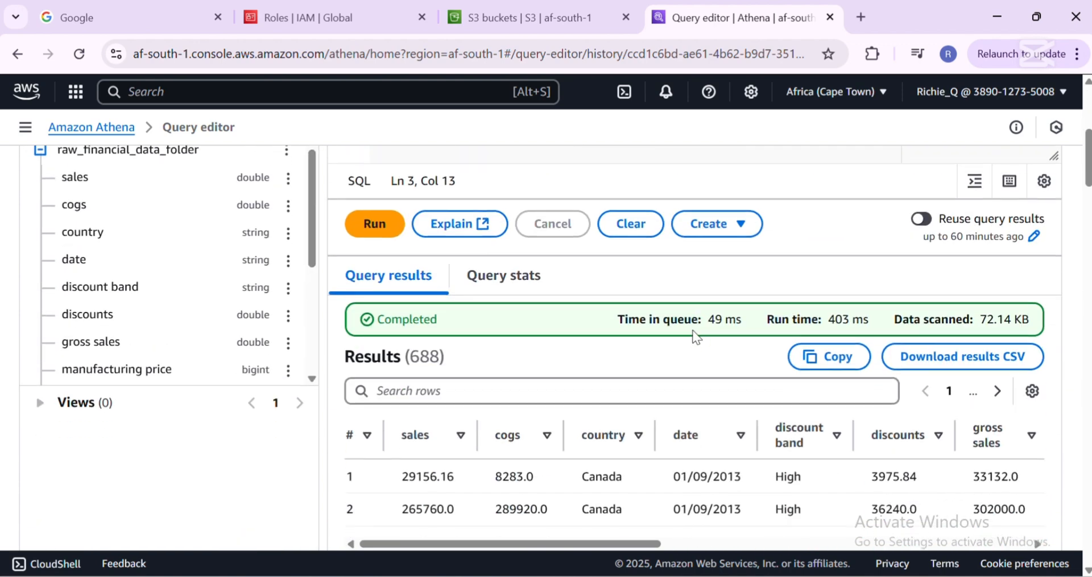
scroll(594, 319, "up", 6)
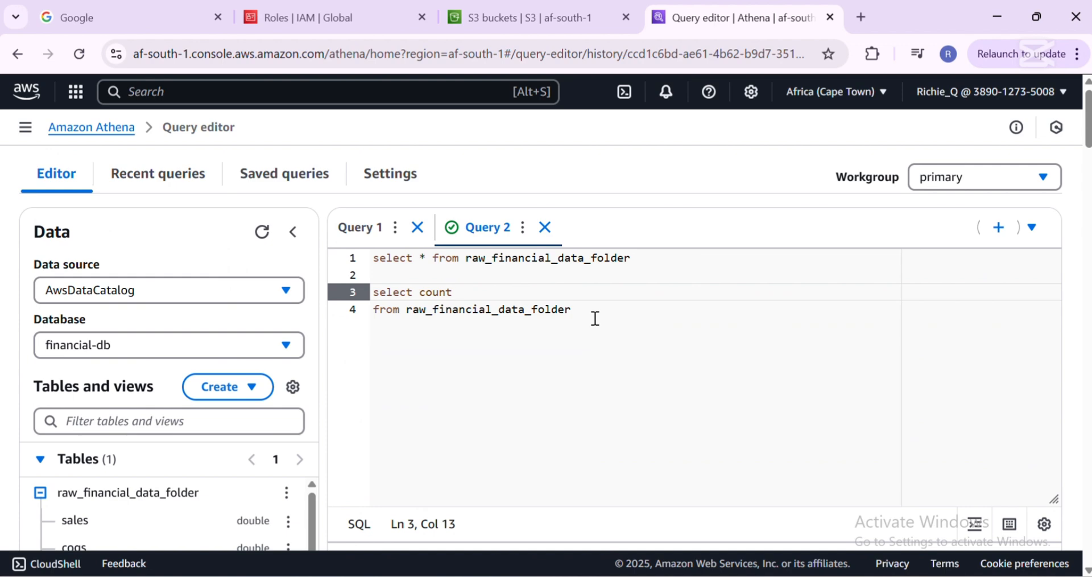
type("ry,sum(")
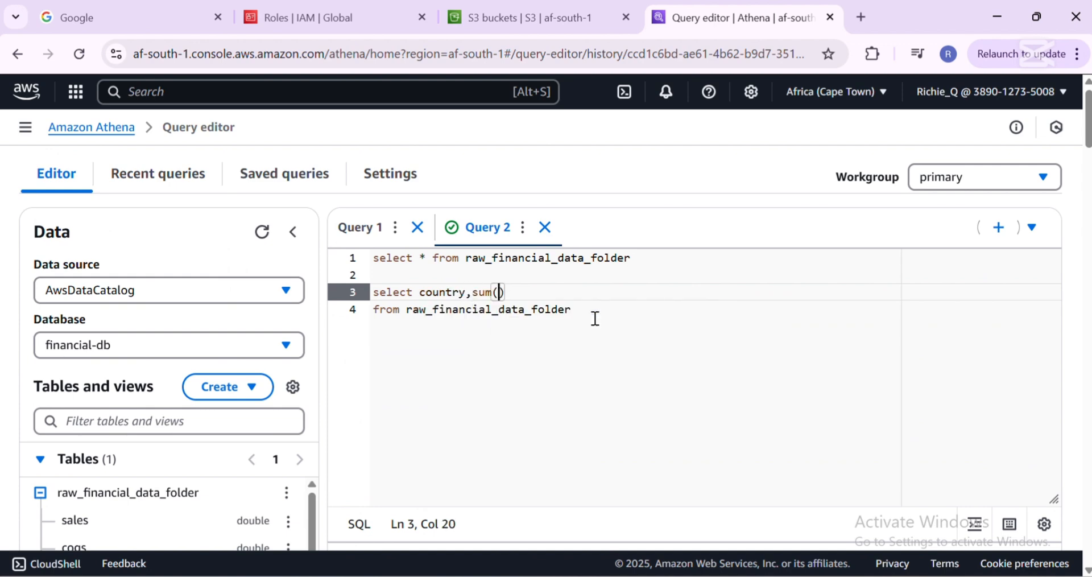
scroll(595, 319, "down", 10)
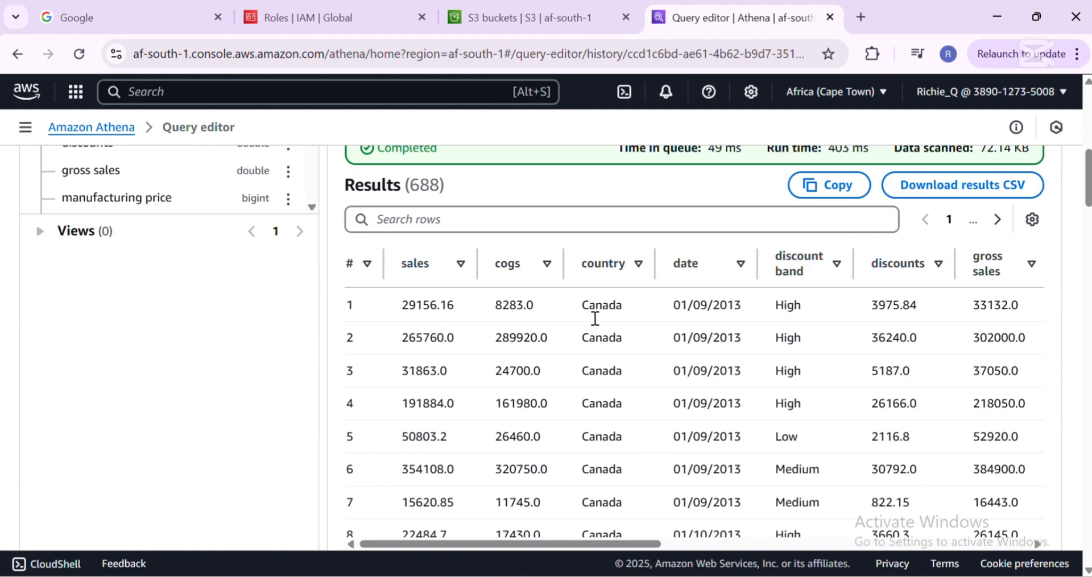
scroll(592, 318, "up", 10)
type("gro")
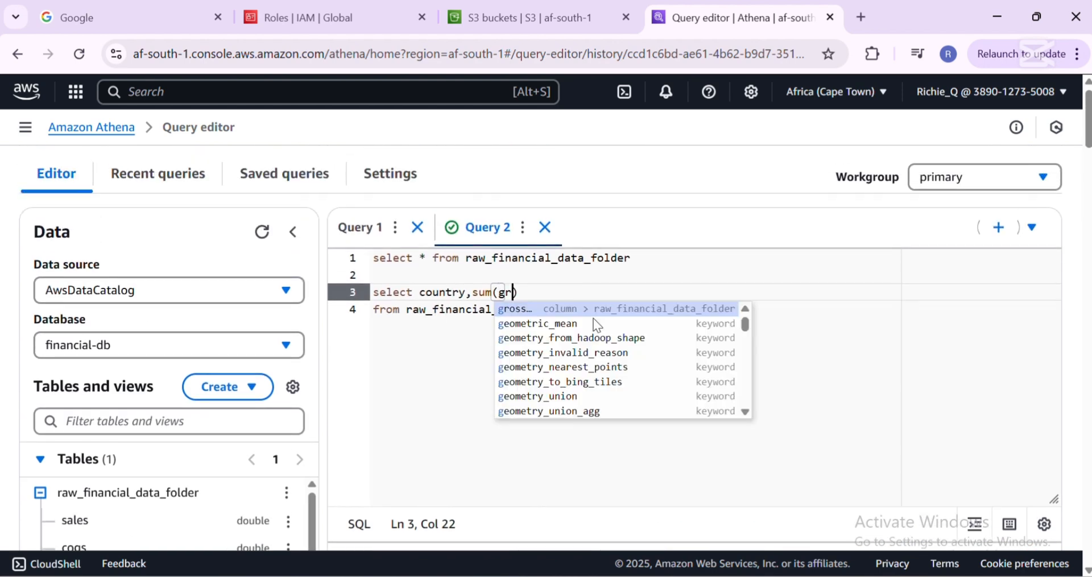
type("ss")
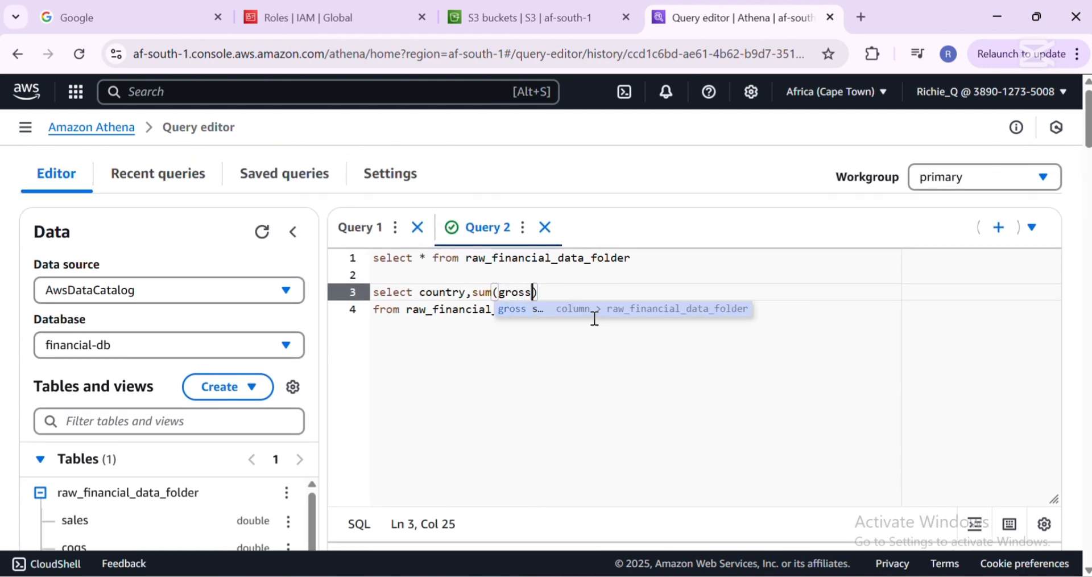
key("Return")
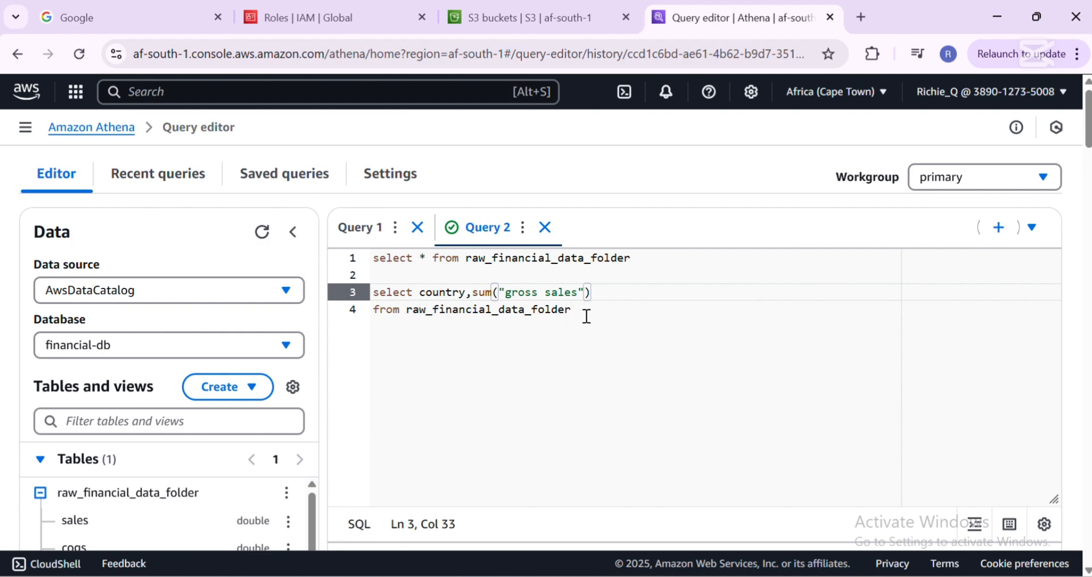
Add group by country on a new line below the second statement's from clause
left_click(592, 316)
key("Return")
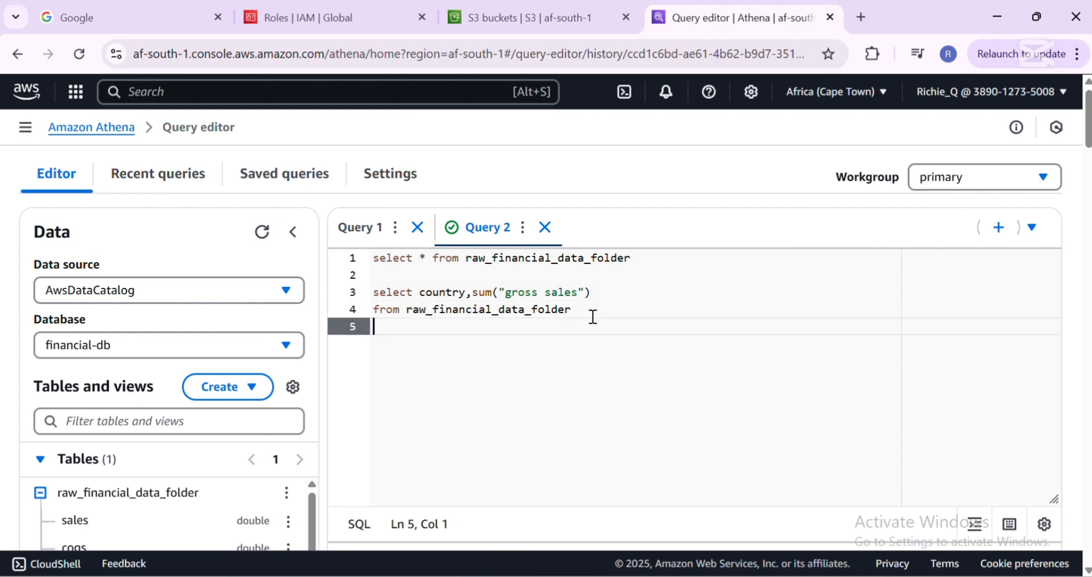
type("group by country")
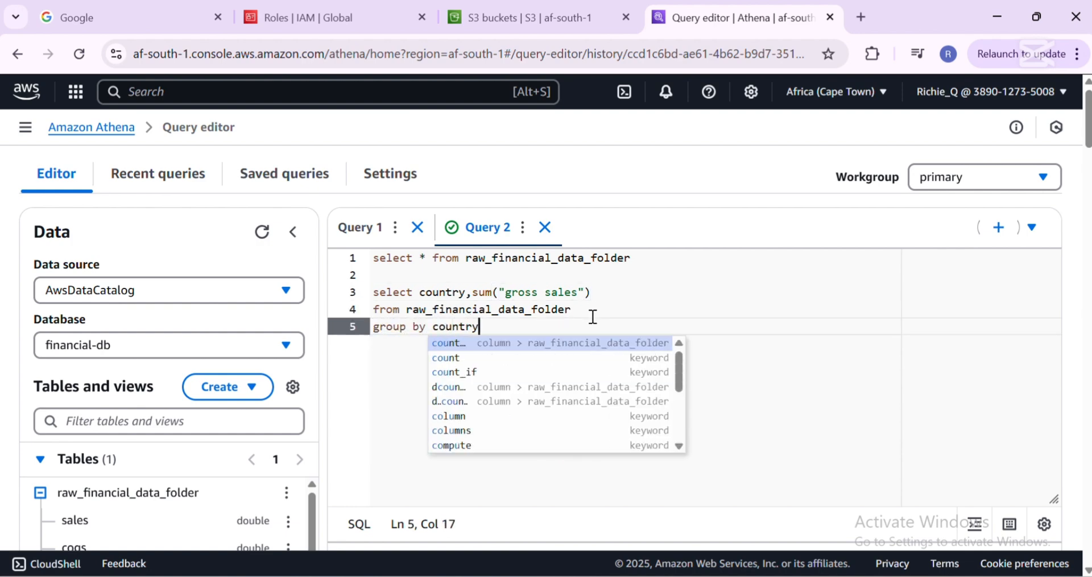
key("Escape")
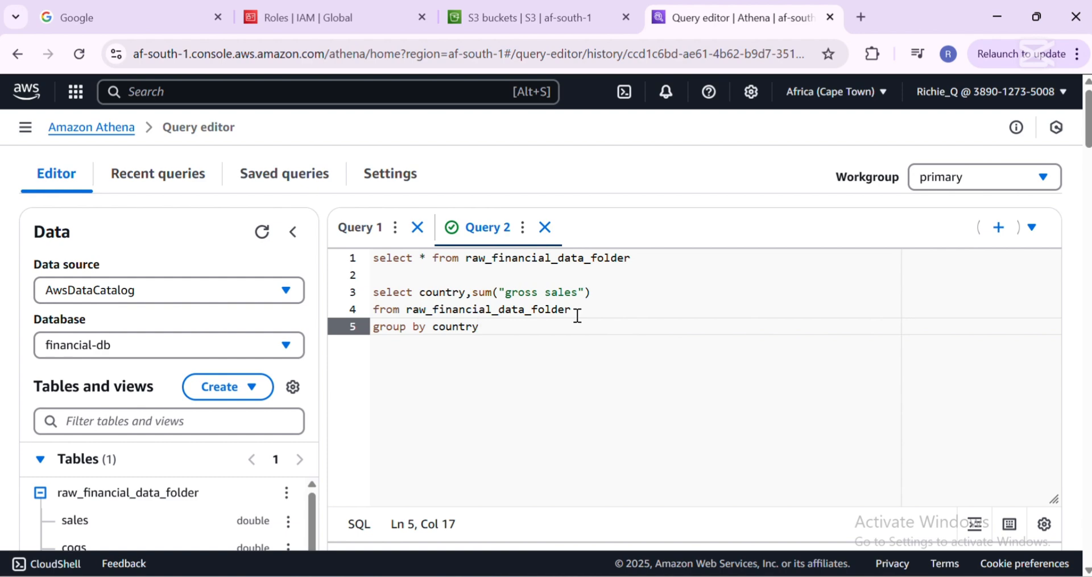
Run only the statement that sums gross sales by country and review its result rows
left_click_drag(520, 328, 360, 292)
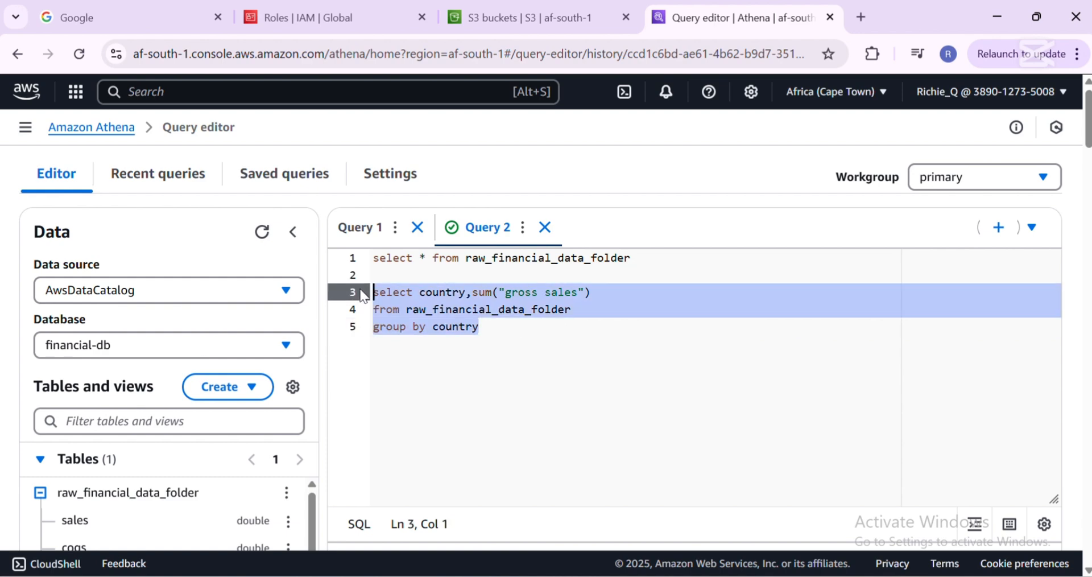
scroll(358, 385, "down", 1)
scroll(358, 384, "down", 3)
left_click(374, 314)
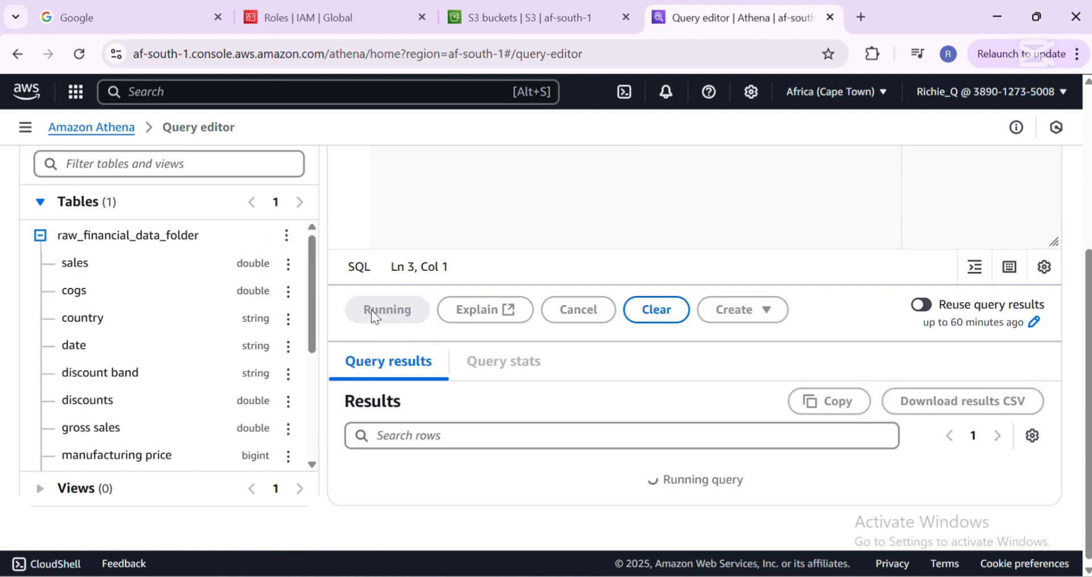
scroll(372, 310, "down", 1)
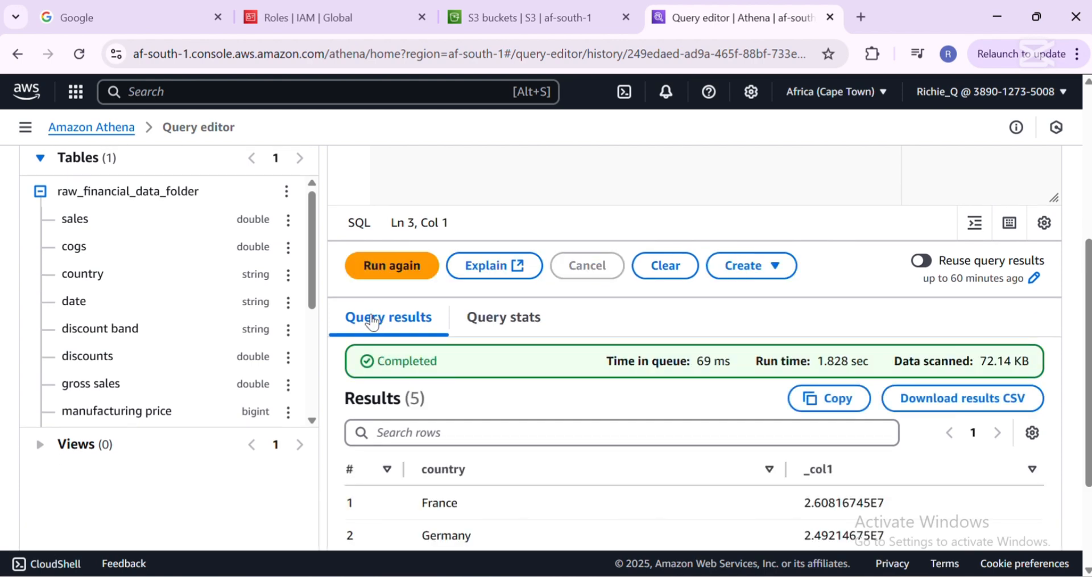
scroll(367, 318, "down", 2)
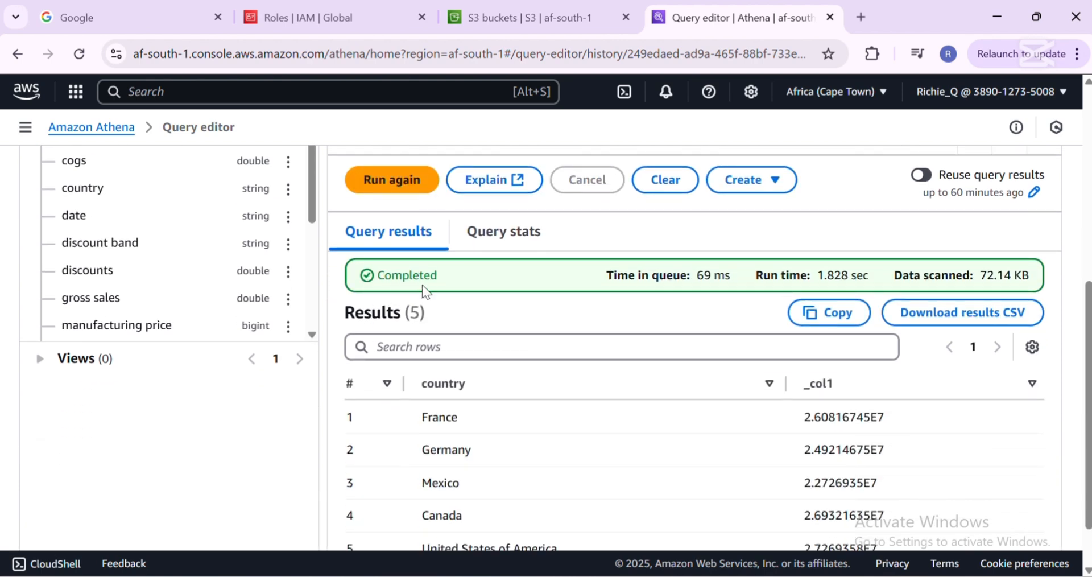
scroll(421, 285, "down", 1)
Rerun the three-line grouped gross sales statement on its own and check the per-country totals
scroll(441, 290, "up", 8)
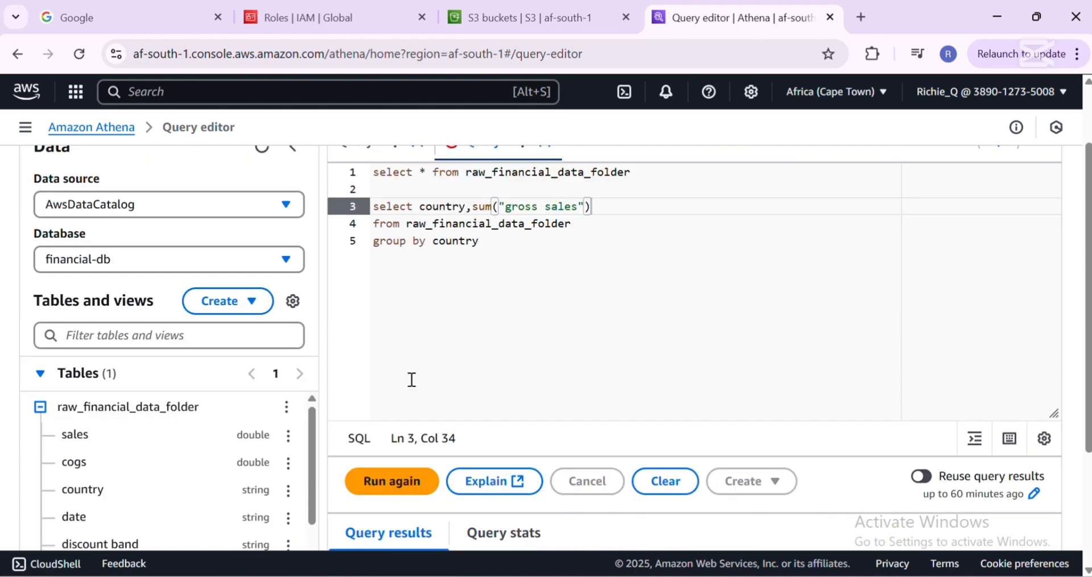
left_click_drag(508, 252, 373, 209)
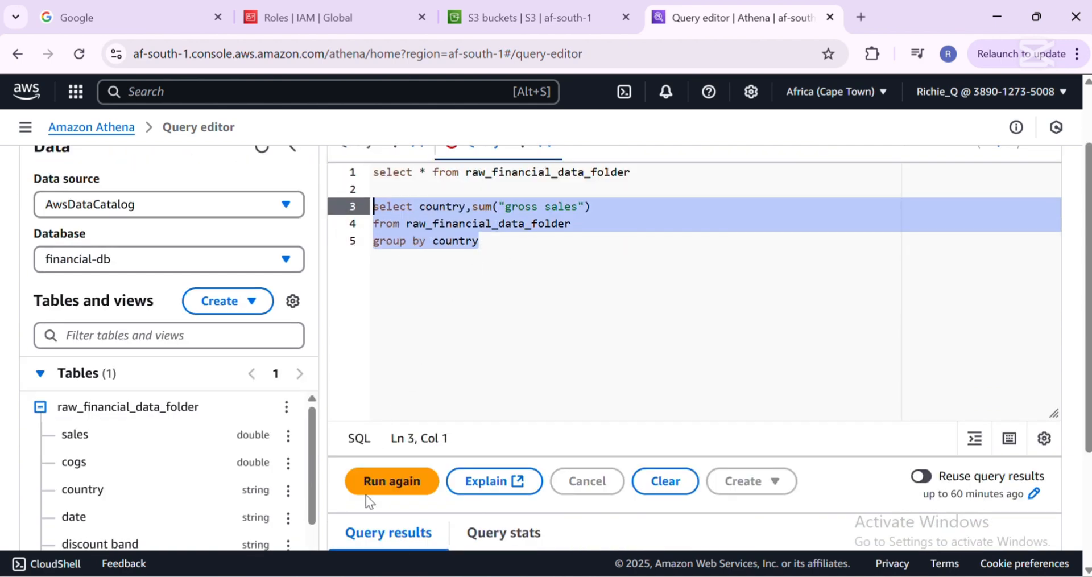
left_click(357, 478)
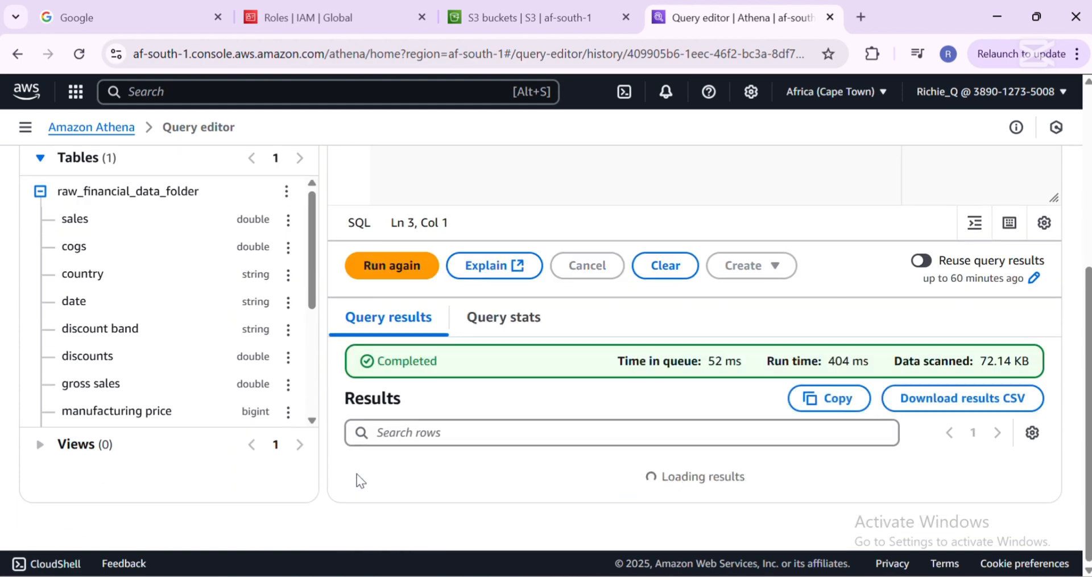
scroll(356, 475, "down", 3)
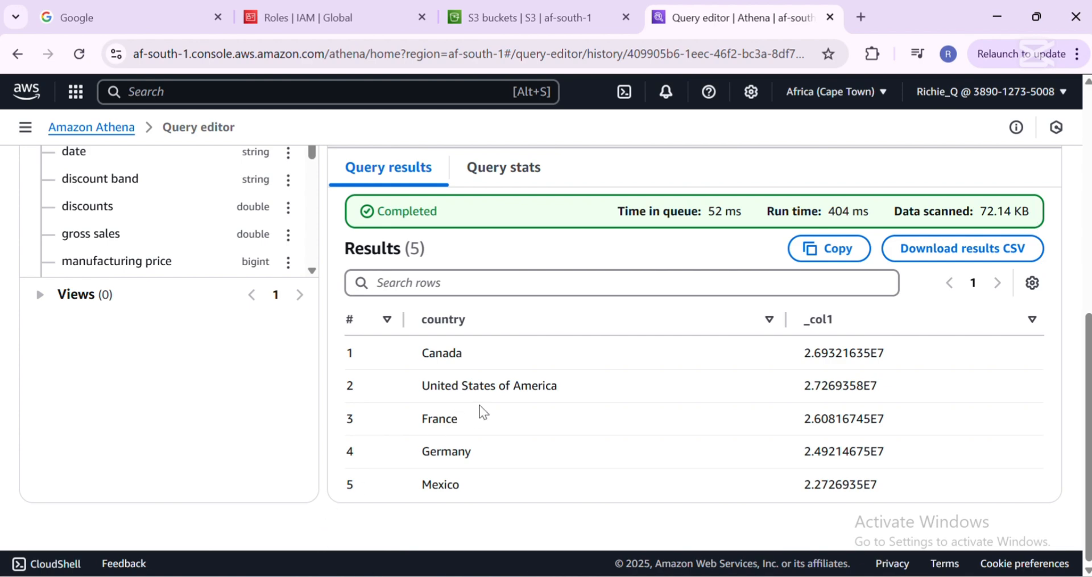
scroll(480, 405, "up", 8)
scroll(475, 401, "down", 3)
scroll(458, 318, "up", 3)
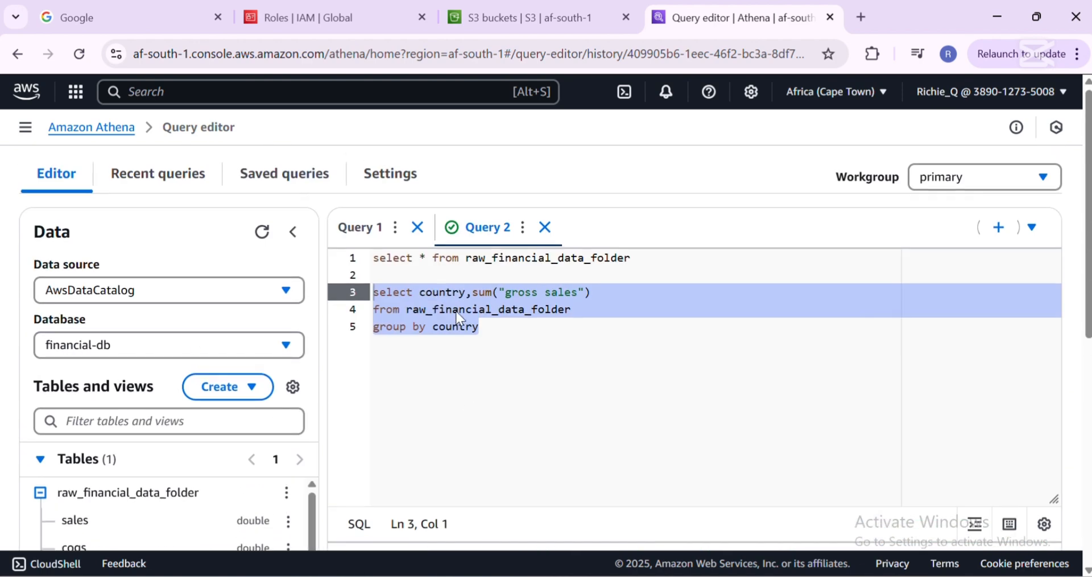
Run only the first statement, select * from raw_financial_data_folder, and look through the returned rows
left_click_drag(649, 256, 343, 256)
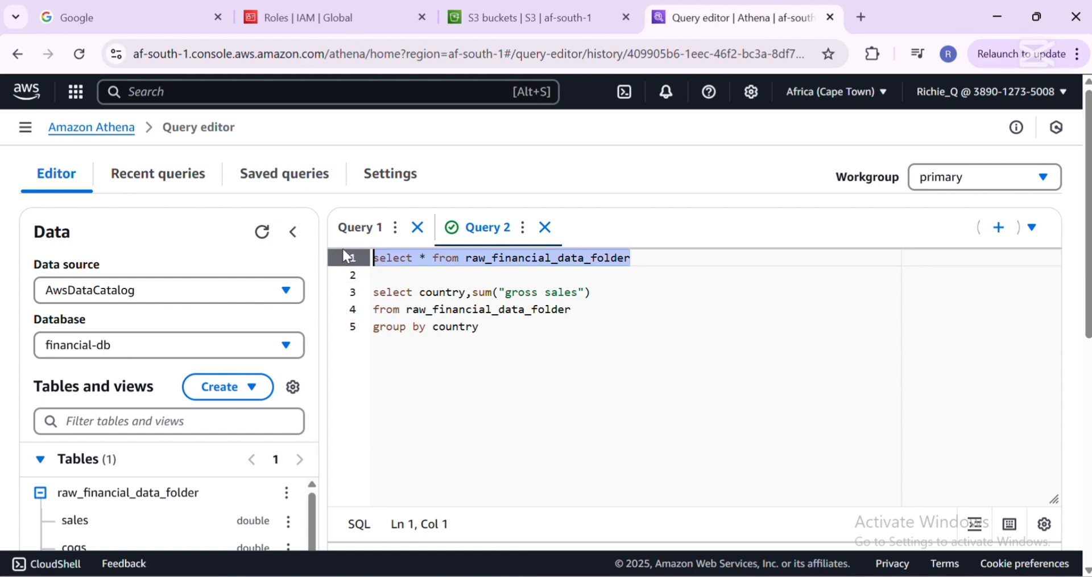
scroll(376, 429, "down", 3)
left_click(383, 394)
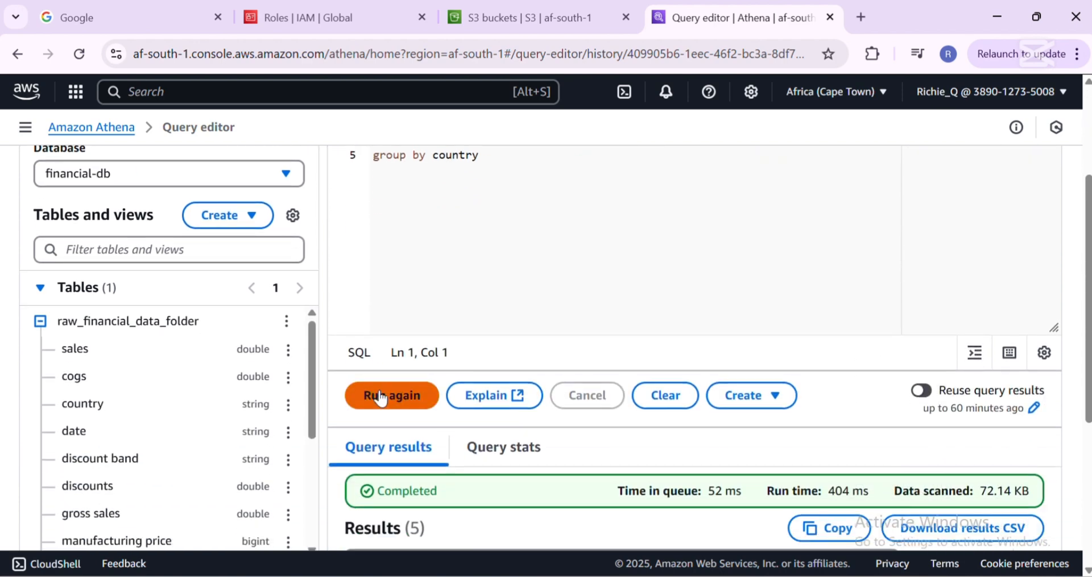
scroll(382, 392, "down", 1)
scroll(374, 390, "down", 1)
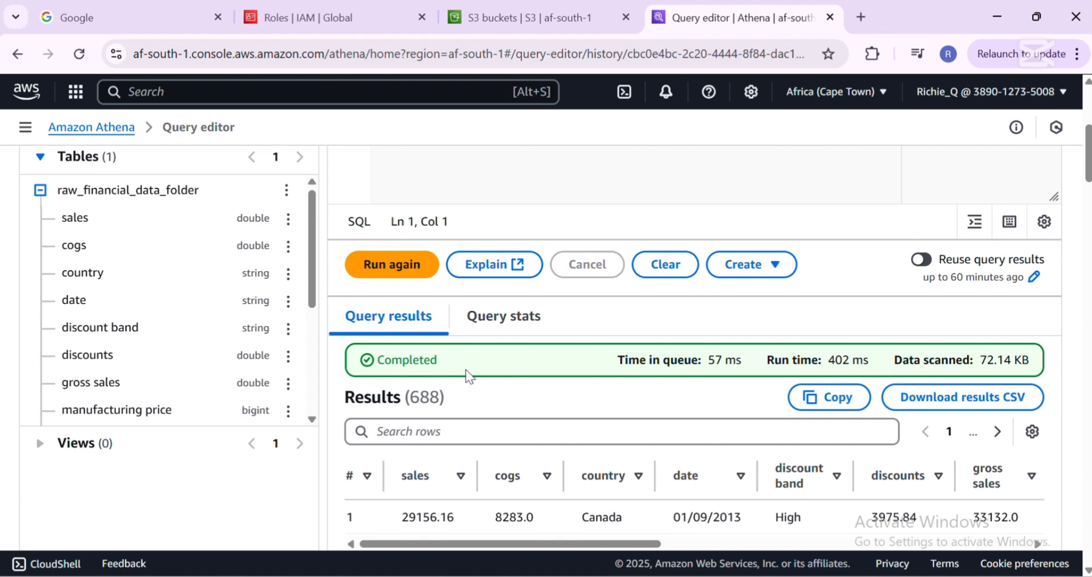
scroll(468, 377, "down", 1)
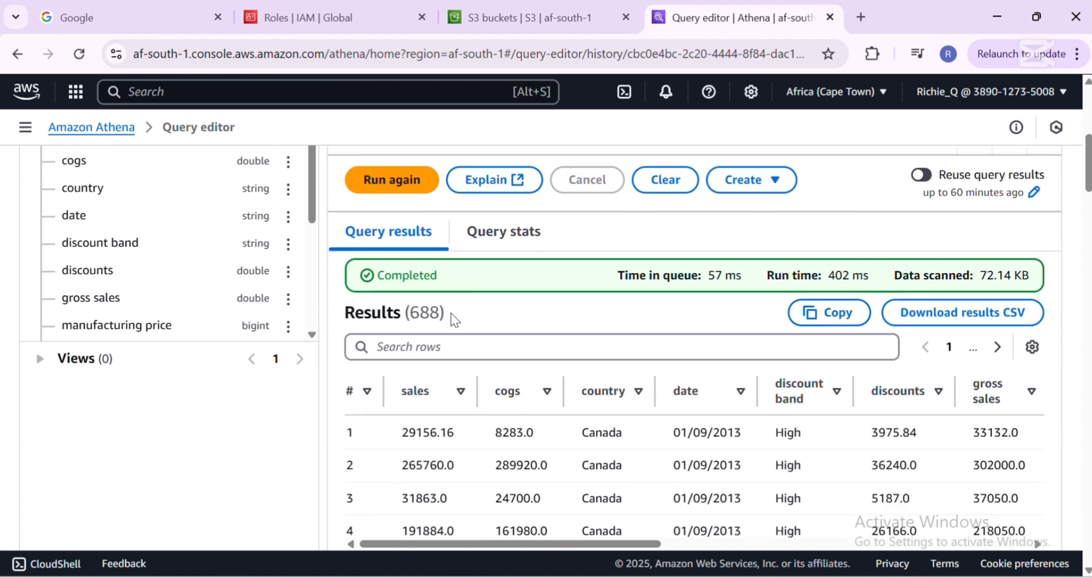
scroll(462, 313, "down", 1)
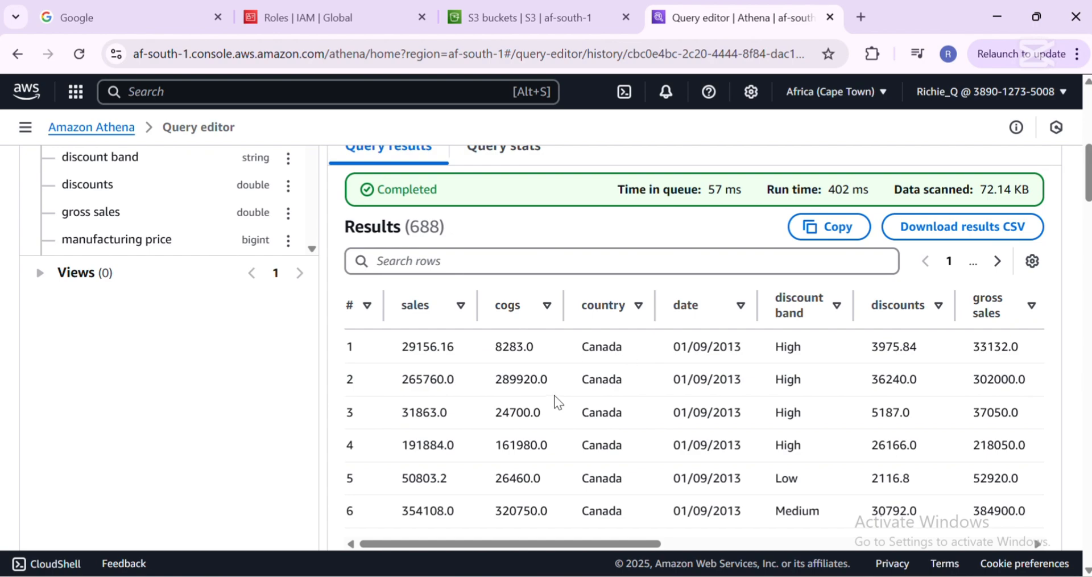
scroll(591, 390, "up", 8)
scroll(586, 390, "down", 6)
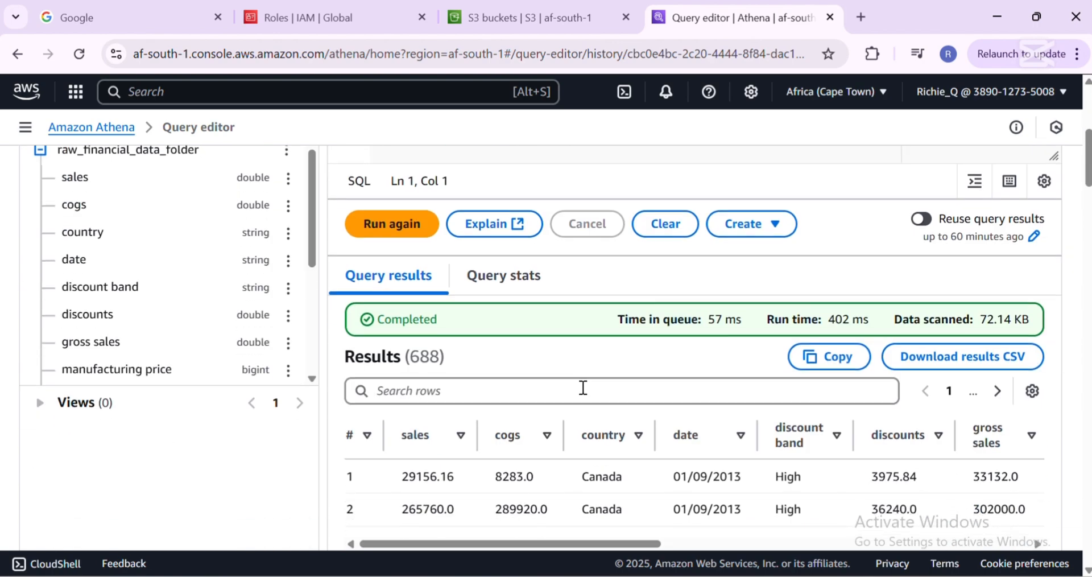
scroll(583, 388, "down", 2)
Below the grouped statement, leave a blank line and add Select * from raw_financial_data_folder as a third statement
scroll(580, 398, "up", 6)
left_click(517, 263)
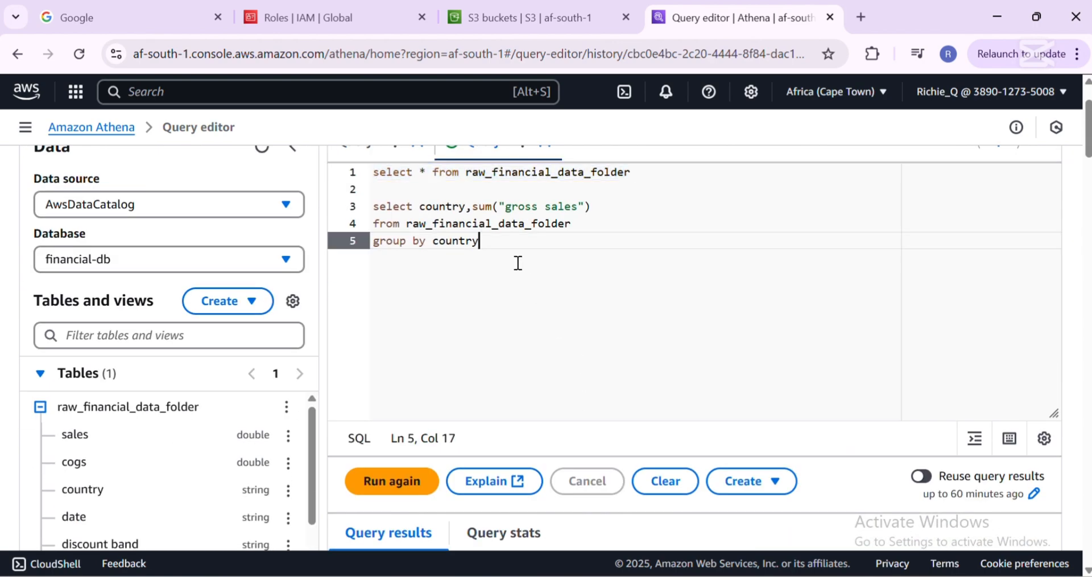
key("Return")
key("Return")
type("Select")
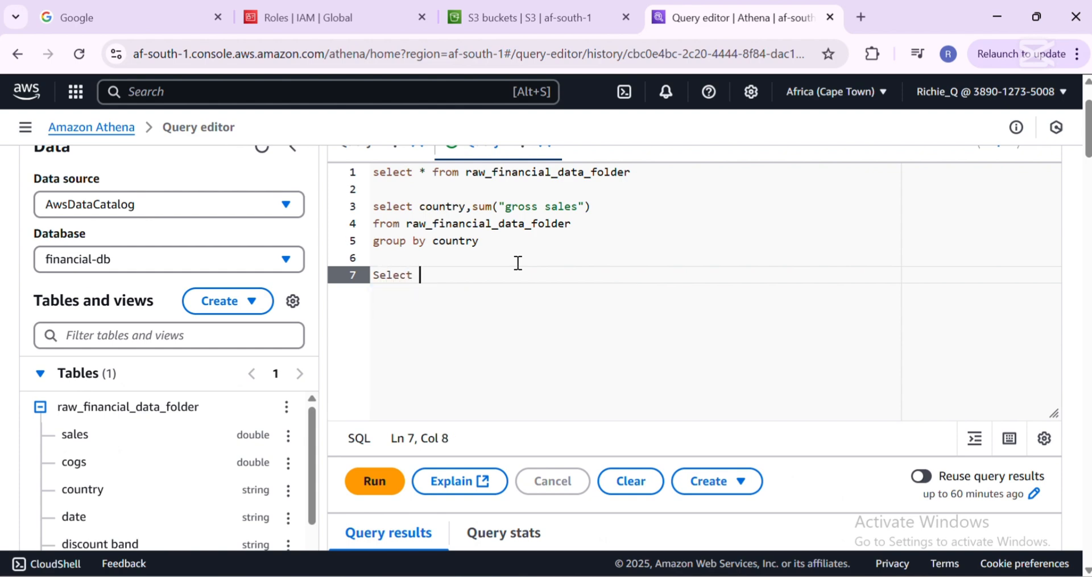
type(" * from rw")
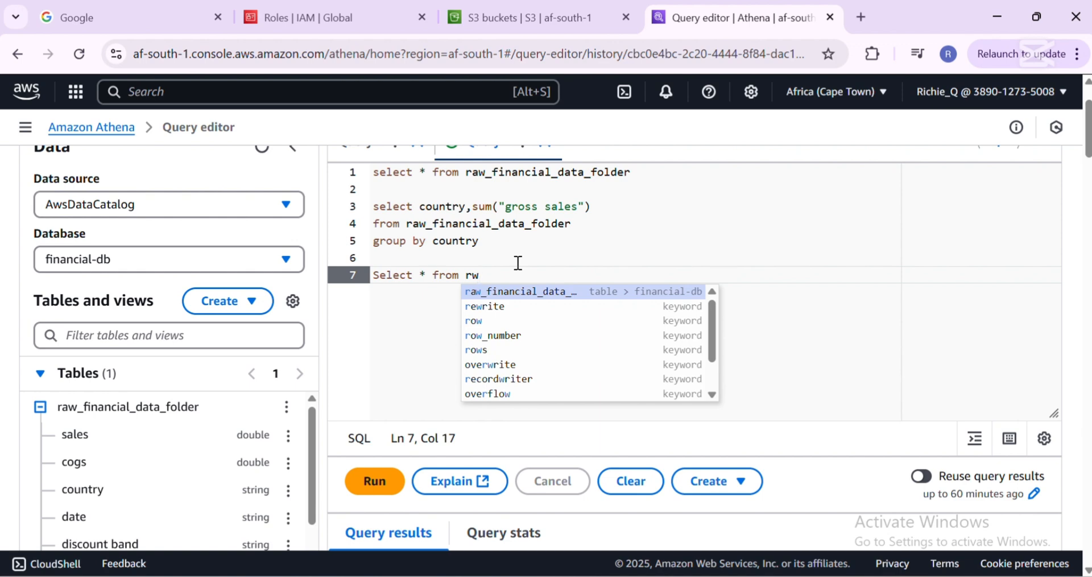
key("Return")
Add the filter where country = 'Canada' on a new line of the third statement
key("Return")
type("wher")
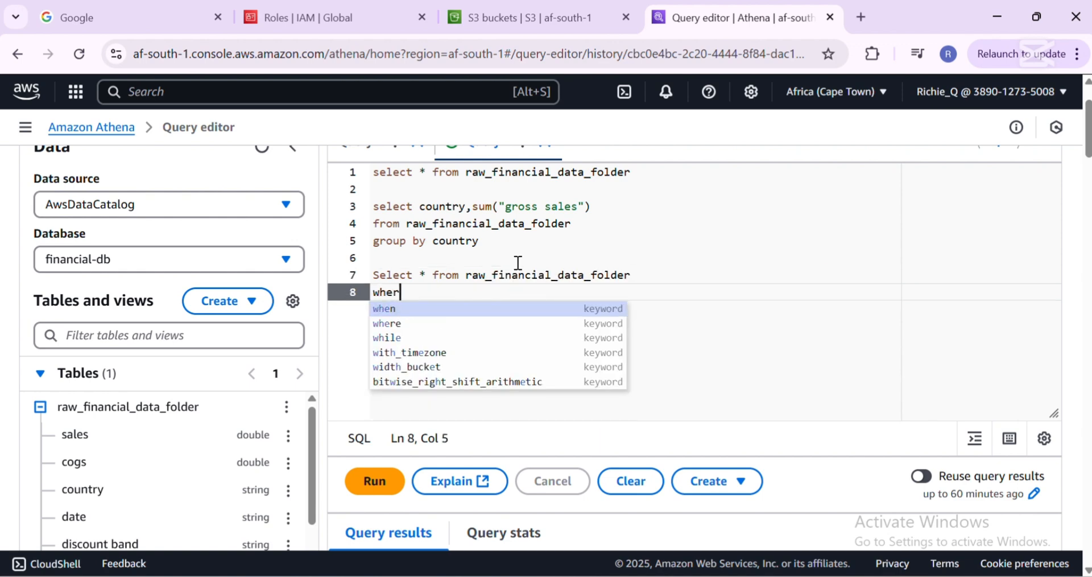
type("e country")
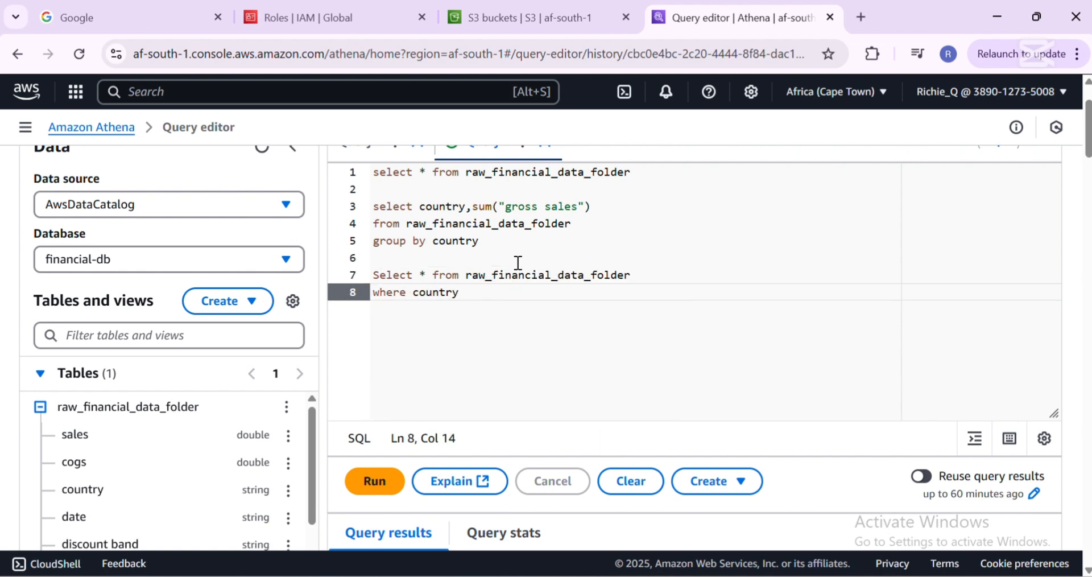
type(" = 'Canada")
key("Escape")
Run only the third statement filtered to Canada and view its results
left_click_drag(568, 302, 336, 253)
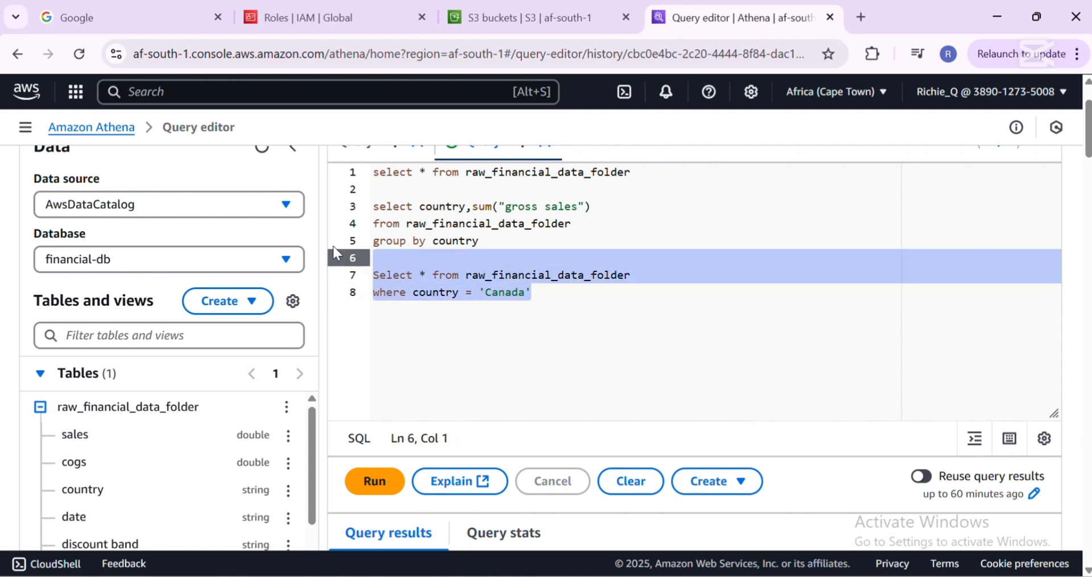
left_click(375, 481)
scroll(369, 409, "down", 3)
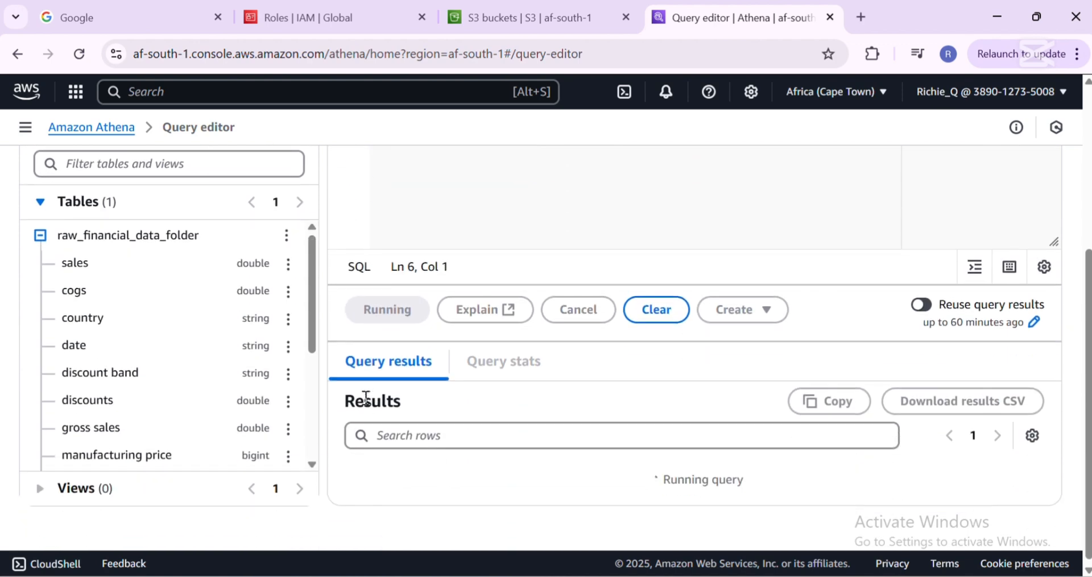
scroll(338, 367, "down", 1)
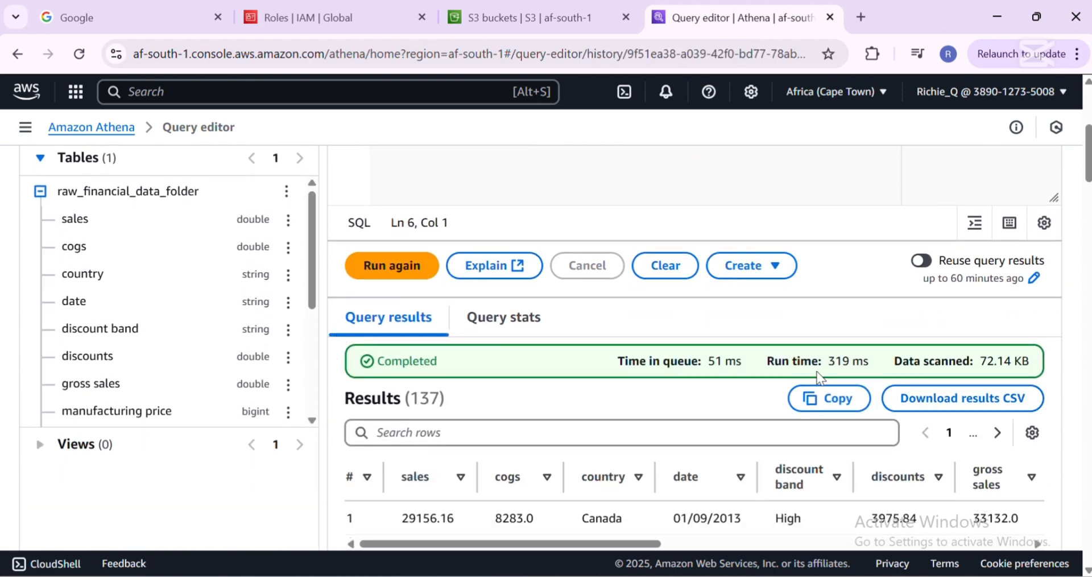
Look through the returned rows of the query filtered to Canada, checking the country and discount band columns
scroll(503, 321, "down", 4)
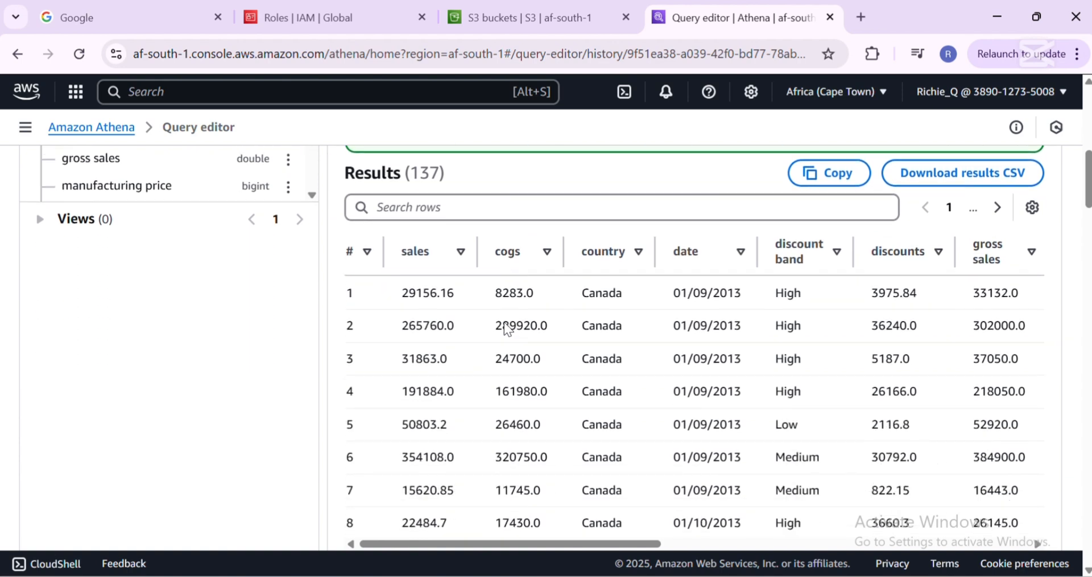
scroll(505, 324, "down", 2)
scroll(508, 302, "up", 3)
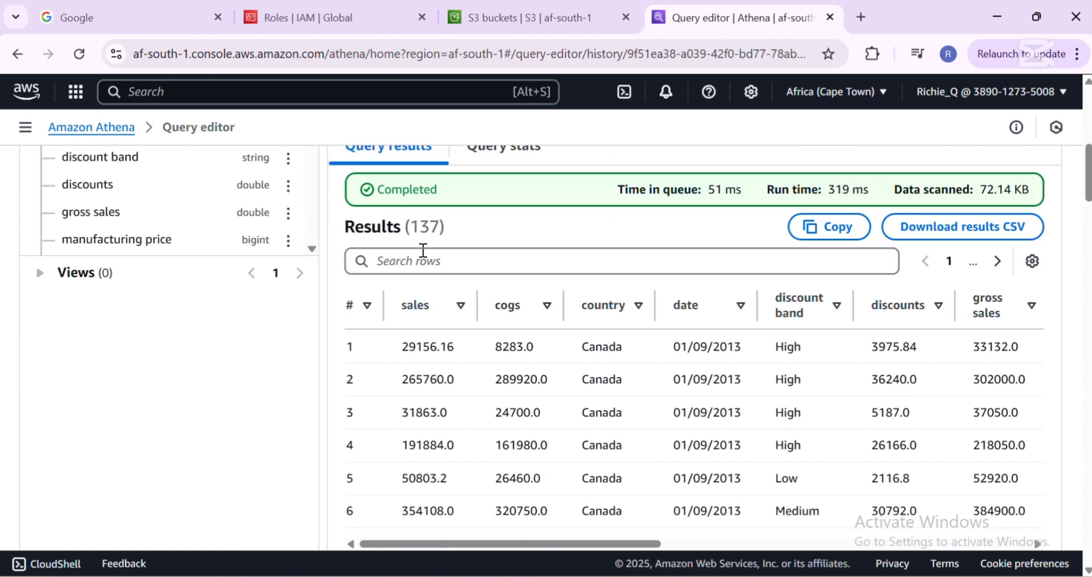
scroll(599, 341, "down", 6)
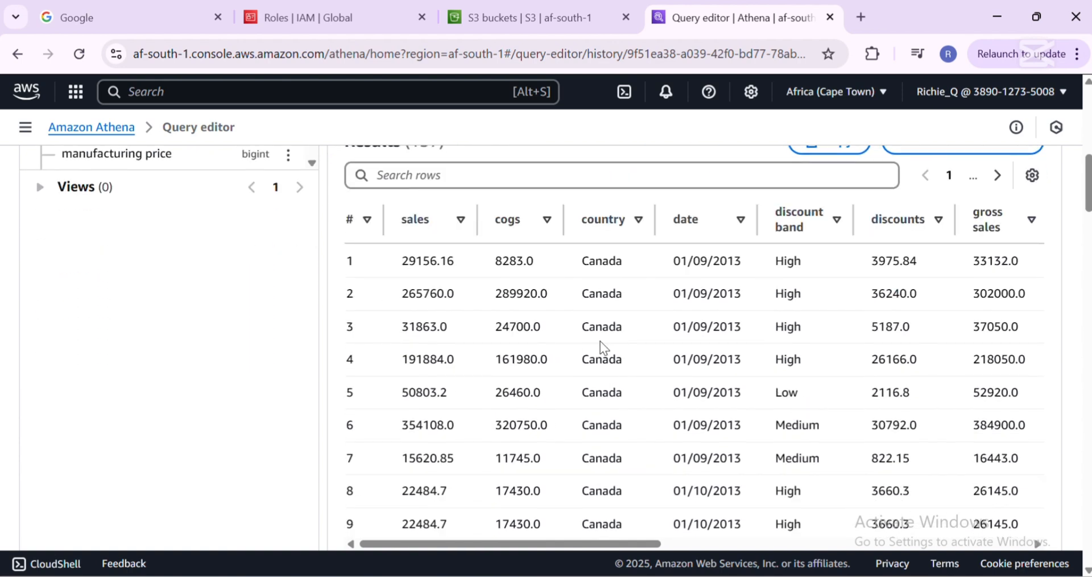
scroll(591, 347, "down", 3)
scroll(602, 340, "down", 11)
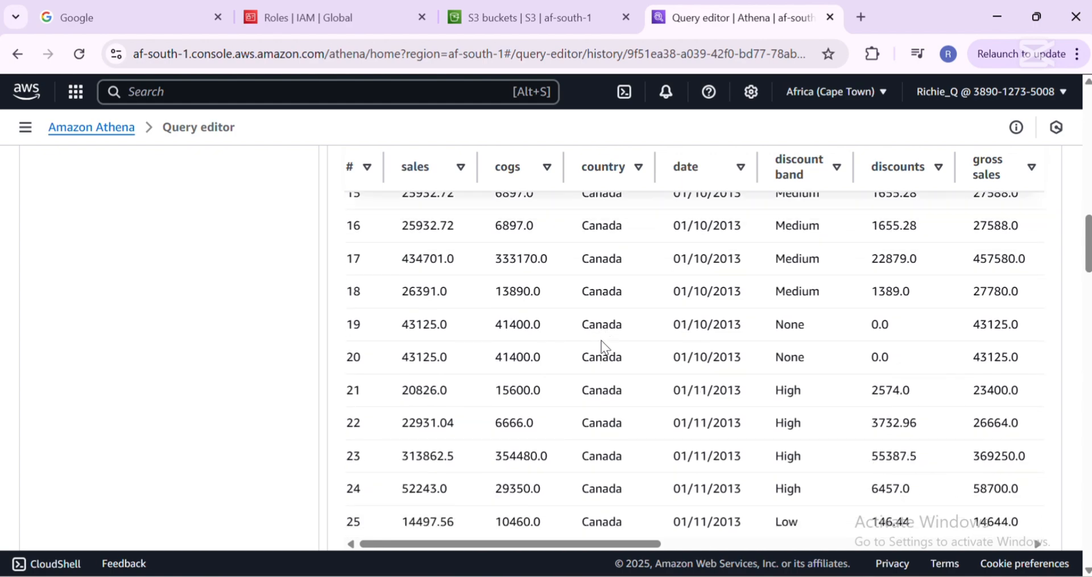
scroll(592, 344, "up", 11)
scroll(583, 347, "up", 12)
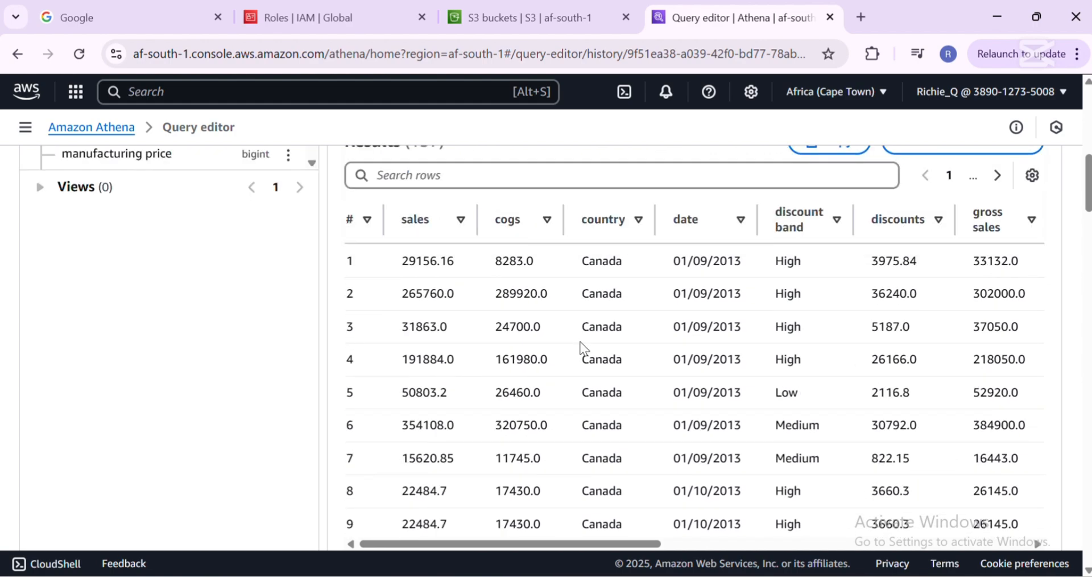
scroll(578, 343, "down", 4)
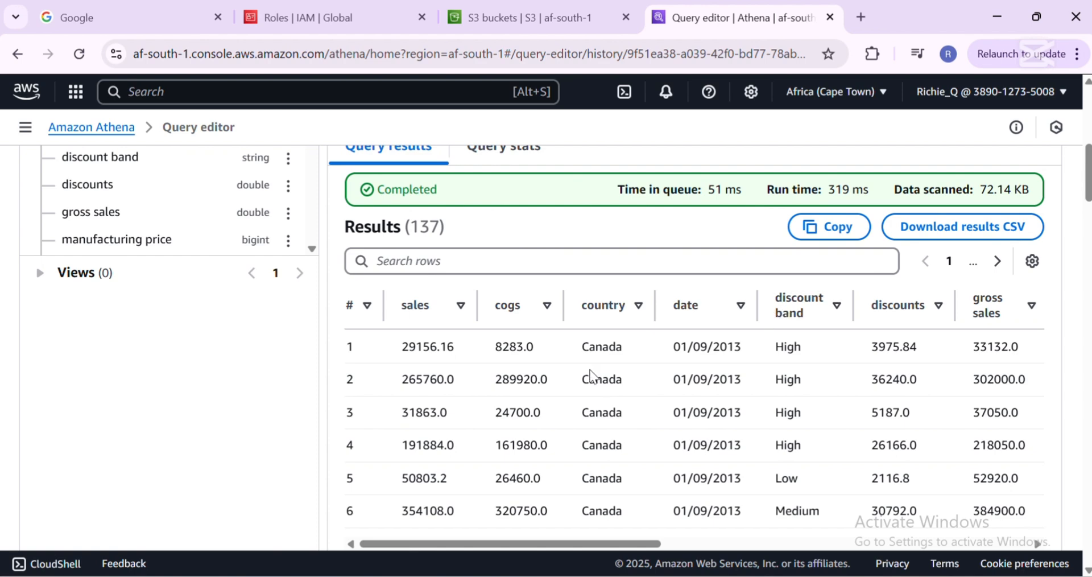
scroll(603, 352, "up", 4)
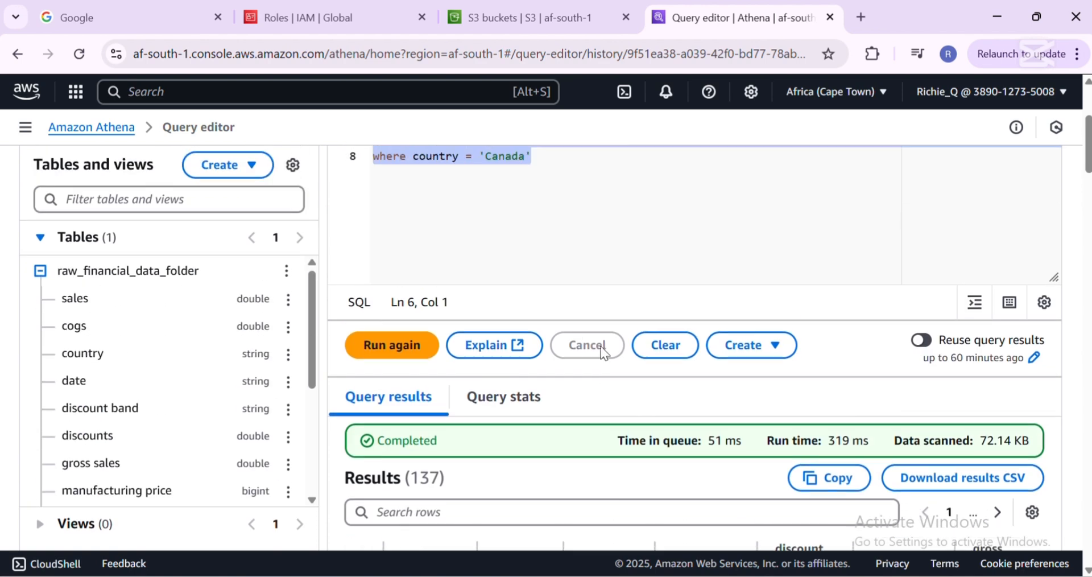
Add the condition And "discount band" = 'high' on a new line below the Canada filter in the third statement
scroll(531, 271, "up", 2)
left_click(540, 249)
key("Return")
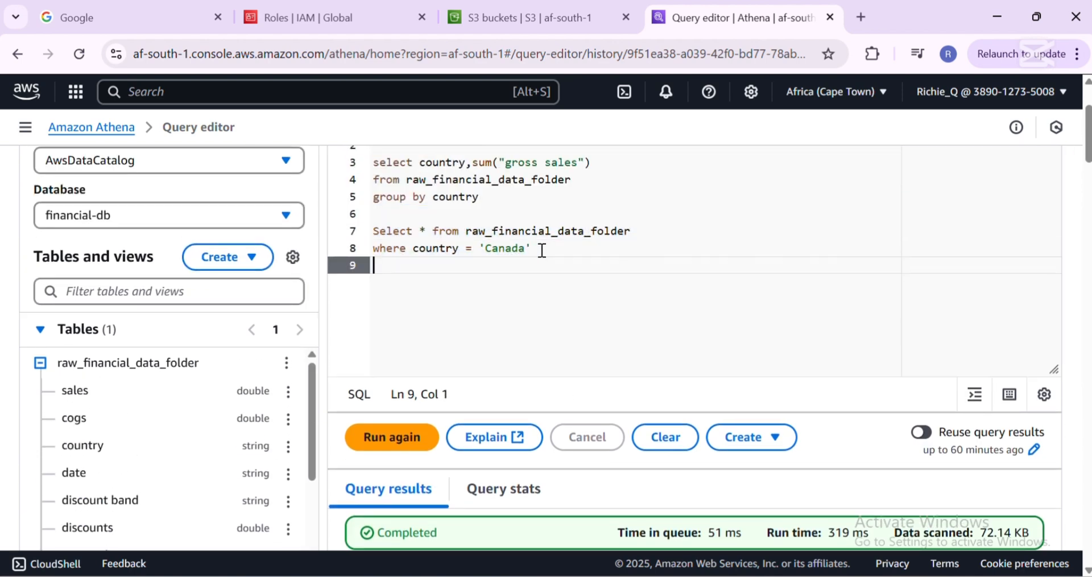
type("An")
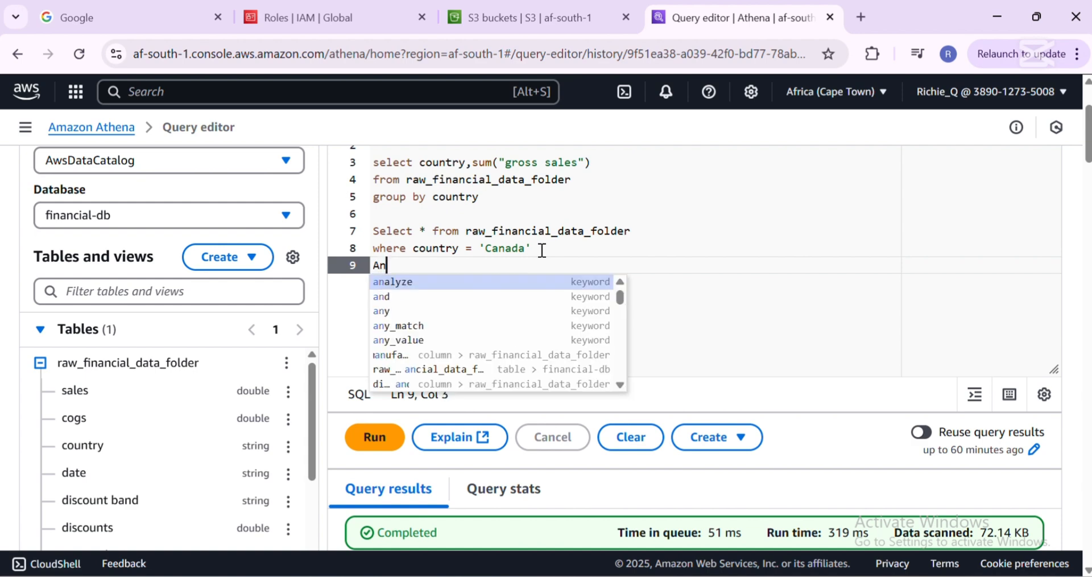
type("d discount")
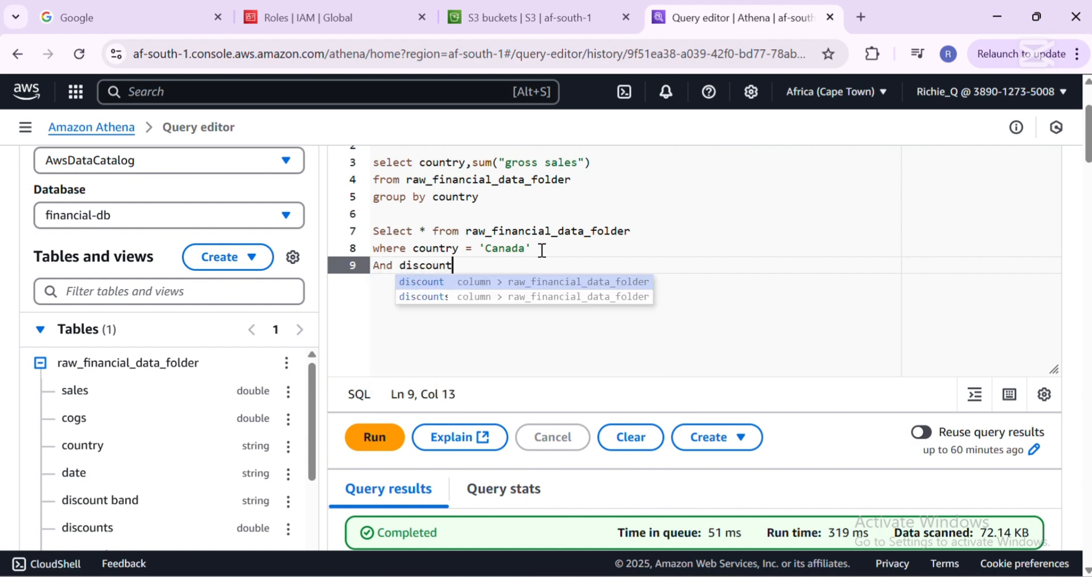
type("s")
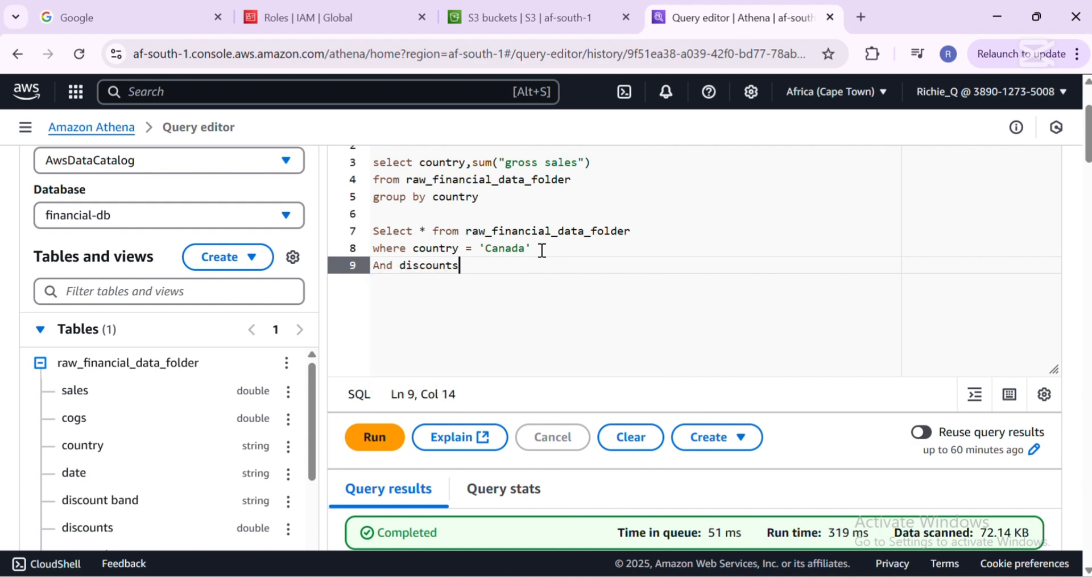
scroll(629, 330, "down", 5)
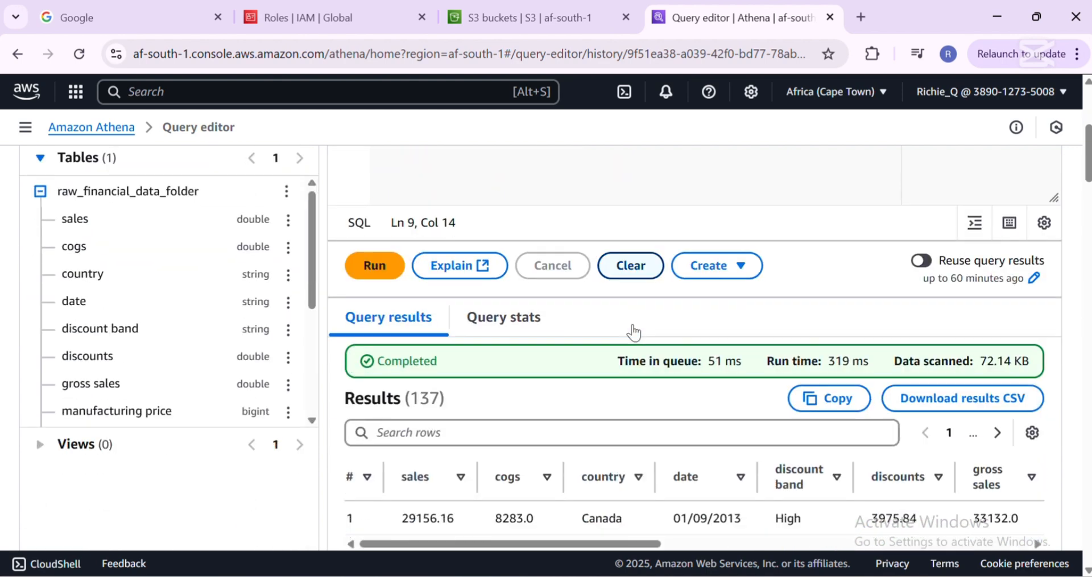
scroll(620, 329, "up", 3)
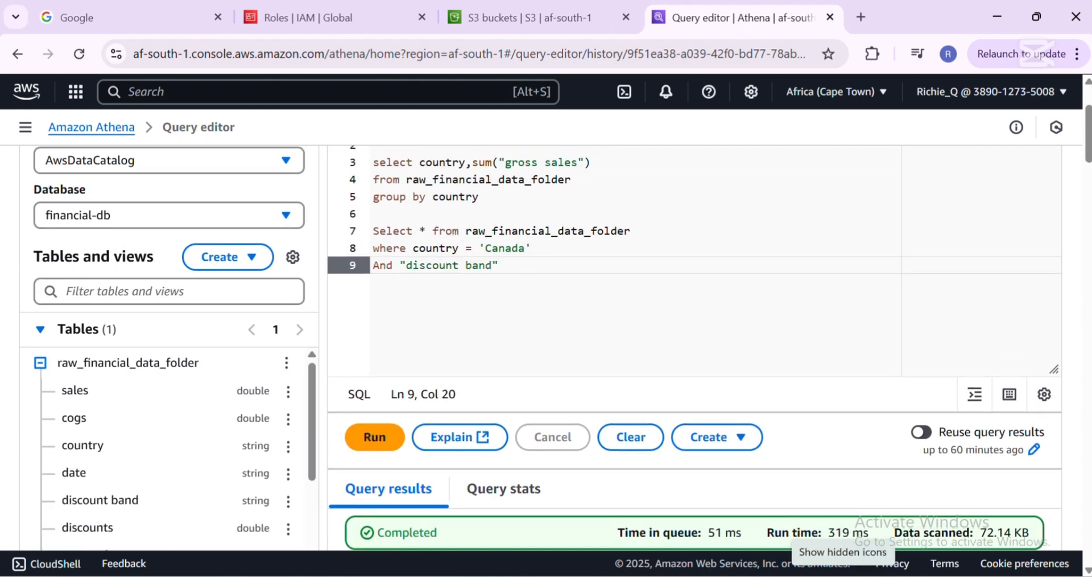
type("= 'high")
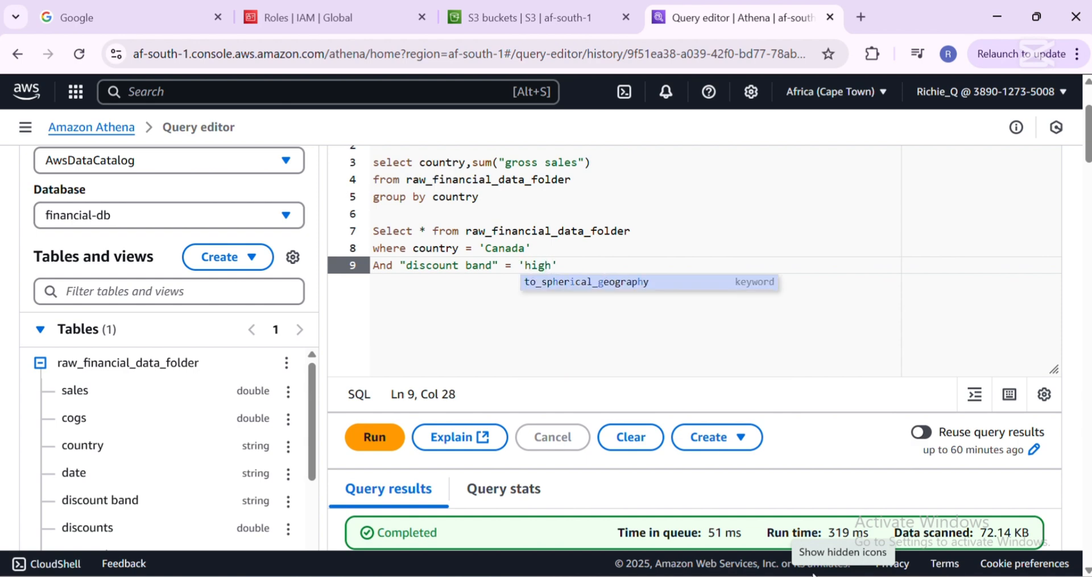
left_click(608, 263)
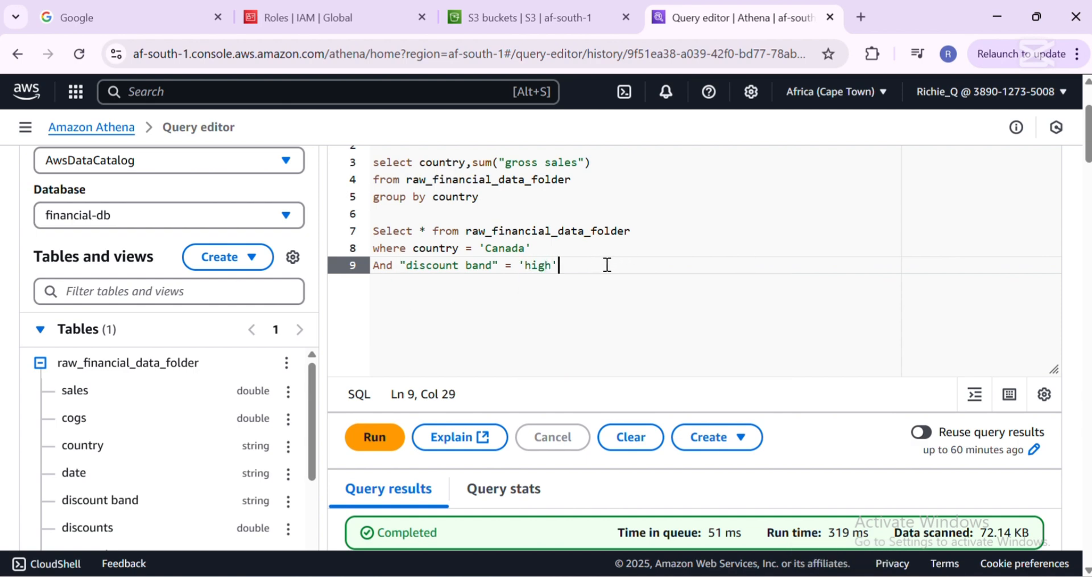
Run only the third statement with the Canada and 'high' discount band conditions and check its results
left_click_drag(558, 265, 373, 230)
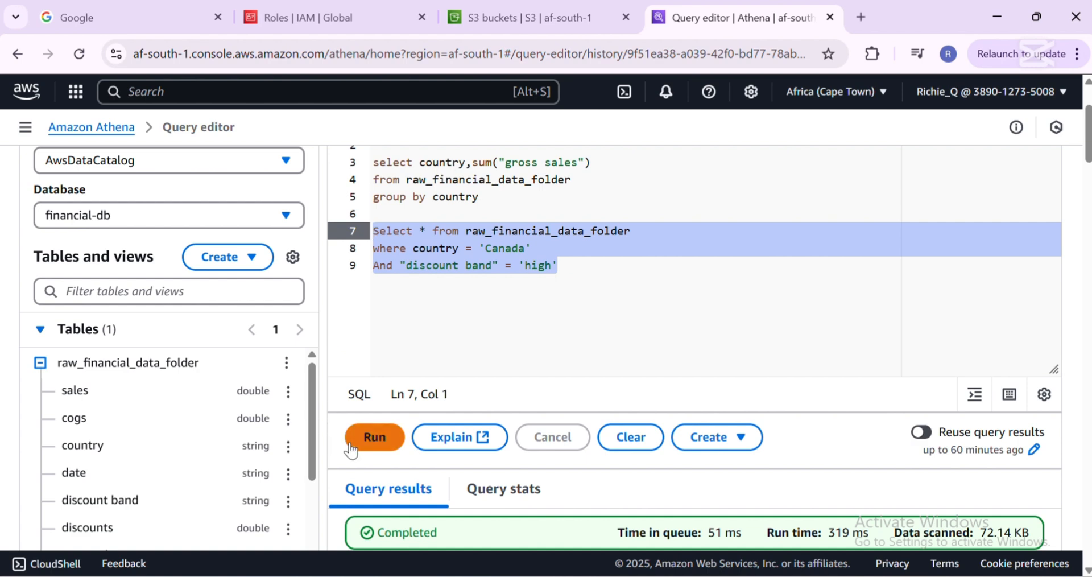
left_click(370, 437)
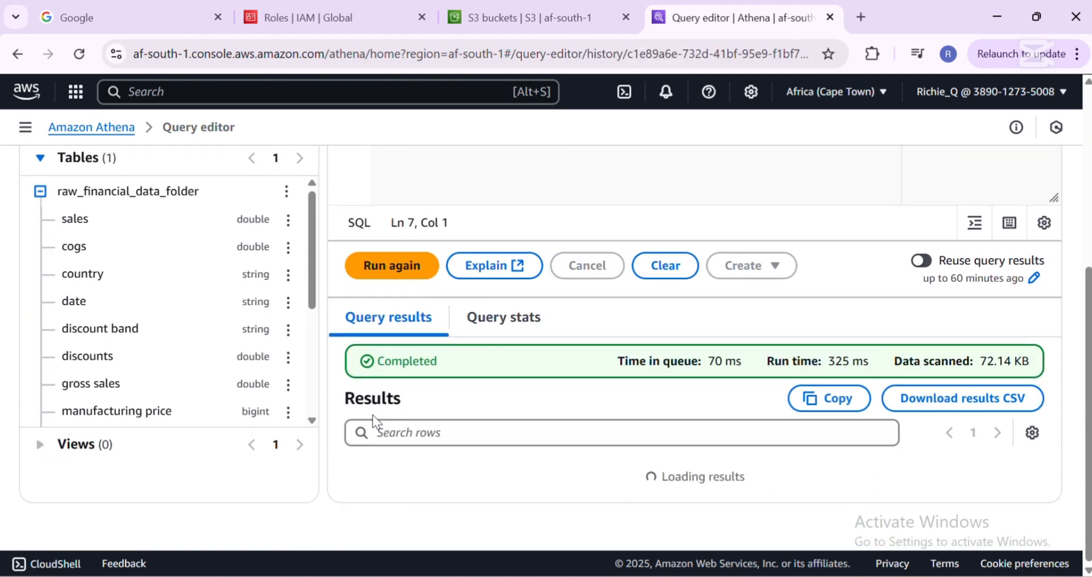
scroll(367, 417, "down", 2)
Capitalize the discount band value in the third statement's last condition so it reads 'High'
scroll(383, 383, "up", 7)
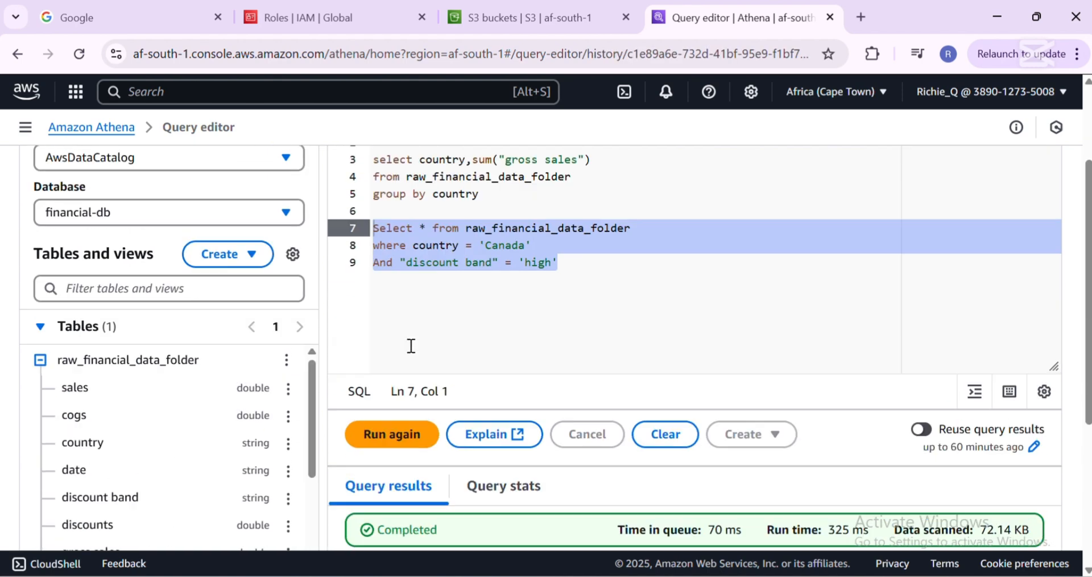
left_click(539, 395)
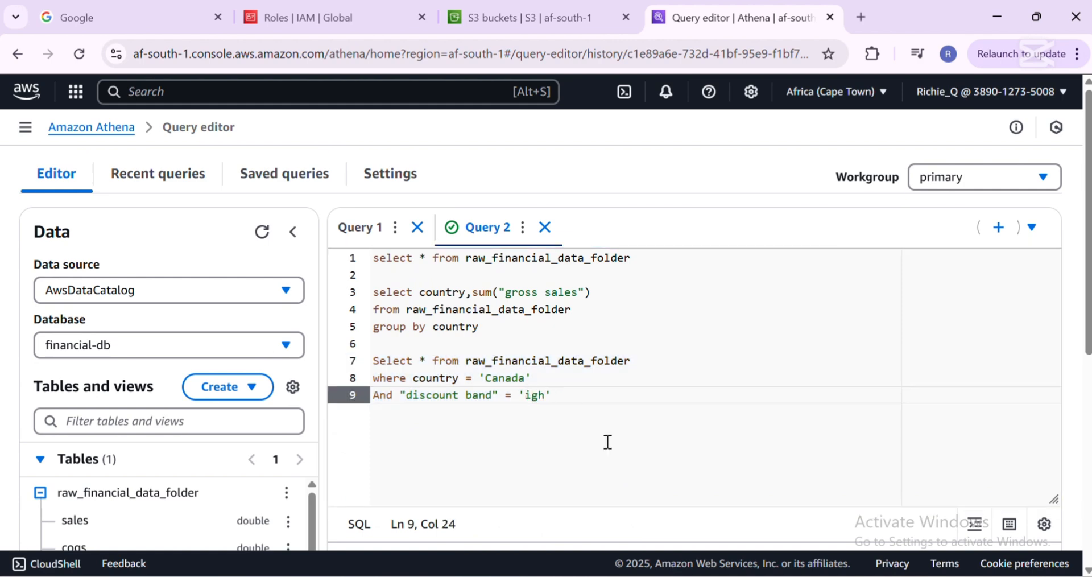
type("H")
Run only the third statement filtered to Canada and the 'High' discount band, and look through the returned rows
left_click(567, 402)
left_click_drag(571, 402, 356, 360)
scroll(357, 398, "down", 3)
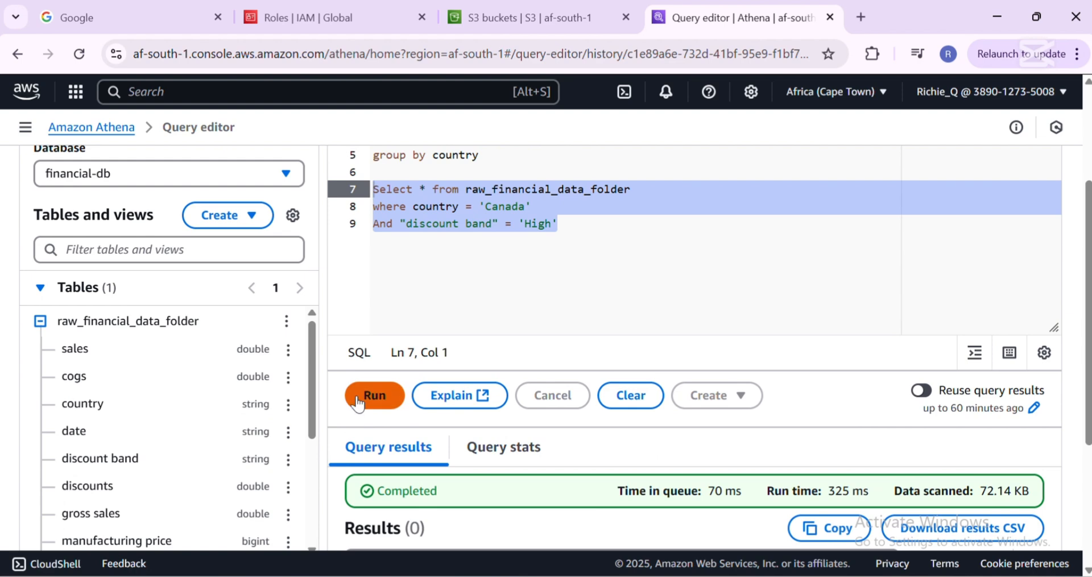
left_click(356, 395)
scroll(357, 396, "down", 3)
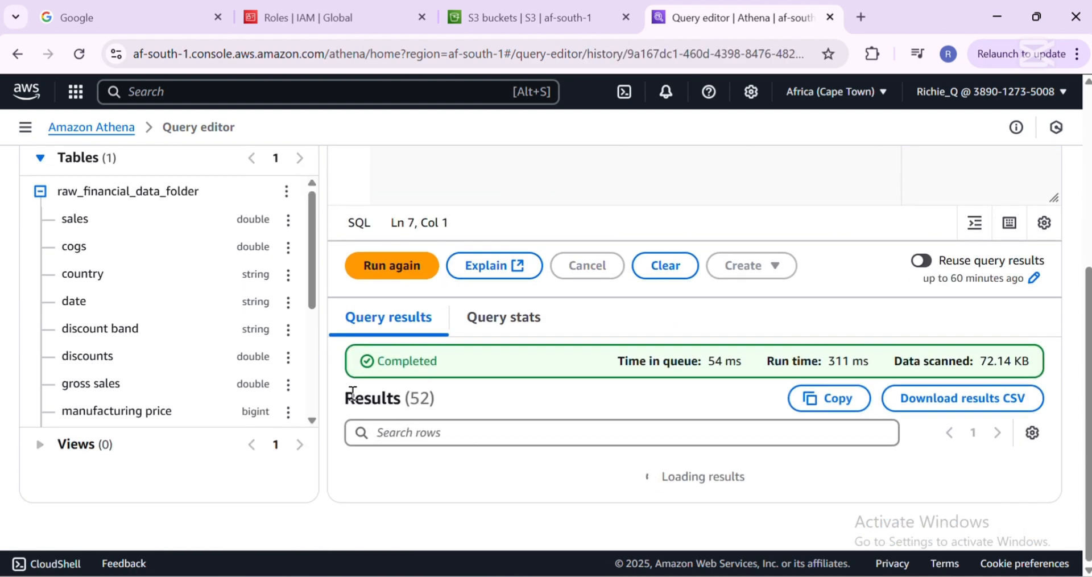
scroll(348, 398, "down", 5)
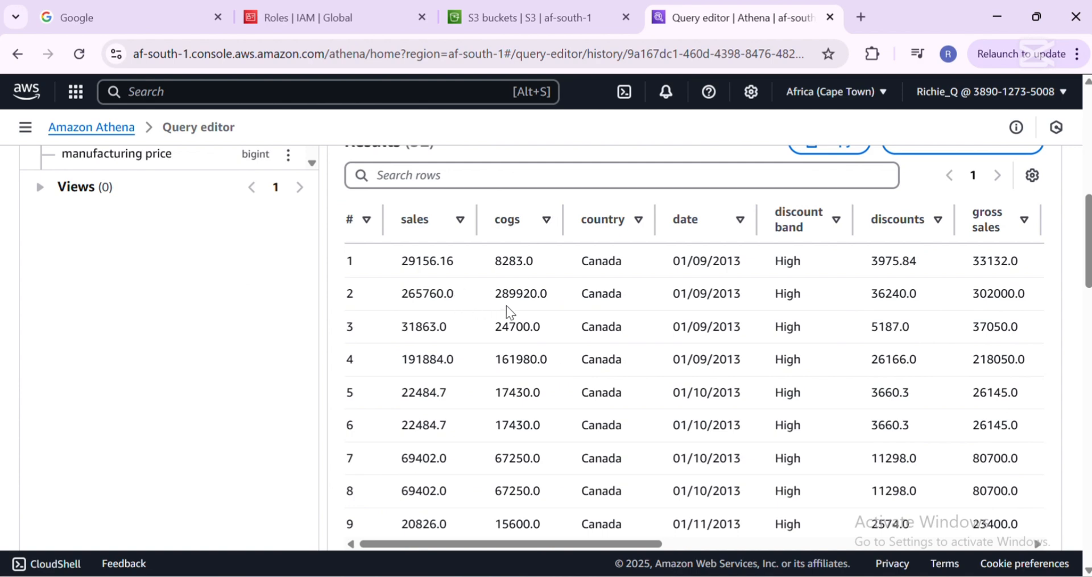
scroll(472, 313, "up", 8)
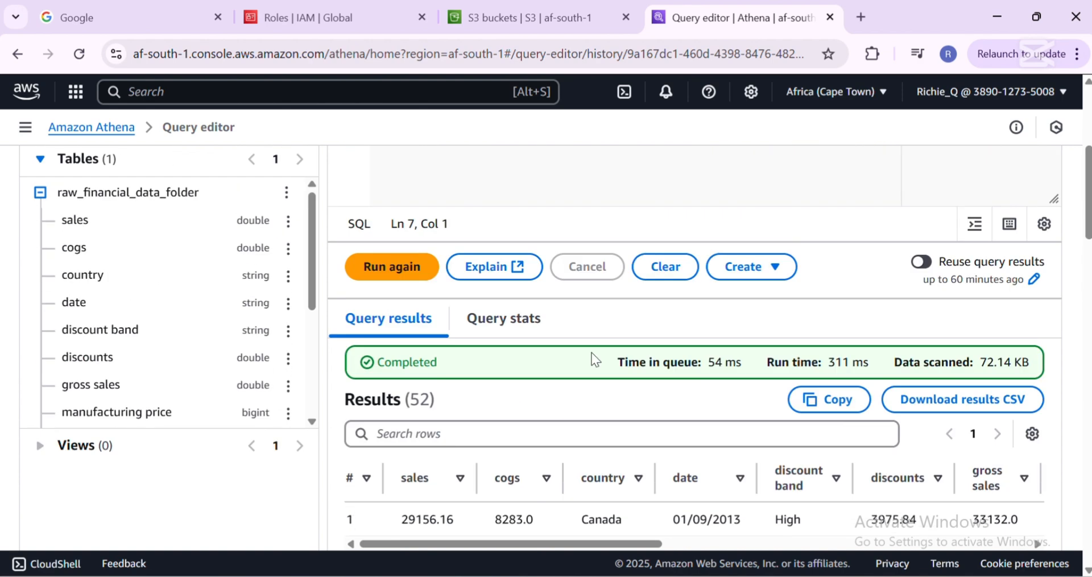
scroll(589, 345, "up", 1)
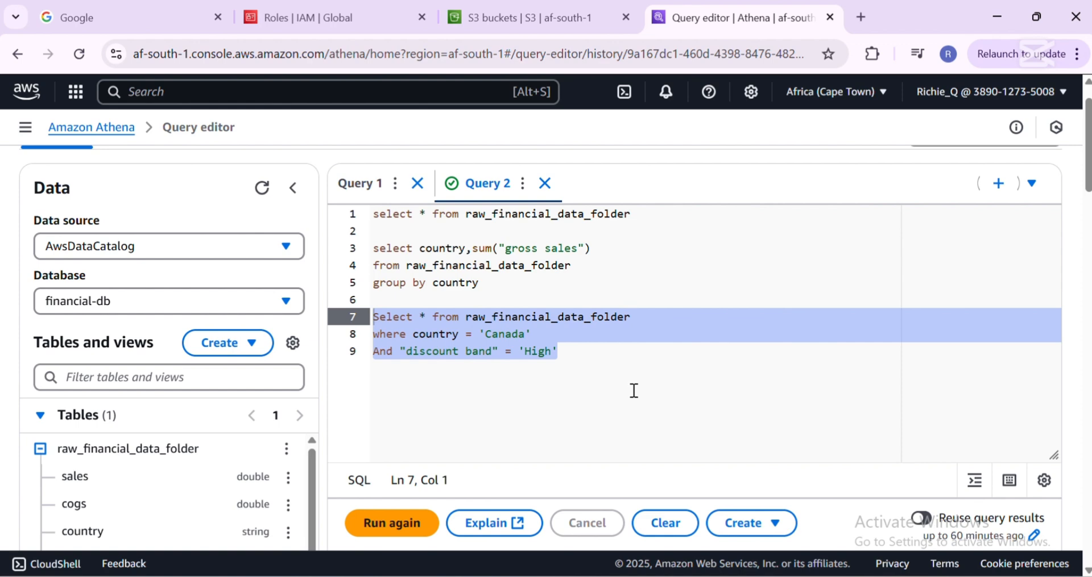
left_click(423, 386)
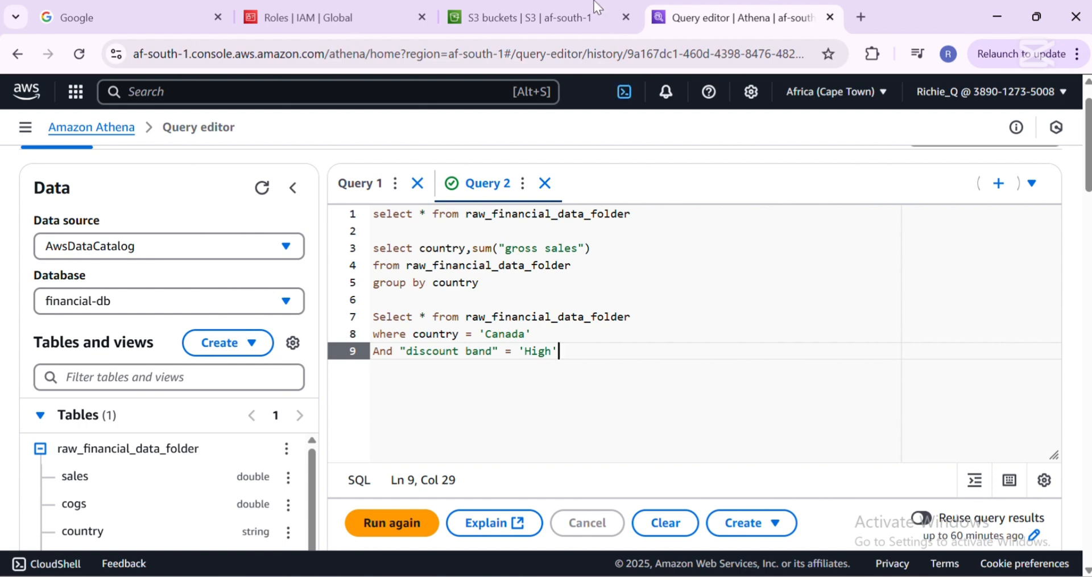
left_click(860, 17)
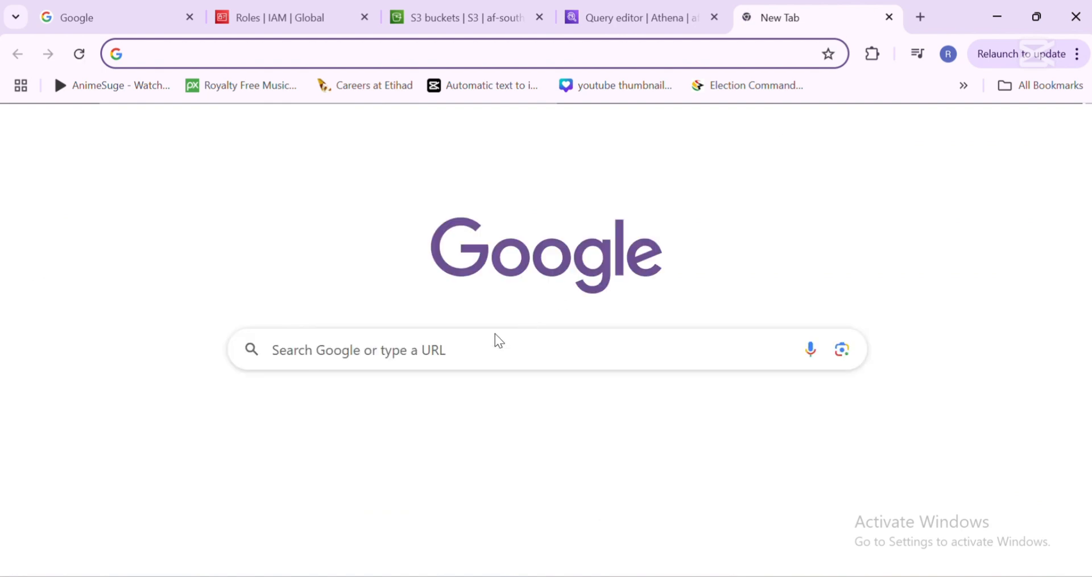
left_click(473, 575)
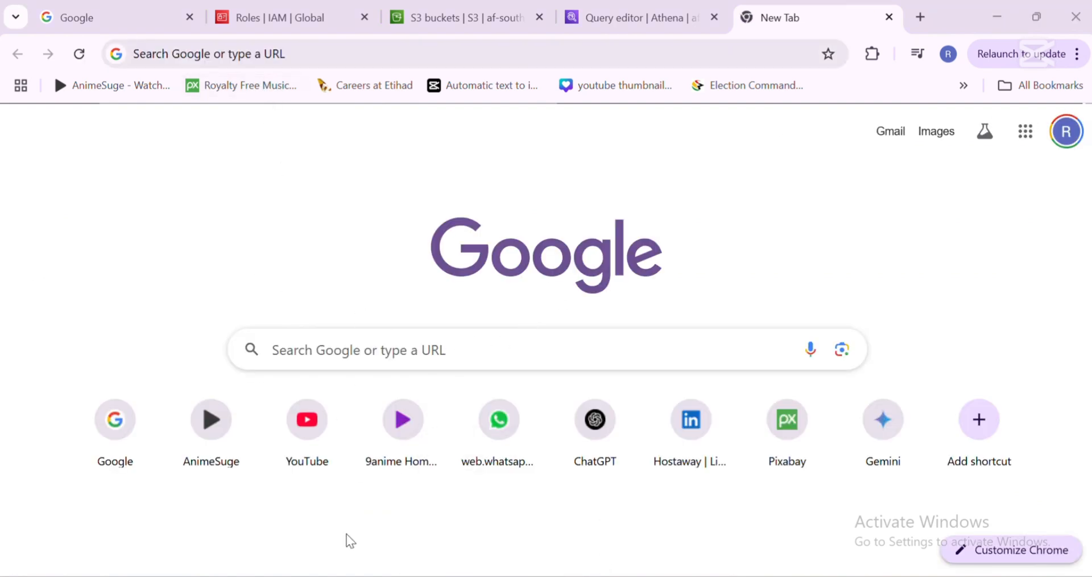
left_click(298, 47)
type("https://docs.aws.amazon.com/athena/latest/ug/connect-with-odbc-driver-and-documentation-download-links.html")
key("Return")
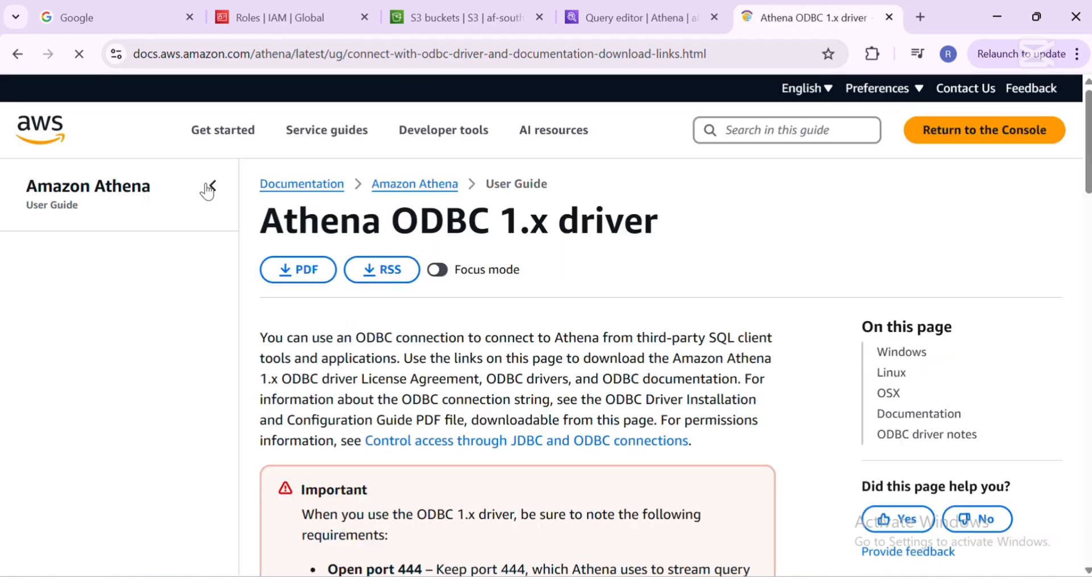
Find the Windows downloads on the Athena ODBC 1.x driver page and download the Windows 64 bit ODBC driver 1.2.3.1000
scroll(291, 228, "down", 1)
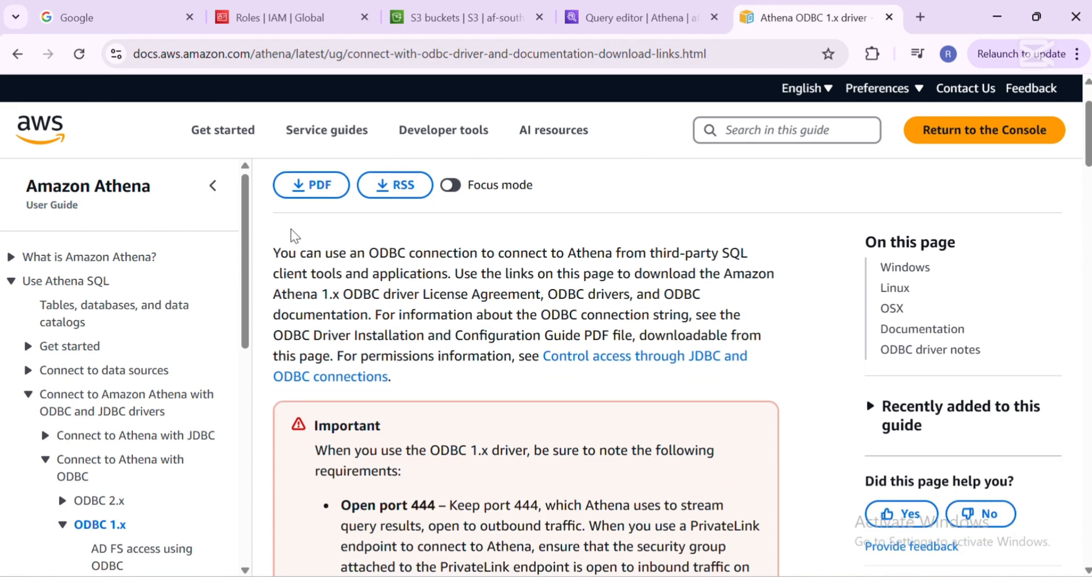
scroll(291, 228, "up", 1)
scroll(654, 264, "down", 2)
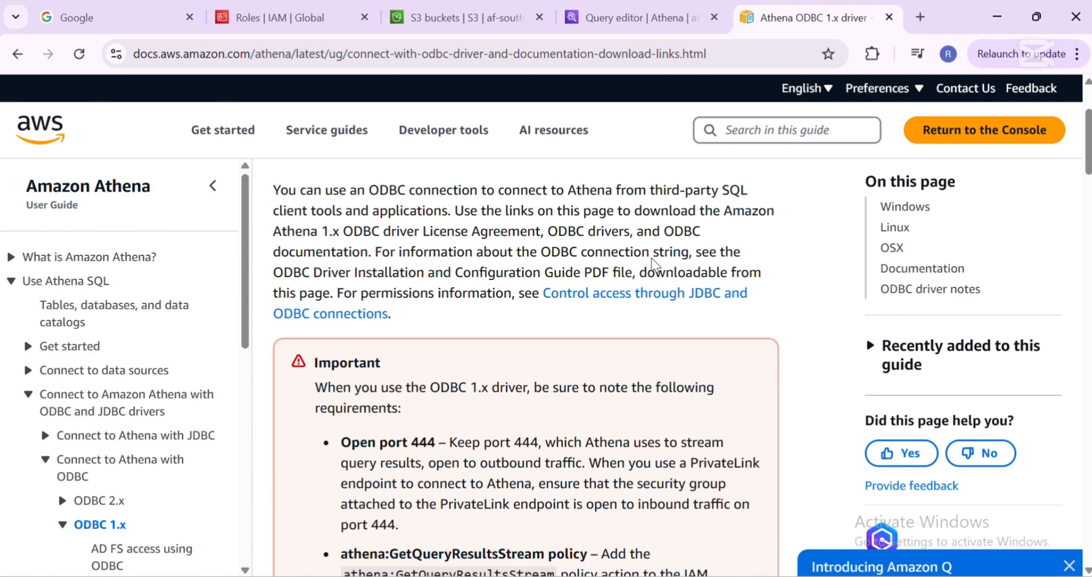
scroll(580, 331, "down", 5)
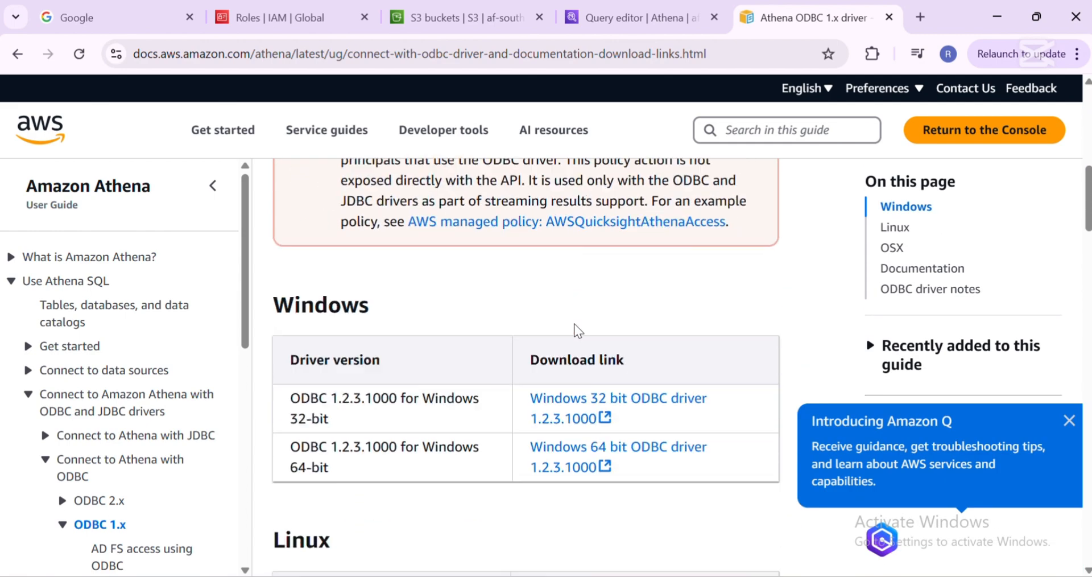
scroll(575, 329, "down", 1)
scroll(440, 317, "down", 1)
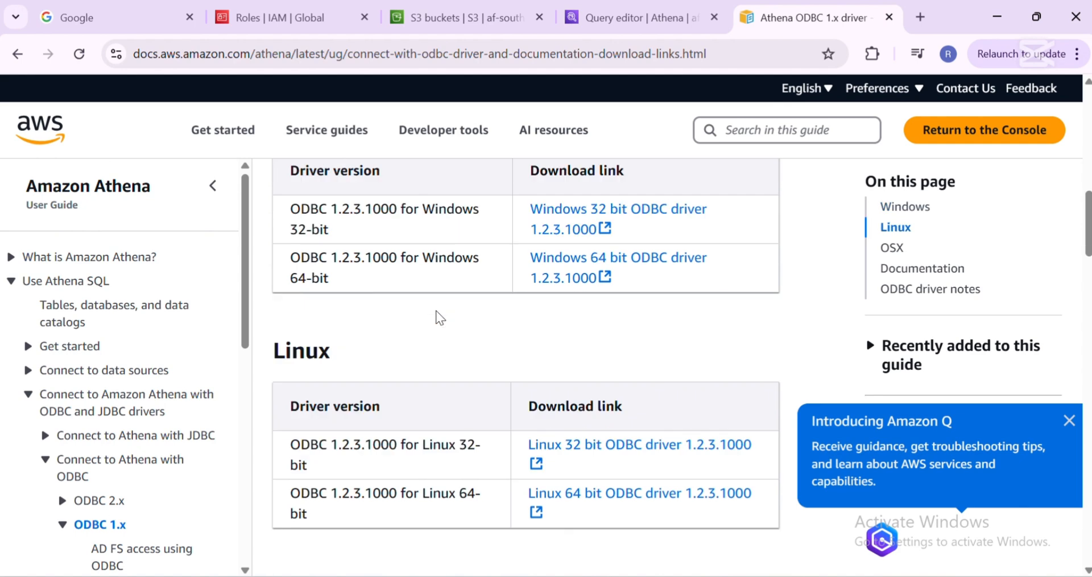
scroll(434, 317, "down", 1)
scroll(434, 317, "up", 1)
scroll(452, 310, "up", 1)
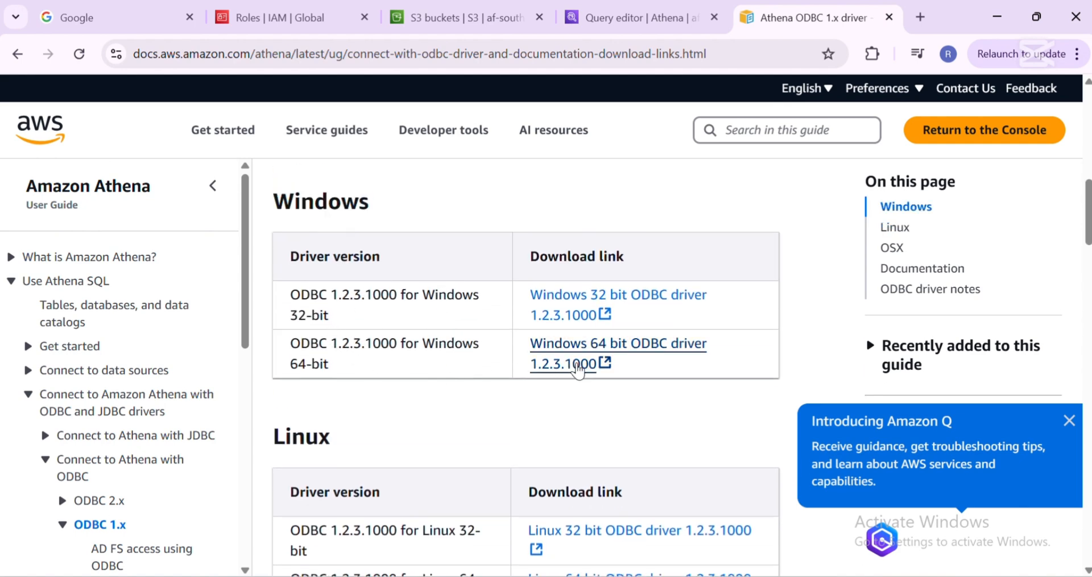
left_click(577, 367)
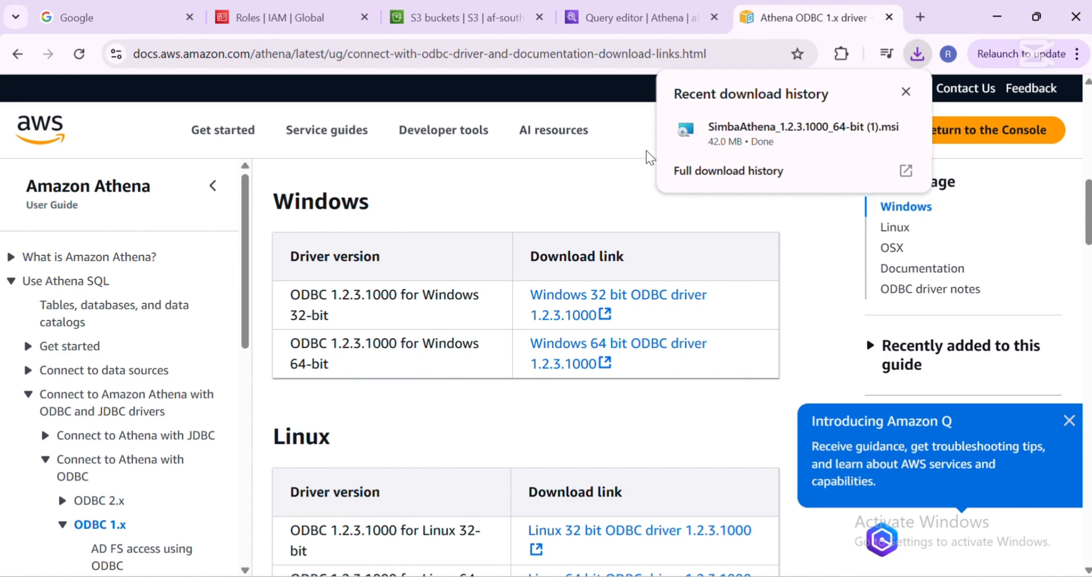
mouse_move(763, 137)
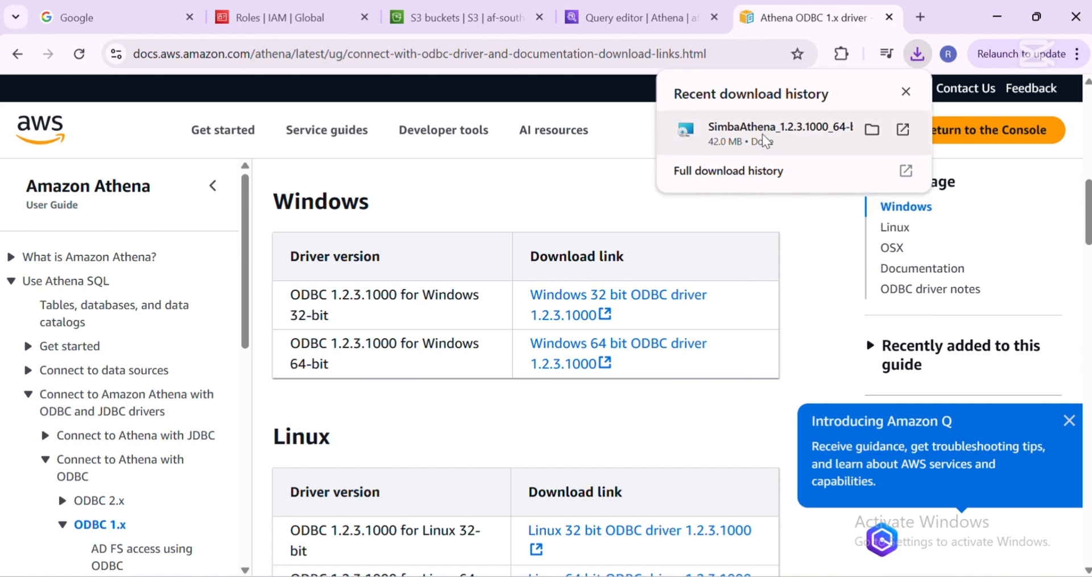
Run the downloaded Simba Athena installer, accept the license agreement and install the 64-bit ODBC driver in the default folder
left_click(729, 130)
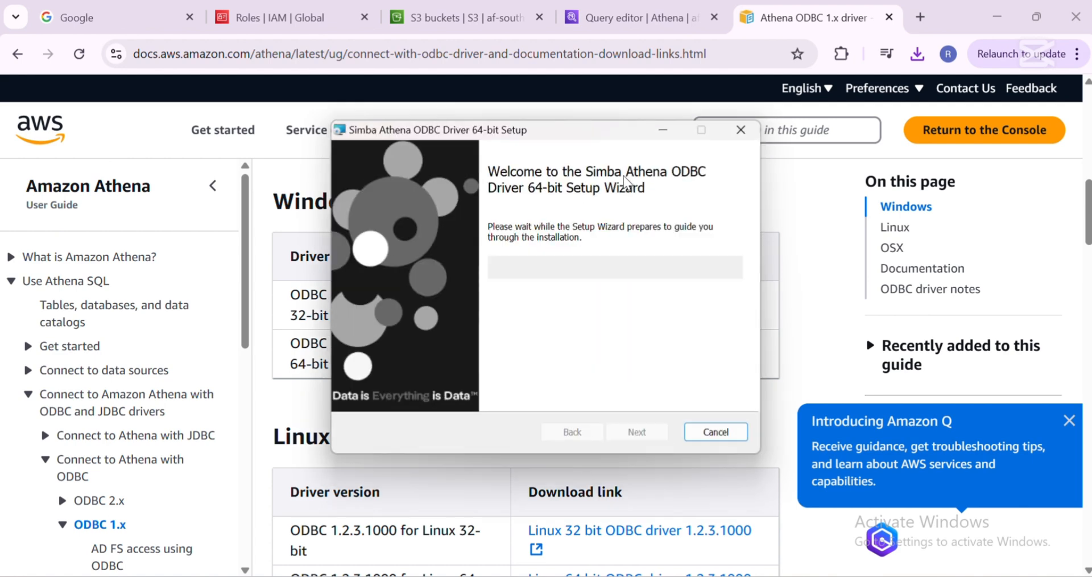
left_click(630, 436)
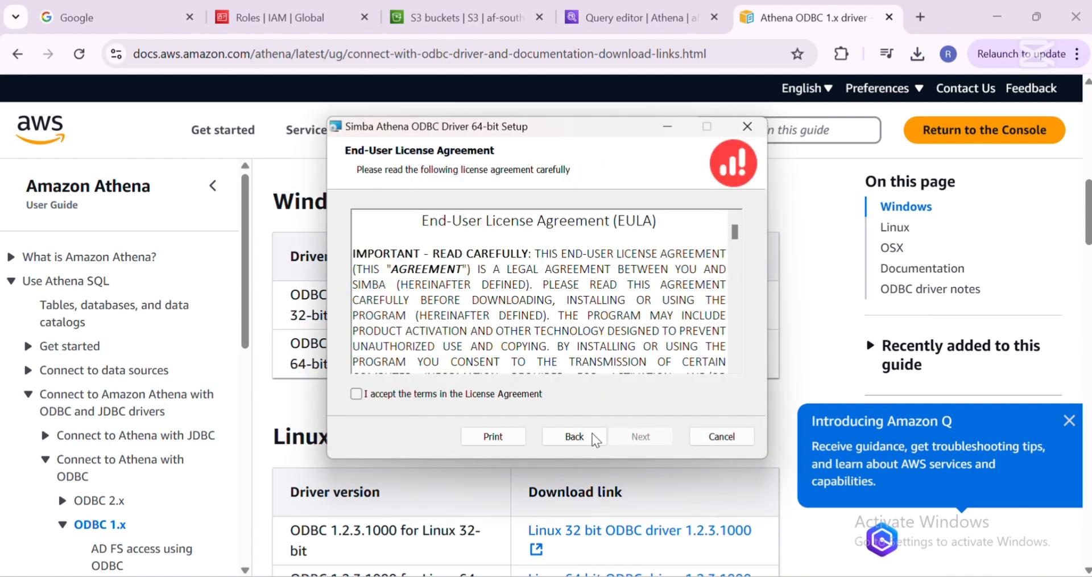
left_click(380, 394)
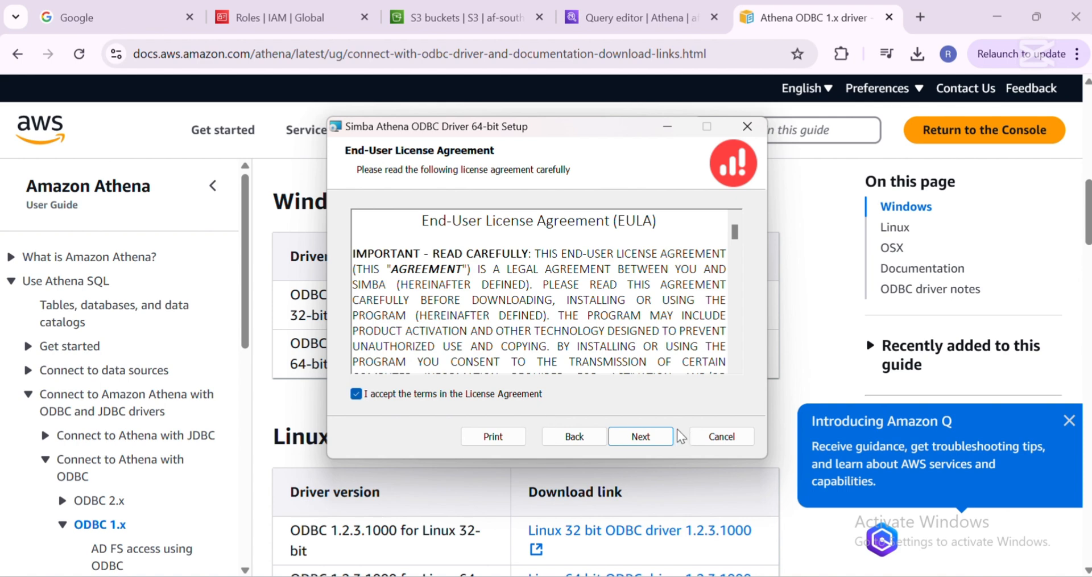
left_click(636, 439)
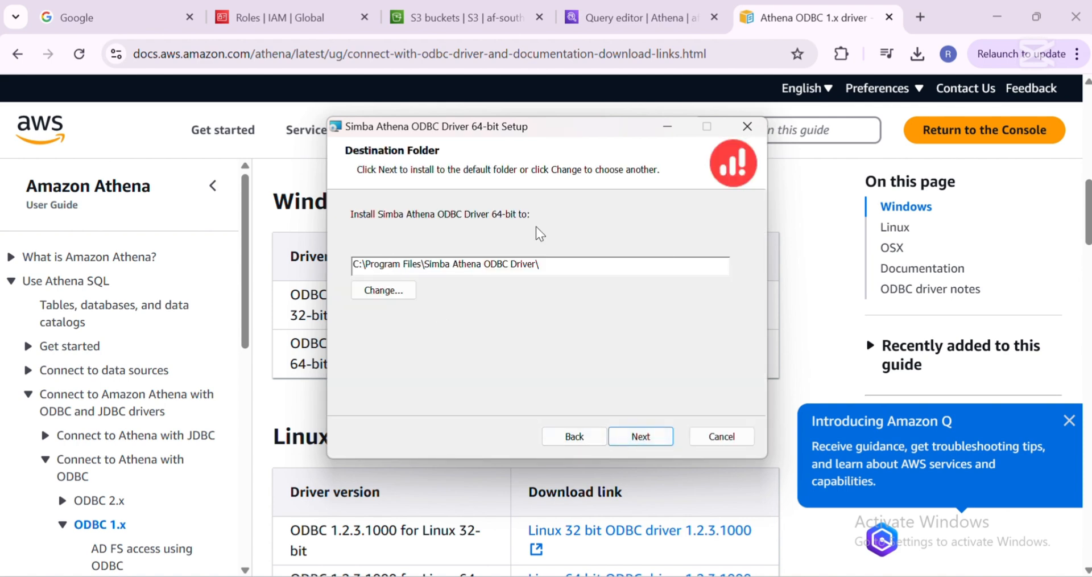
left_click(632, 437)
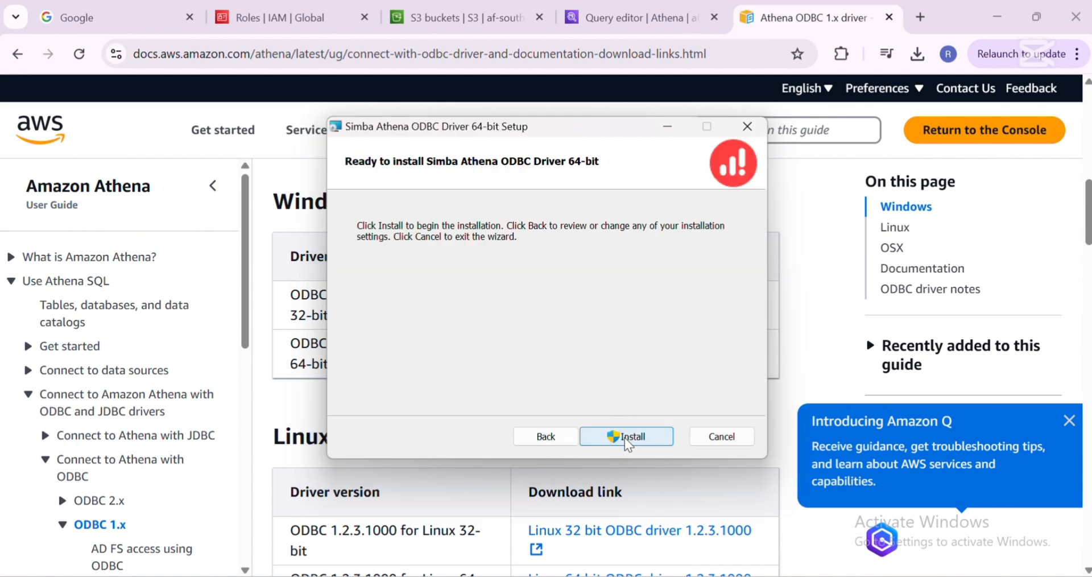
left_click(633, 437)
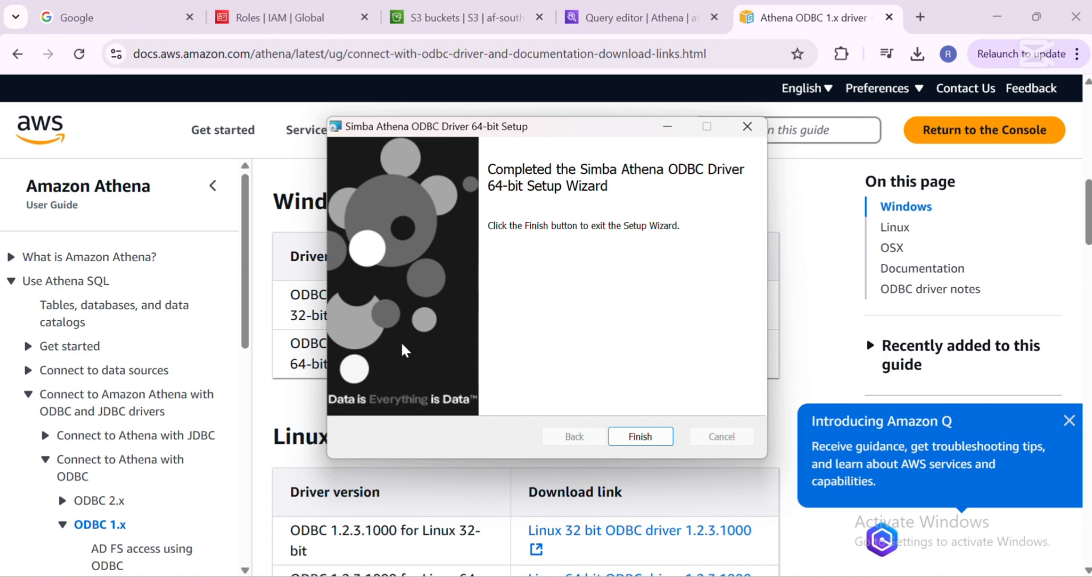
left_click(638, 435)
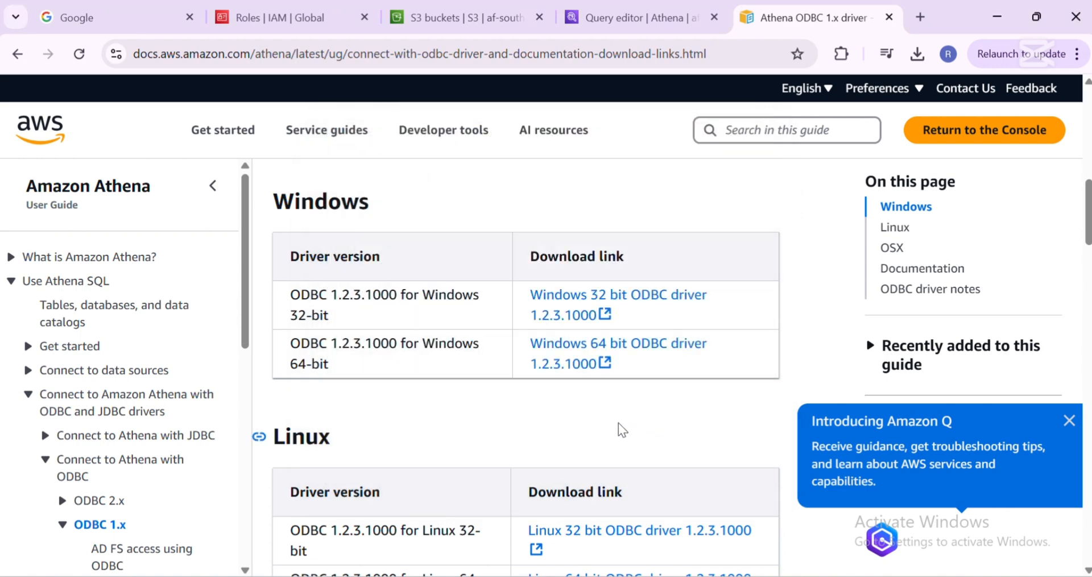
Search Windows for ODBC and open ODBC Data Sources (64-bit)
key("super")
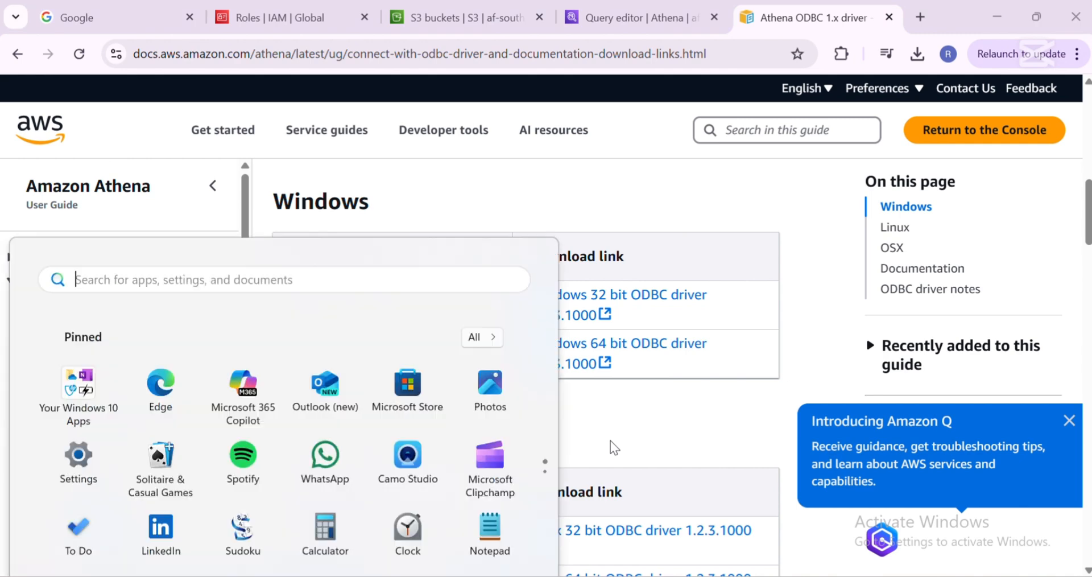
type("O")
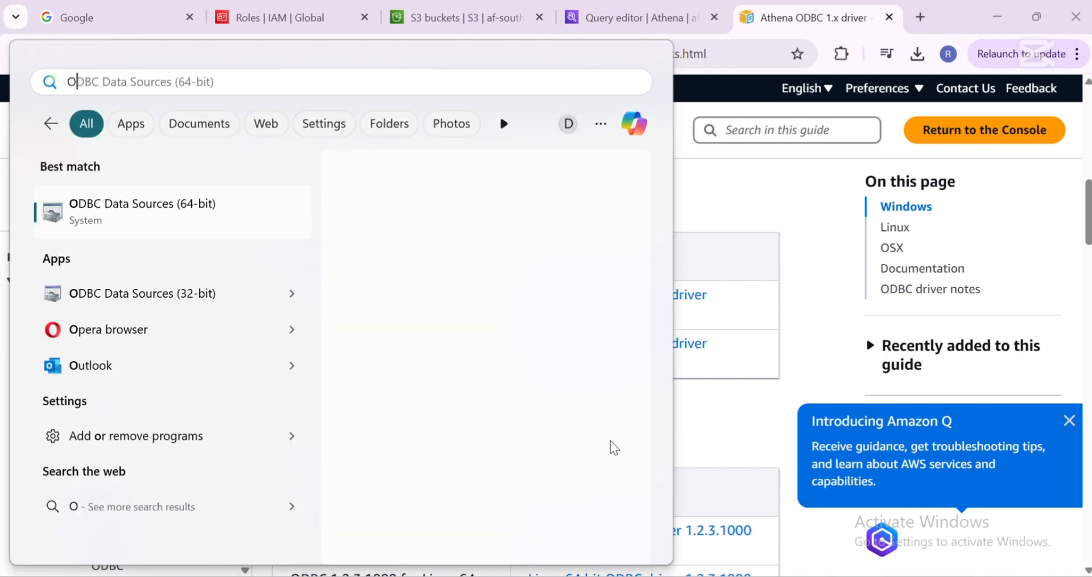
type("DBC")
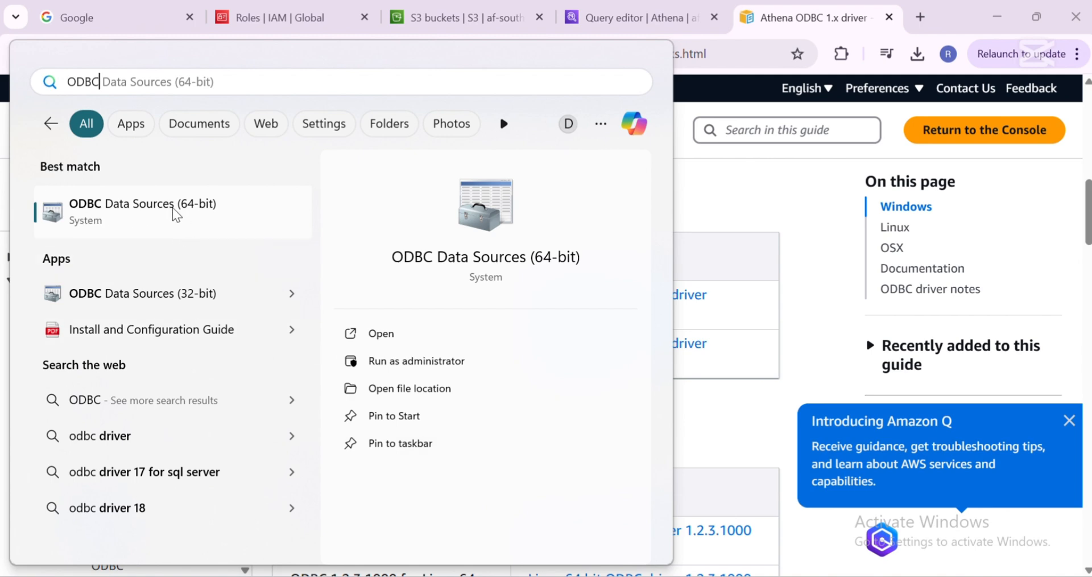
left_click(139, 207)
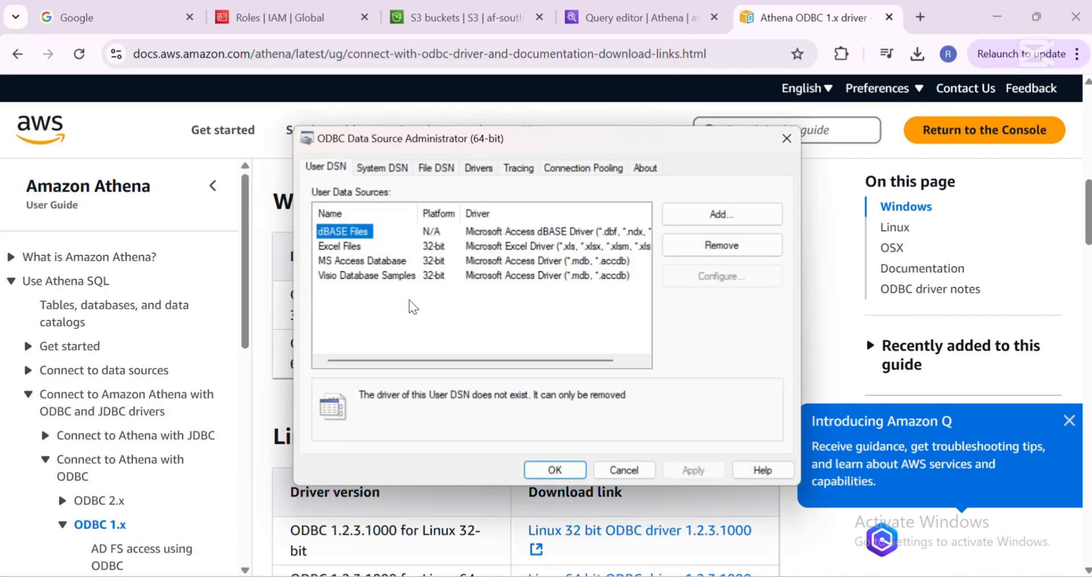
Add a new system data source that uses the Simba Athena ODBC Driver
left_click(367, 170)
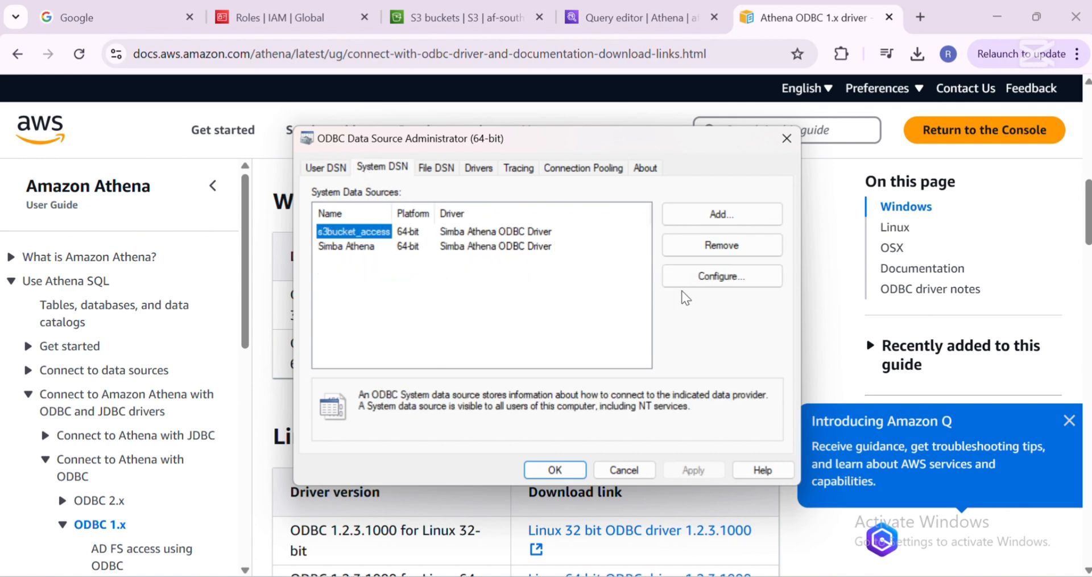
left_click(695, 215)
left_click(693, 214)
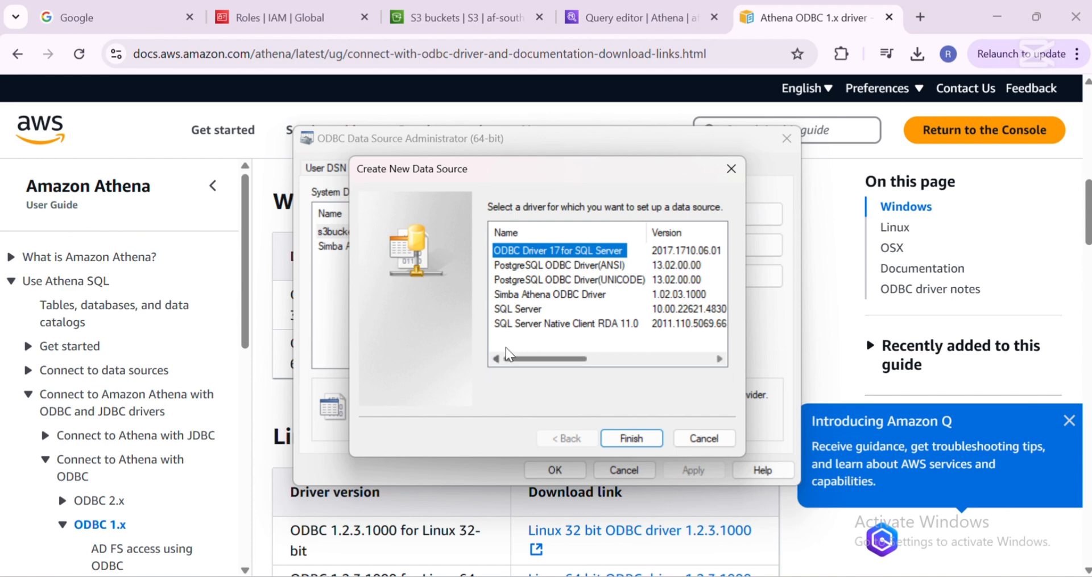
left_click(564, 295)
left_click(632, 436)
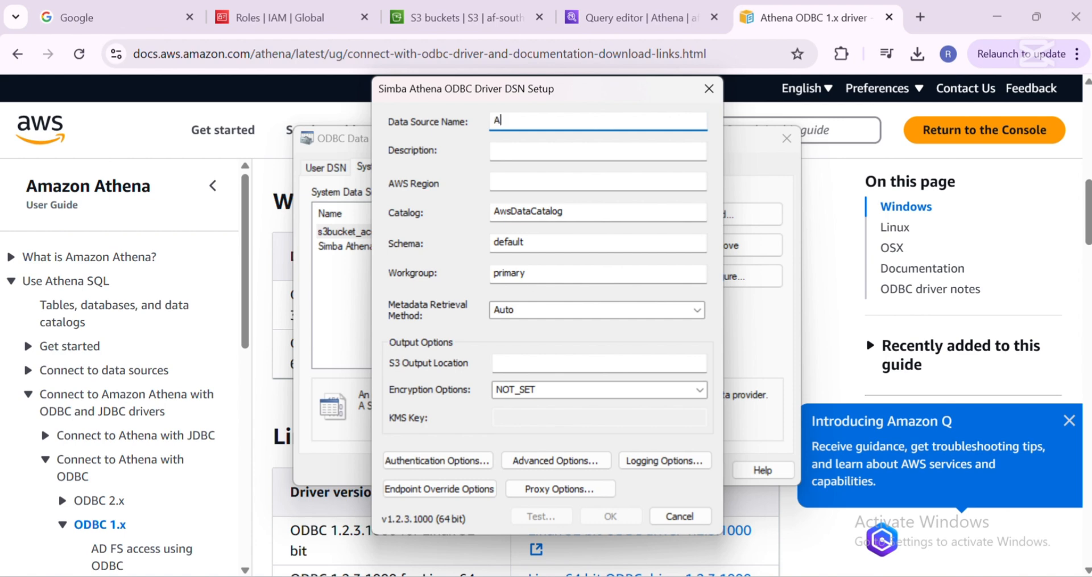
Enter aws-odbc-access as both the data source name and its description
type("WS")
key("BackSpace")
key("BackSpace")
key("BackSpace")
type("aws-odbc-acces")
key("ctrl+a")
key("ctrl+c")
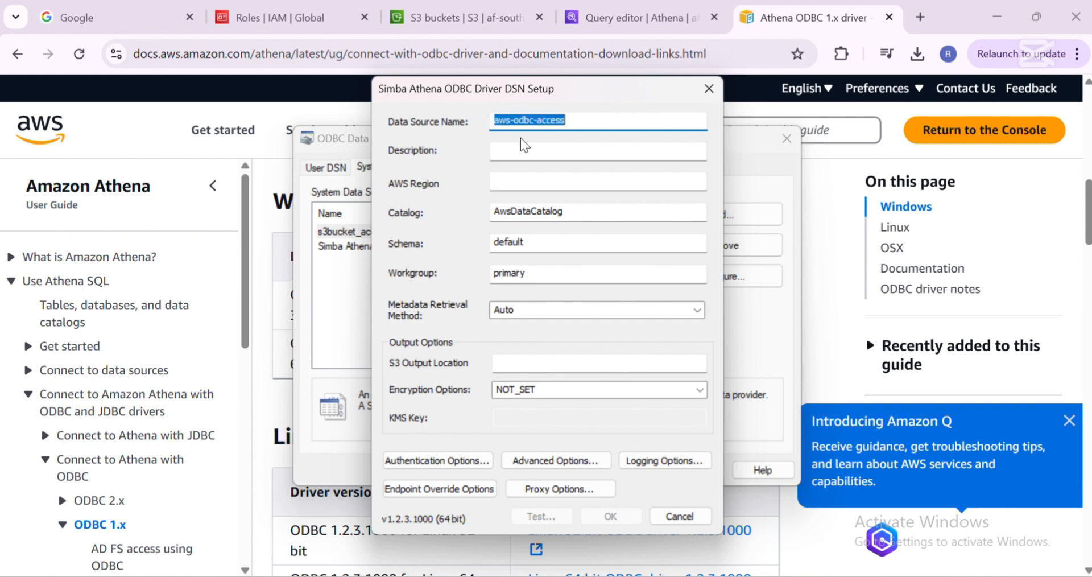
left_click(511, 153)
key("ctrl+v")
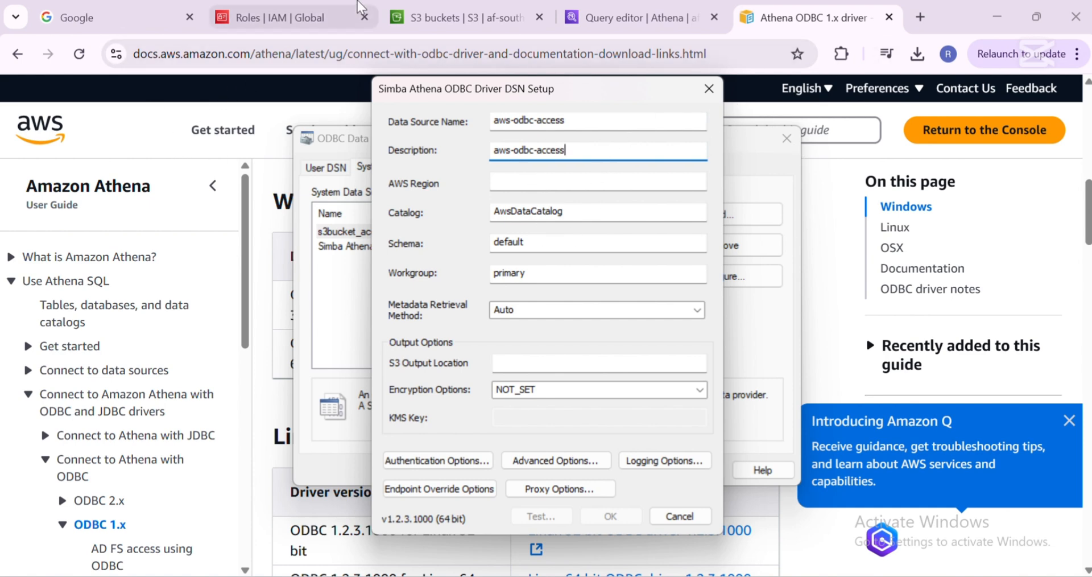
Look up the region in the AWS console and set the data source's AWS Region to af-south-1
left_click(282, 26)
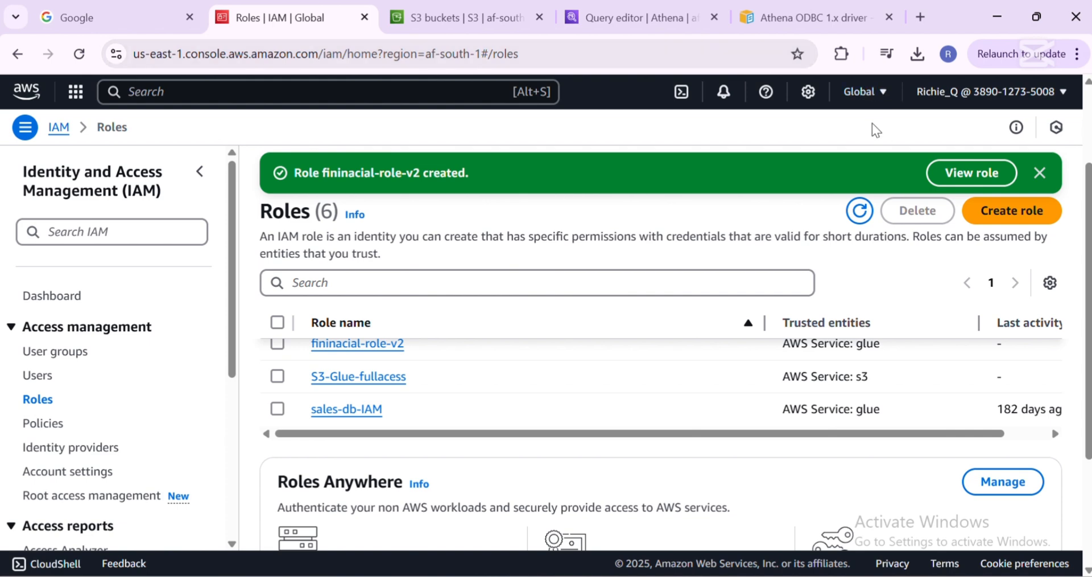
left_click(876, 99)
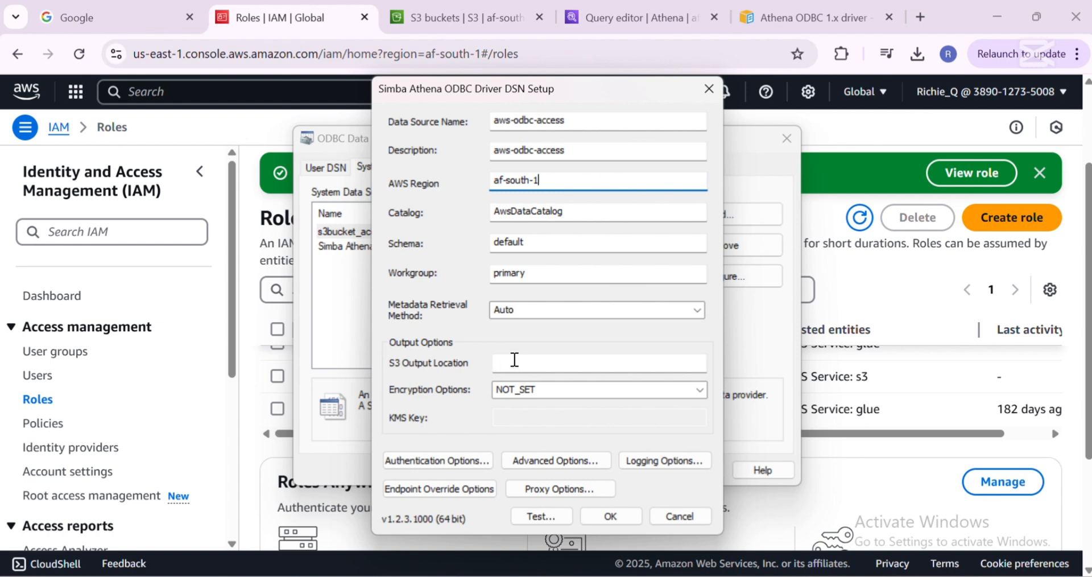
Open the athena-financial-report-queries folder in the S3 bucket financial-report-bucket-v1 and copy the folder's S3 URI
left_click(680, 16)
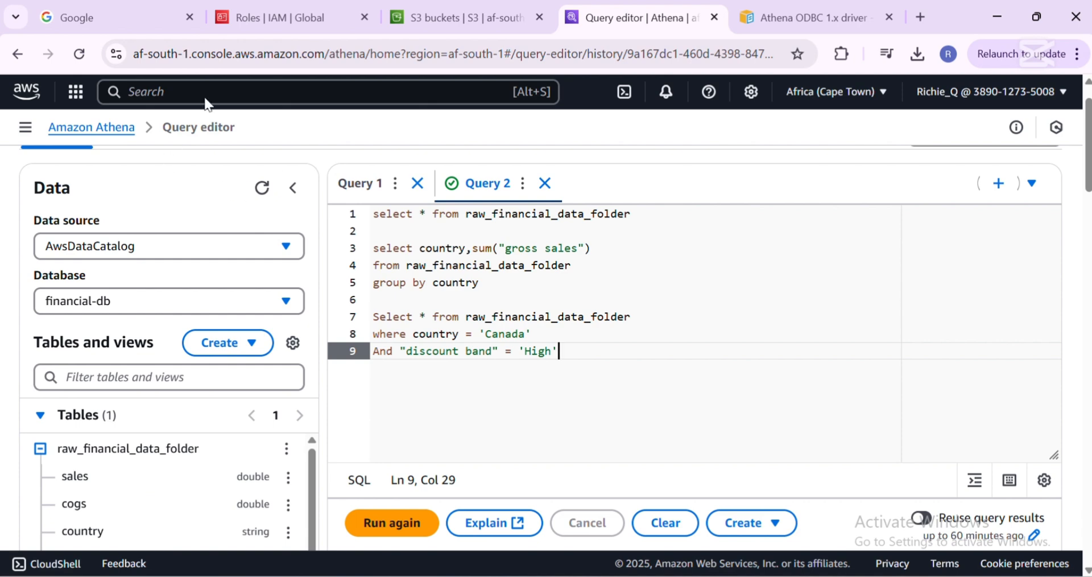
left_click(407, 23)
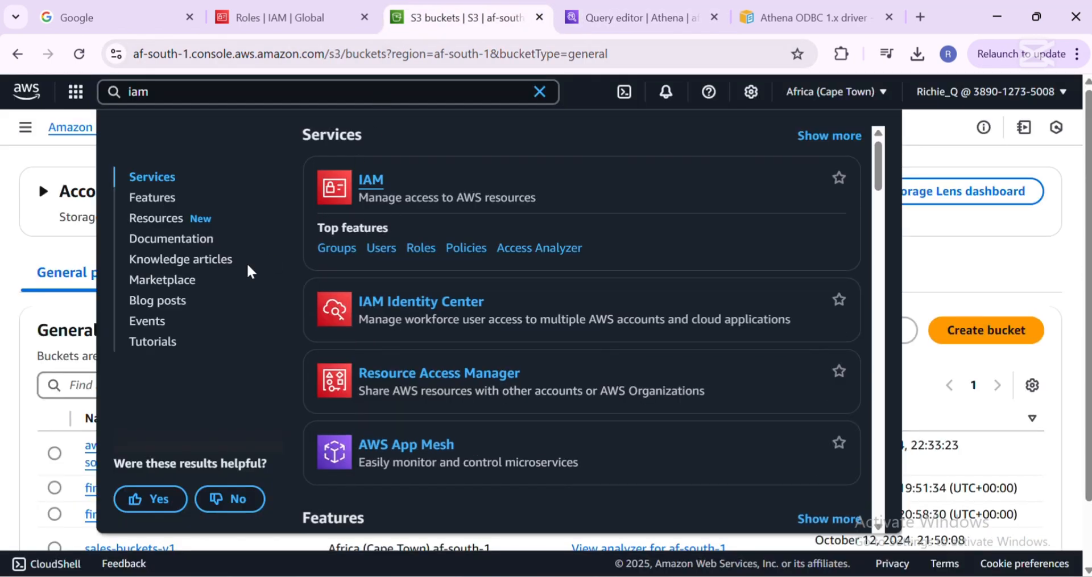
left_click(2, 194)
scroll(2, 193, "down", 2)
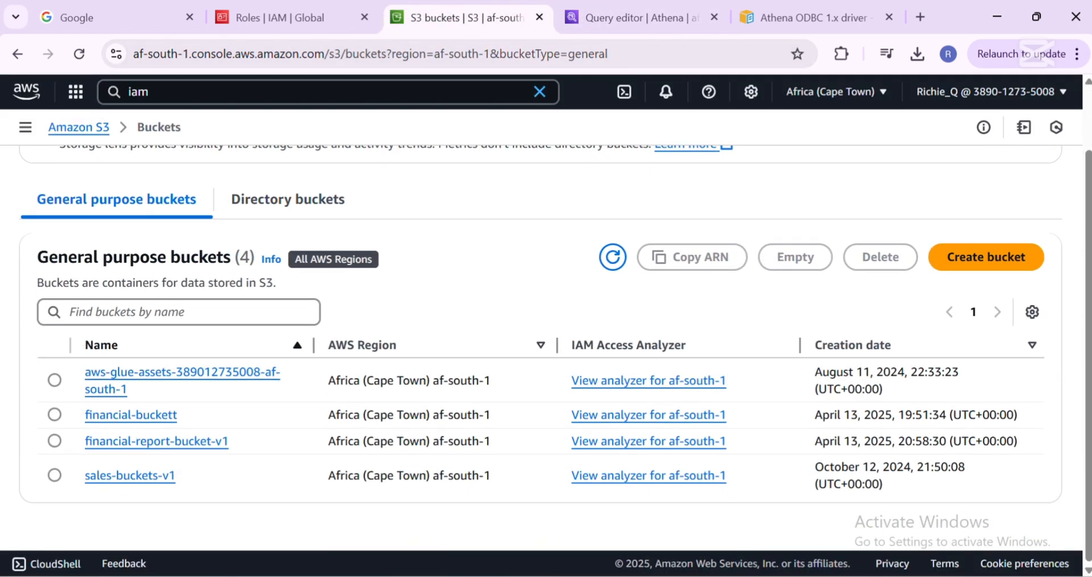
left_click(126, 441)
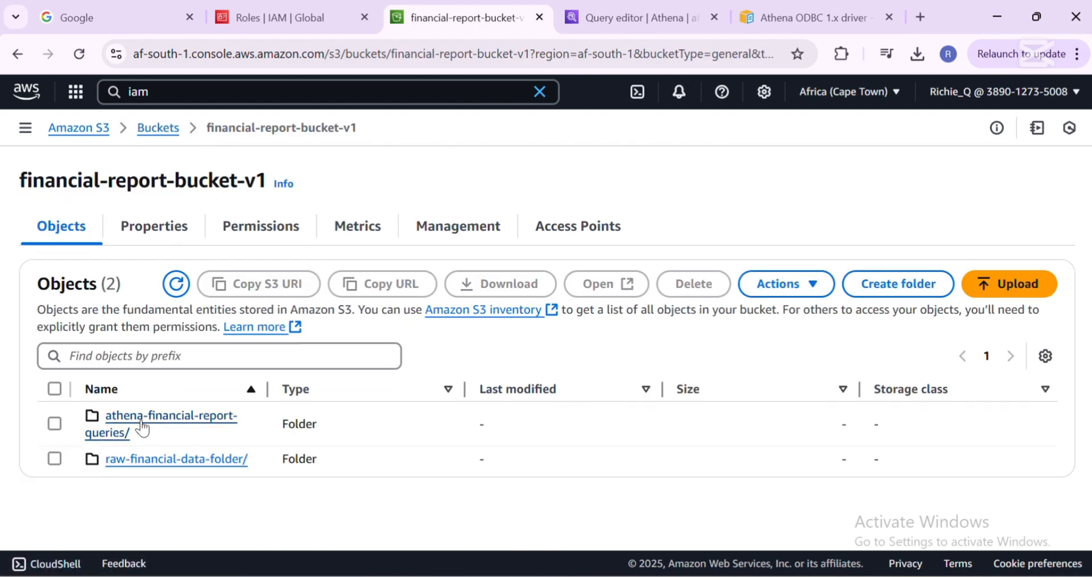
left_click(142, 426)
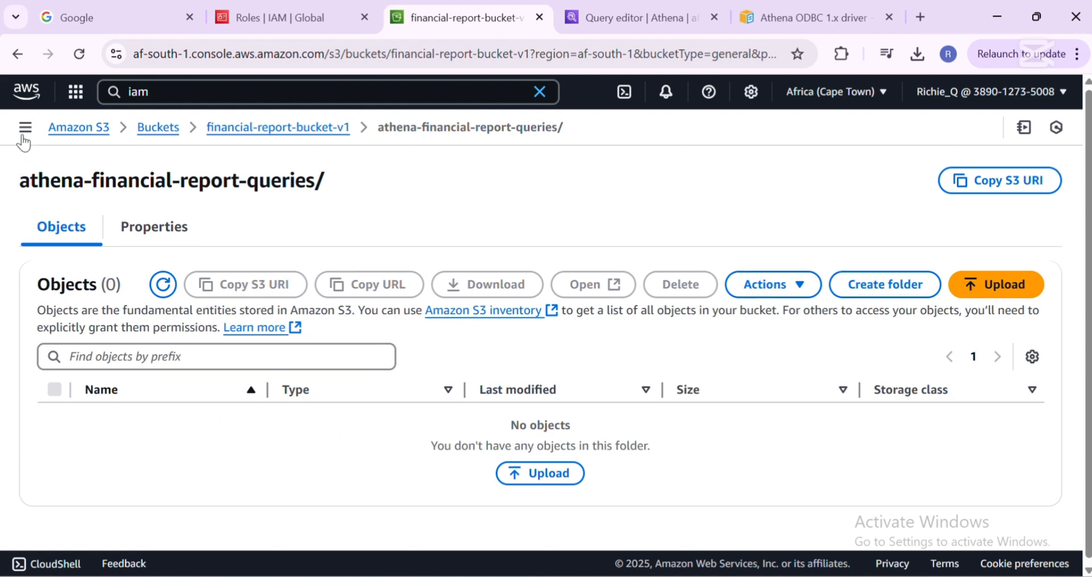
left_click(17, 54)
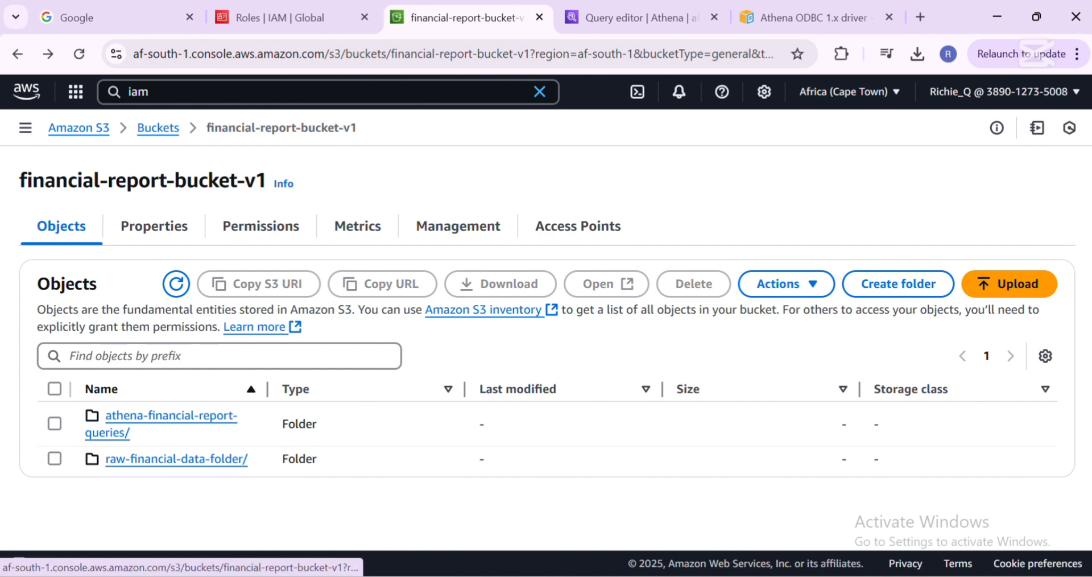
left_click(111, 430)
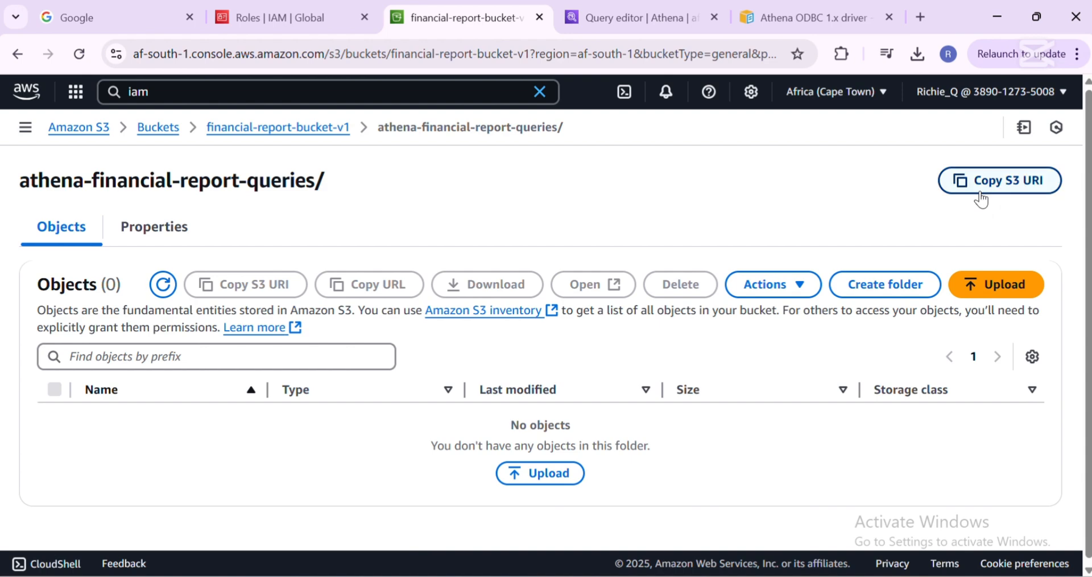
left_click(1011, 191)
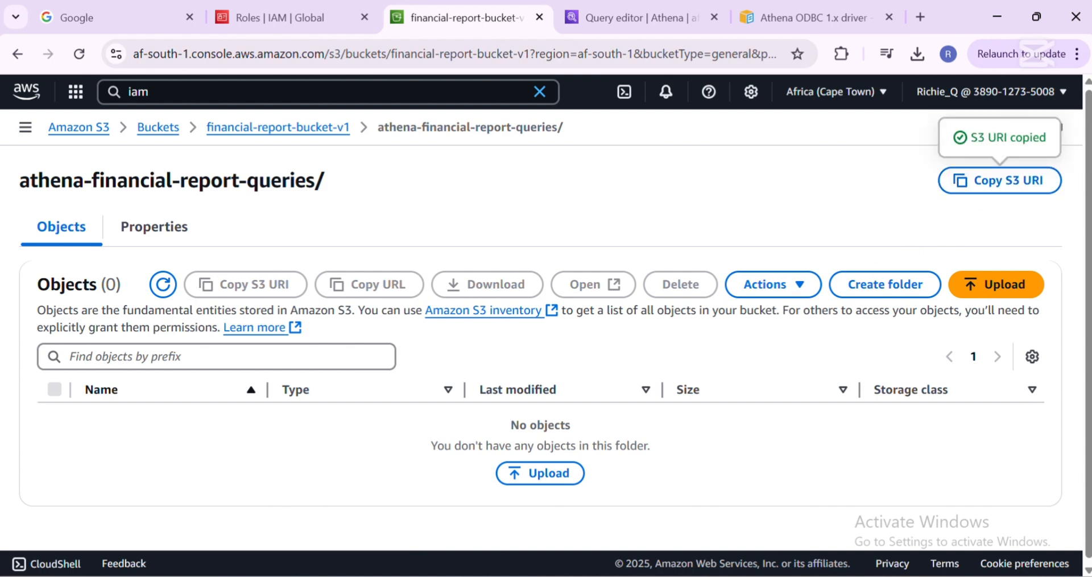
Paste s3://financial-report-bucket-v1/athena-financial-report-queries/ into the Notepad notes on the line below 'Access KeySecret Key', and return to the browser
left_click(500, 572)
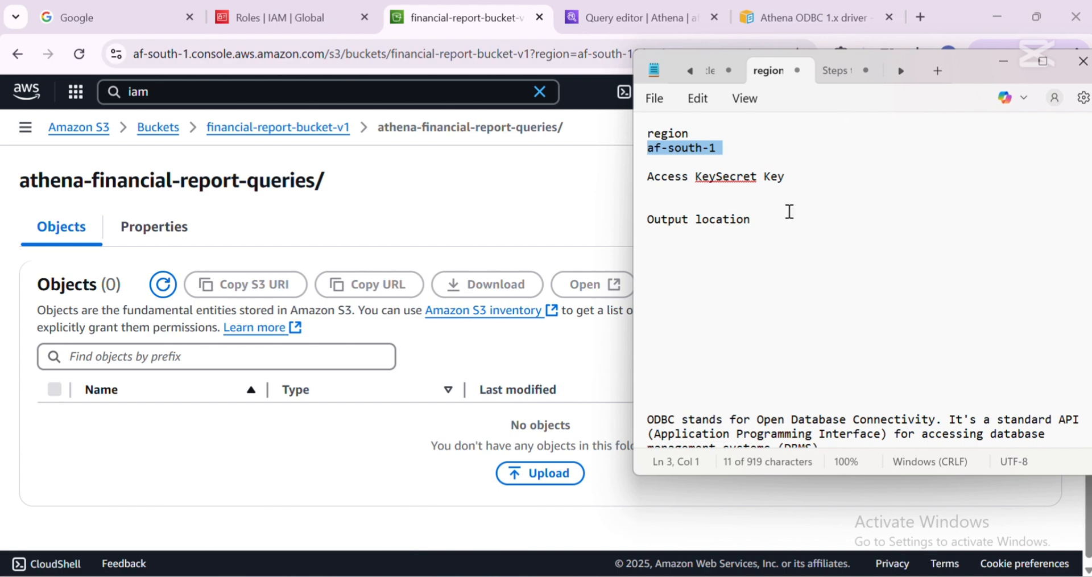
left_click(797, 190)
type("s3://financial-report-bucket-v1/athena-financial-report-queries/")
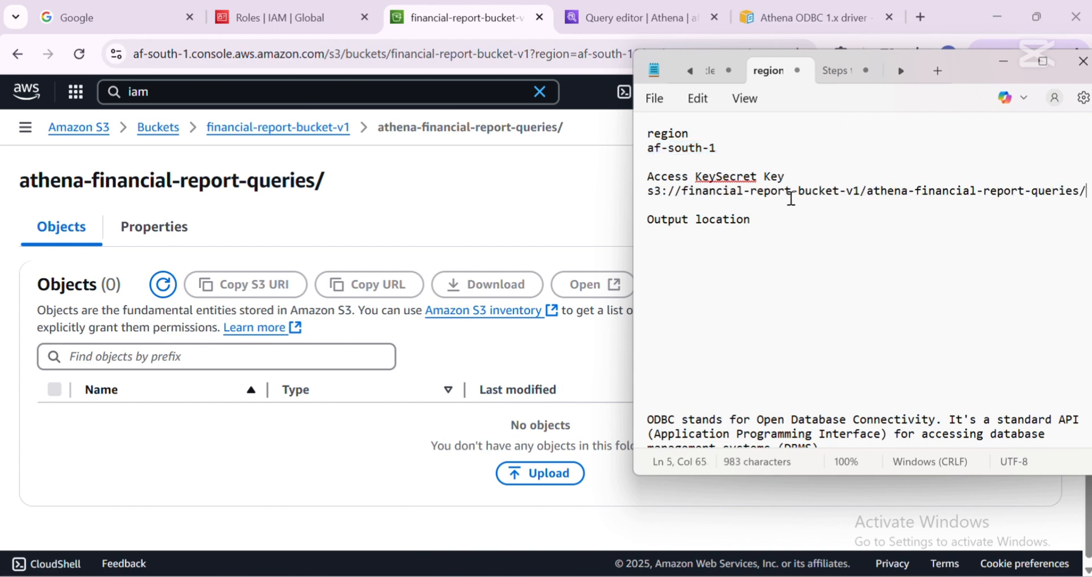
left_click(126, 469)
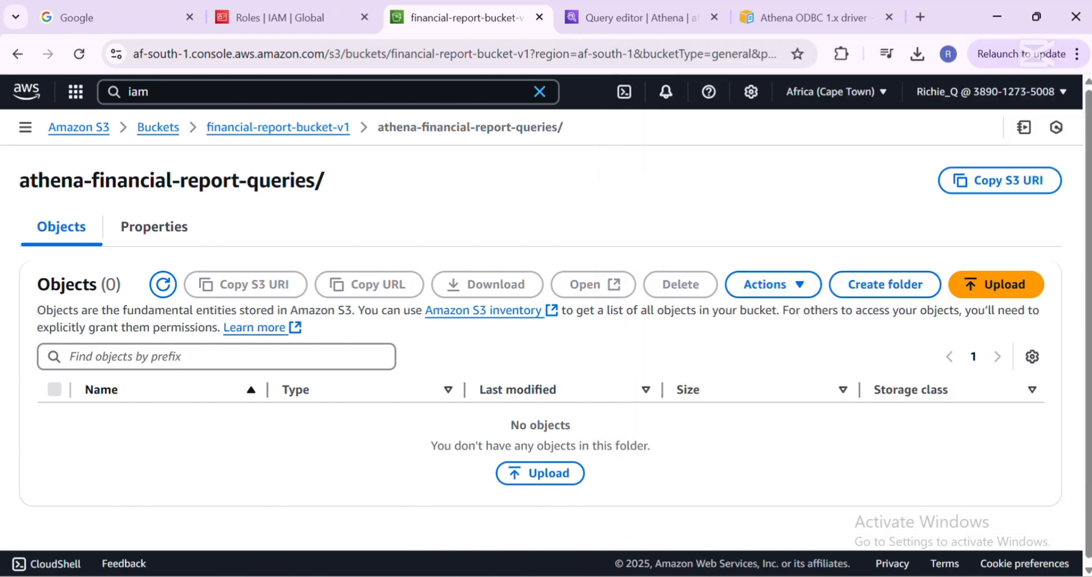
Set the data source's S3 Output Location to s3://financial-report-bucket-v1/athena-financial-report-queries/ in the DSN setup
key("alt+Tab")
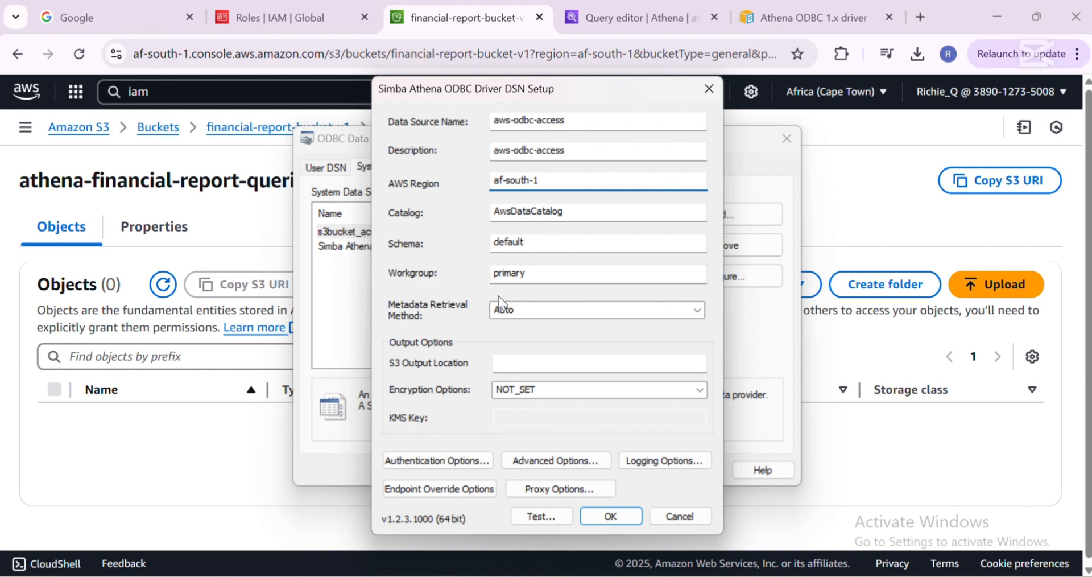
left_click(512, 365)
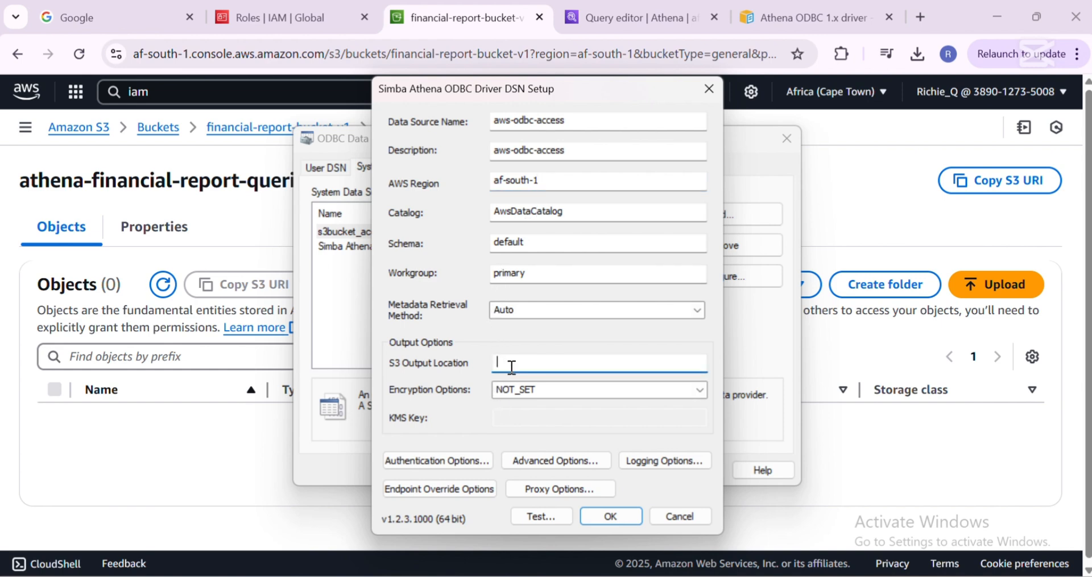
key("ctrl+v")
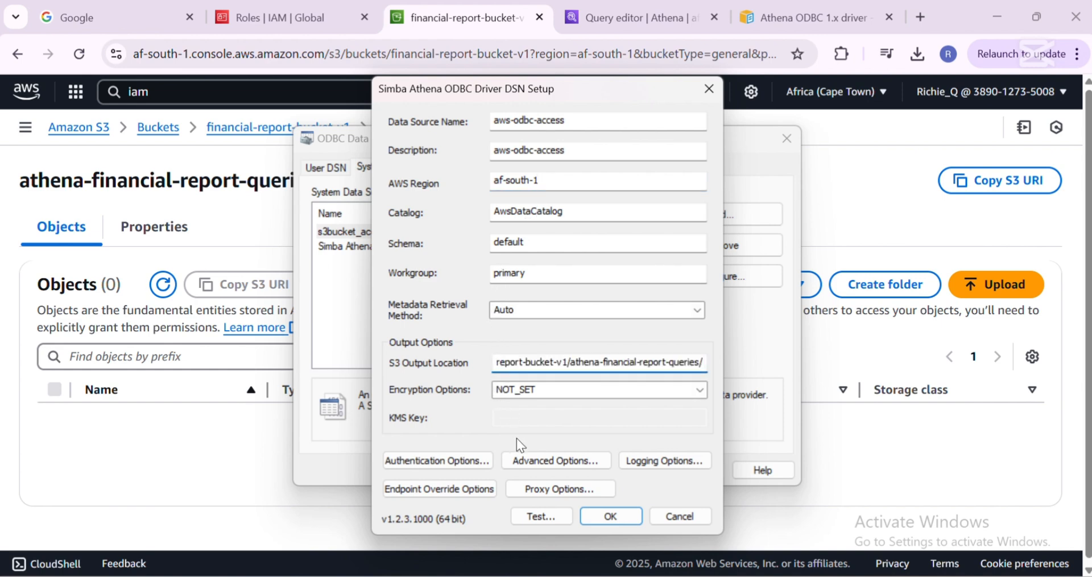
Open the data source's authentication options, then return to the AWS console and open the IAM users list
left_click(407, 461)
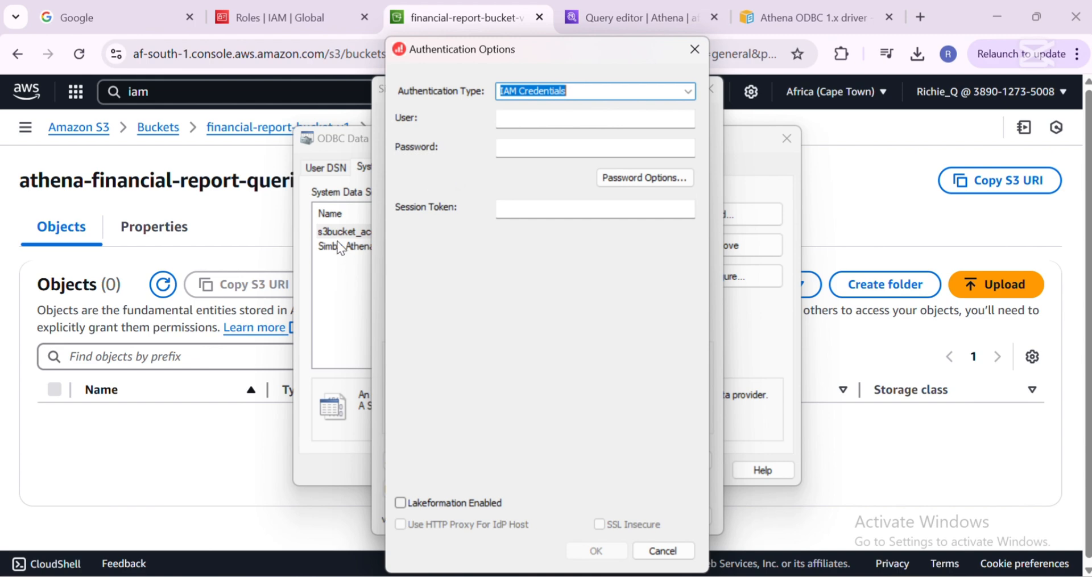
left_click(207, 412)
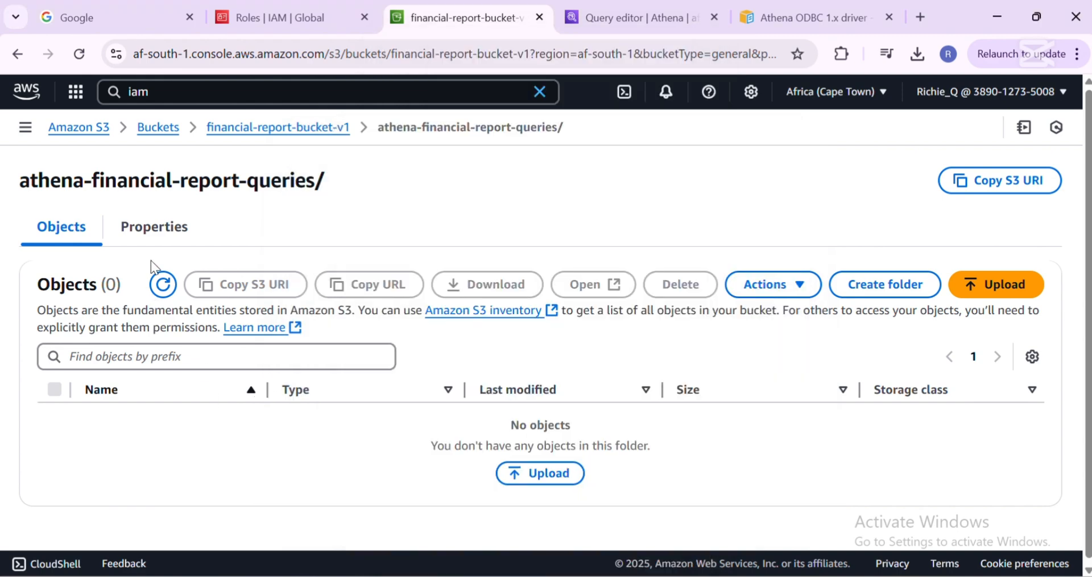
left_click(162, 95)
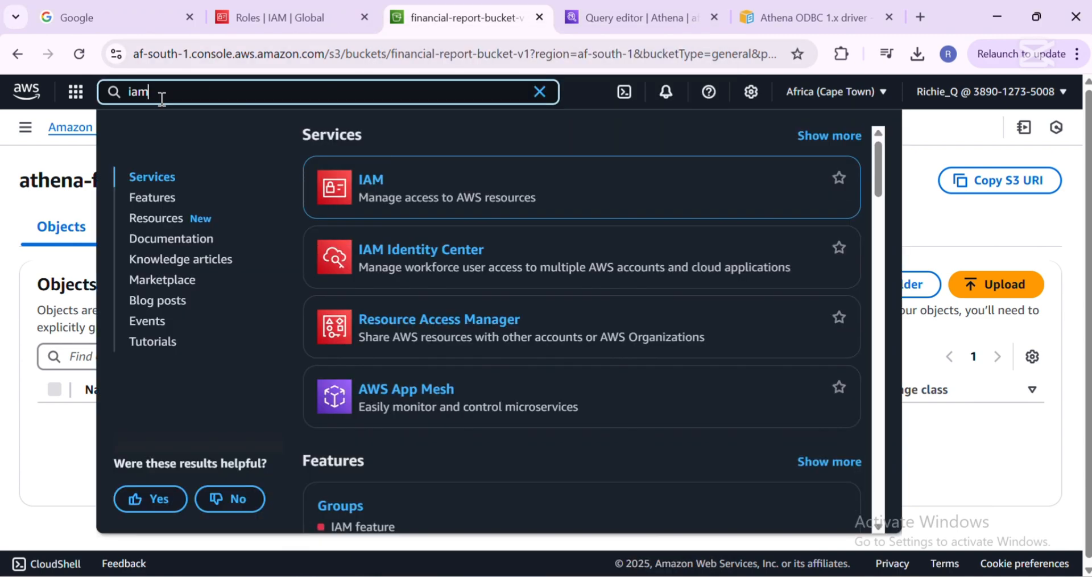
left_click(372, 182)
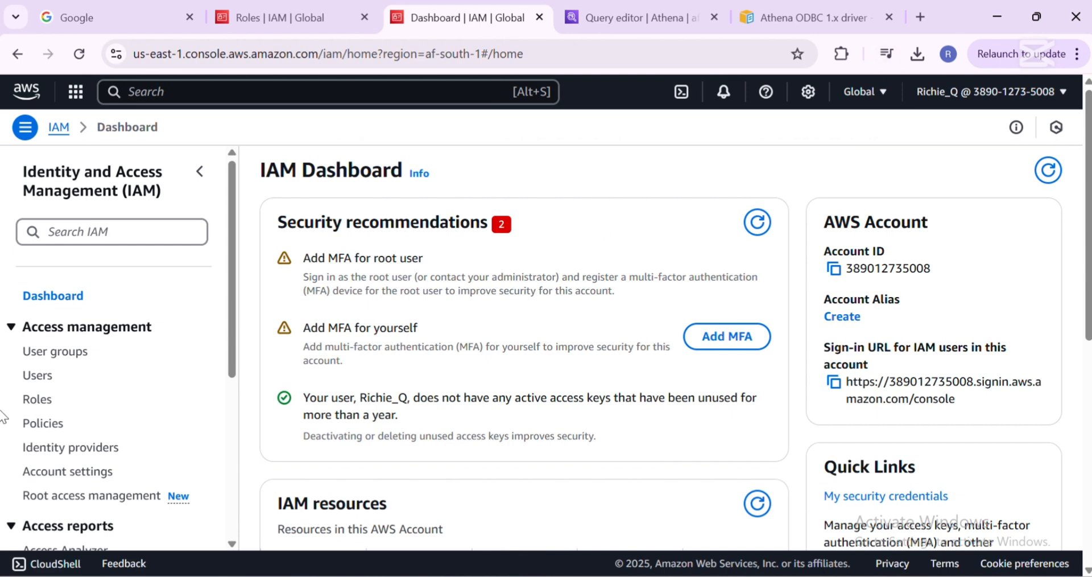
left_click(29, 381)
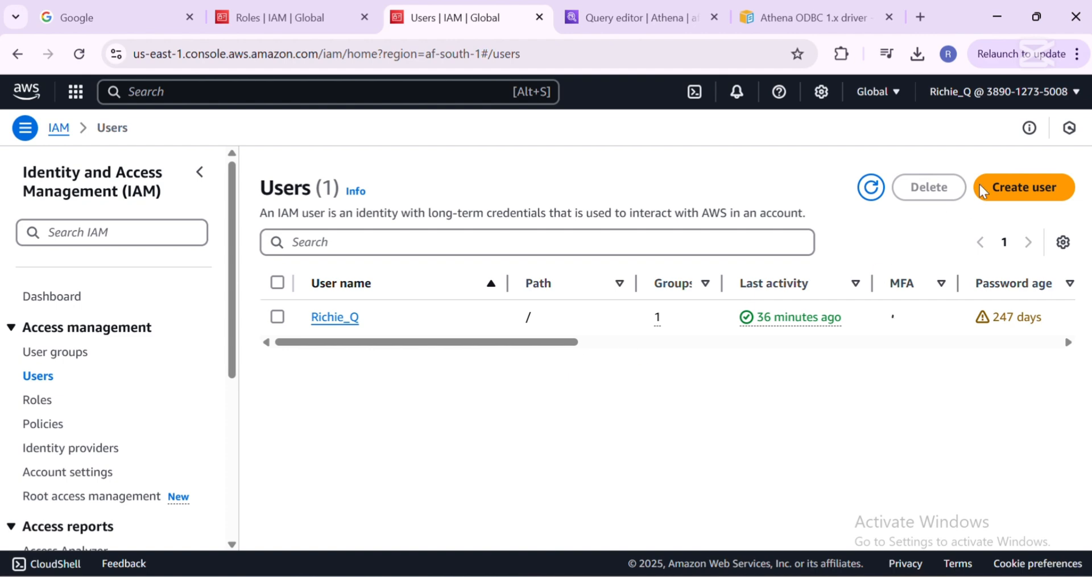
Start creating an IAM user named aws-powerbi-user and proceed to setting its permissions
left_click(1005, 195)
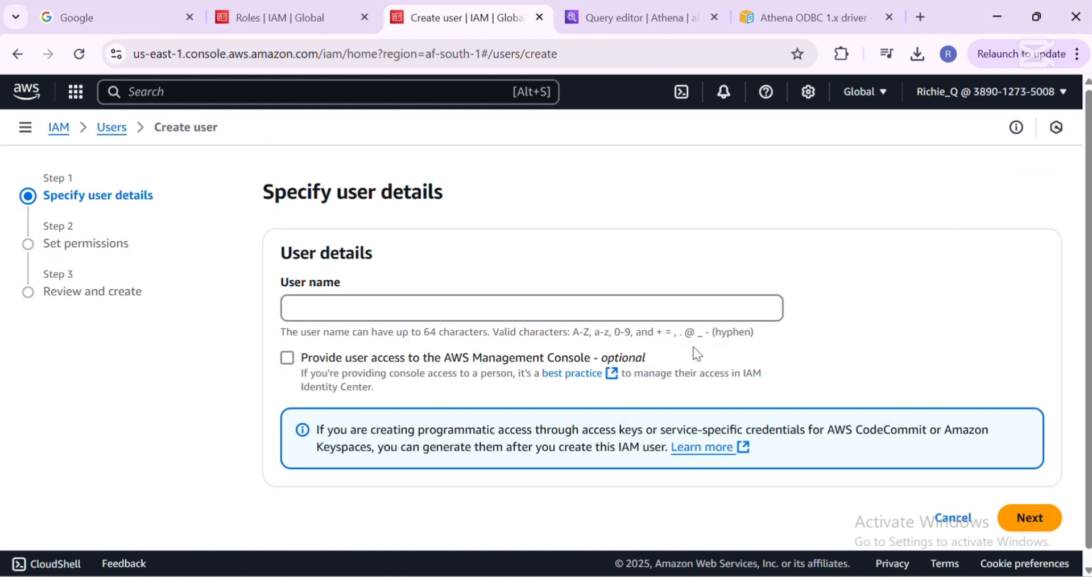
left_click(377, 309)
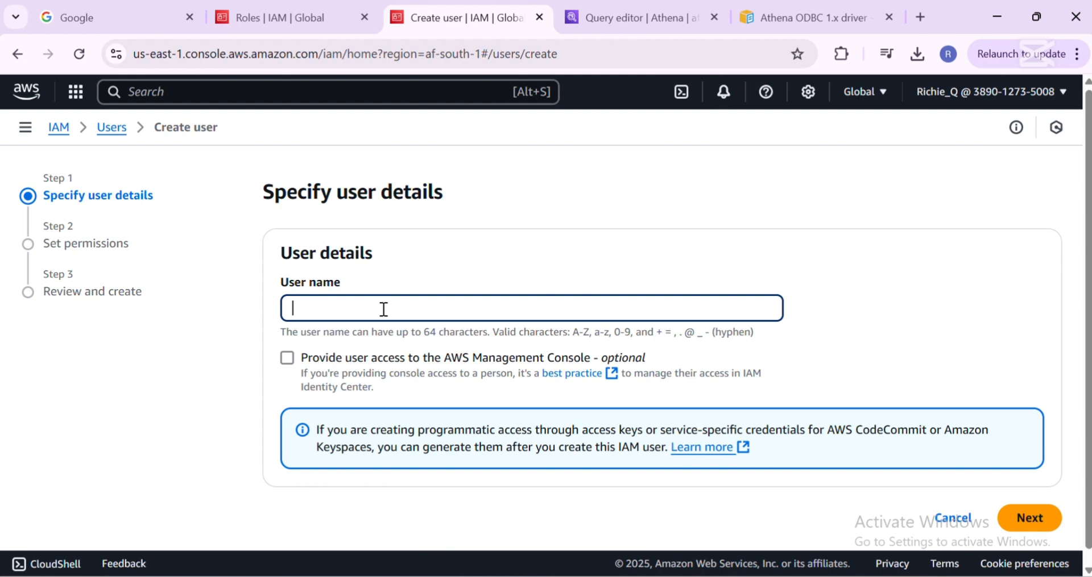
type("Powerb")
type("iuser")
key("BackSpace")
key("BackSpace")
key("BackSpace")
key("BackSpace")
key("BackSpace")
key("BackSpace")
type("AWS")
key("BackSpace")
key("BackSpace")
type("AWS")
key("BackSpace")
key("BackSpace")
type("wspowe")
key("BackSpace")
key("BackSpace")
key("BackSpace")
type("-powerbi-use")
left_click(1031, 518)
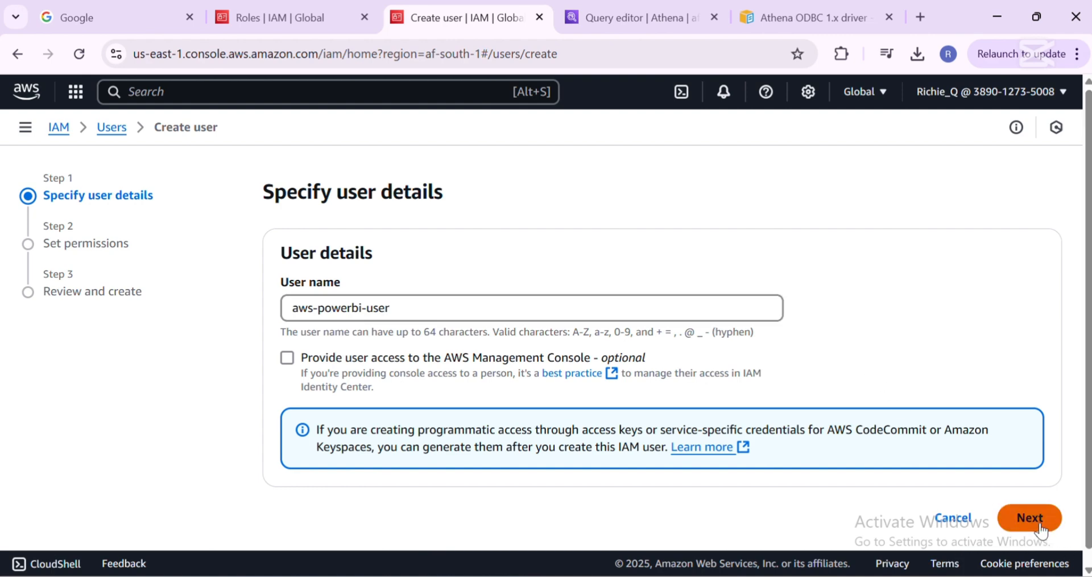
Examine the permissions options and the existing user groups with their attached policies
scroll(459, 369, "down", 3)
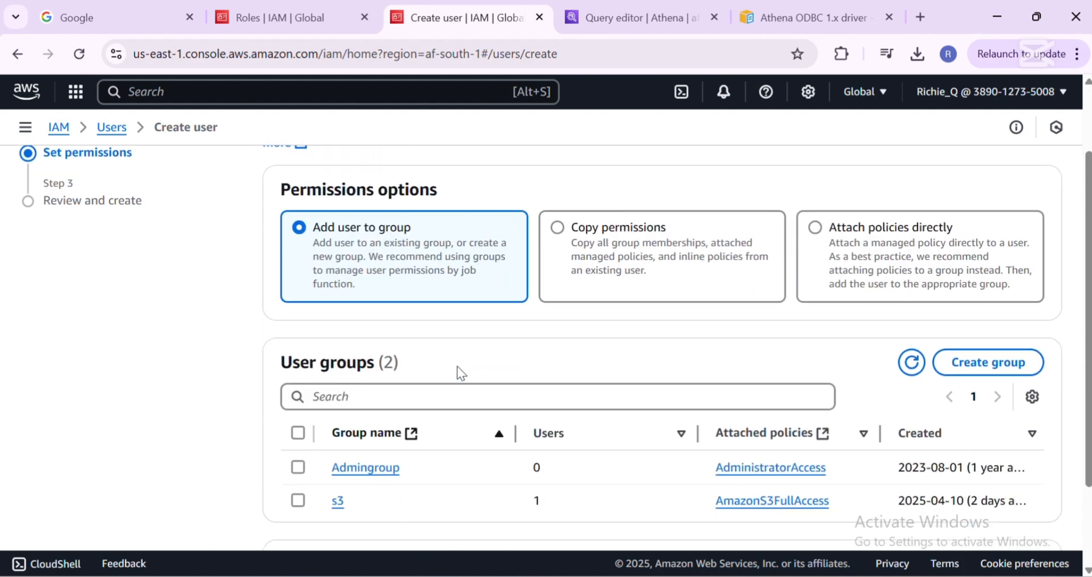
scroll(459, 370, "up", 2)
scroll(334, 255, "down", 3)
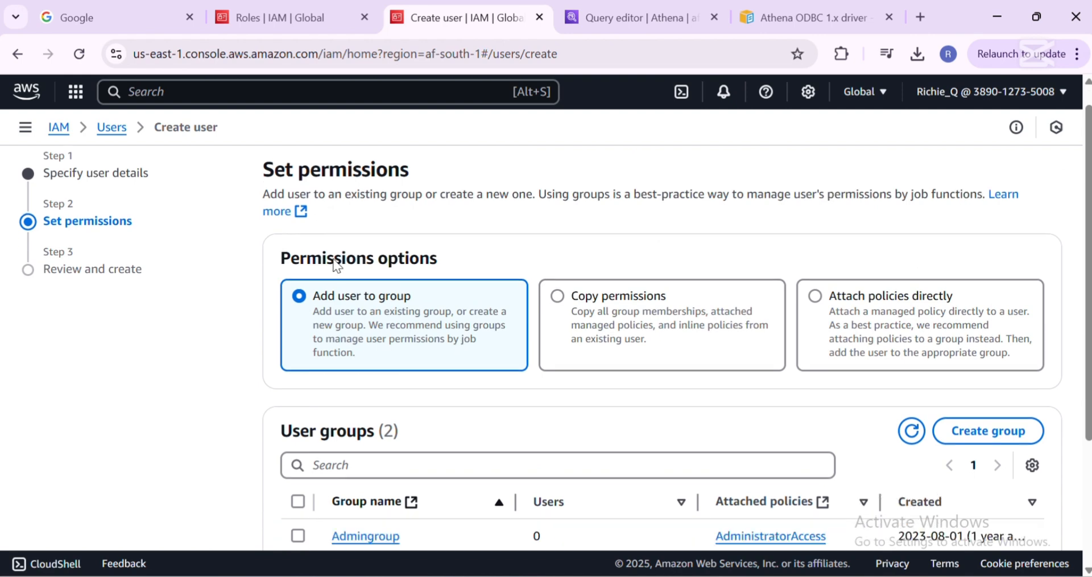
scroll(333, 259, "up", 3)
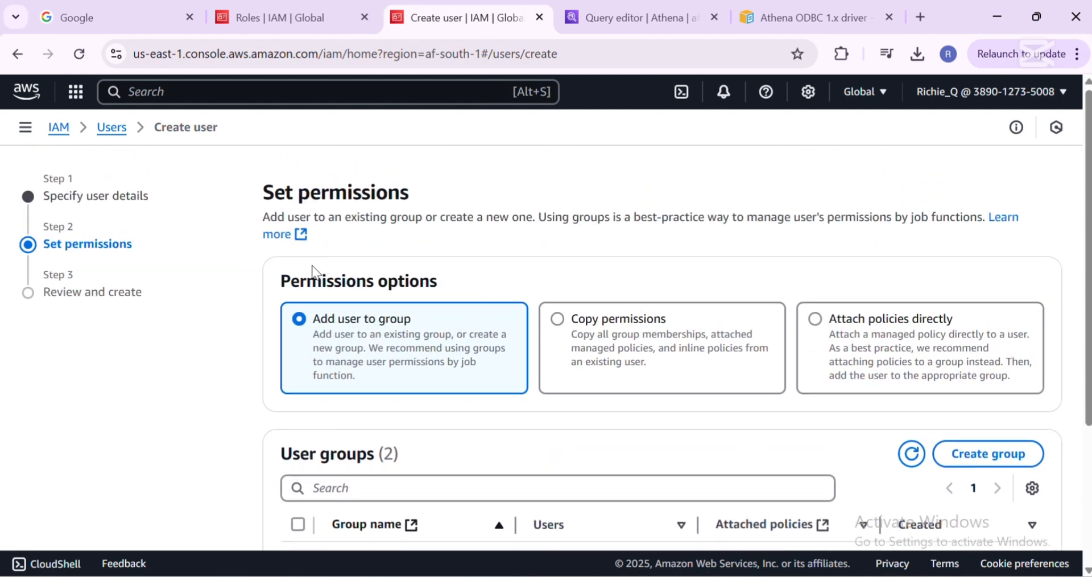
scroll(312, 273, "down", 3)
scroll(227, 269, "up", 1)
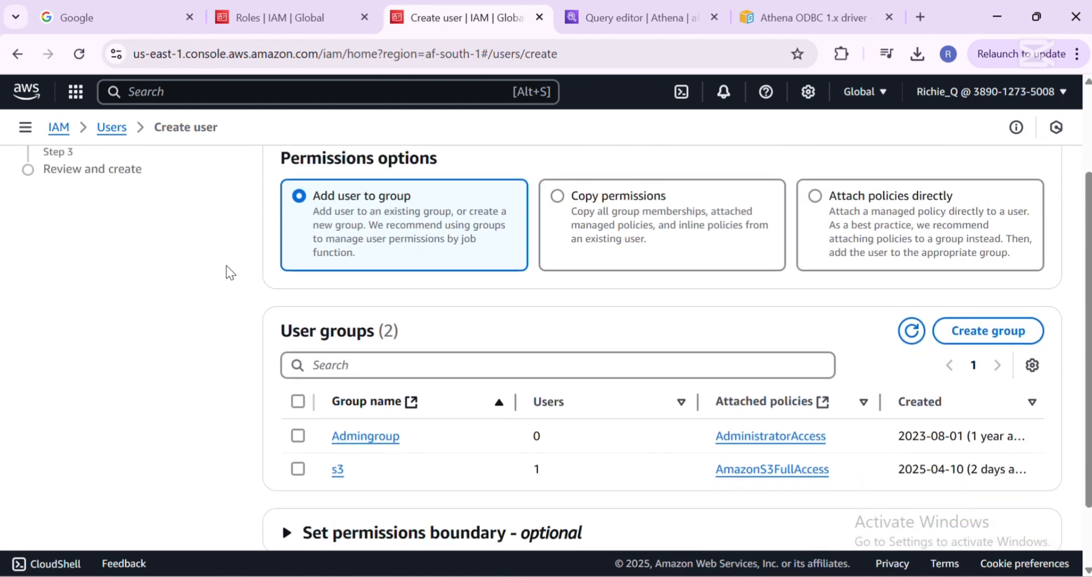
scroll(227, 272, "down", 1)
scroll(626, 290, "up", 1)
scroll(675, 300, "down", 1)
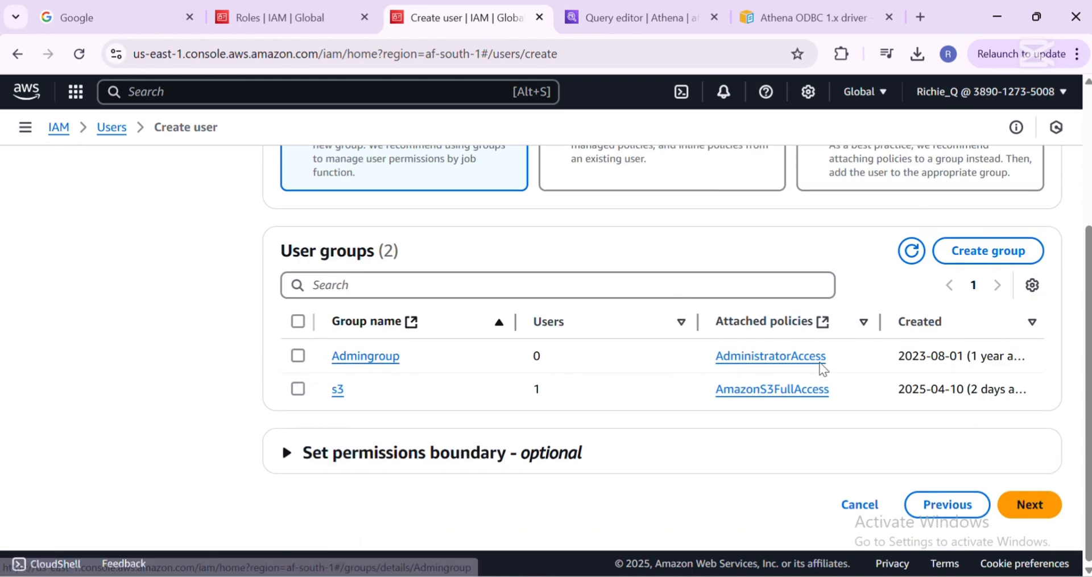
scroll(824, 367, "up", 3)
scroll(830, 364, "down", 2)
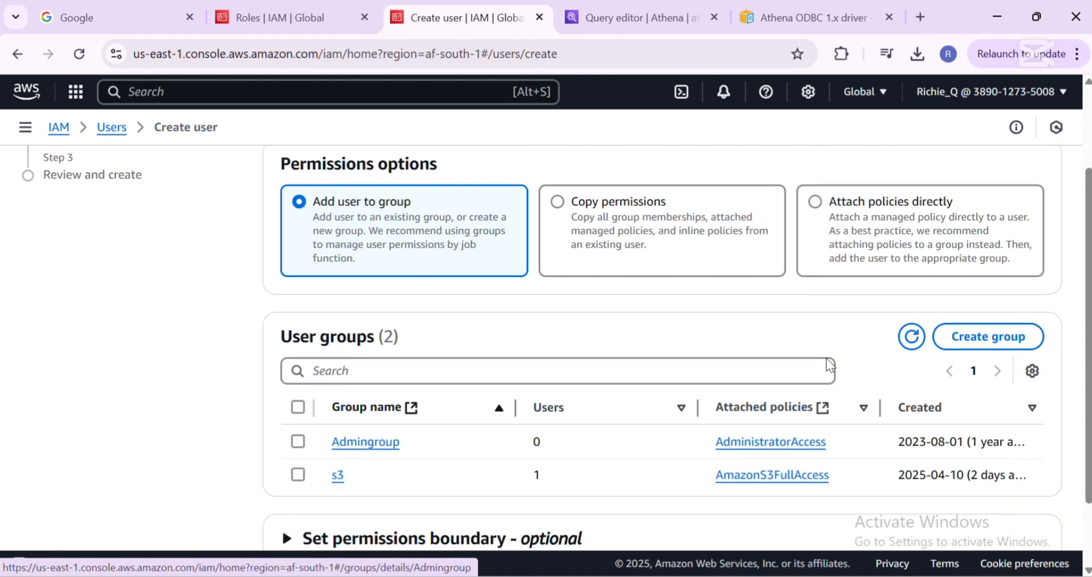
left_click(983, 336)
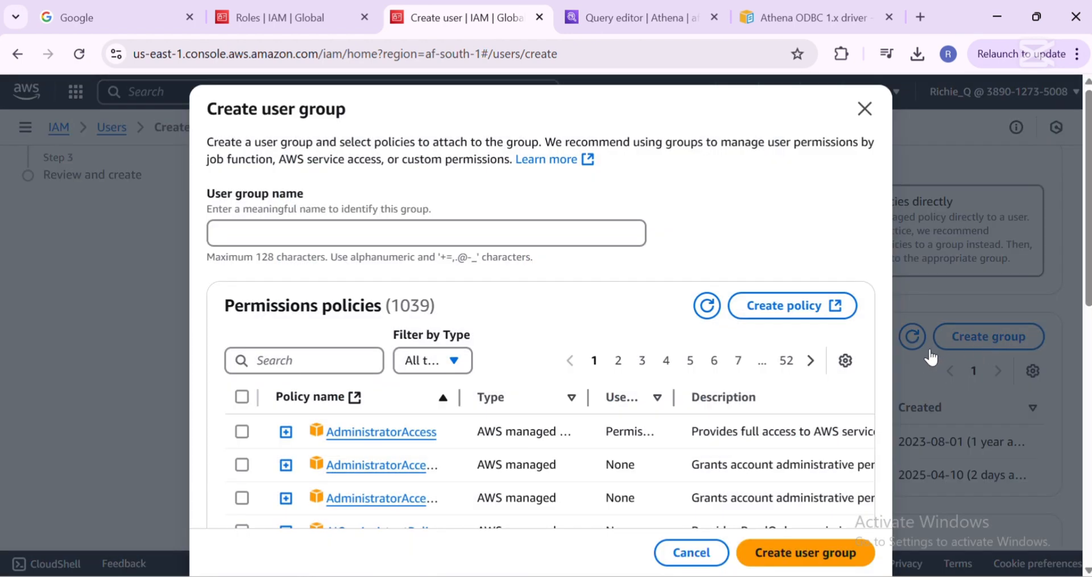
scroll(253, 357, "down", 2)
scroll(253, 357, "down", 1)
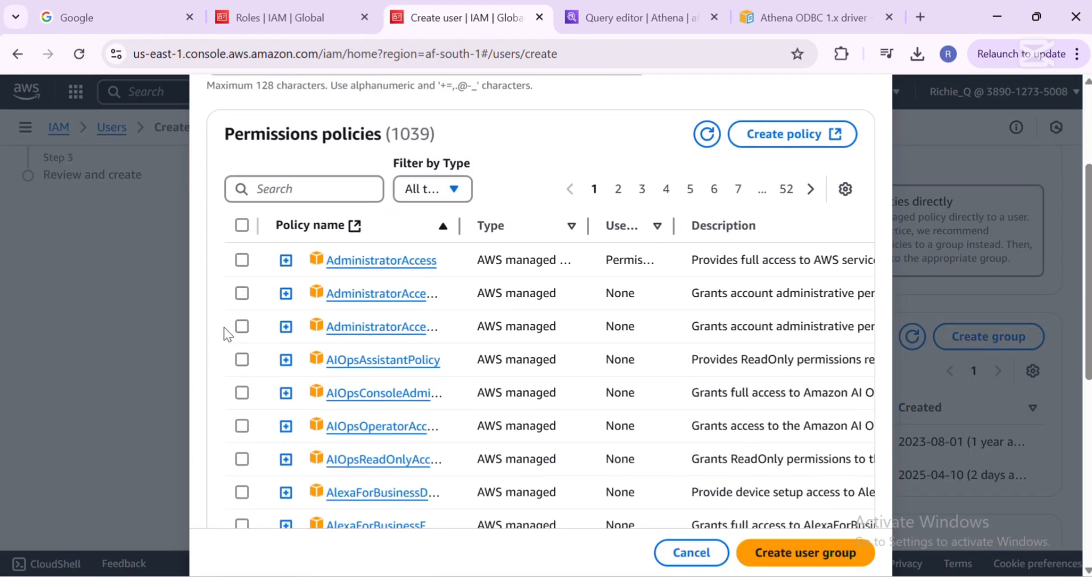
scroll(372, 335, "down", 4)
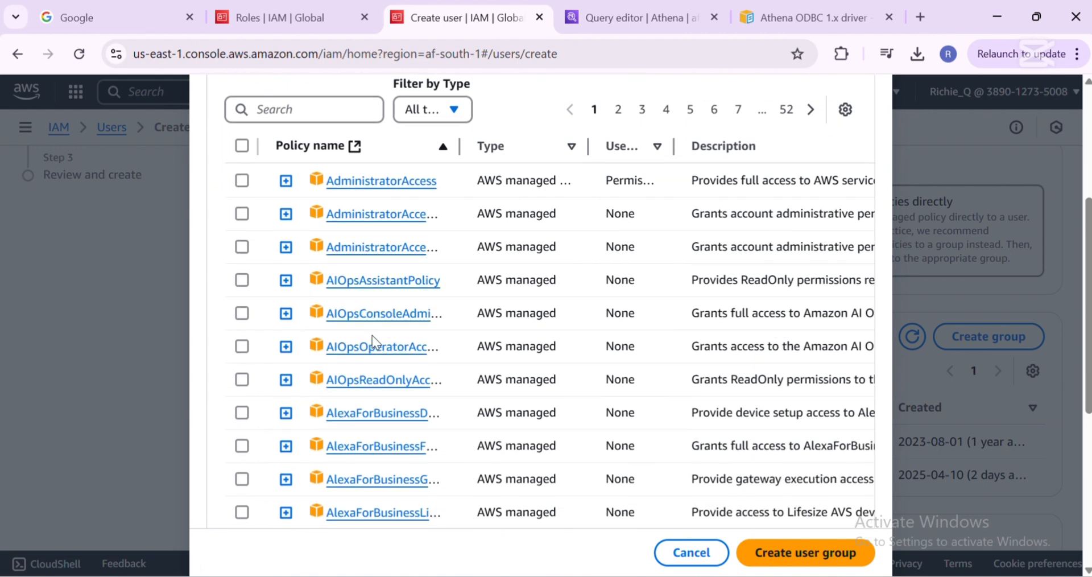
scroll(356, 349, "down", 2)
scroll(356, 350, "up", 7)
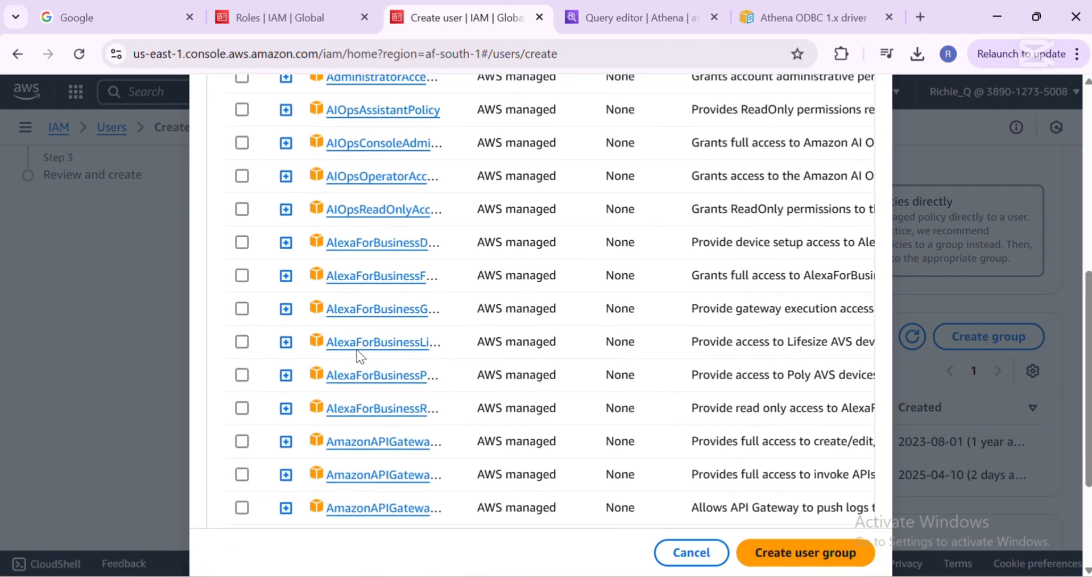
scroll(356, 349, "up", 3)
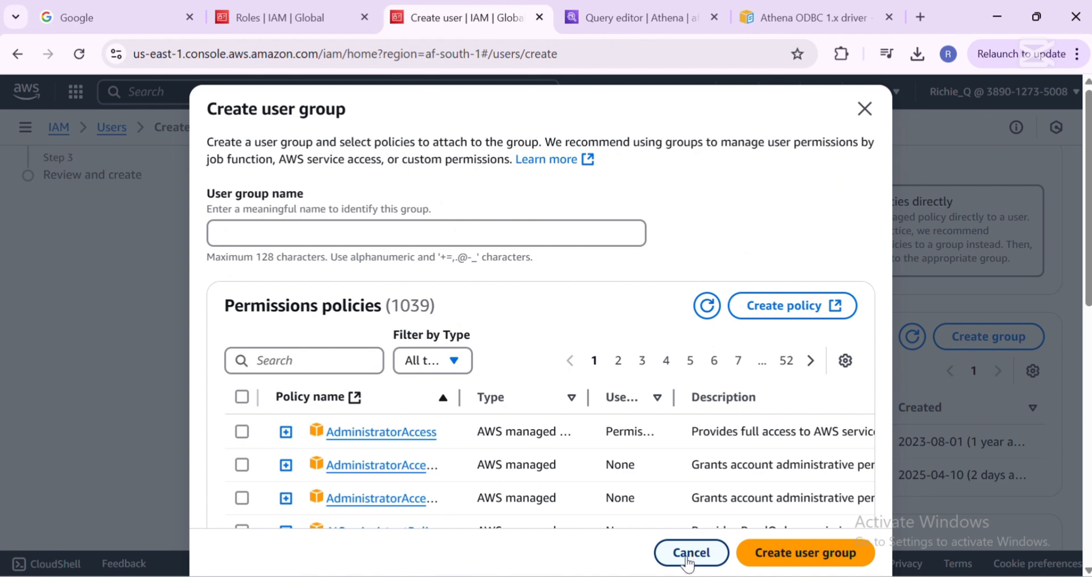
left_click(259, 237)
type("s")
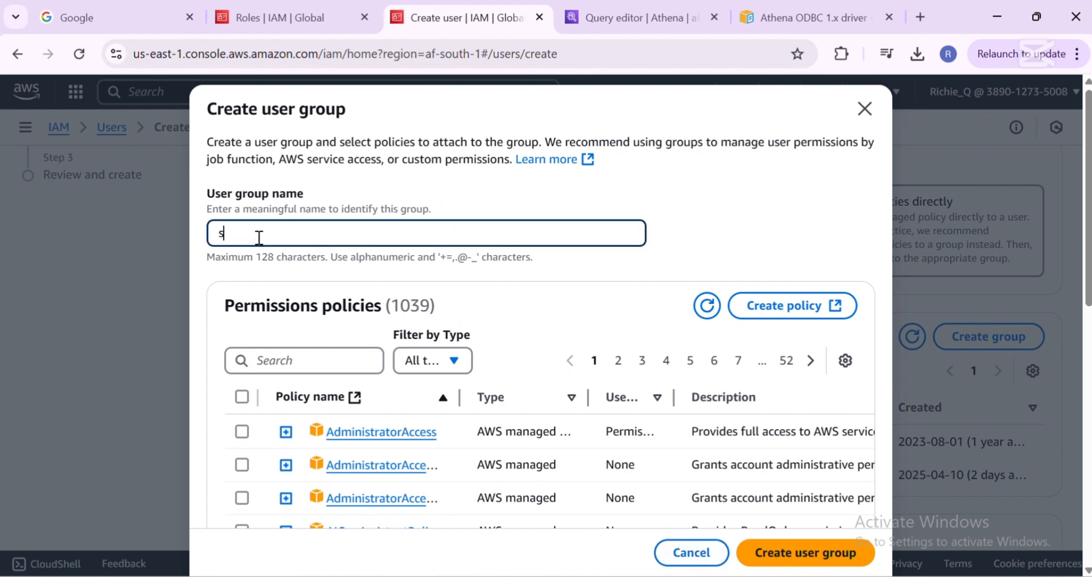
type("3 full")
scroll(242, 278, "down", 6)
scroll(250, 279, "up", 5)
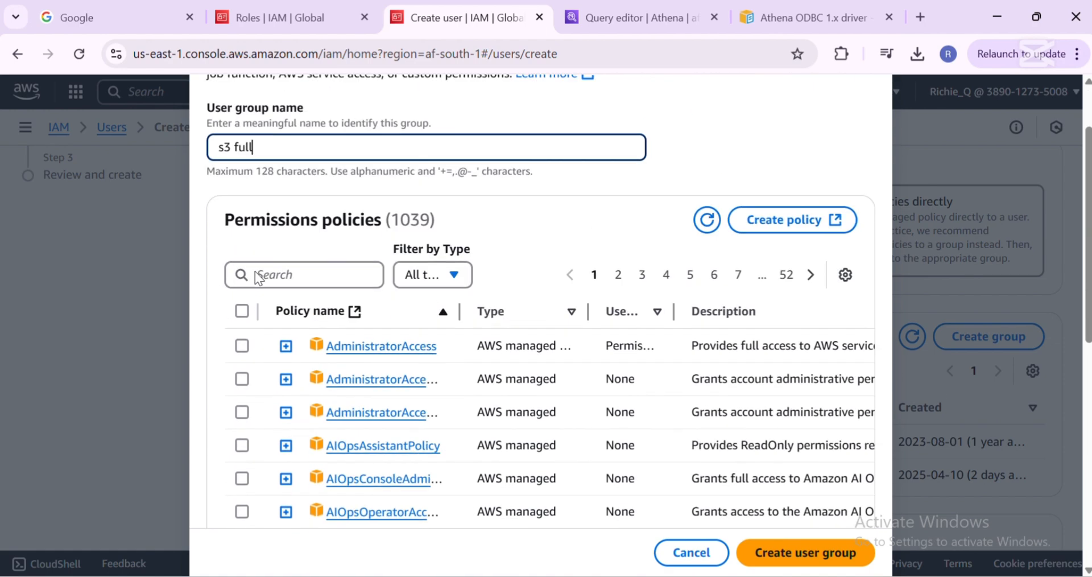
scroll(254, 272, "down", 3)
scroll(247, 257, "up", 3)
key("BackSpace")
key("BackSpace")
key("BackSpace")
key("BackSpace")
left_click(300, 274)
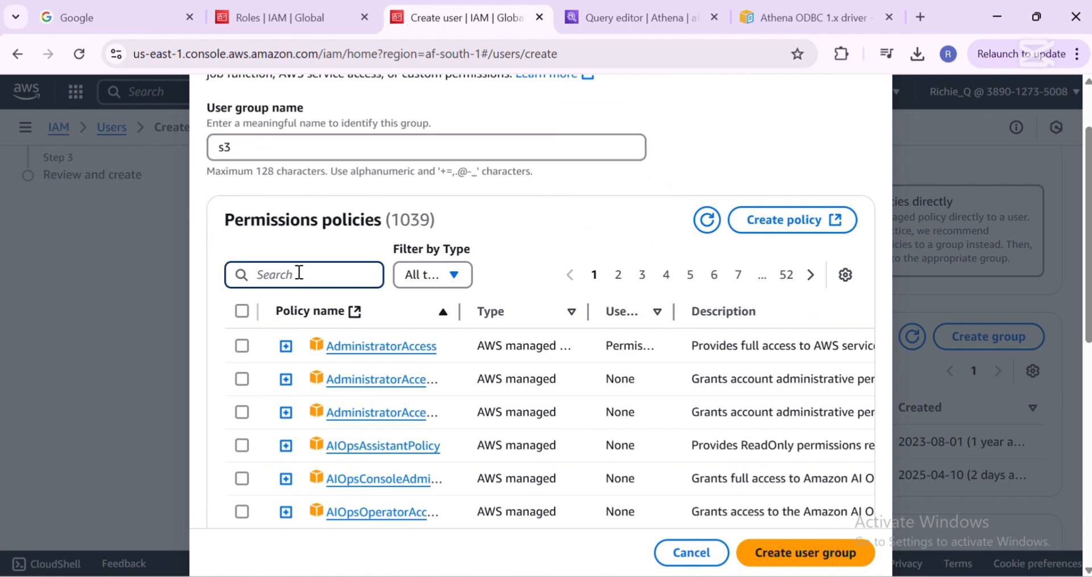
type("s3")
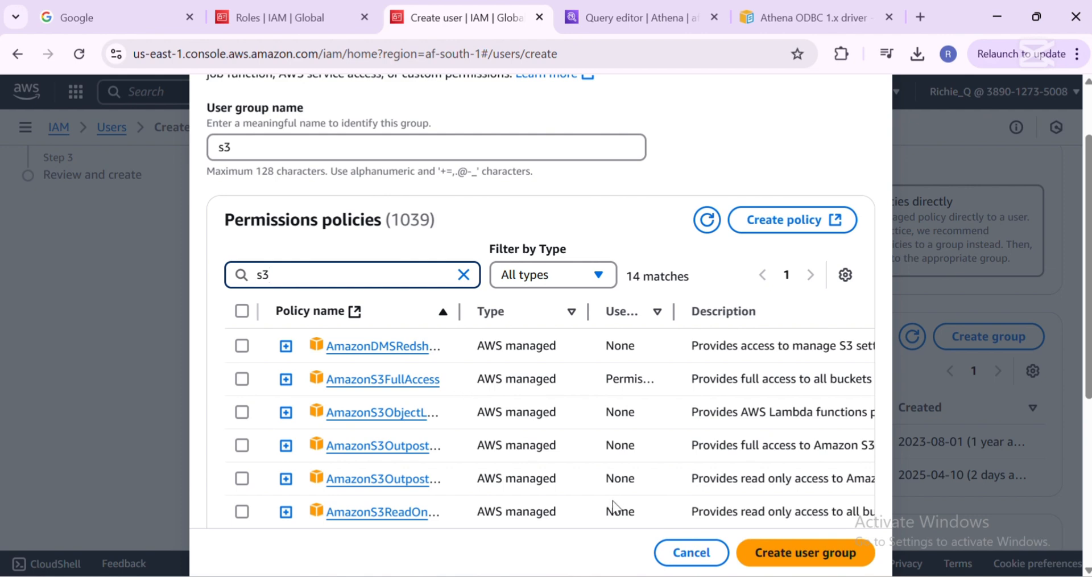
left_click(677, 553)
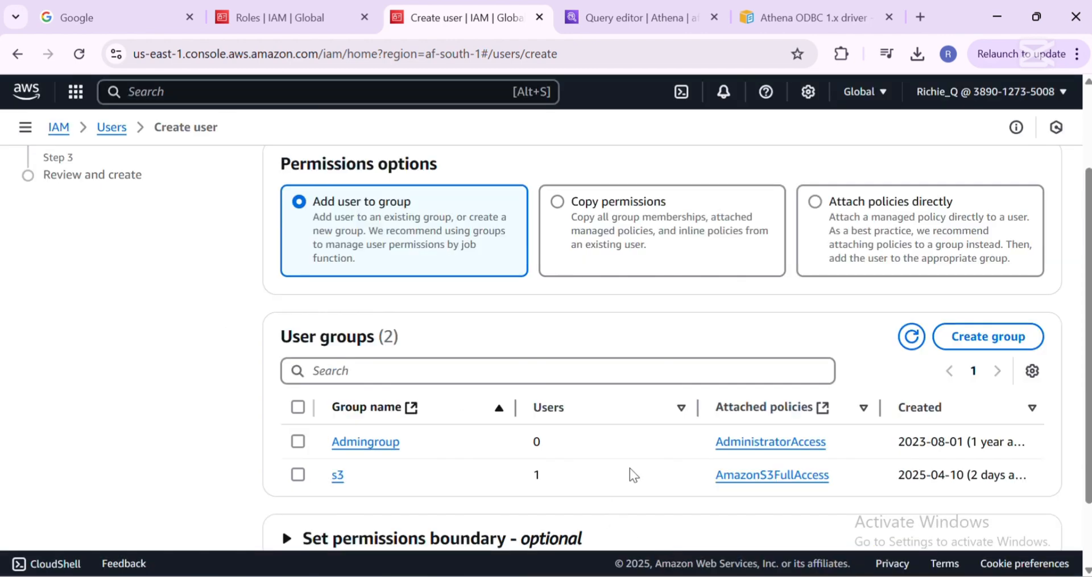
Add the new user to the existing s3 group and proceed to the review
left_click(298, 476)
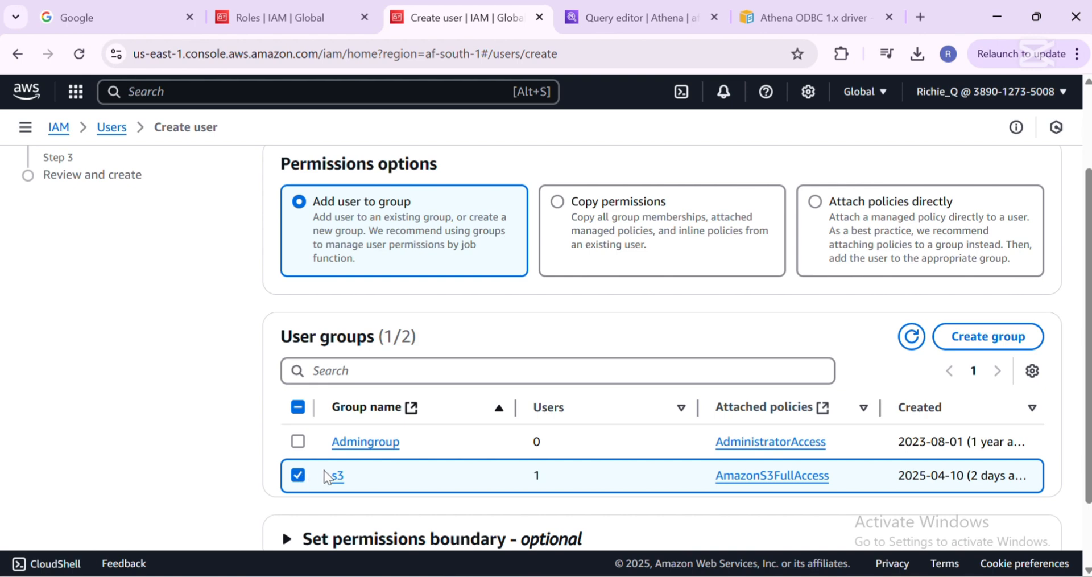
scroll(375, 455, "down", 2)
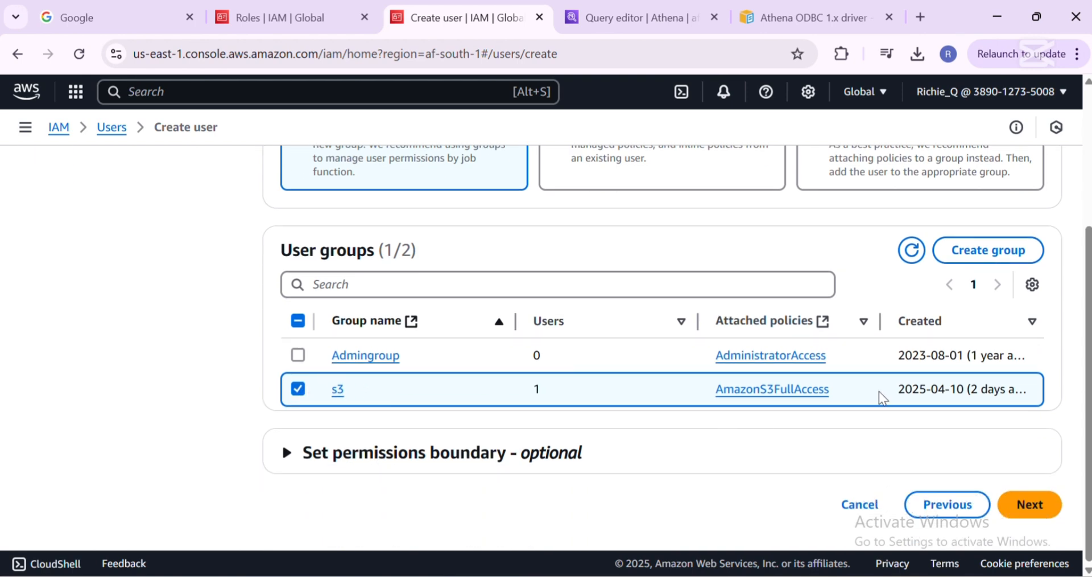
scroll(824, 358, "up", 3)
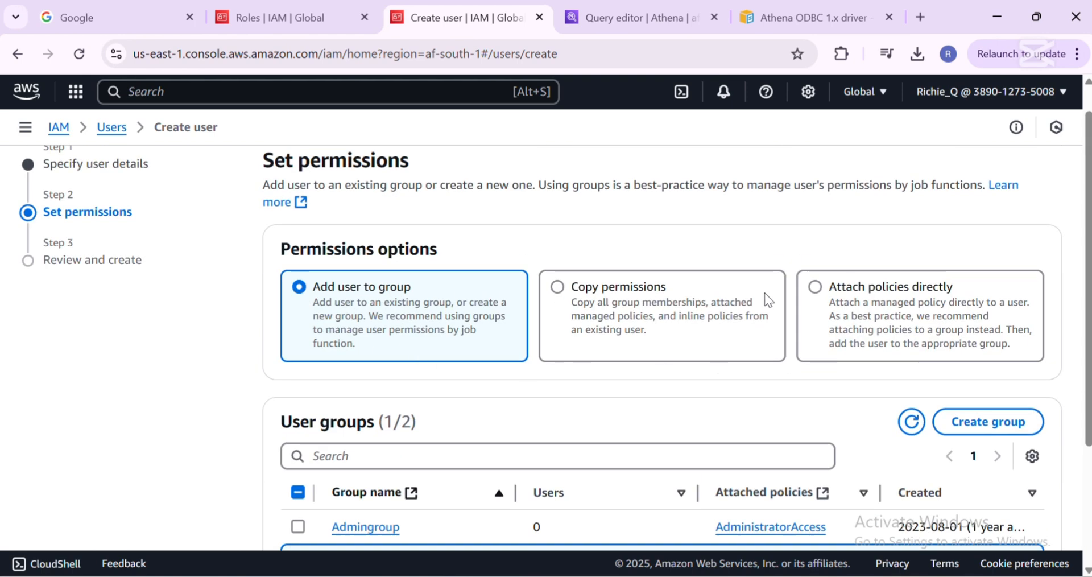
scroll(765, 293, "down", 3)
left_click(1012, 506)
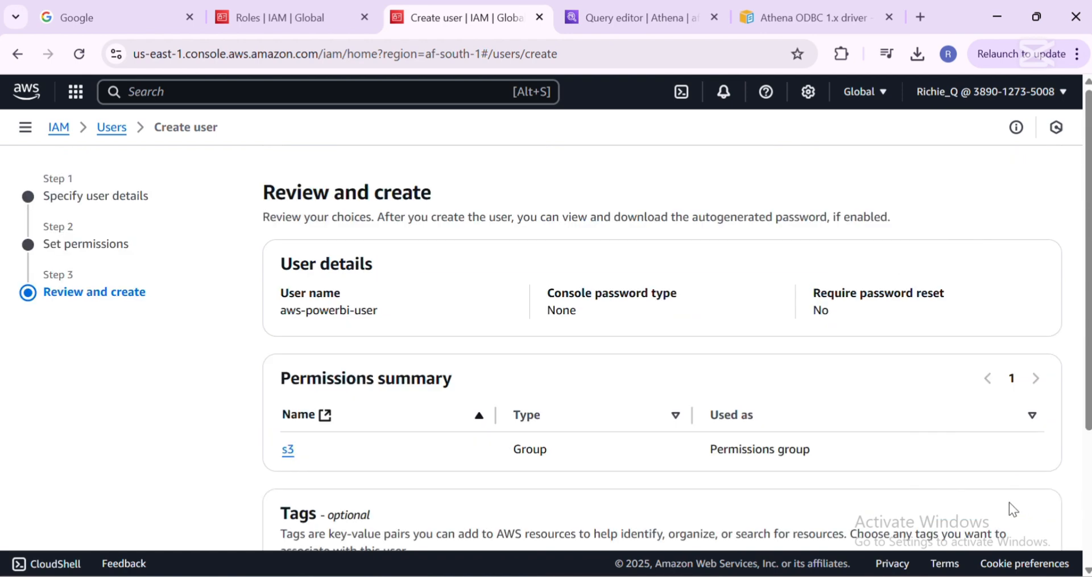
Review the user details and permissions summary, and create the user aws-powerbi-user without tags
scroll(541, 296, "down", 4)
scroll(537, 293, "up", 4)
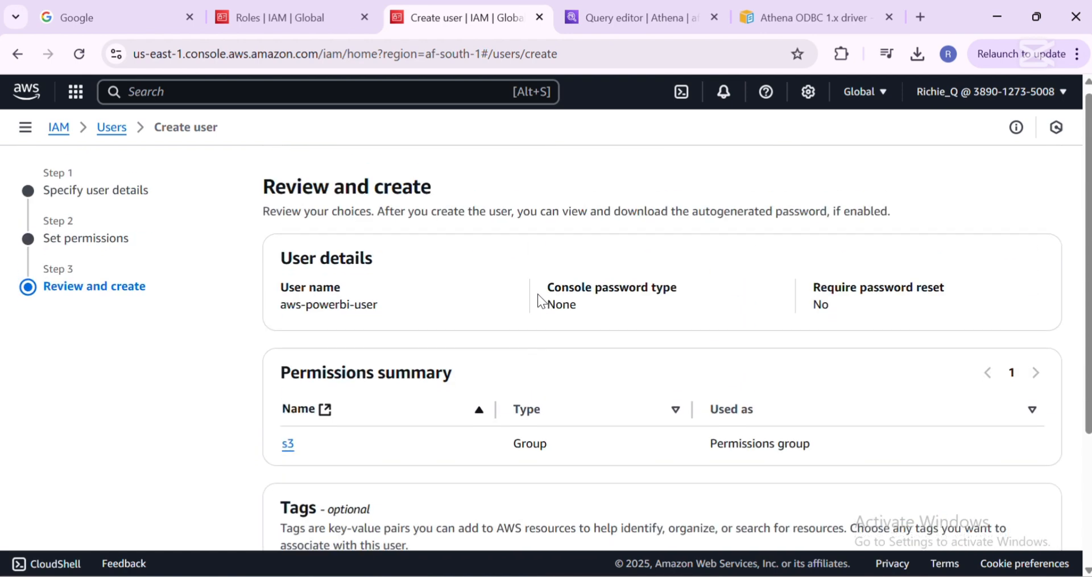
scroll(537, 293, "down", 4)
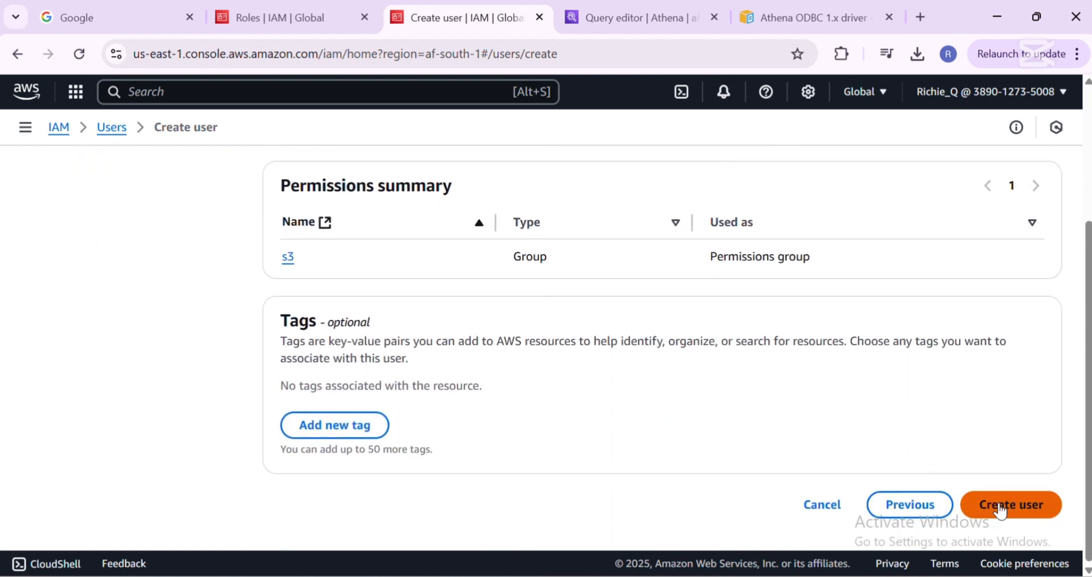
left_click(1001, 509)
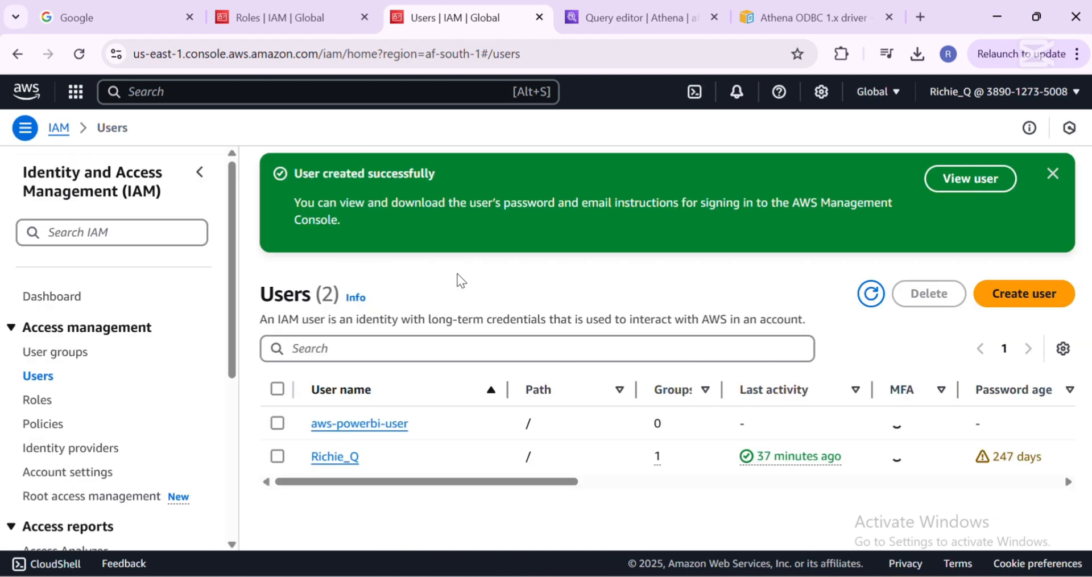
Open the security credentials of aws-powerbi-user and go to the access keys section
left_click(328, 428)
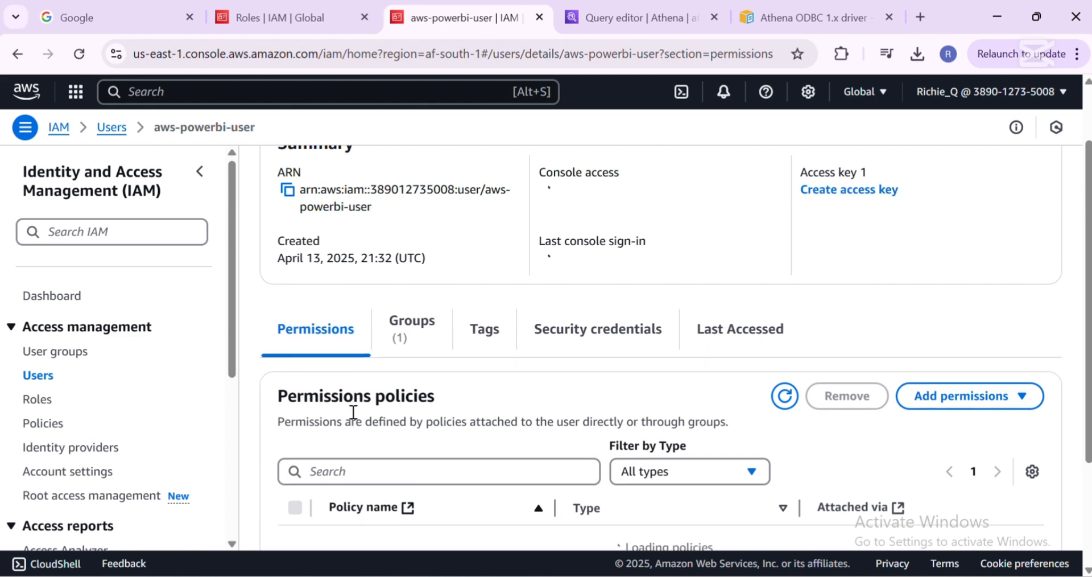
scroll(361, 364, "down", 2)
scroll(392, 324, "down", 2)
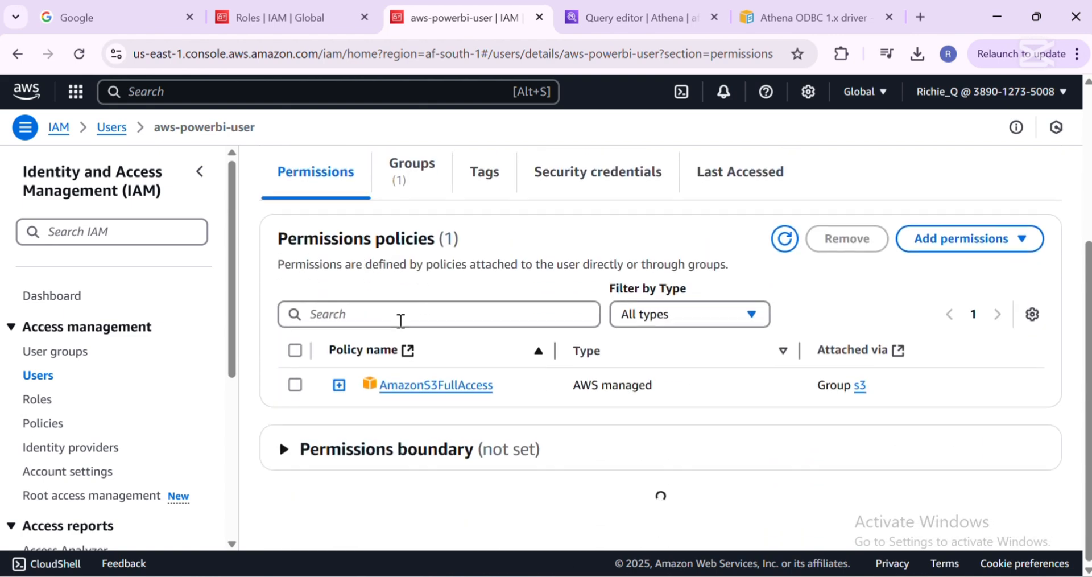
left_click(600, 177)
scroll(603, 178, "down", 3)
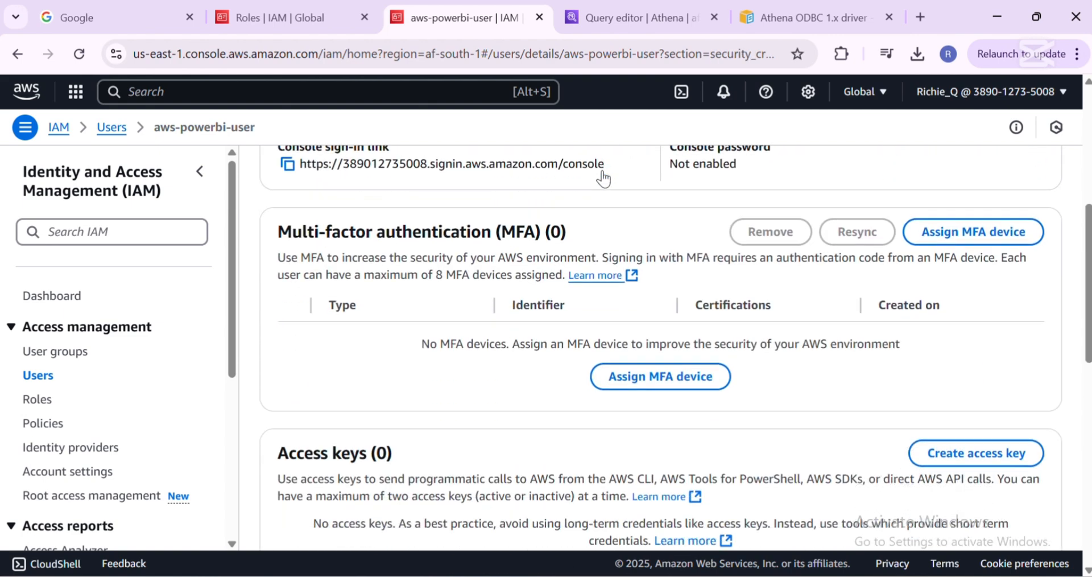
scroll(603, 178, "down", 5)
scroll(602, 173, "up", 3)
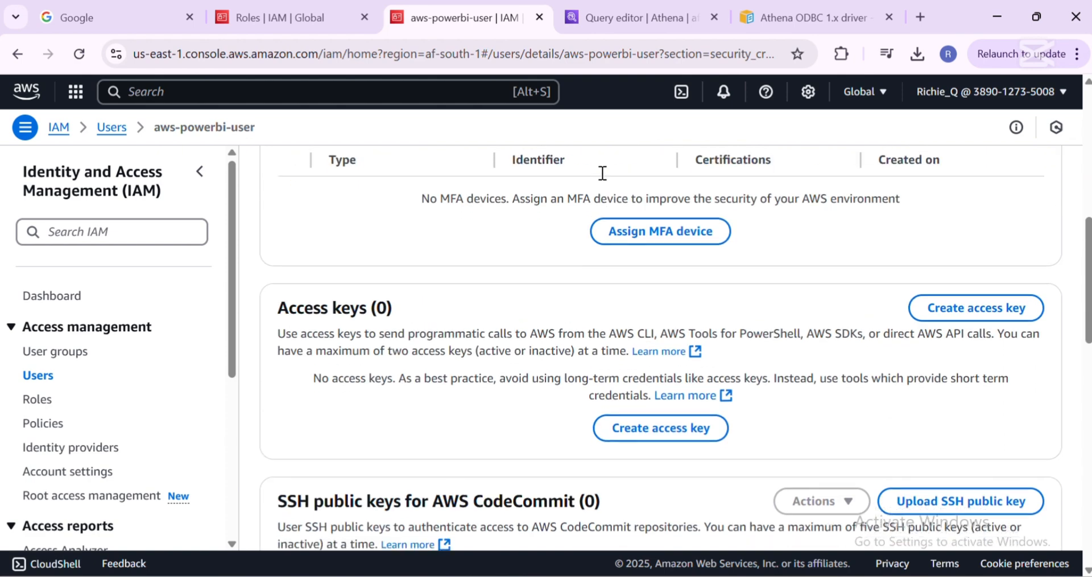
Start creating an access key for aws-powerbi-user with the Third-party service use case, acknowledging the recommendation to use temporary credentials
scroll(603, 173, "down", 1)
scroll(641, 259, "up", 1)
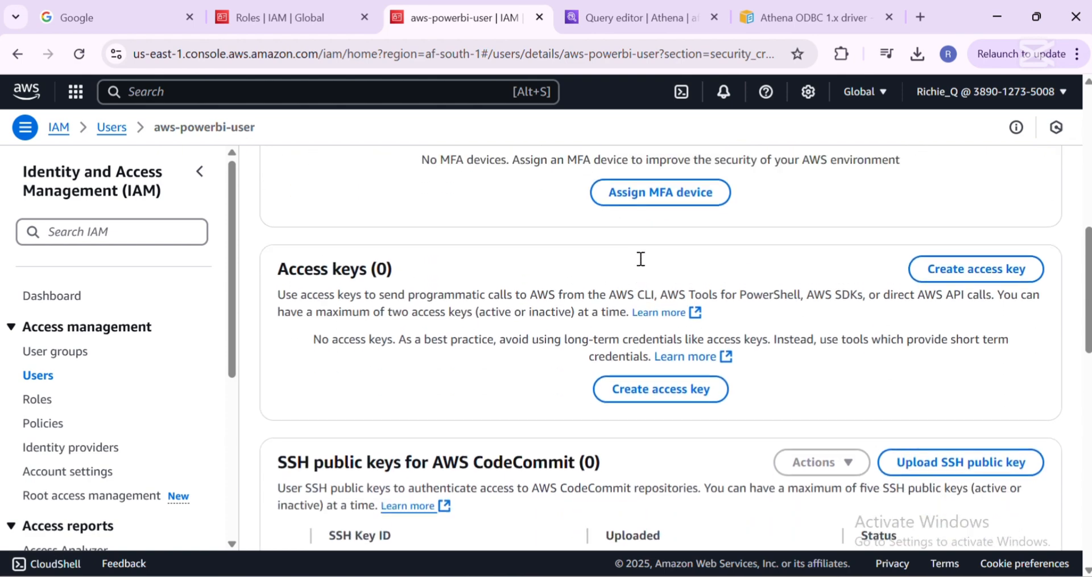
left_click(972, 324)
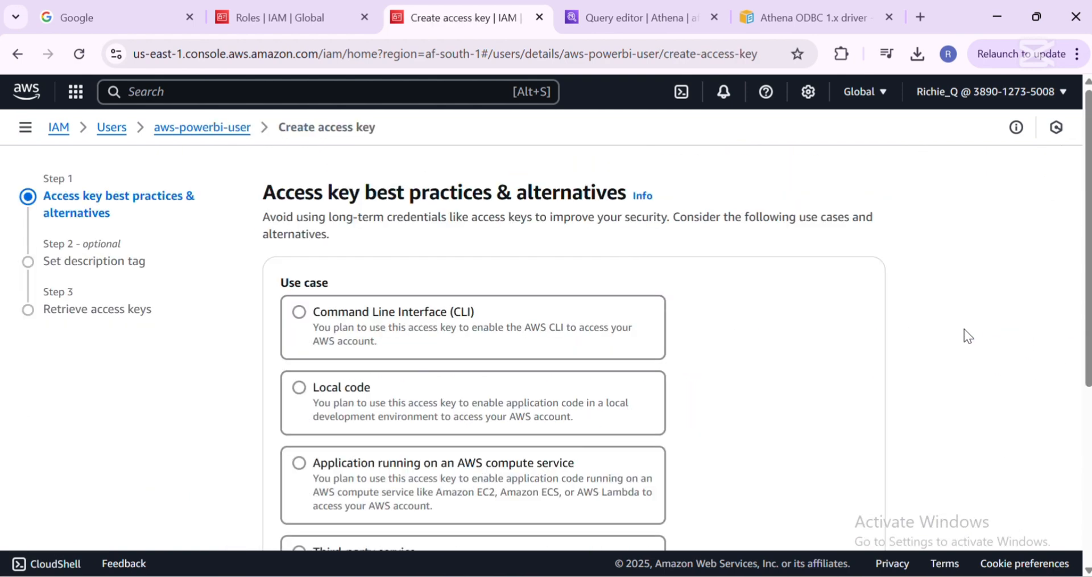
scroll(502, 250, "down", 1)
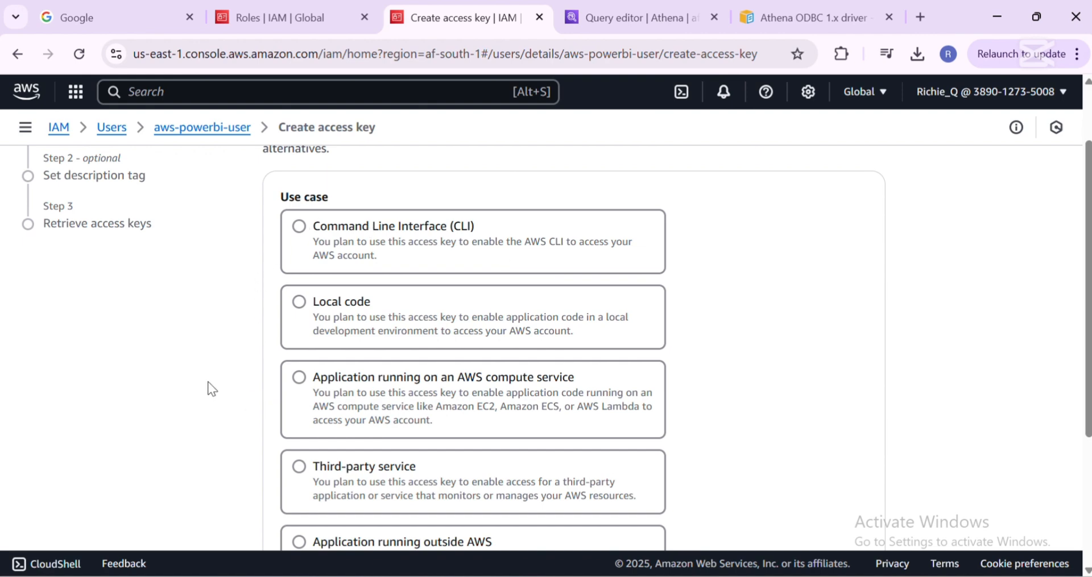
scroll(212, 389, "down", 1)
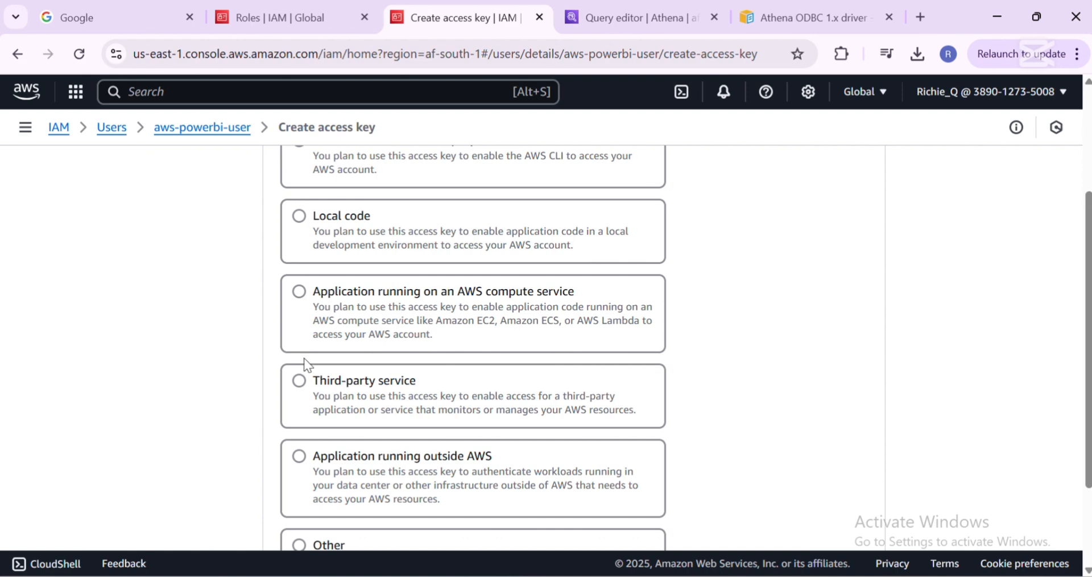
left_click(298, 379)
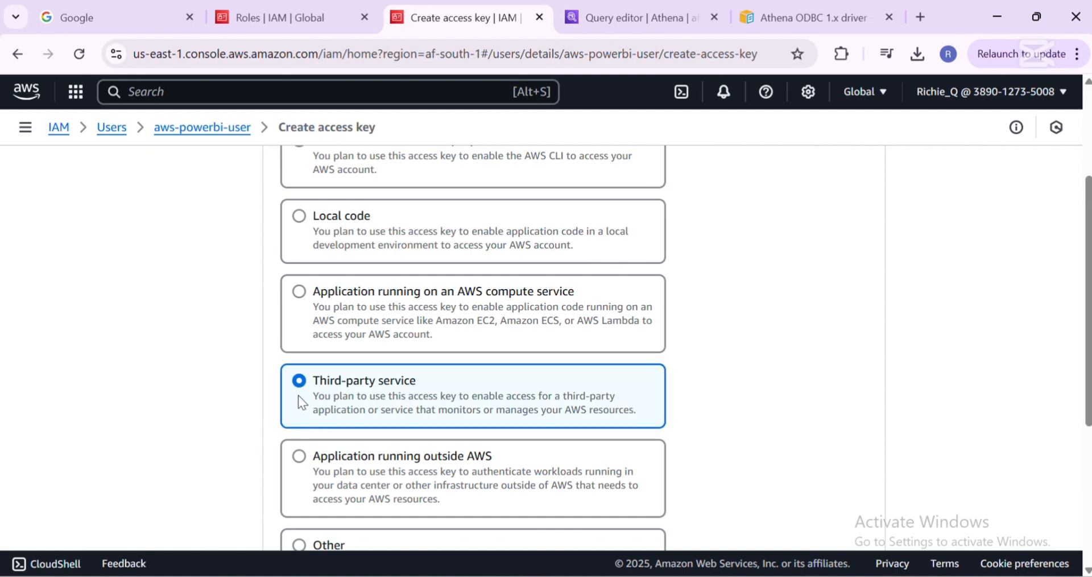
scroll(290, 394, "down", 2)
scroll(269, 393, "down", 1)
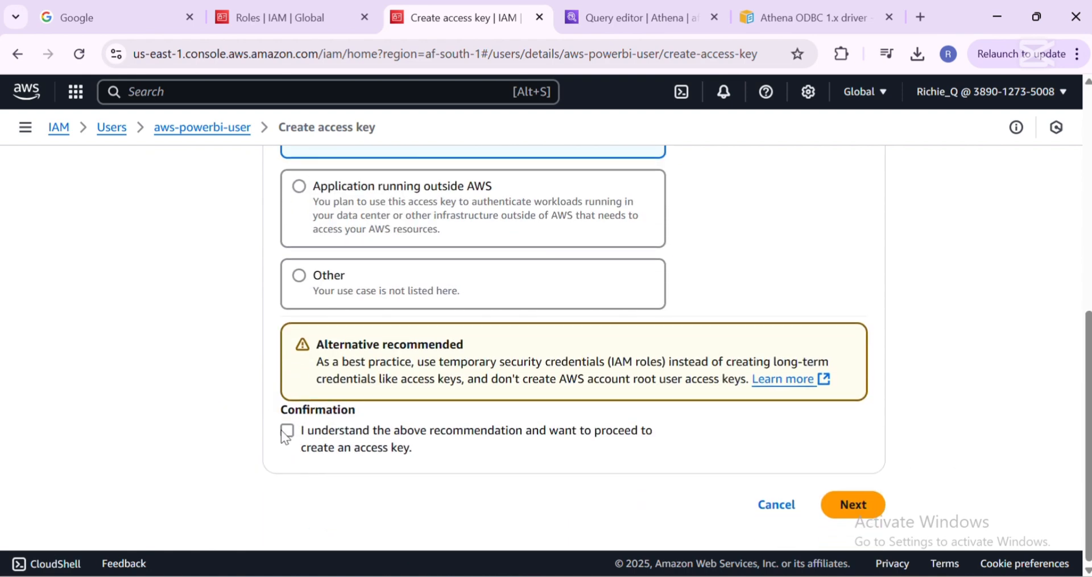
left_click(298, 439)
left_click(852, 504)
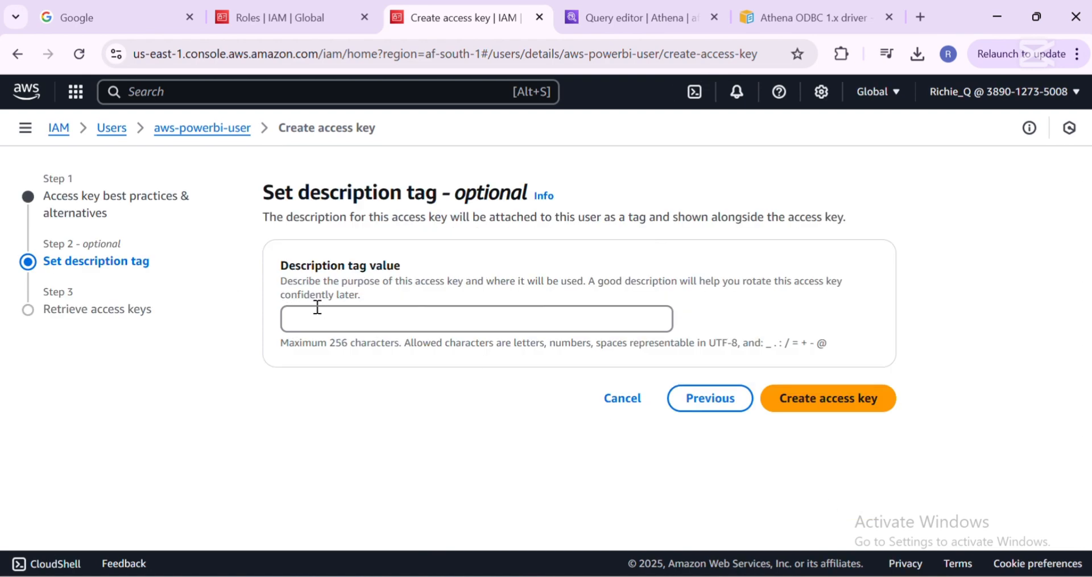
Set the description tag value to aws-powerbi-accesskeys and create the access key
left_click(309, 323)
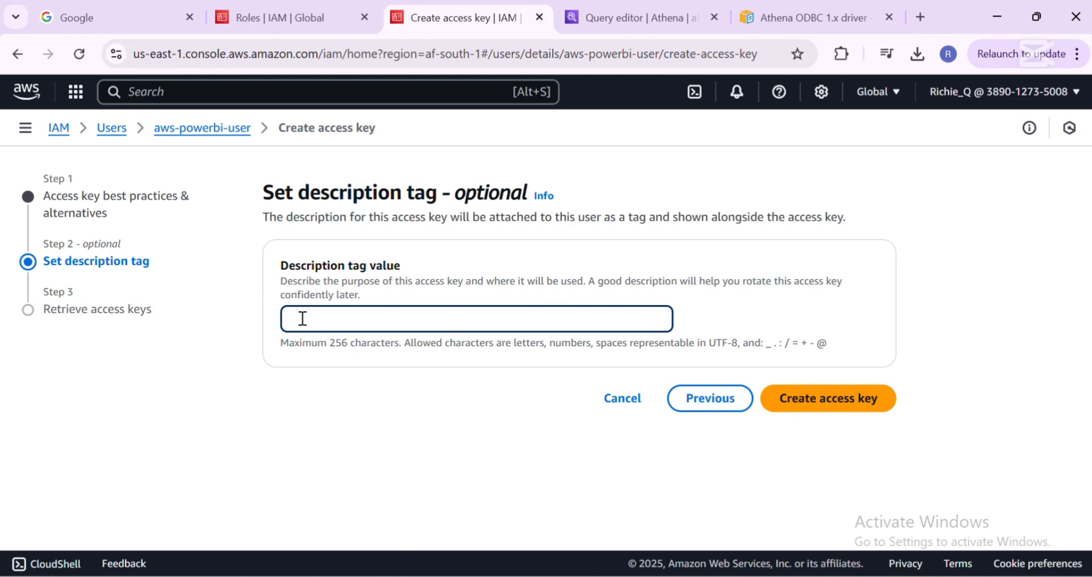
type("aws-powerbi -accesskeys")
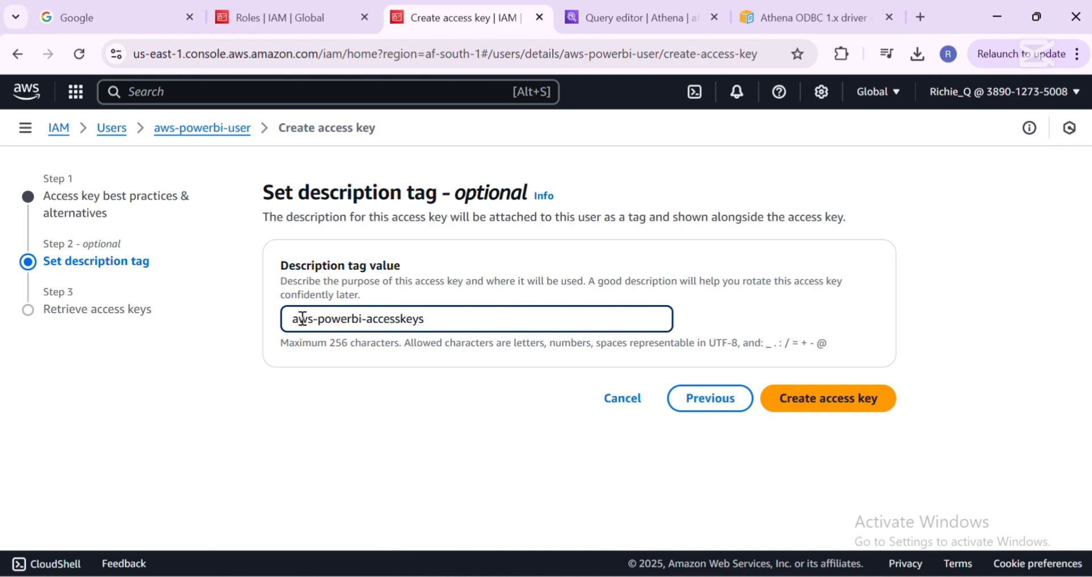
left_click(804, 407)
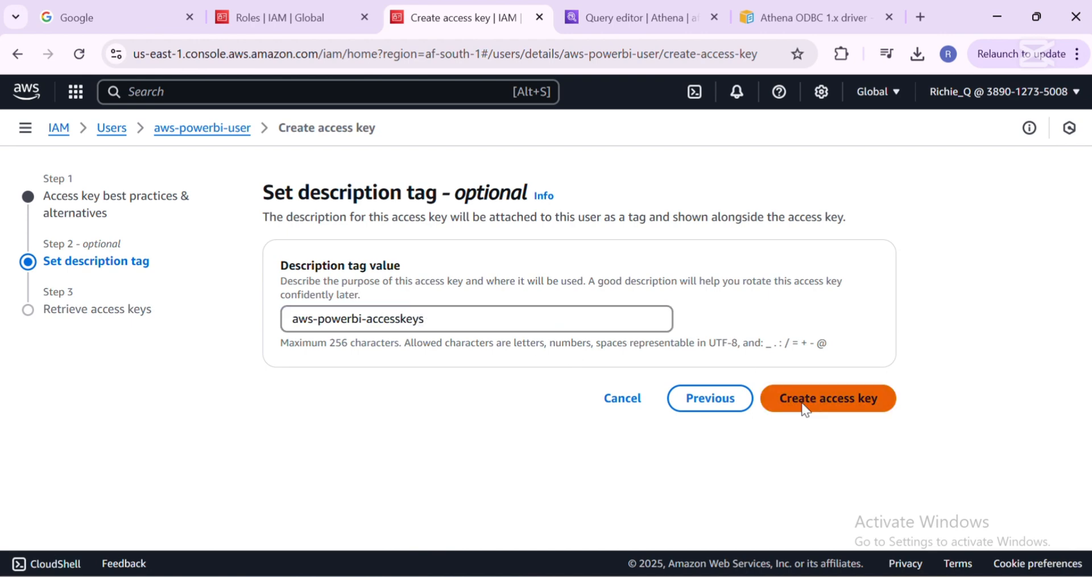
Copy the new access key and paste it as the User in the ODBC driver's Authentication Options
scroll(809, 414, "down", 1)
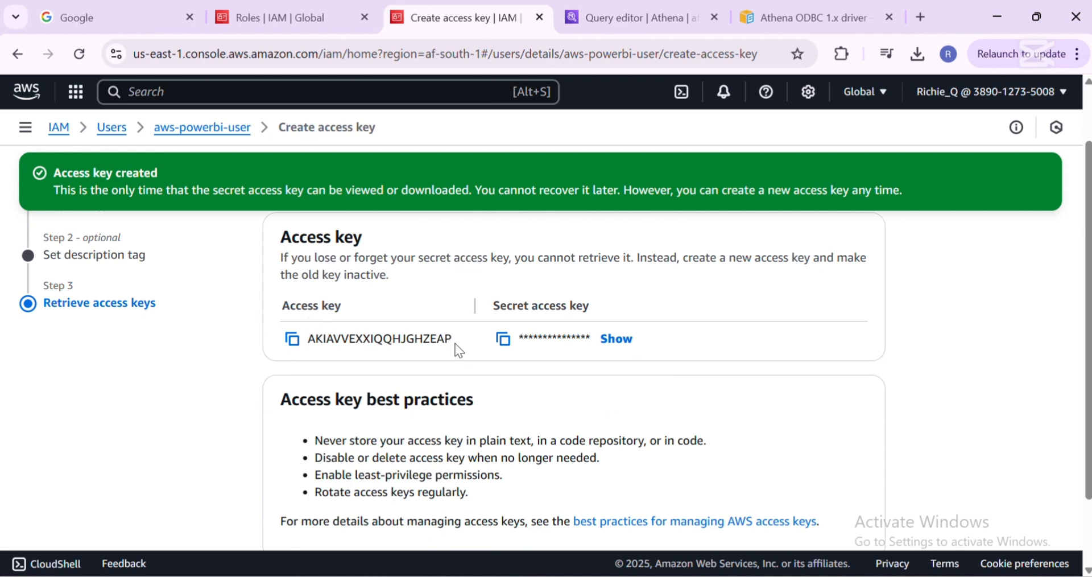
left_click_drag(453, 341, 313, 349)
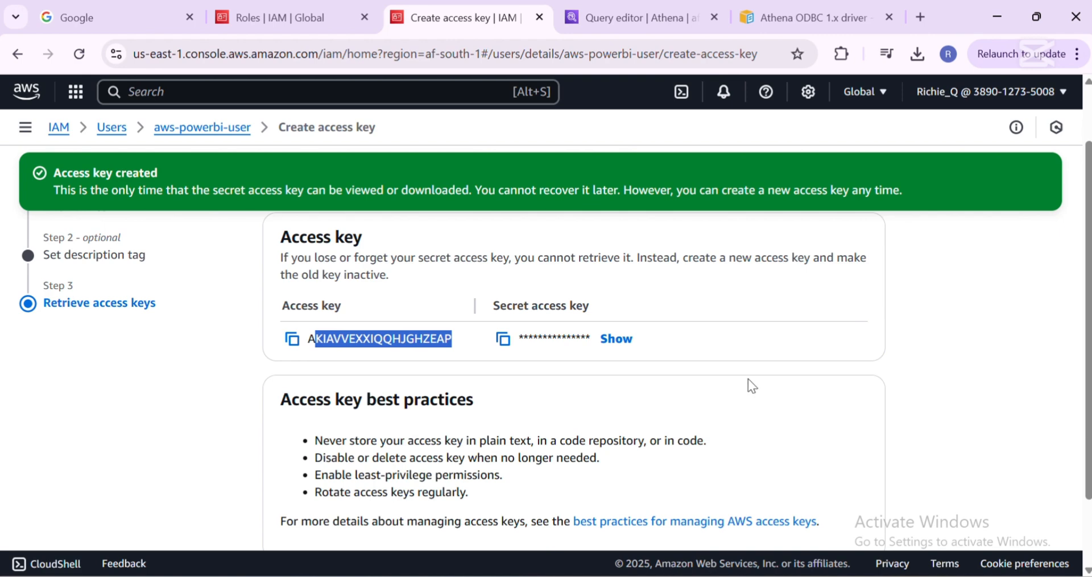
left_click_drag(460, 343, 303, 346)
left_click(301, 342)
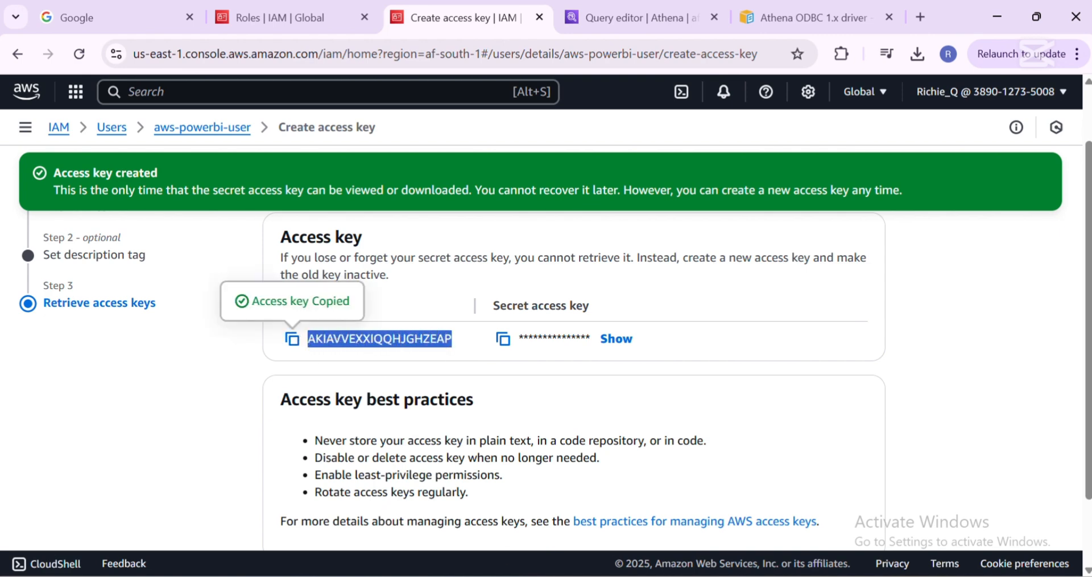
key("alt+Tab")
left_click(511, 122)
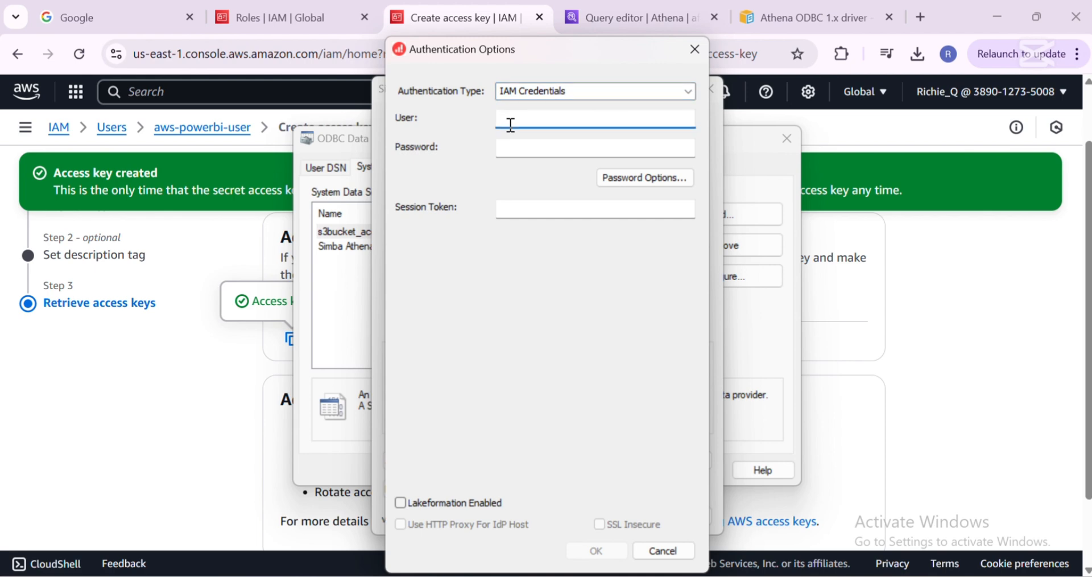
key("ctrl+v")
Copy the secret access key, paste it as the Password in Authentication Options, and accept the IAM credentials
left_click(283, 271)
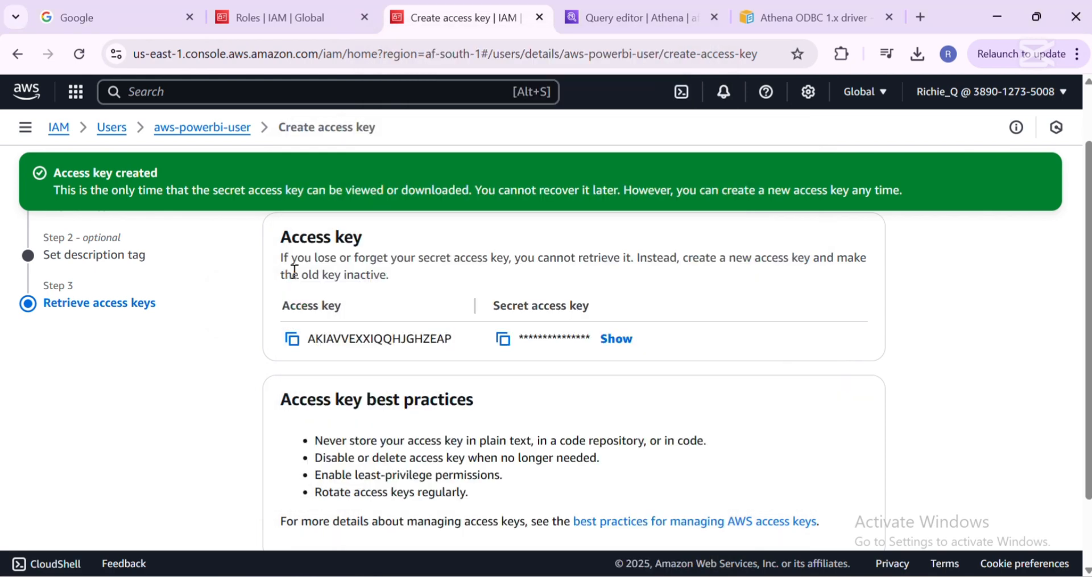
left_click(504, 340)
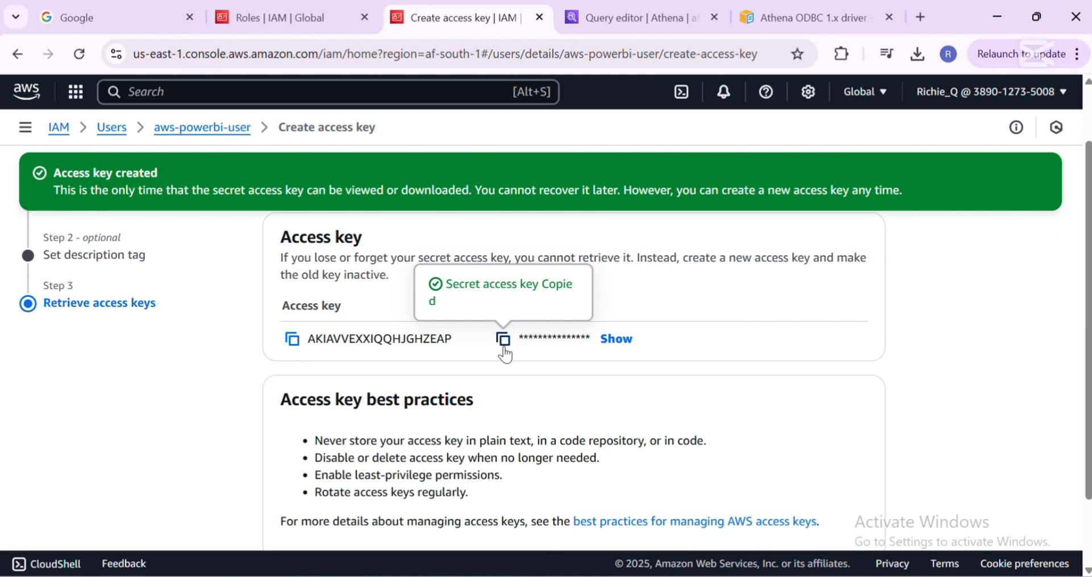
key("alt+Tab")
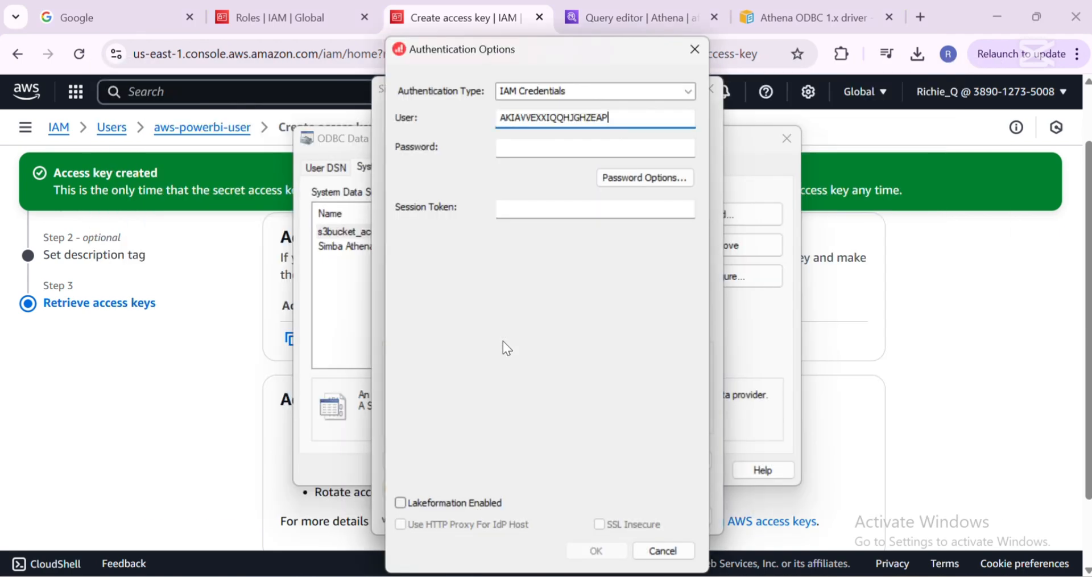
left_click(518, 149)
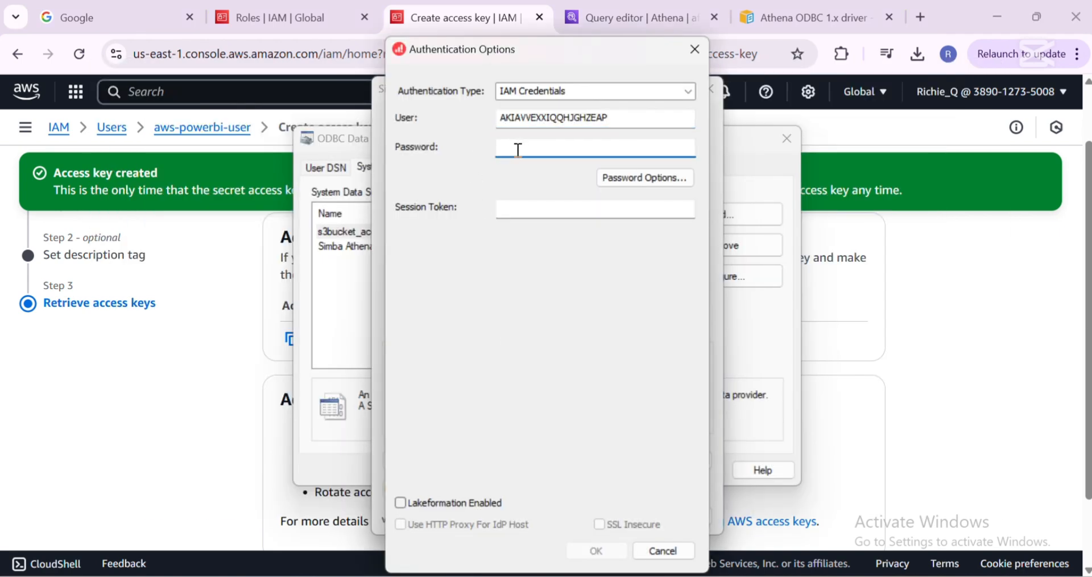
key("ctrl+v")
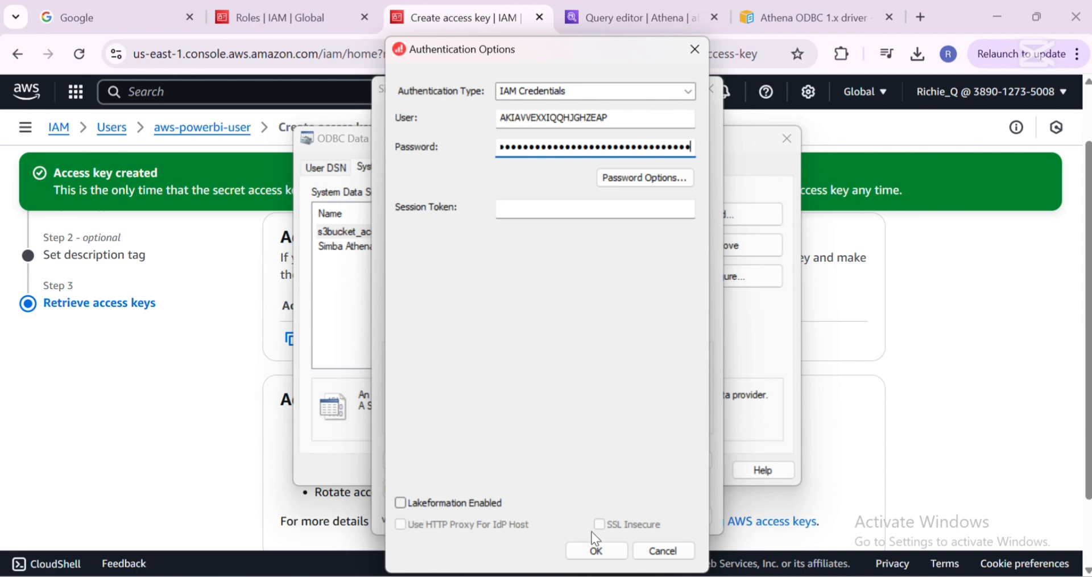
left_click(595, 549)
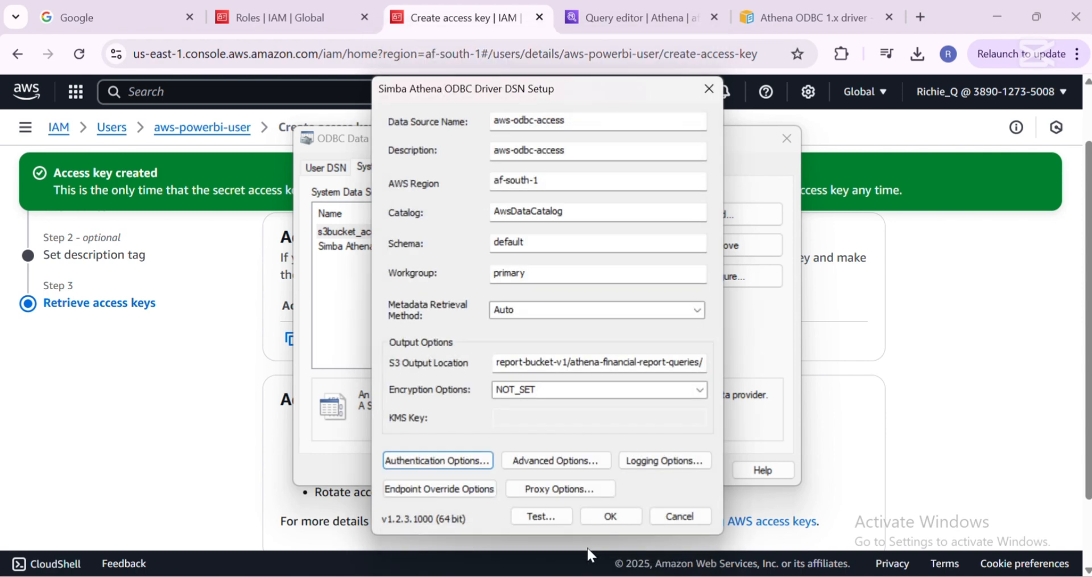
Test the Athena ODBC connection and save the aws-connect data source, closing the ODBC Data Source Administrator
left_click(532, 520)
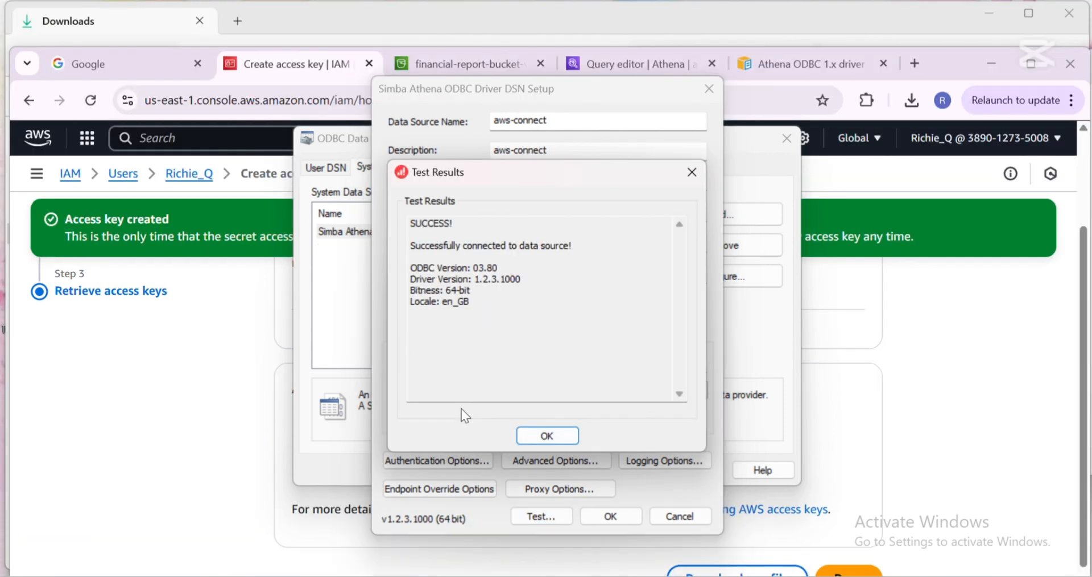
left_click(539, 437)
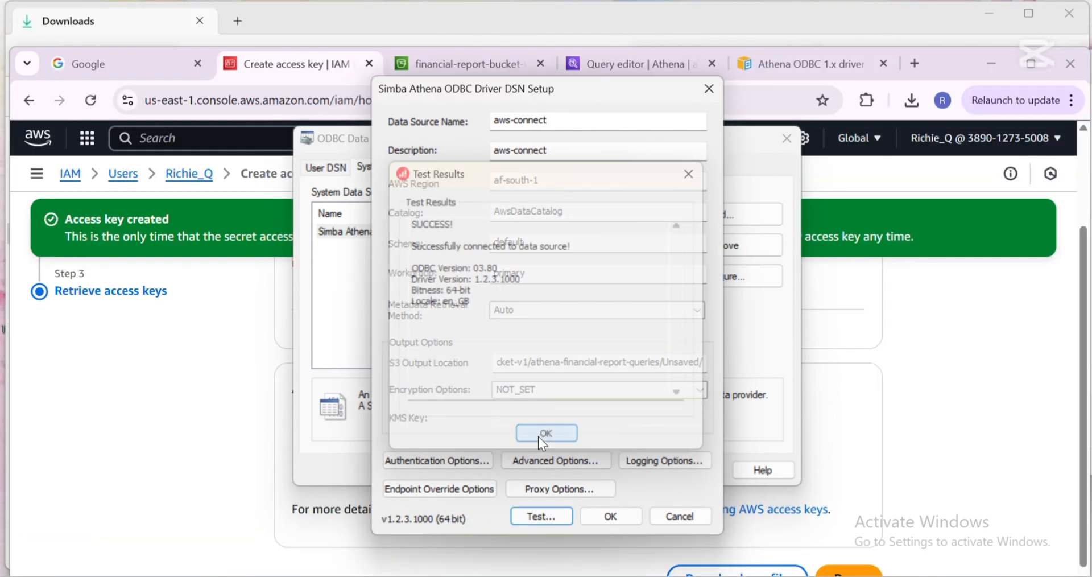
left_click(609, 512)
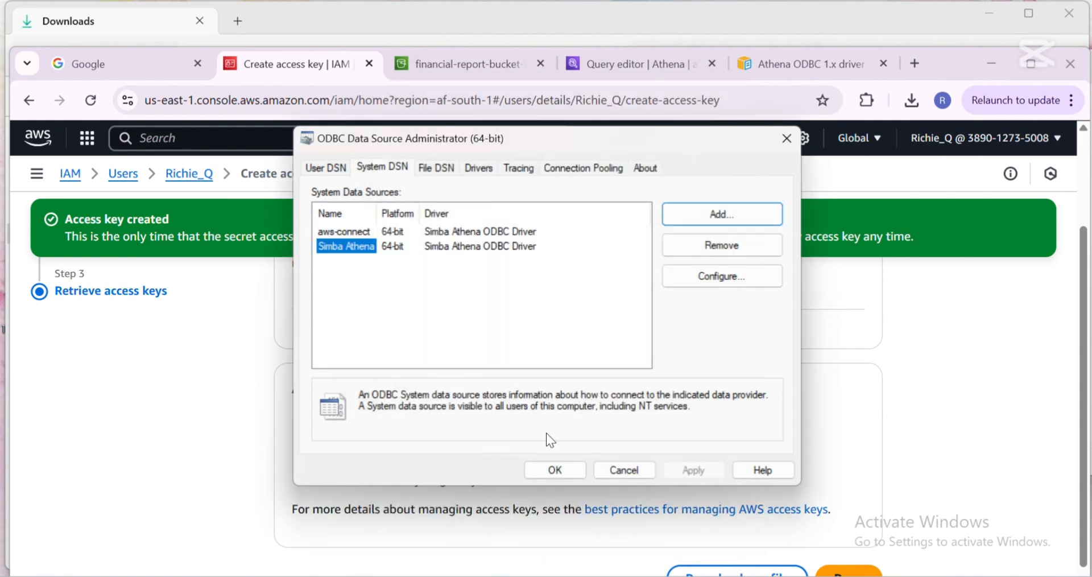
left_click(555, 470)
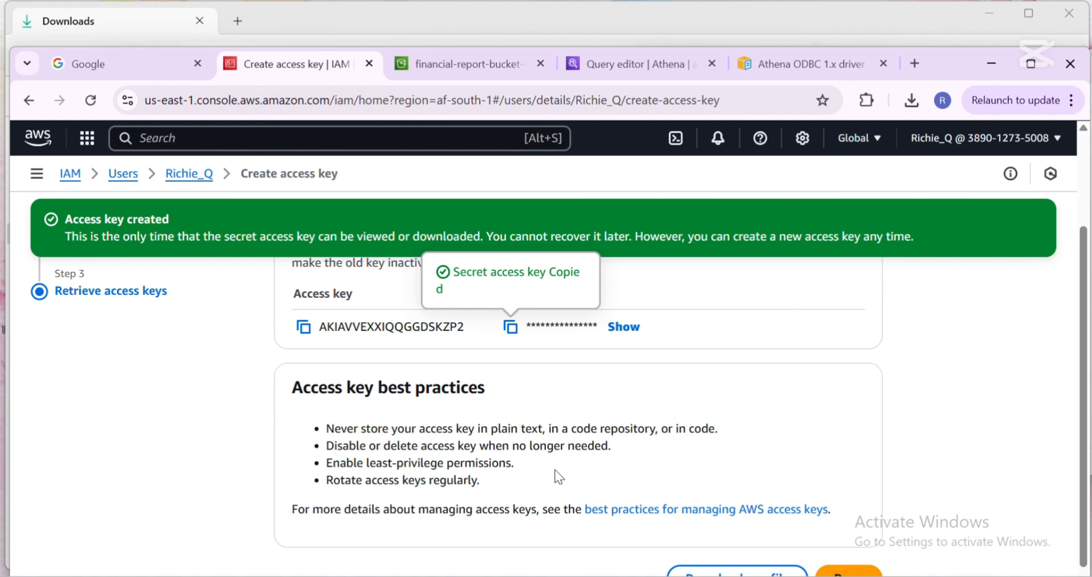
Find Power BI Desktop on the computer and launch it
key("super")
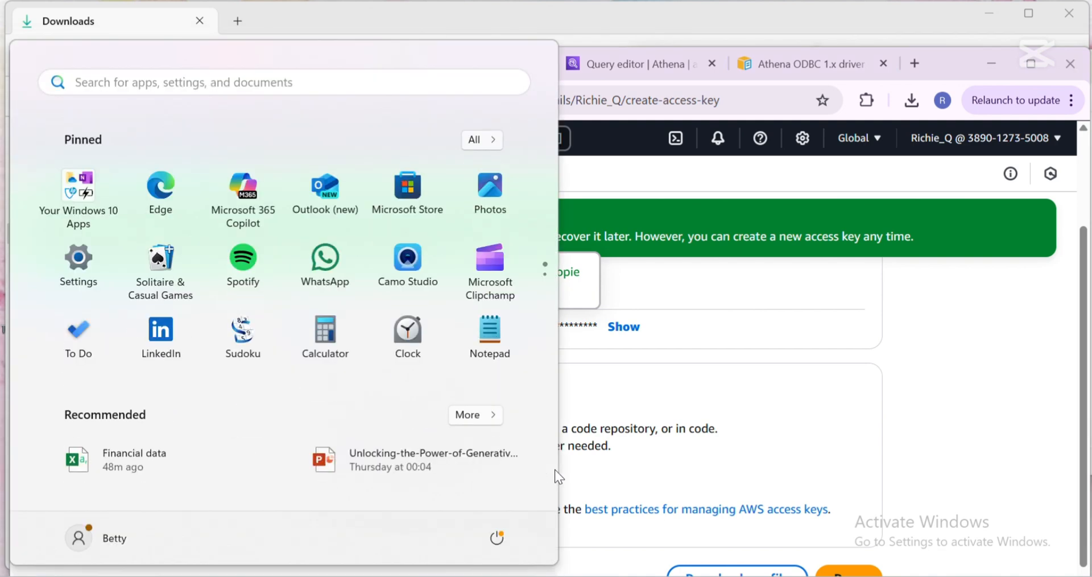
type("powerb")
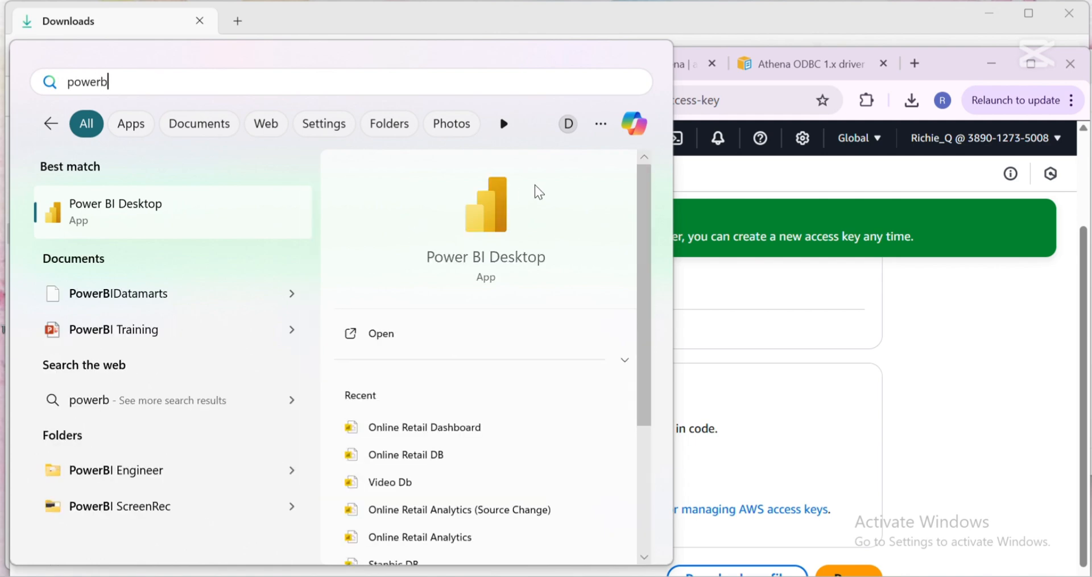
left_click(504, 214)
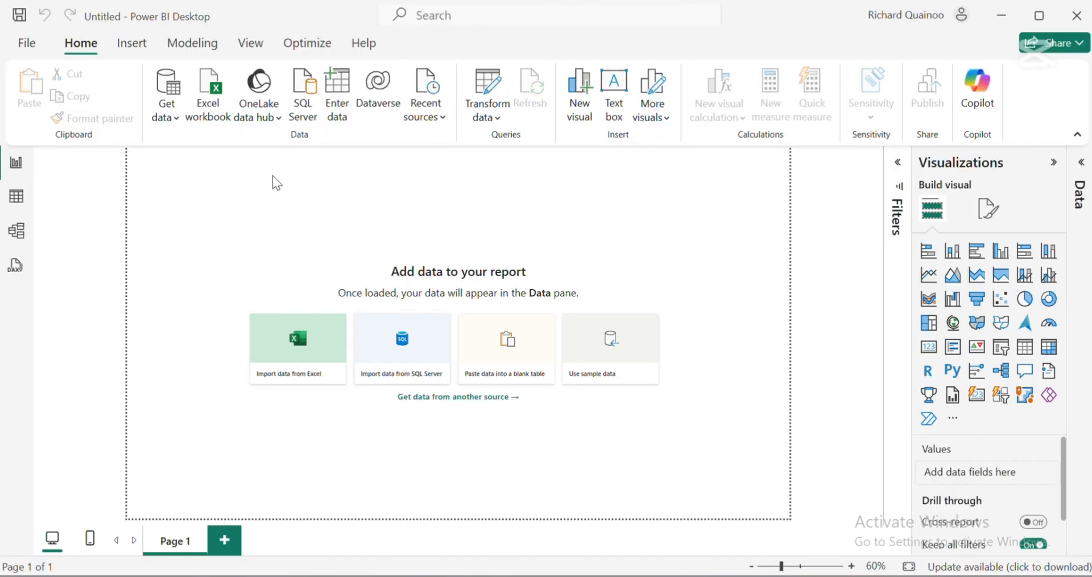
Search all Get Data sources for odbc and connect with the ODBC connector
left_click(171, 122)
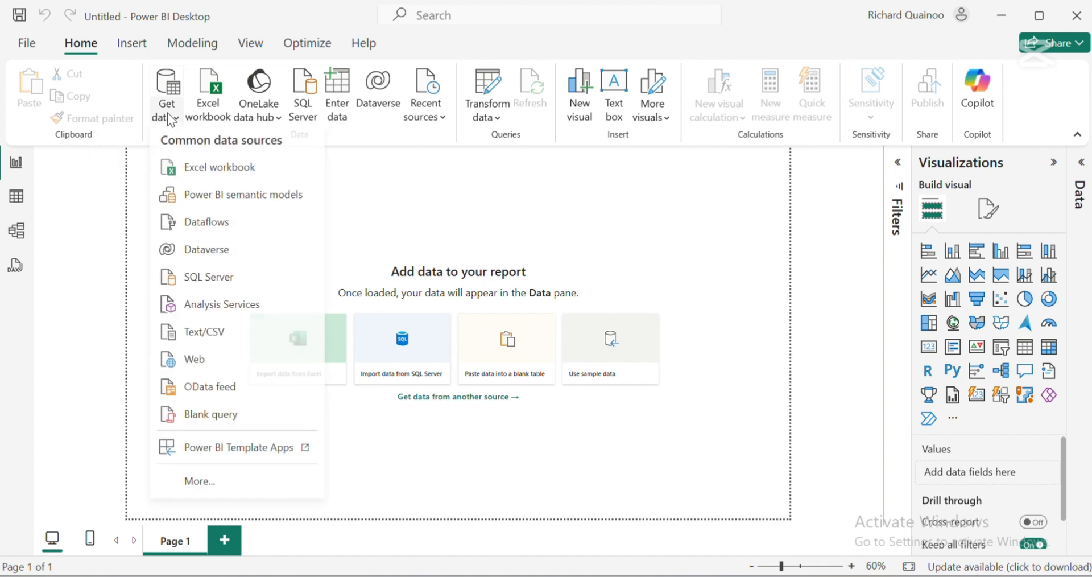
left_click(200, 488)
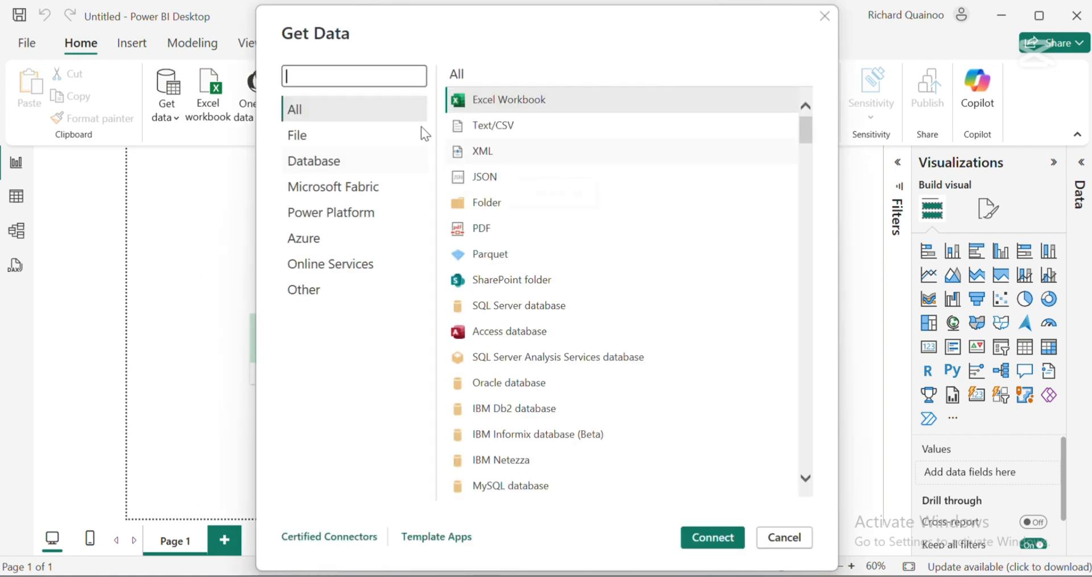
left_click(377, 79)
type("odbc")
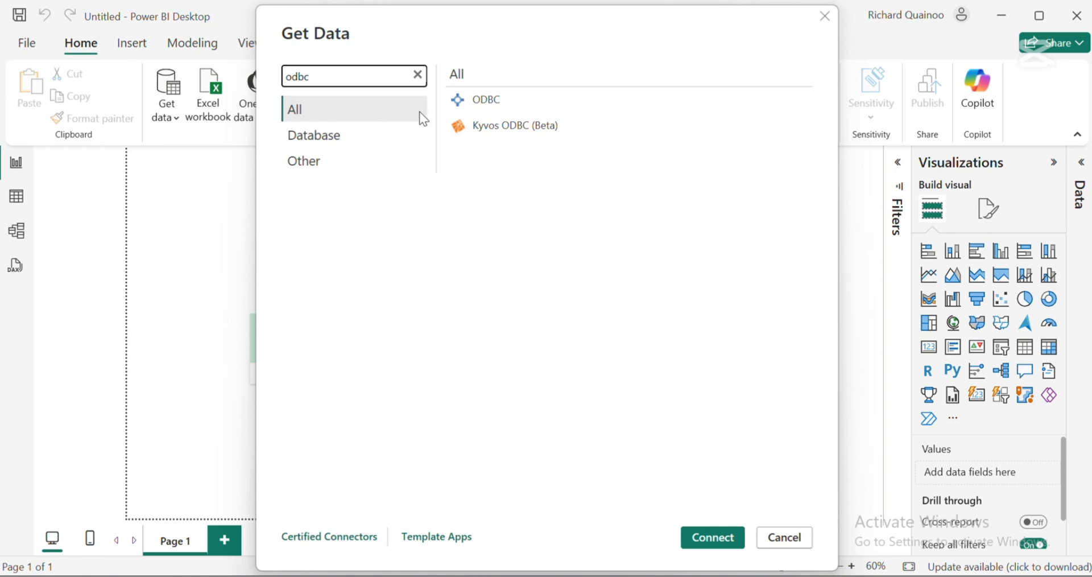
left_click(475, 94)
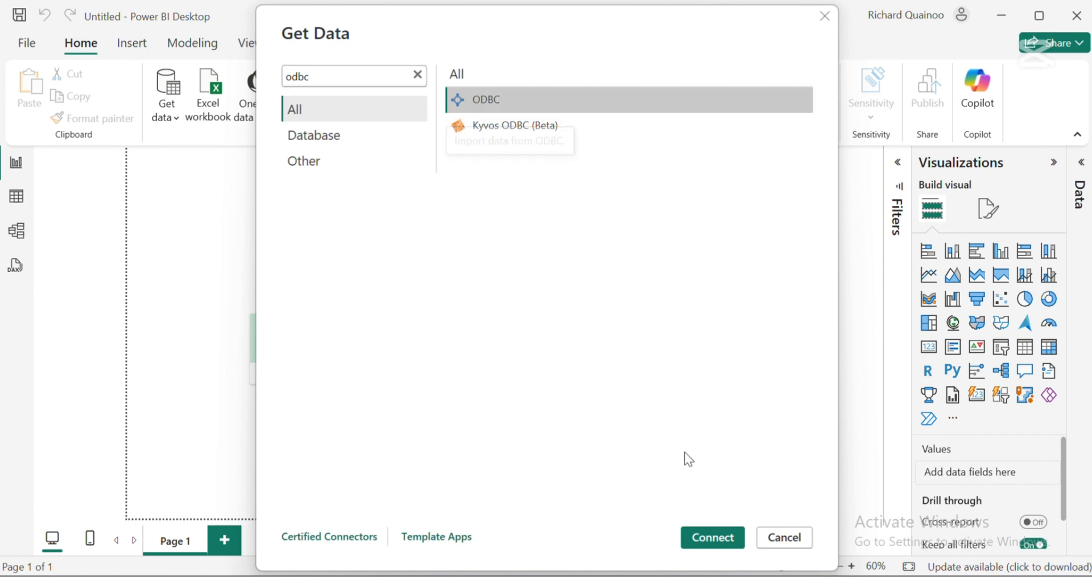
left_click(704, 538)
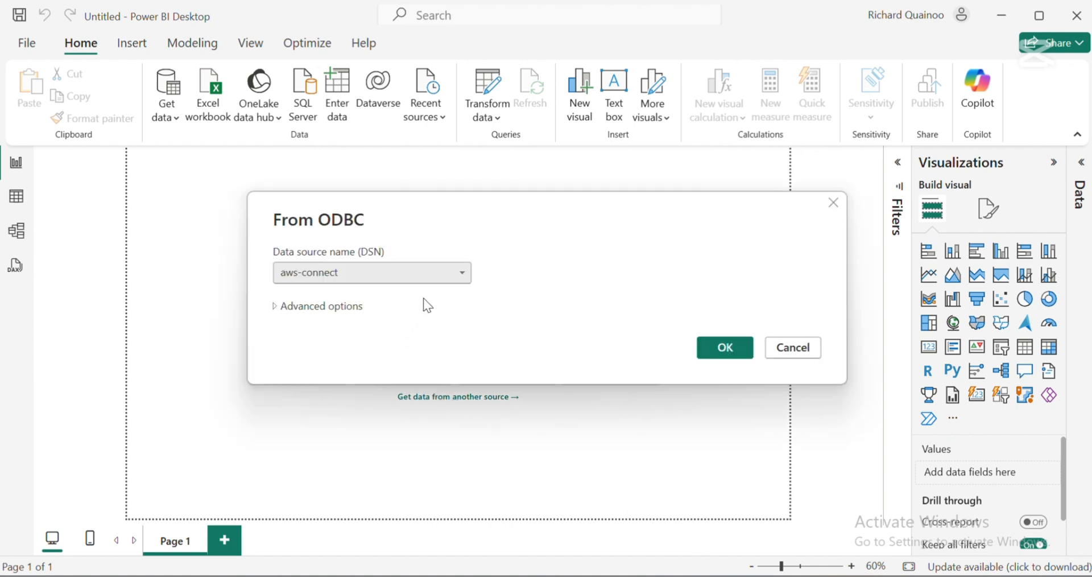
Choose aws-connect as the data source name (DSN) and proceed to the ODBC driver credentials
left_click(453, 283)
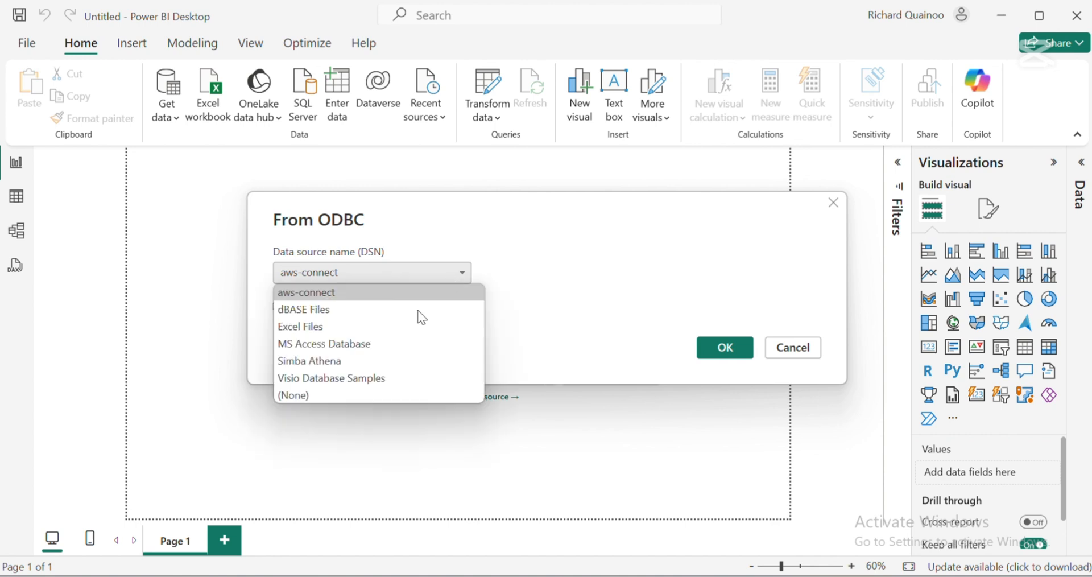
left_click(319, 293)
left_click(707, 356)
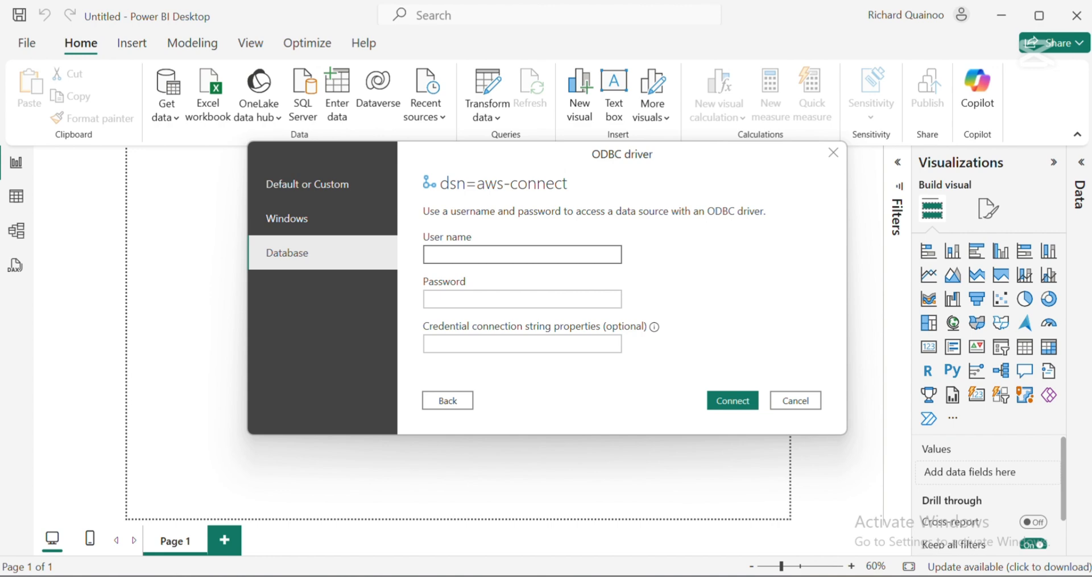
Copy the access key from the AWS IAM page in Chrome and paste it as the ODBC user name in Power BI Desktop
mouse_move(500, 525)
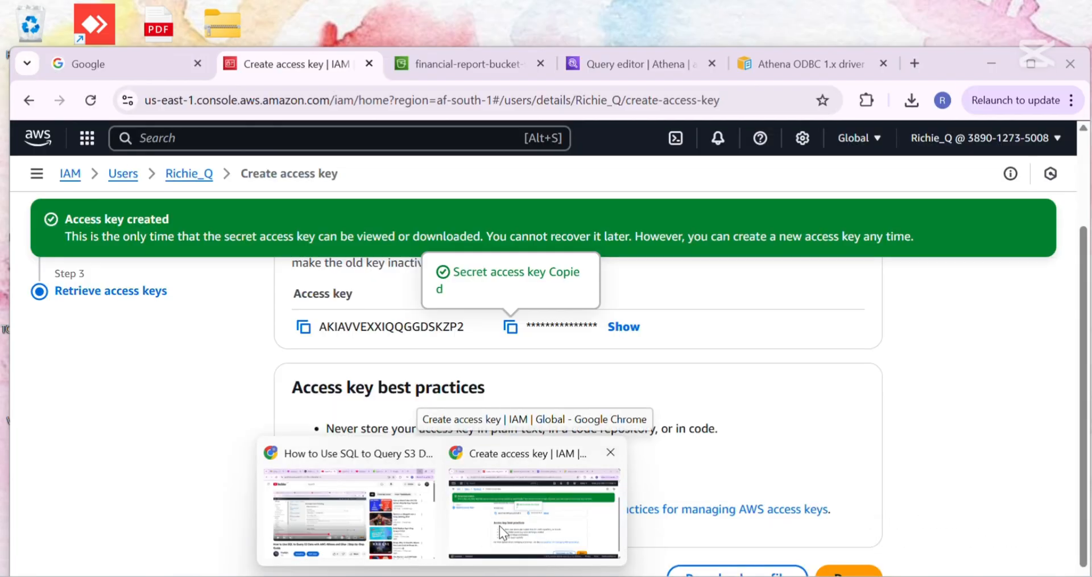
left_click(499, 525)
left_click(304, 327)
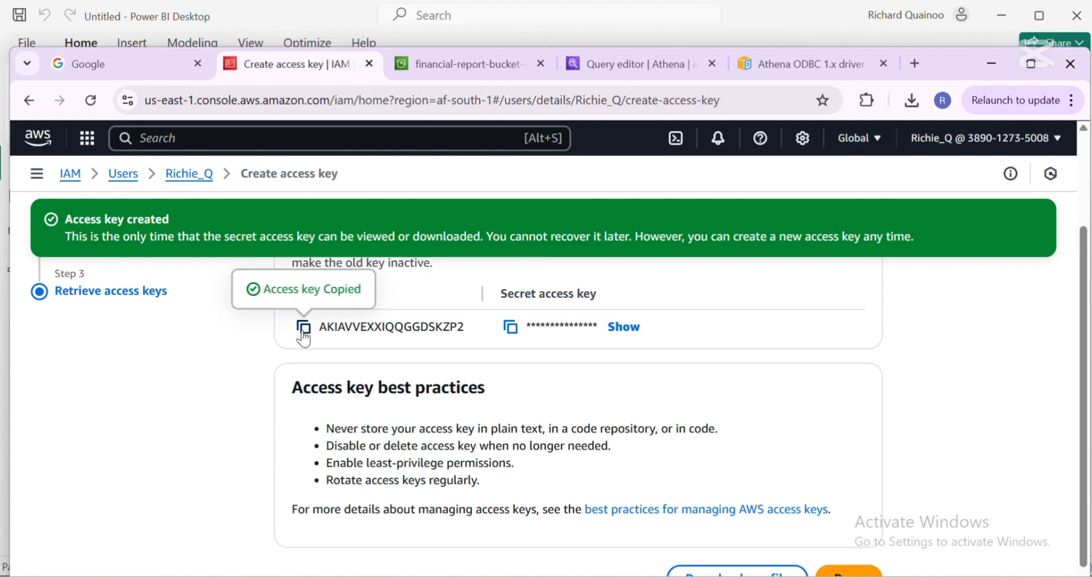
mouse_move(631, 574)
left_click(429, 254)
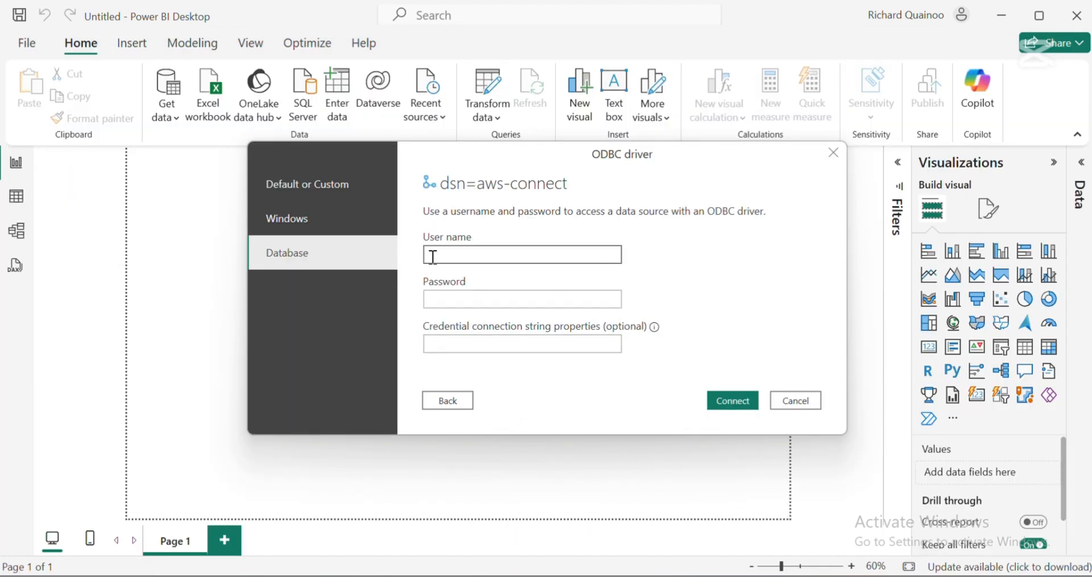
key("ctrl+v")
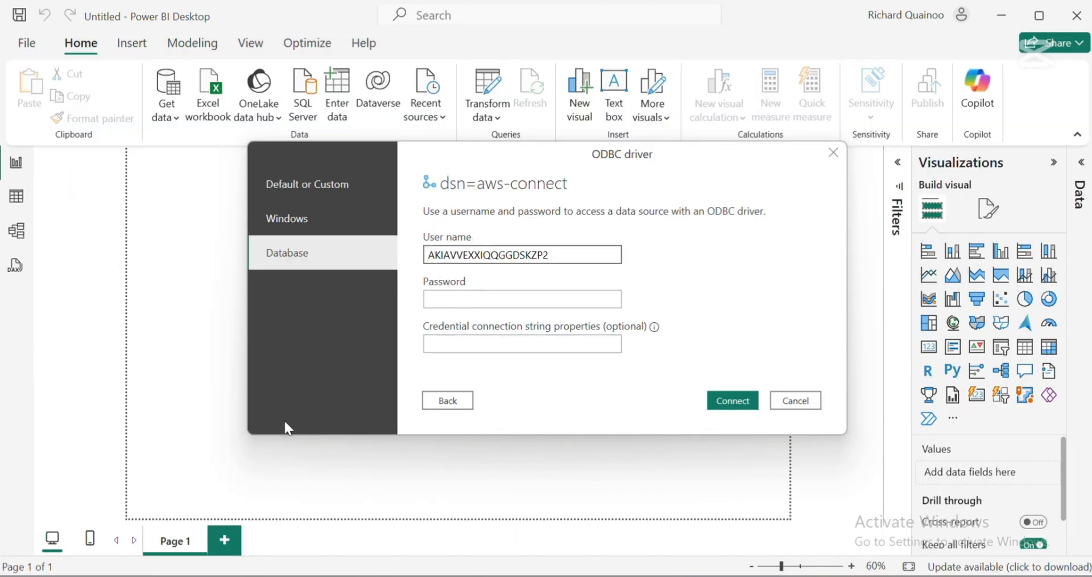
Copy the secret access key from the IAM page in Chrome, paste it as the Power BI ODBC password, and connect
left_click(520, 575)
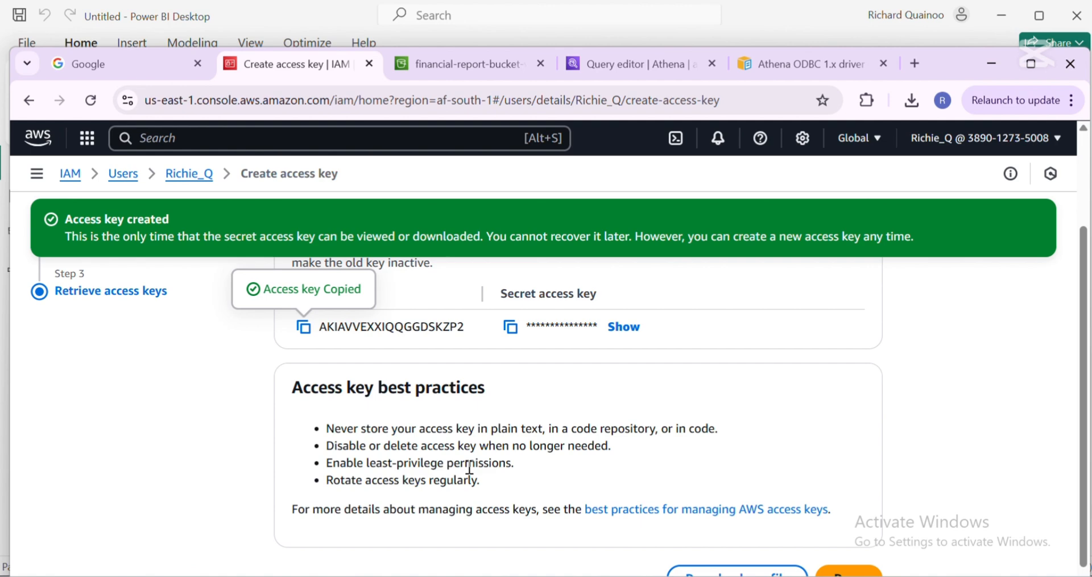
left_click(510, 328)
left_click(631, 573)
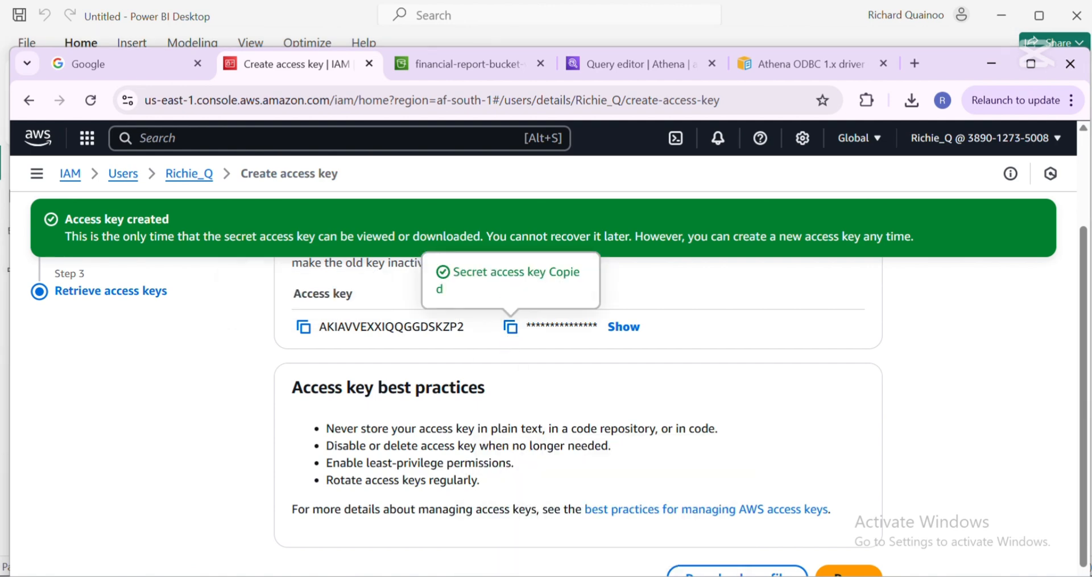
left_click(469, 301)
key("ctrl+v")
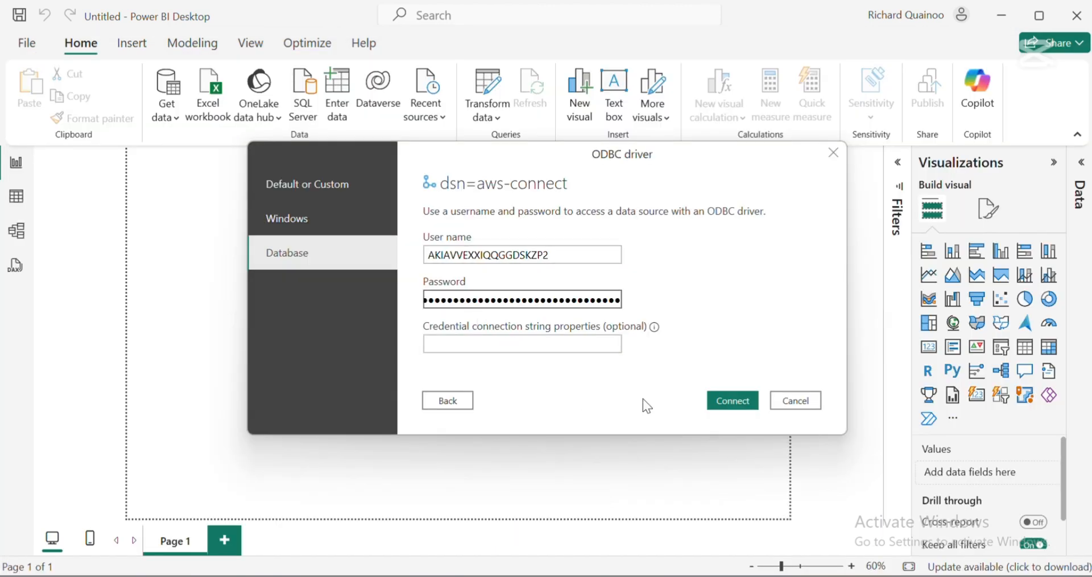
left_click(738, 405)
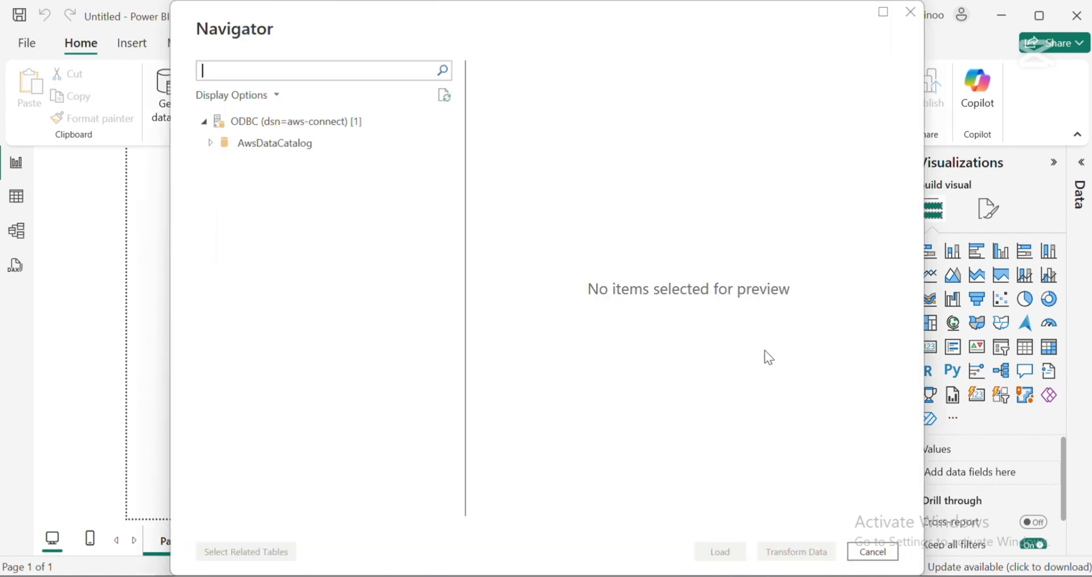
Select the raw_financial_data_folder table from financial-db in AwsDataCatalog, preview its columns, and open it for data transformation
left_click(210, 145)
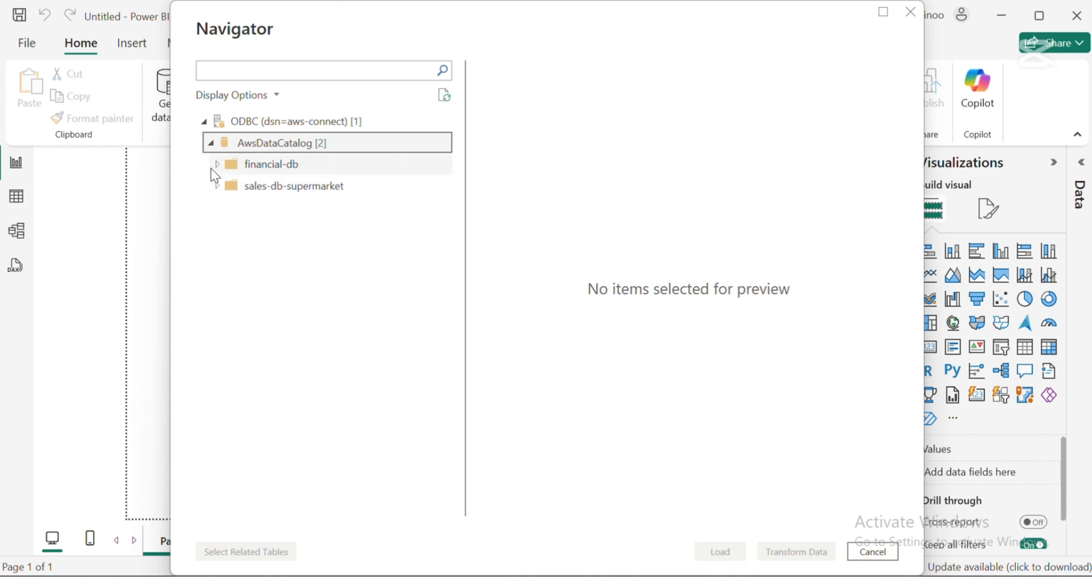
left_click(218, 166)
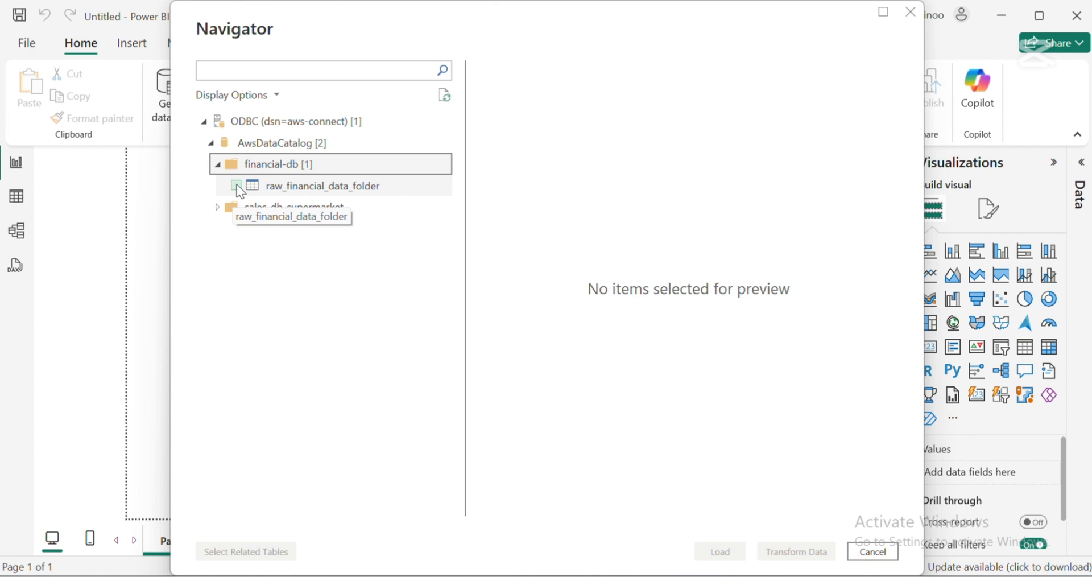
left_click(236, 186)
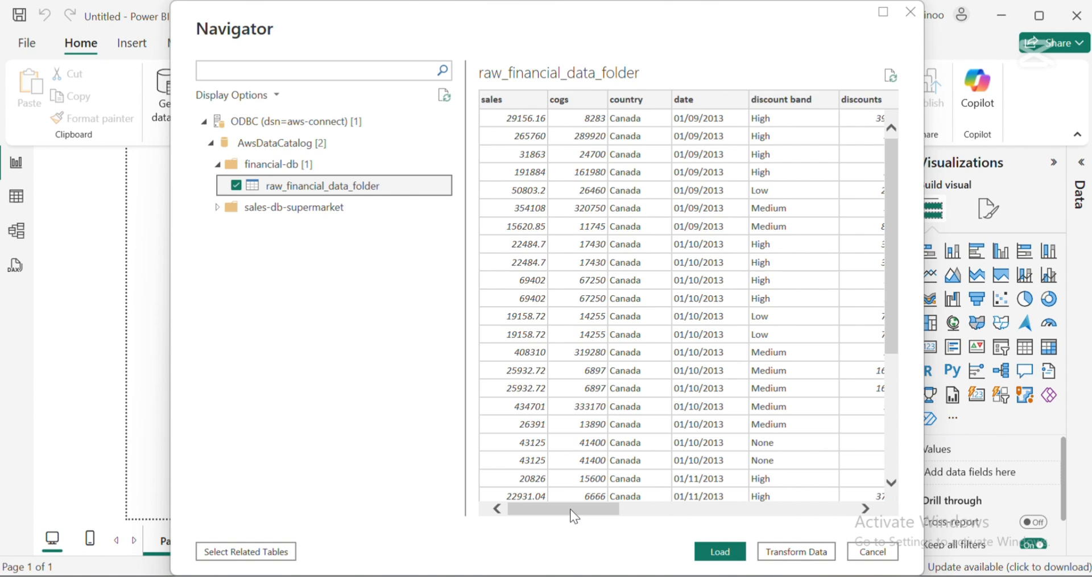
left_click_drag(570, 509, 829, 565)
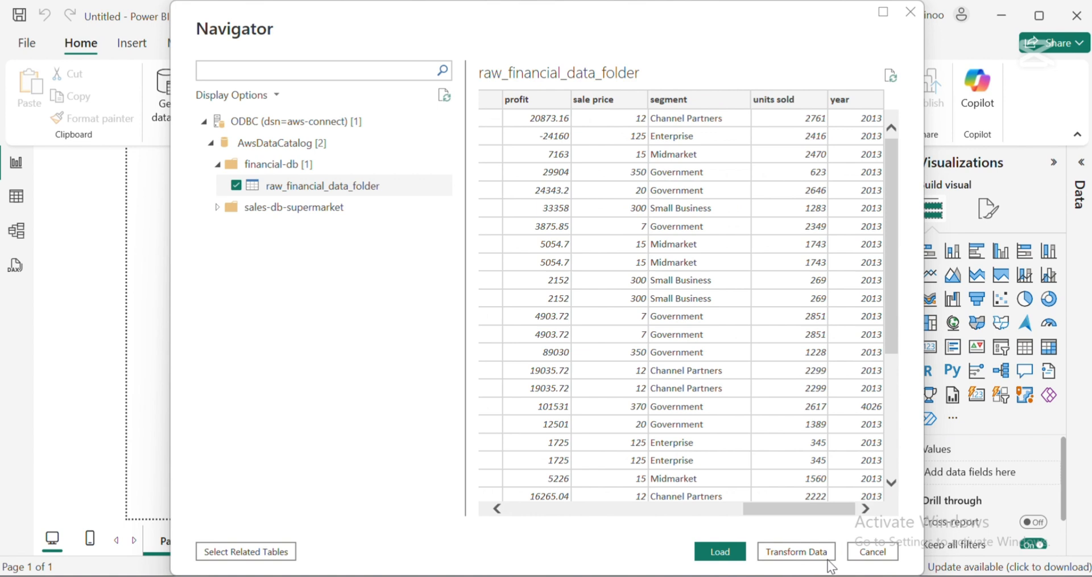
left_click(776, 552)
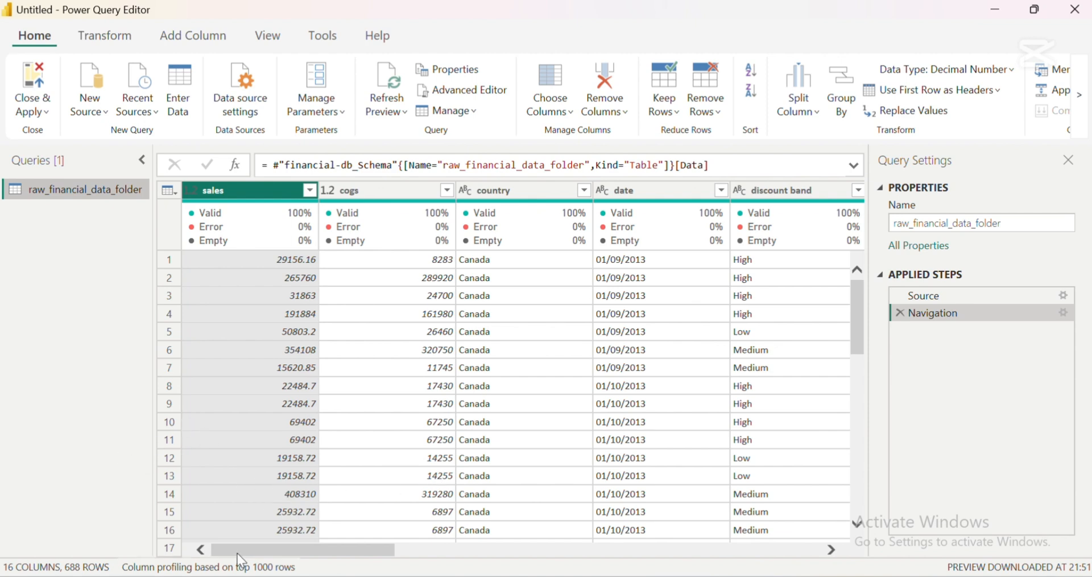
Close the Power Query Editor and apply the raw_financial_data_folder query to load it into the report
left_click_drag(237, 553, 196, 558)
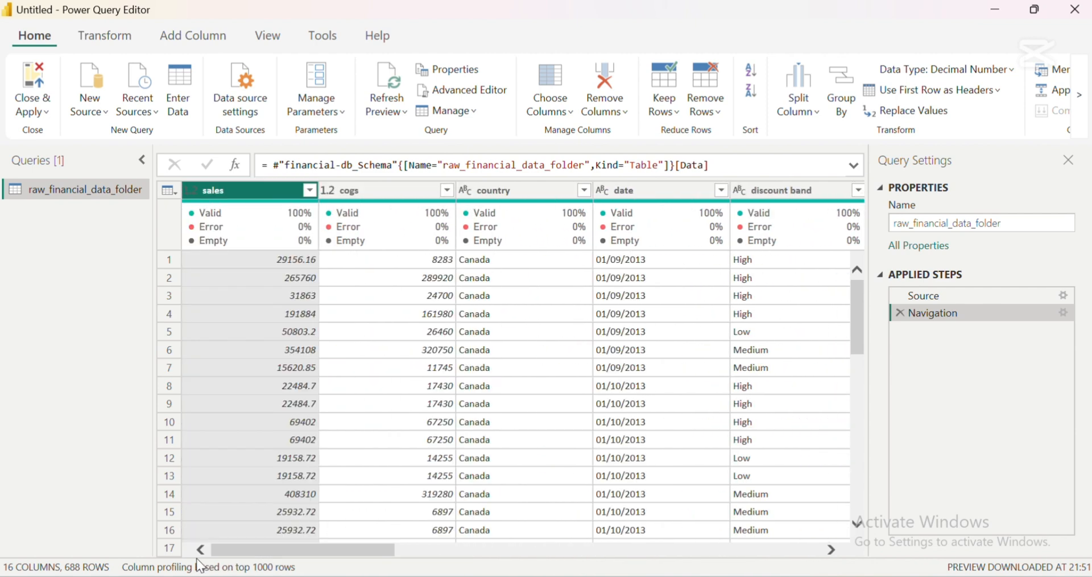
left_click(34, 112)
left_click(44, 143)
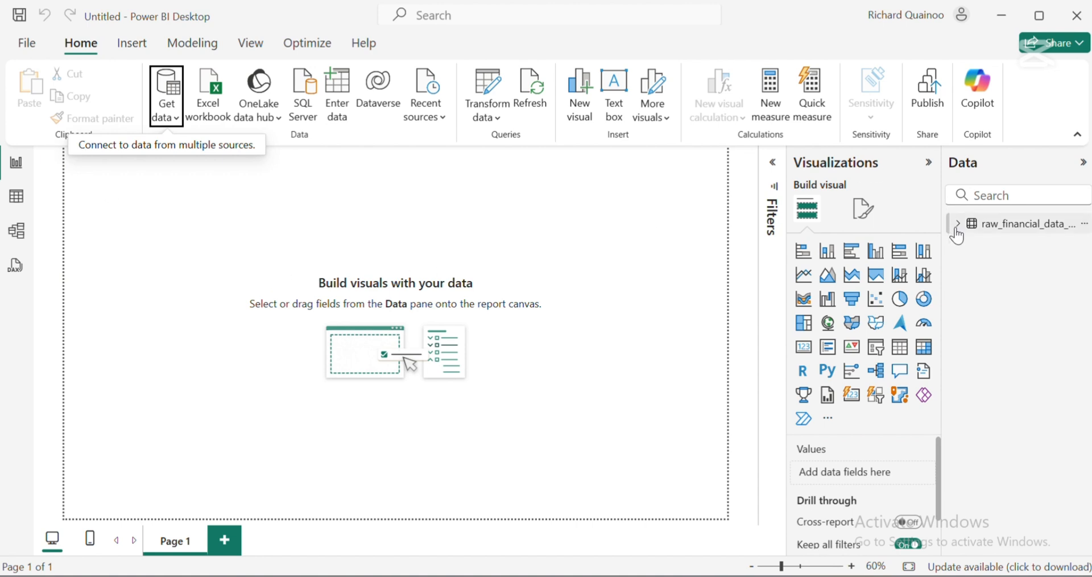
Create a visual of sales by country from the fields of the raw_financial_data_folder table
left_click(958, 233)
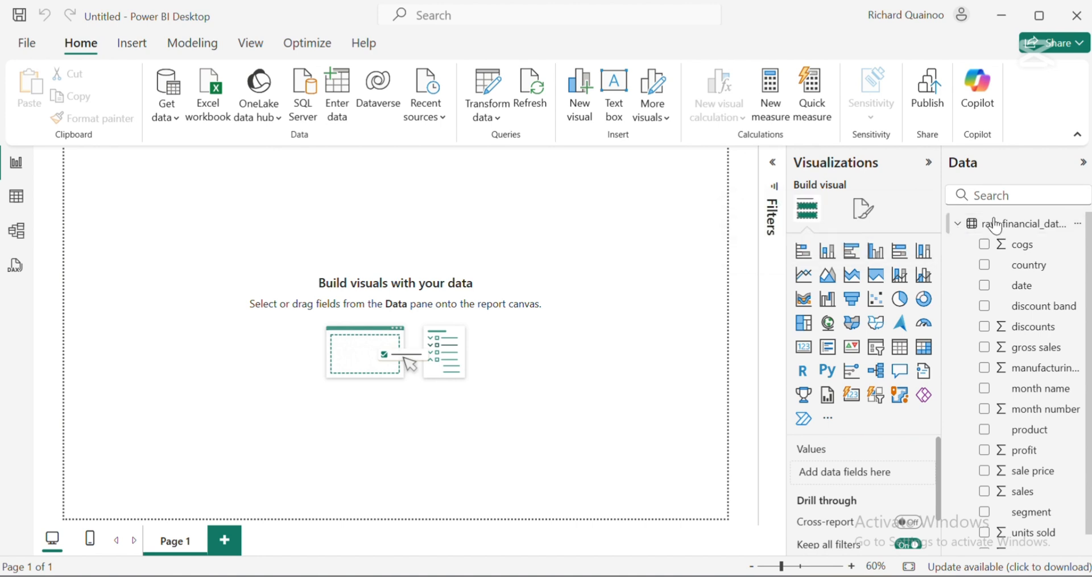
scroll(1003, 279, "down", 1)
scroll(1049, 471, "up", 1)
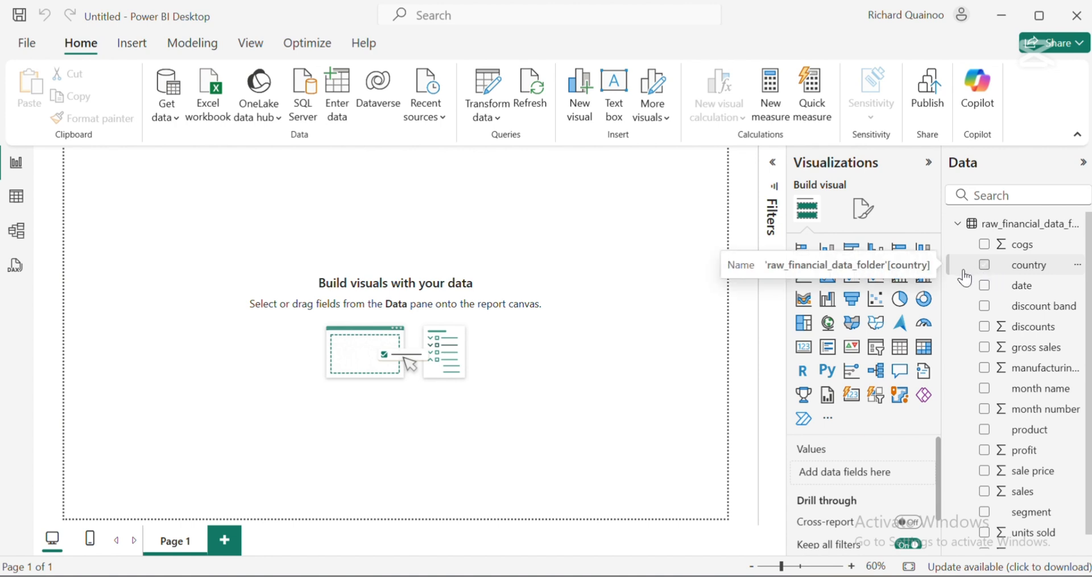
left_click(985, 266)
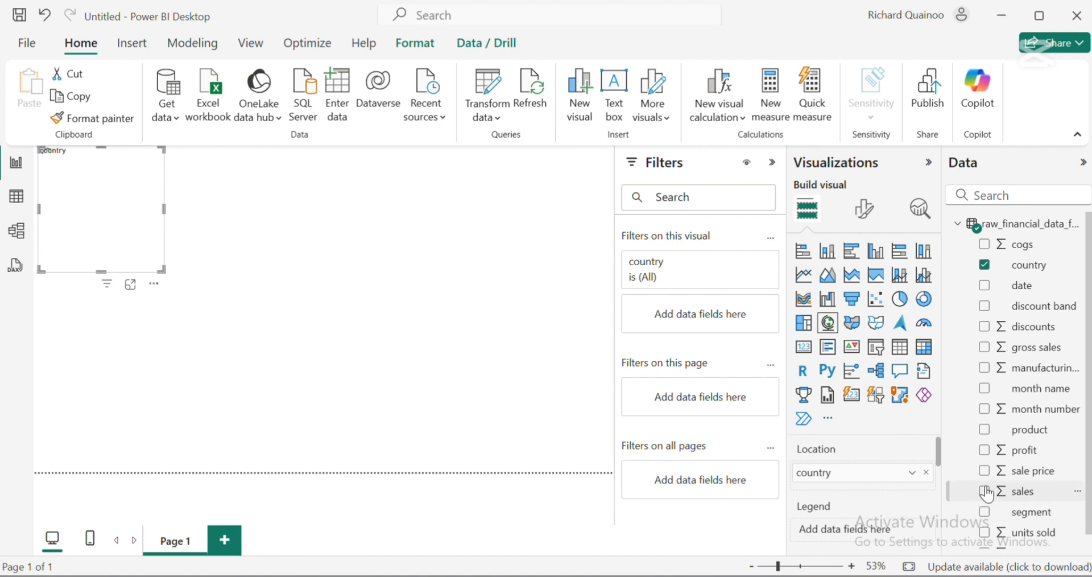
left_click(985, 492)
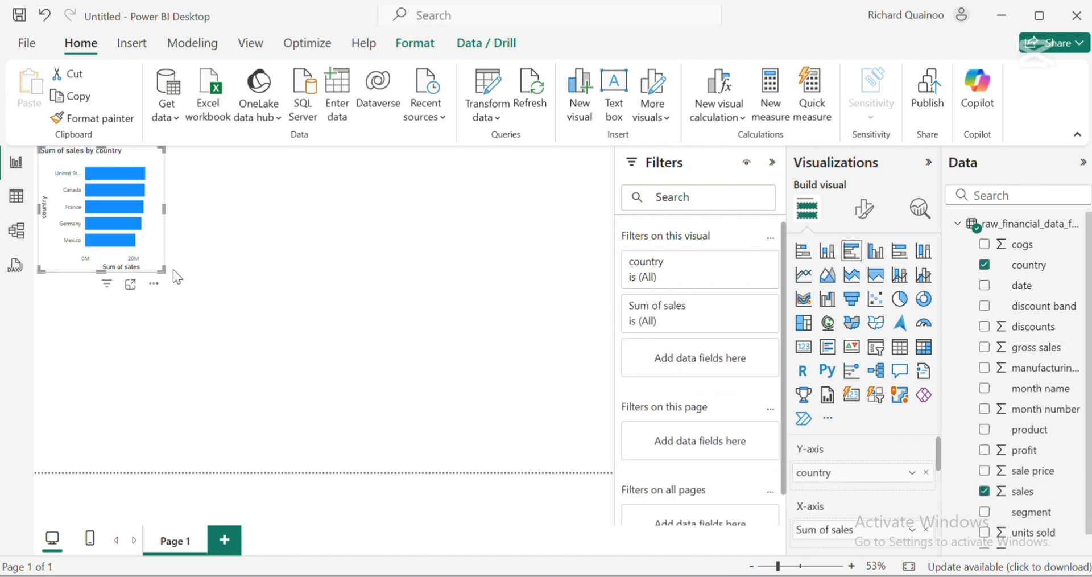
Enlarge the sales by country bar chart and move it down to the lower edge of the report page
left_click_drag(163, 270, 376, 402)
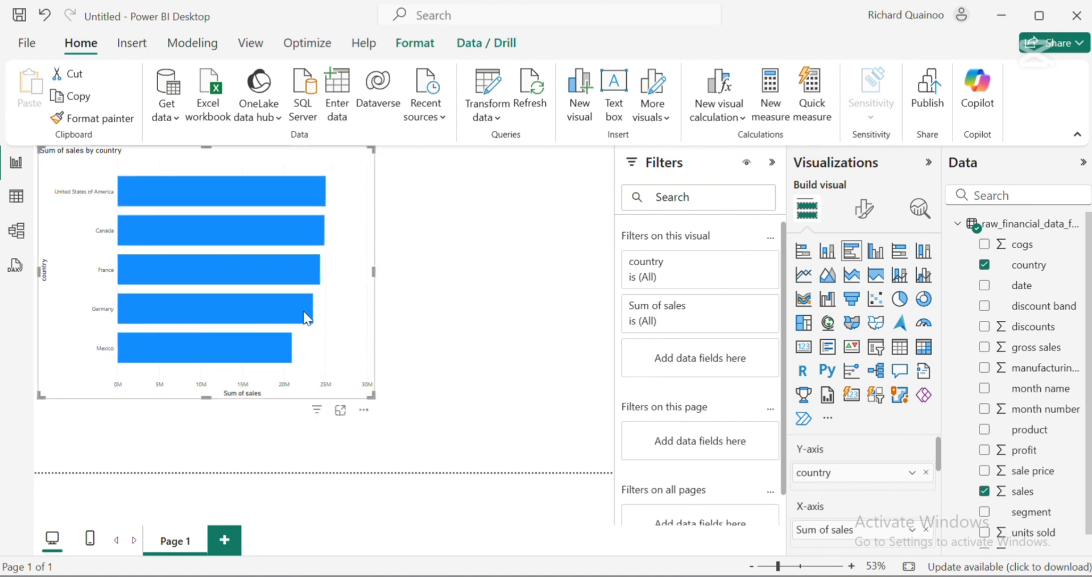
mouse_move(291, 200)
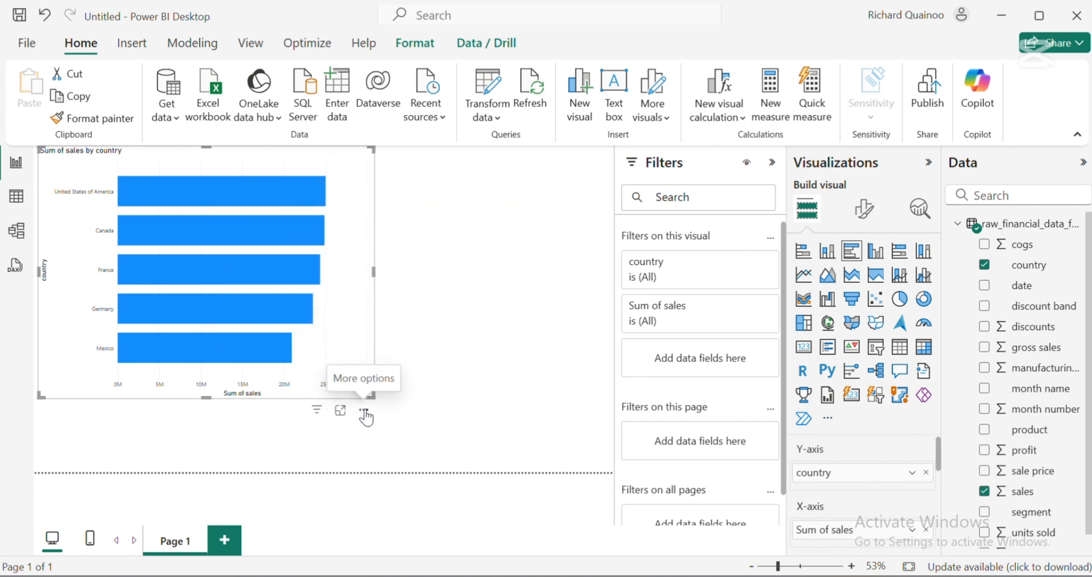
left_click_drag(366, 410, 351, 473)
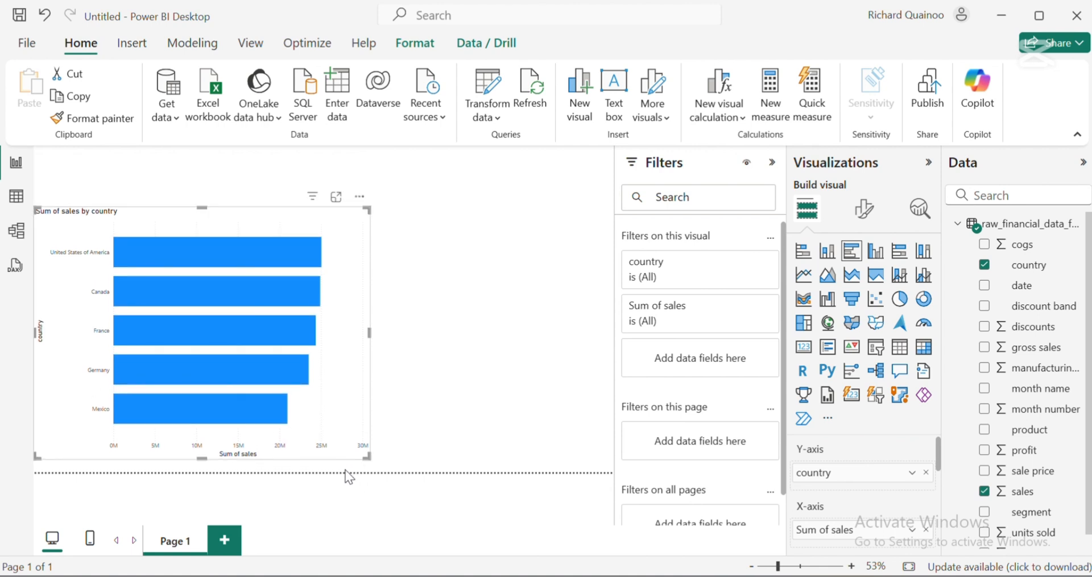